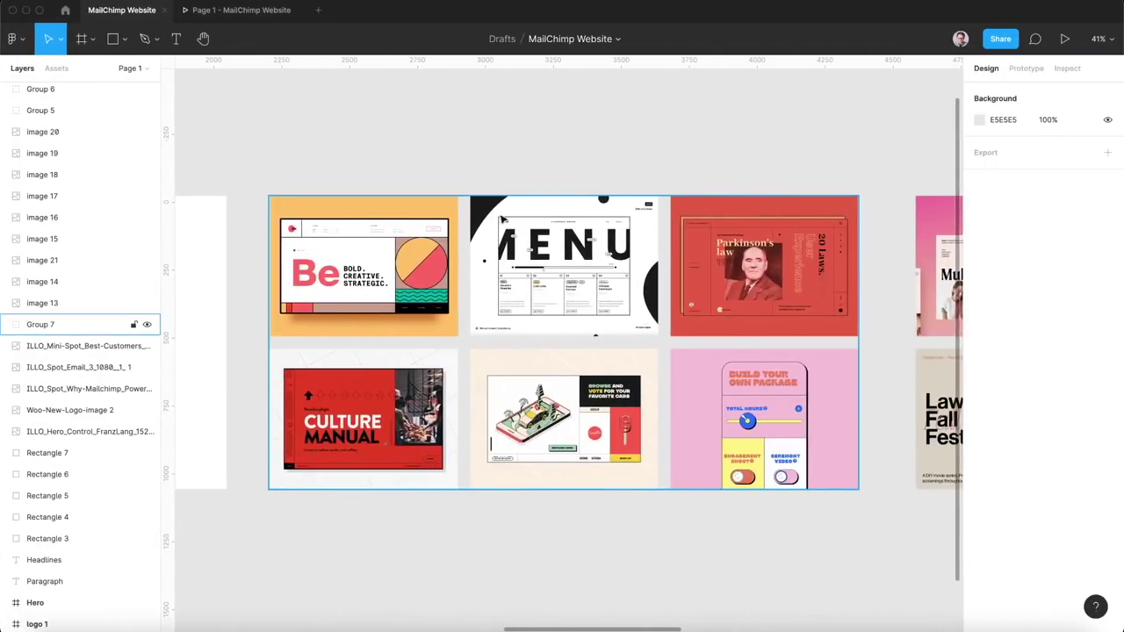
# Show the board's comments and open the design feedback comment thread.
pyautogui.hscroll(10, 529, 324)
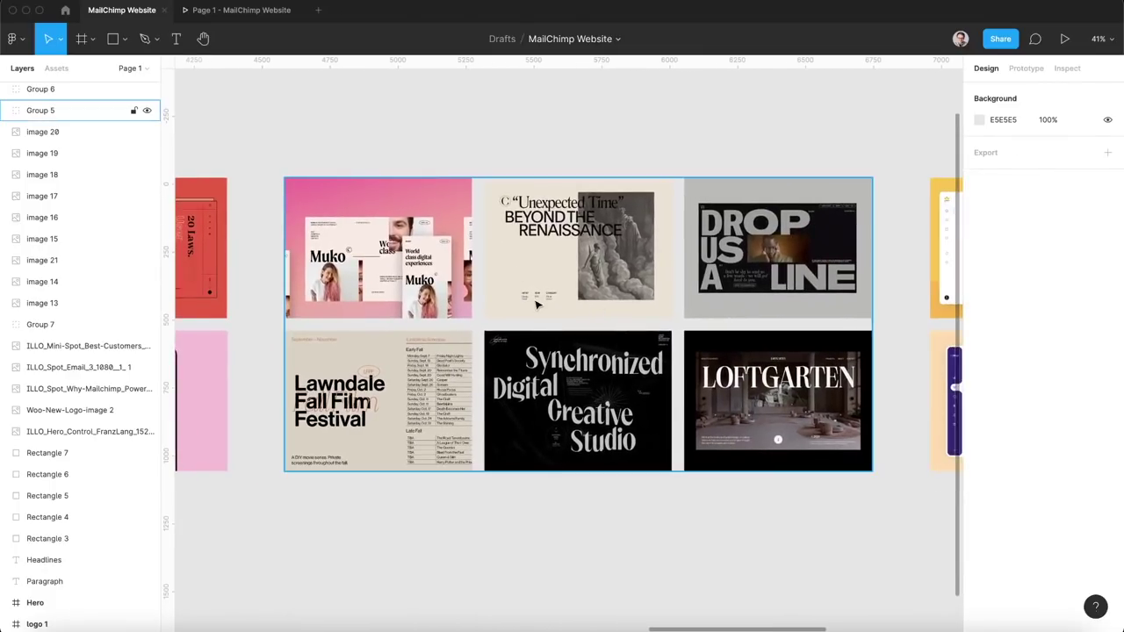
pyautogui.hscroll(10, 597, 314)
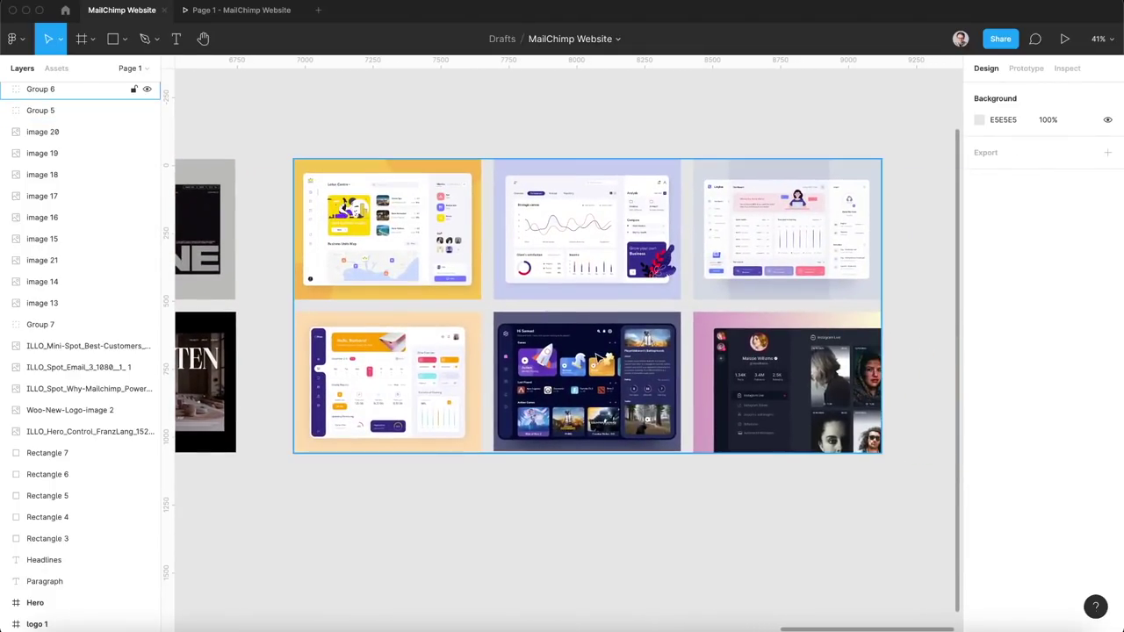
pyautogui.hscroll(-15, 553, 305)
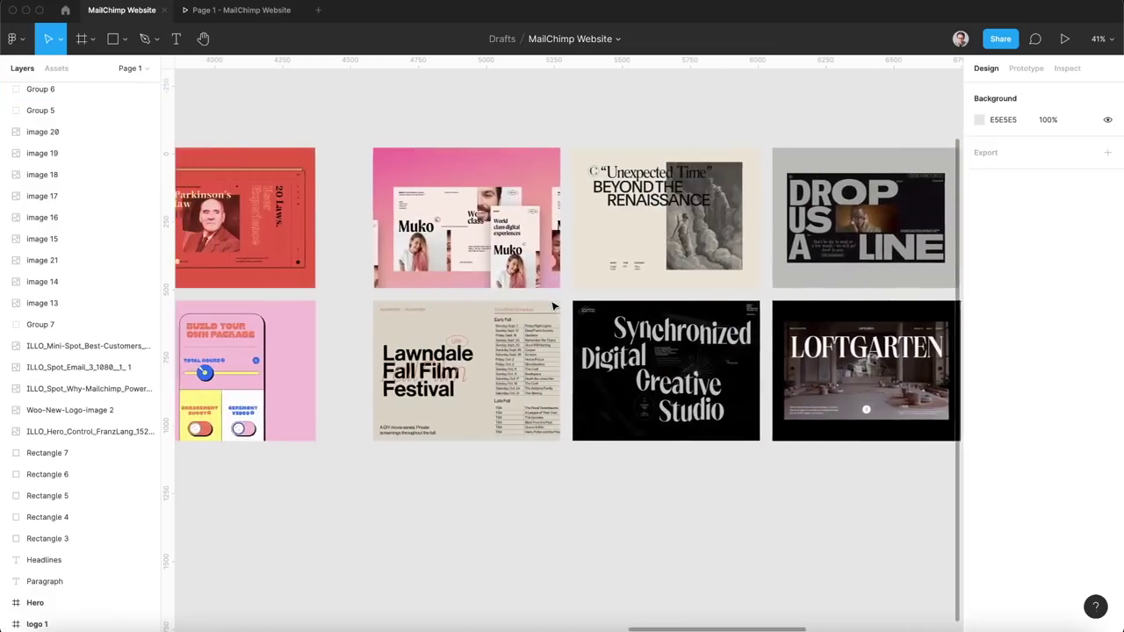
pyautogui.hscroll(-5, 553, 305)
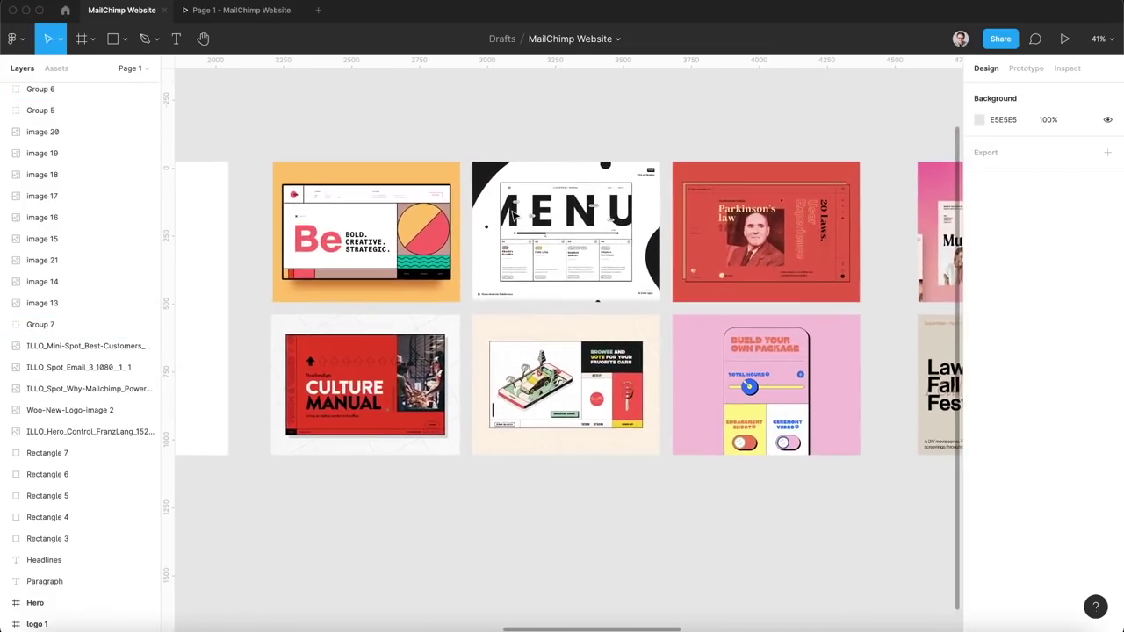
pyautogui.click(1036, 39)
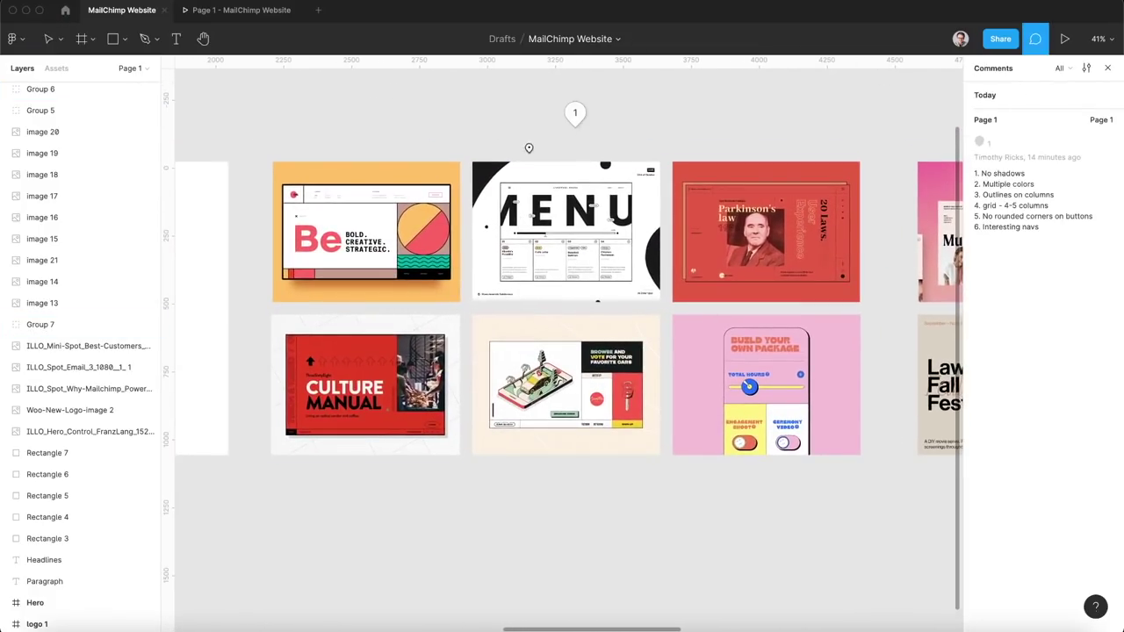
pyautogui.click(576, 113)
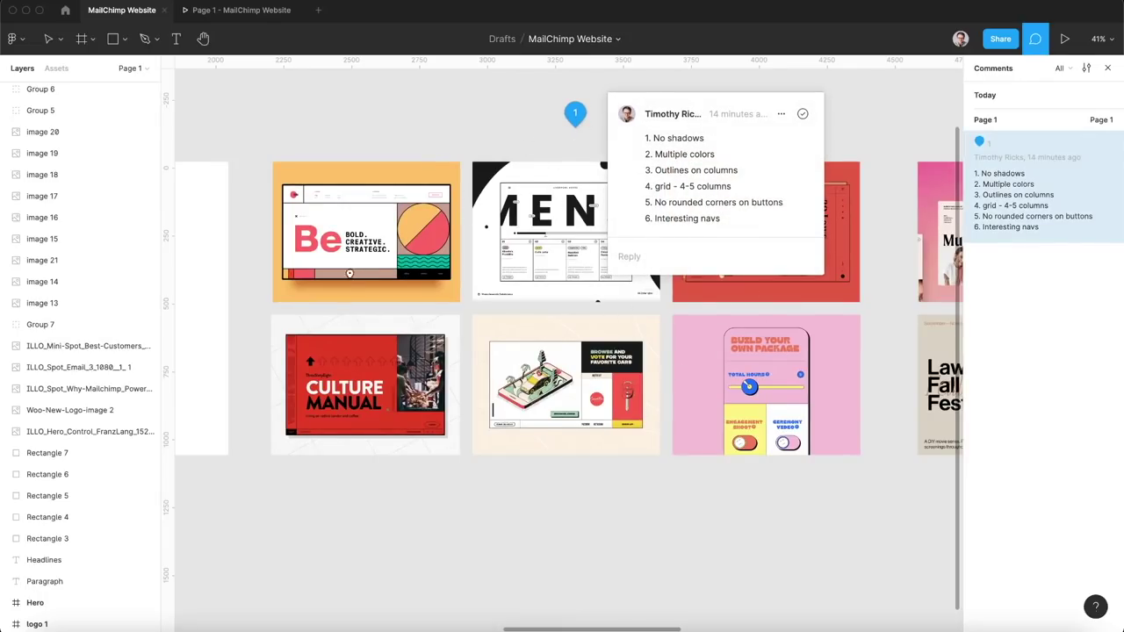
# Pan around the reference designs while reading the six-point feedback, then leave comment mode.
pyautogui.scroll(5, 721, 351)
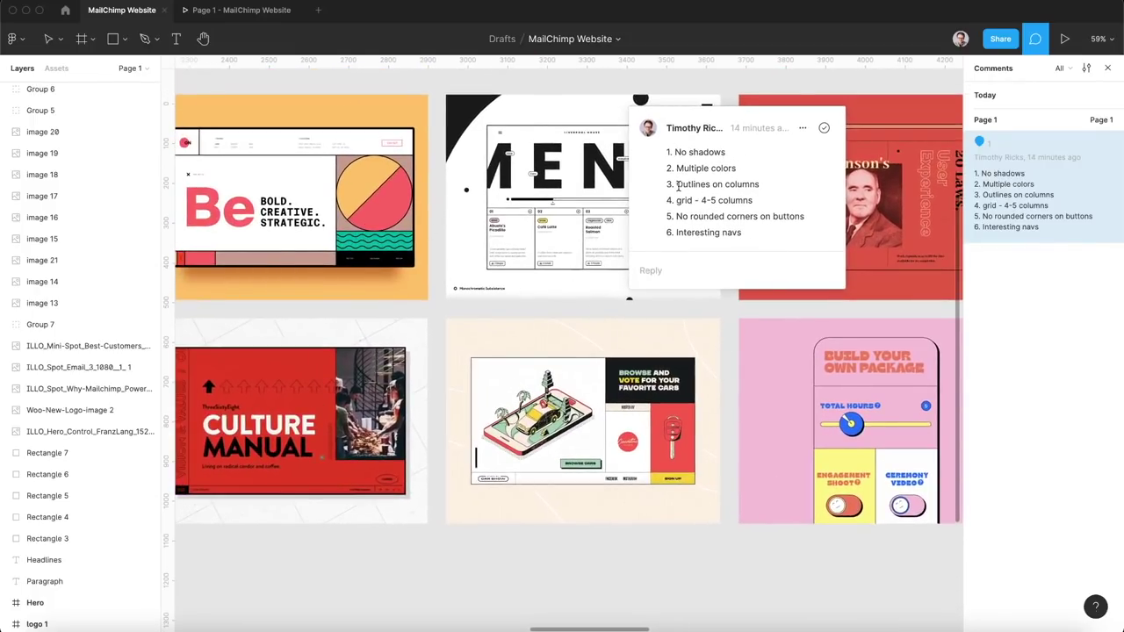
pyautogui.scroll(10, 508, 214)
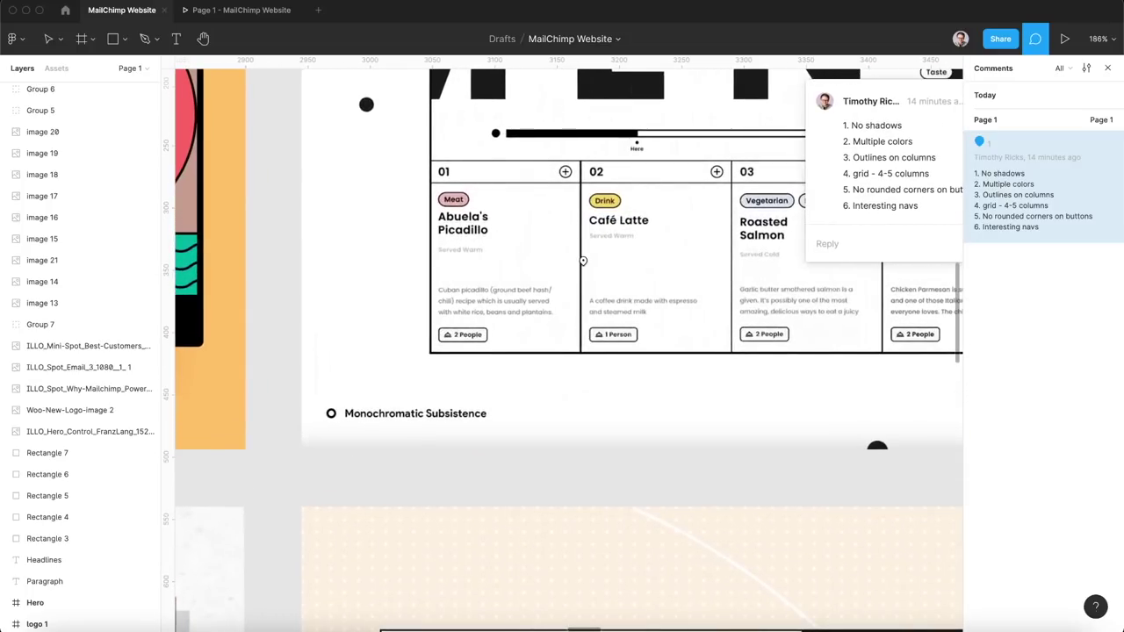
pyautogui.hscroll(10, 568, 258)
pyautogui.hscroll(3, 573, 228)
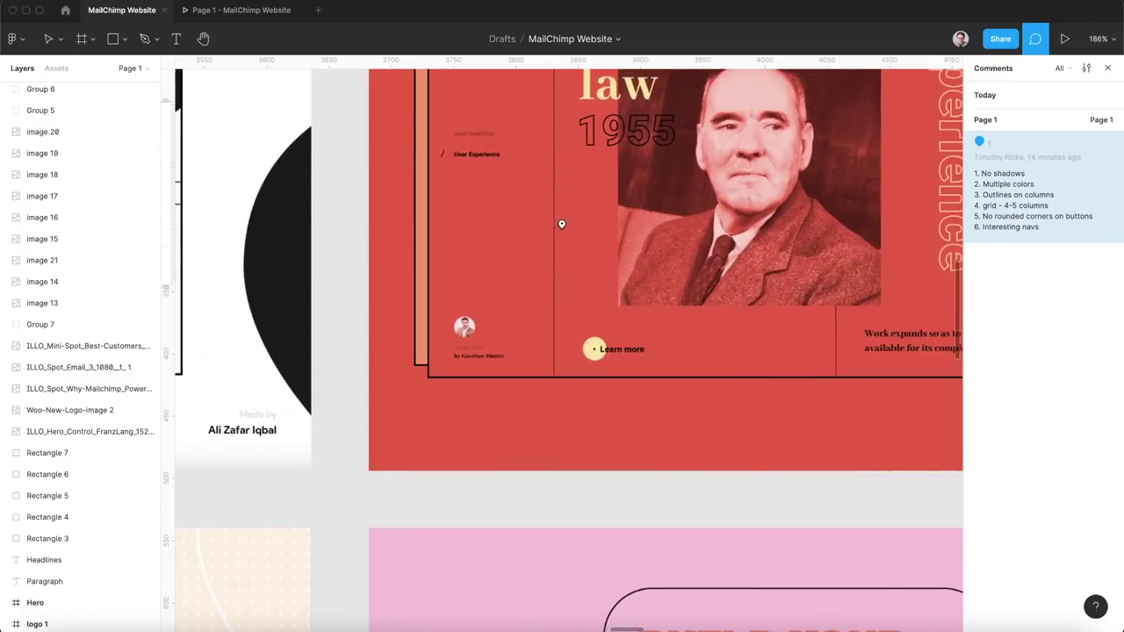
pyautogui.scroll(-3, 562, 224)
pyautogui.scroll(-5, 562, 224)
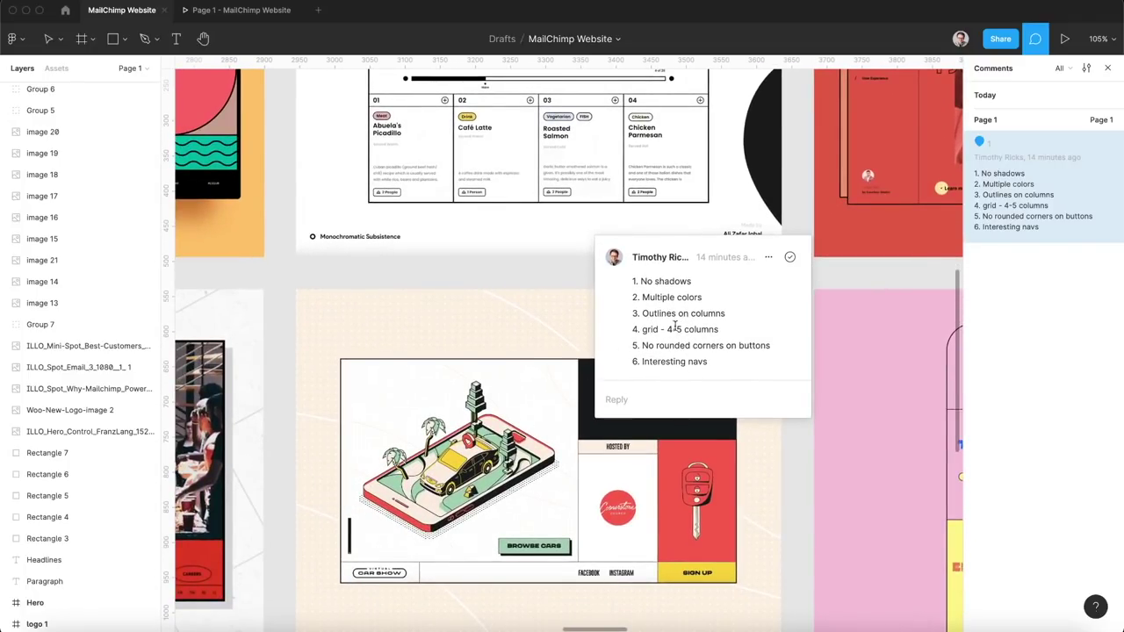
pyautogui.scroll(-3, 609, 360)
pyautogui.scroll(2, 580, 281)
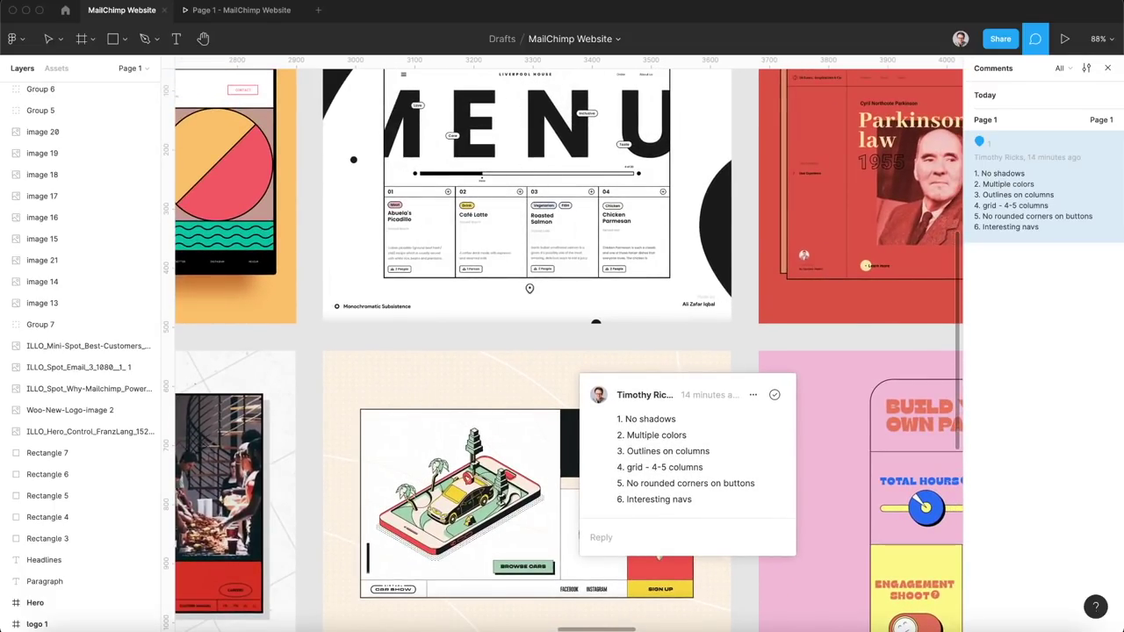
pyautogui.scroll(-3, 485, 254)
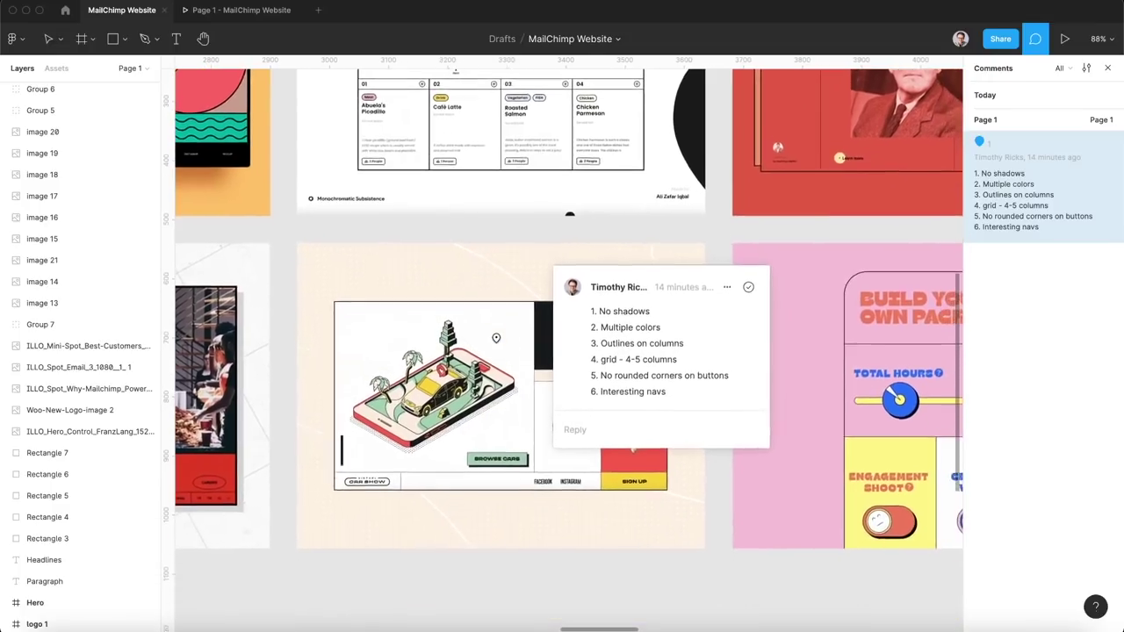
pyautogui.scroll(-1, 492, 395)
pyautogui.scroll(2, 492, 396)
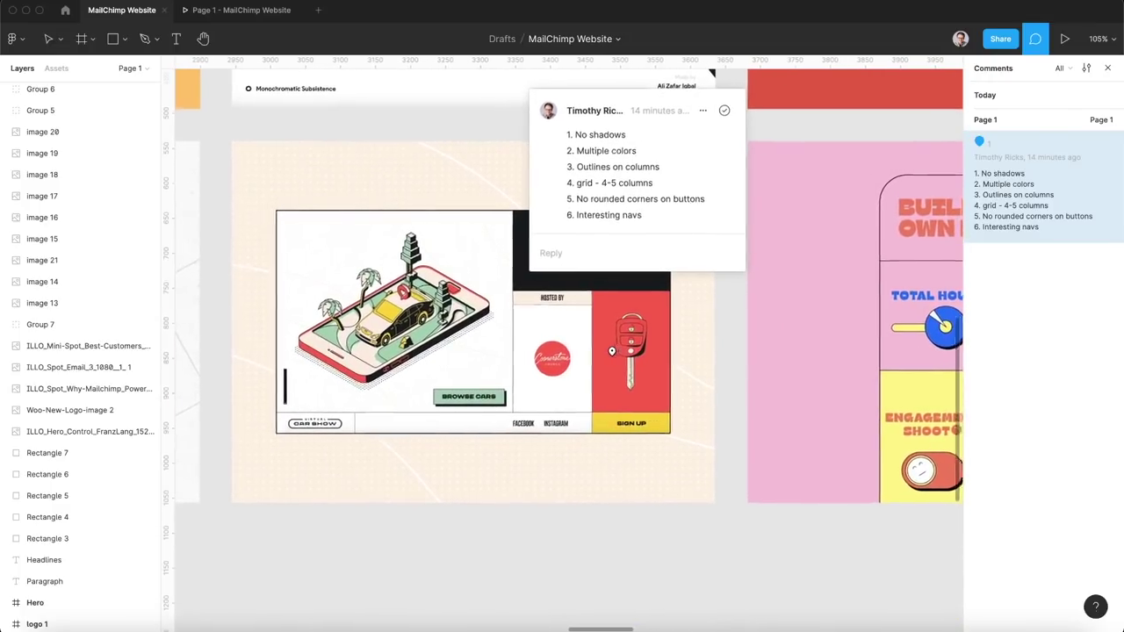
pyautogui.hscroll(-2, 612, 352)
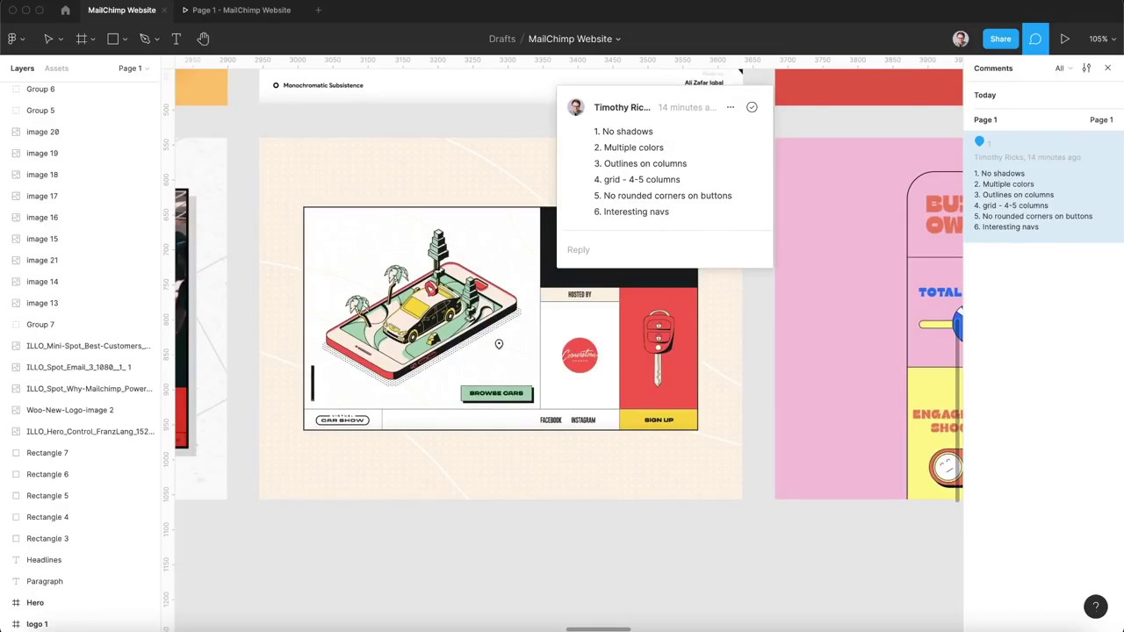
pyautogui.scroll(3, 499, 345)
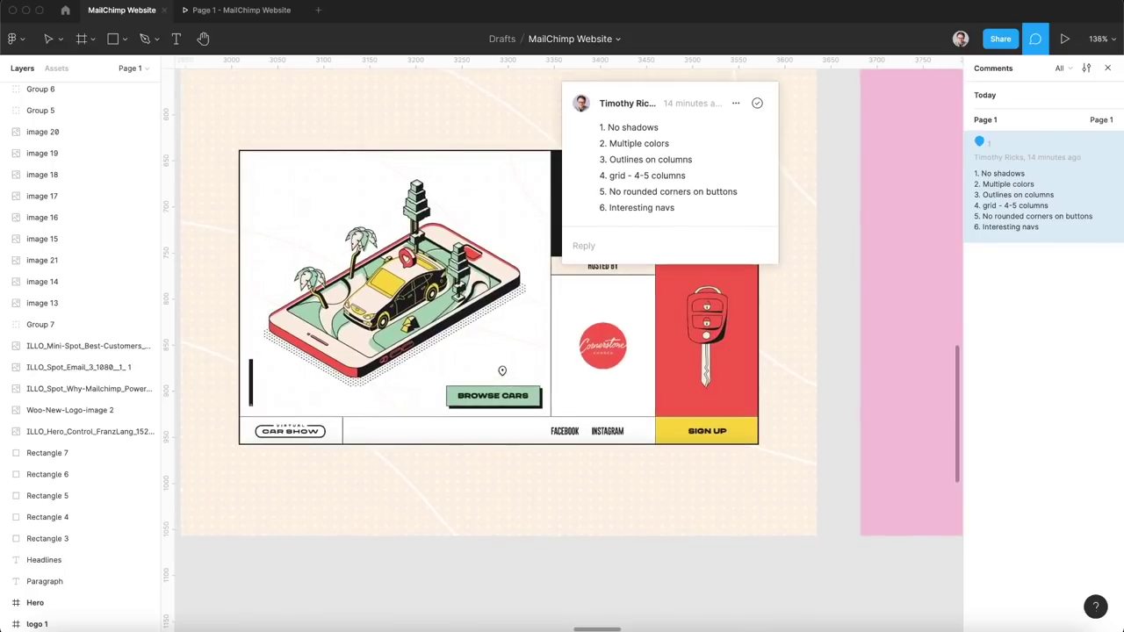
pyautogui.scroll(-5, 534, 415)
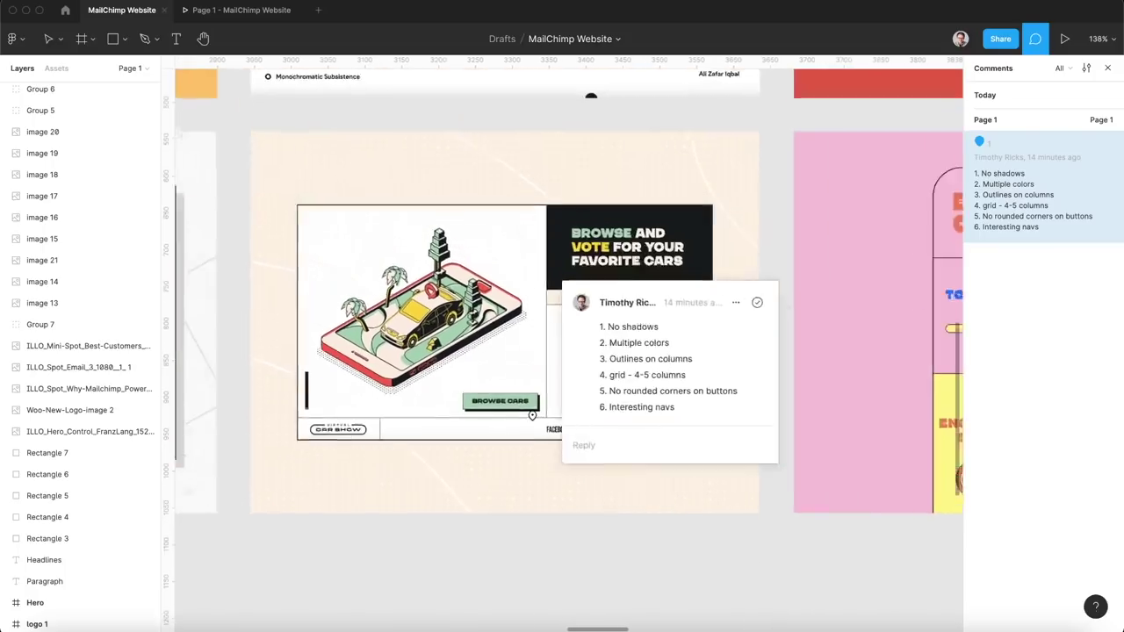
pyautogui.scroll(3, 471, 386)
pyautogui.hscroll(-2, 471, 386)
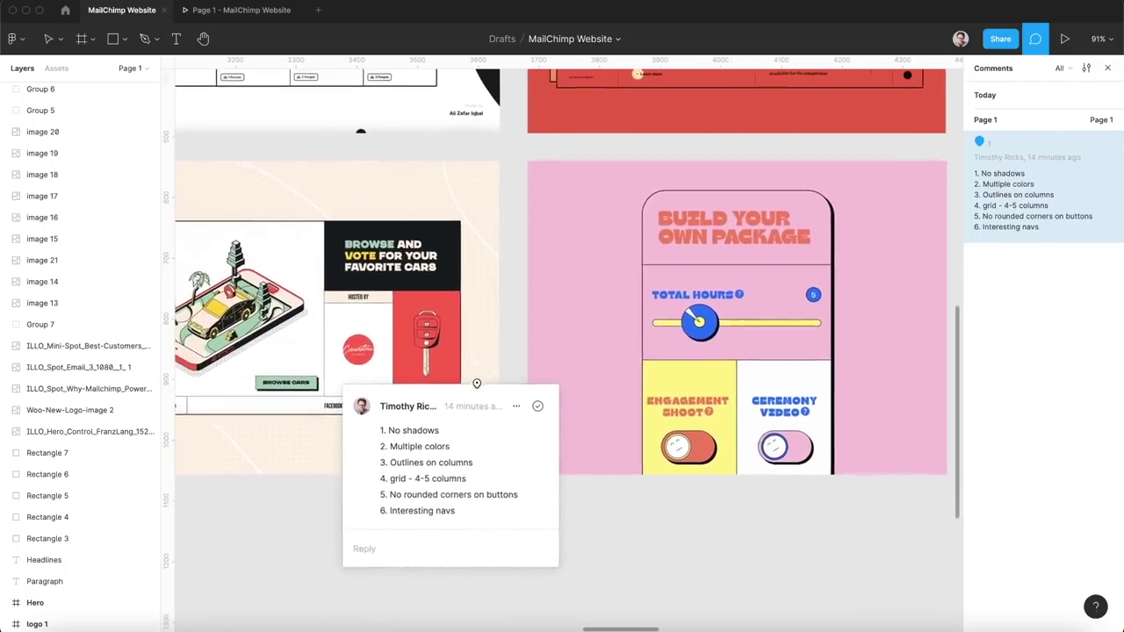
pyautogui.hscroll(-10, 355, 379)
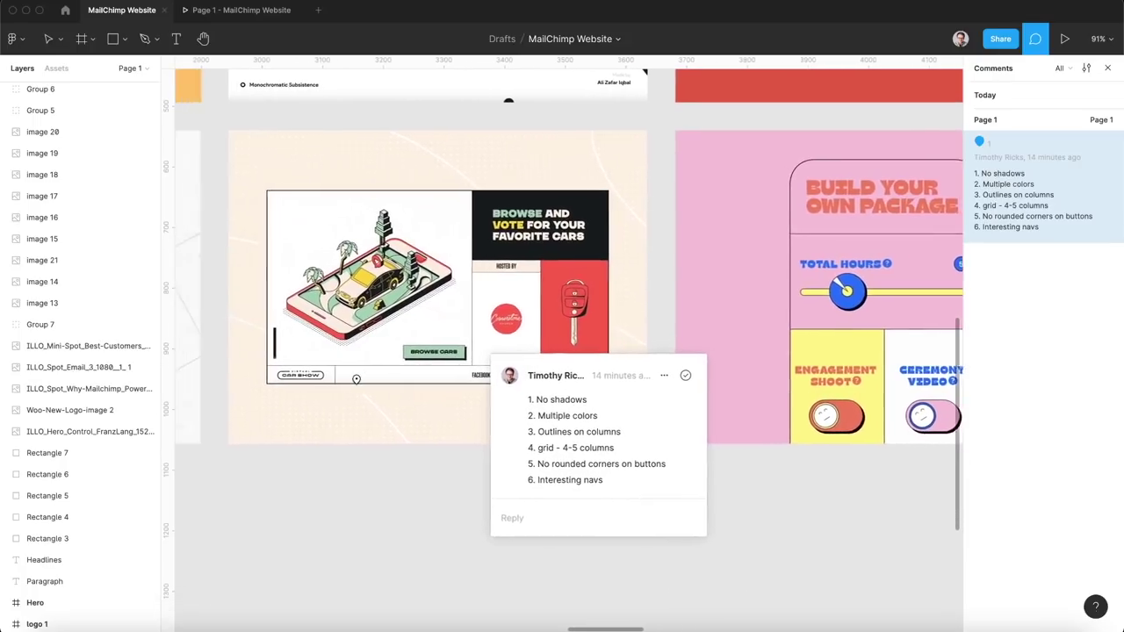
pyautogui.scroll(-5, 355, 380)
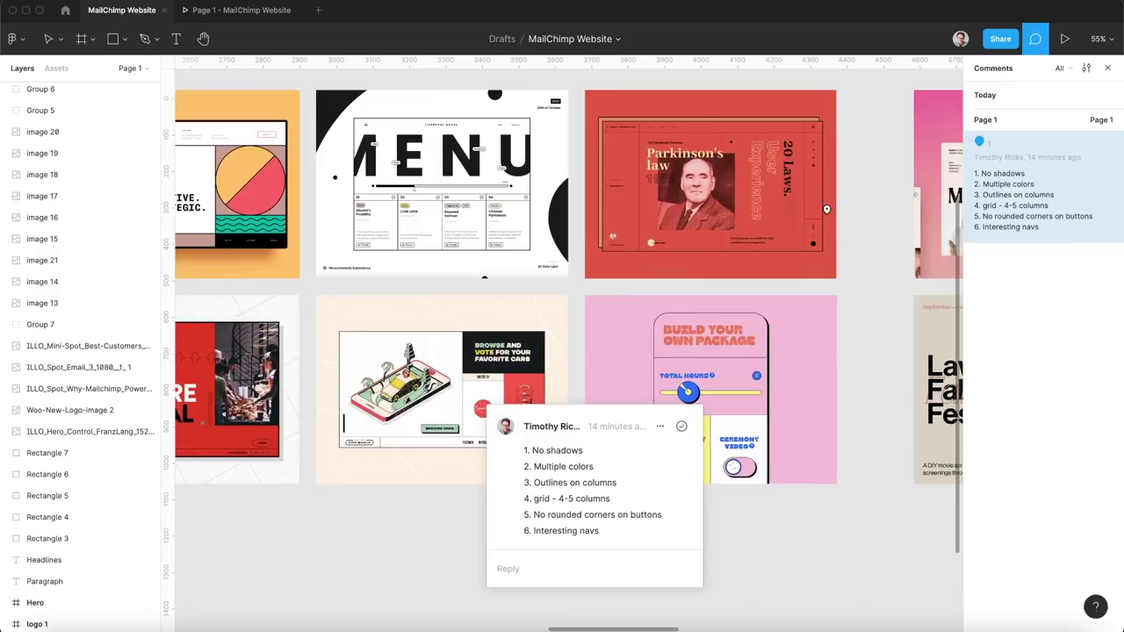
pyautogui.hscroll(-15, 568, 343)
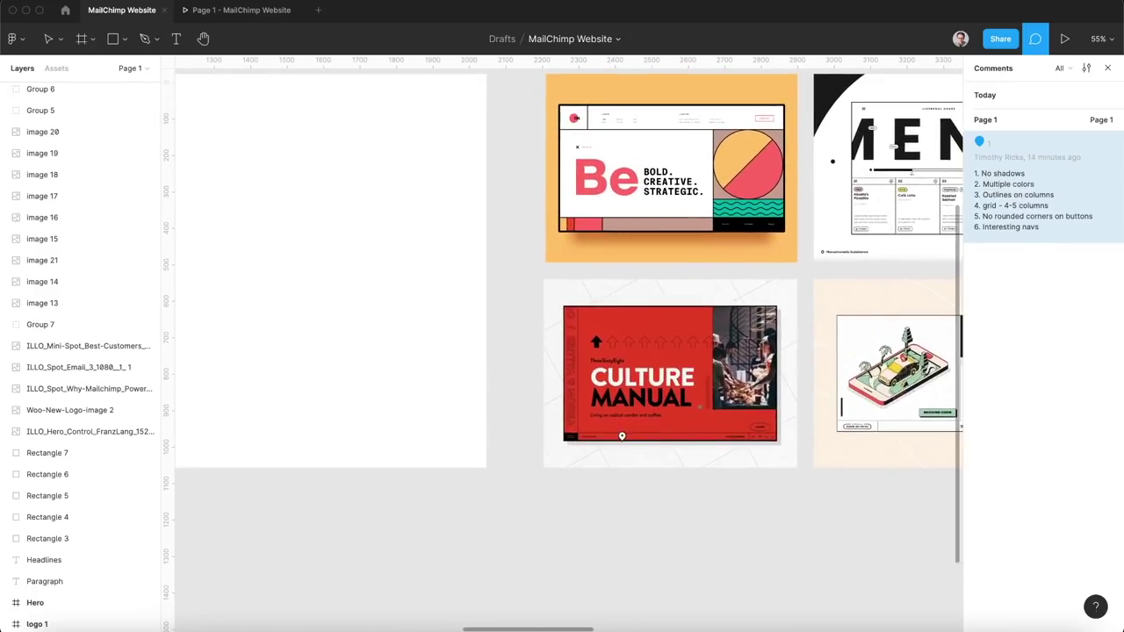
pyautogui.hscroll(11, 571, 369)
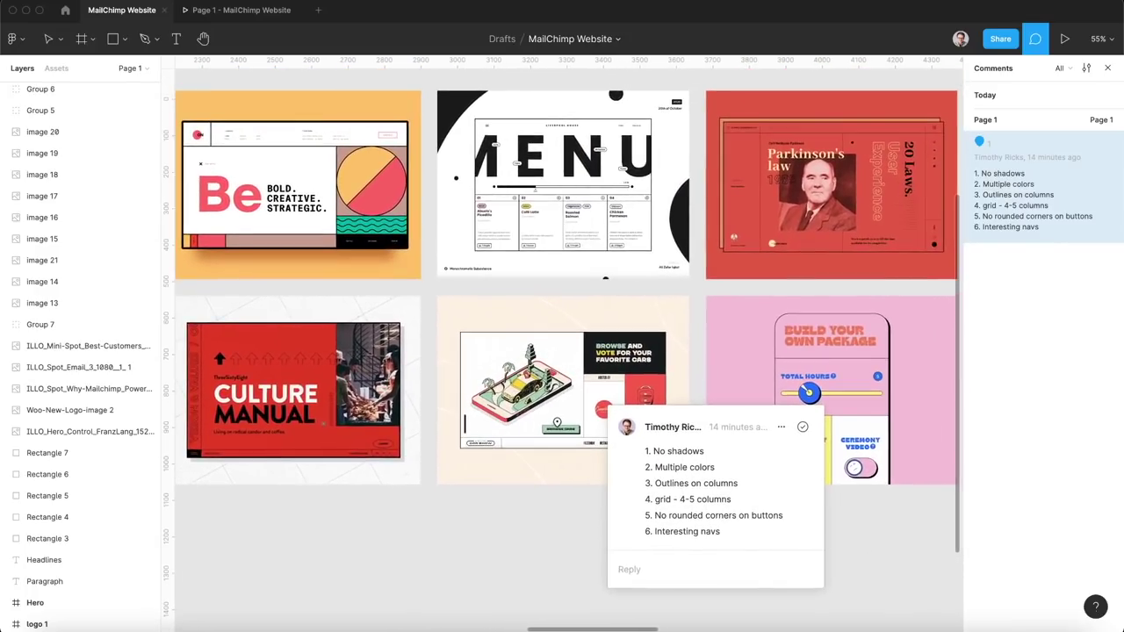
pyautogui.scroll(10, 235, 151)
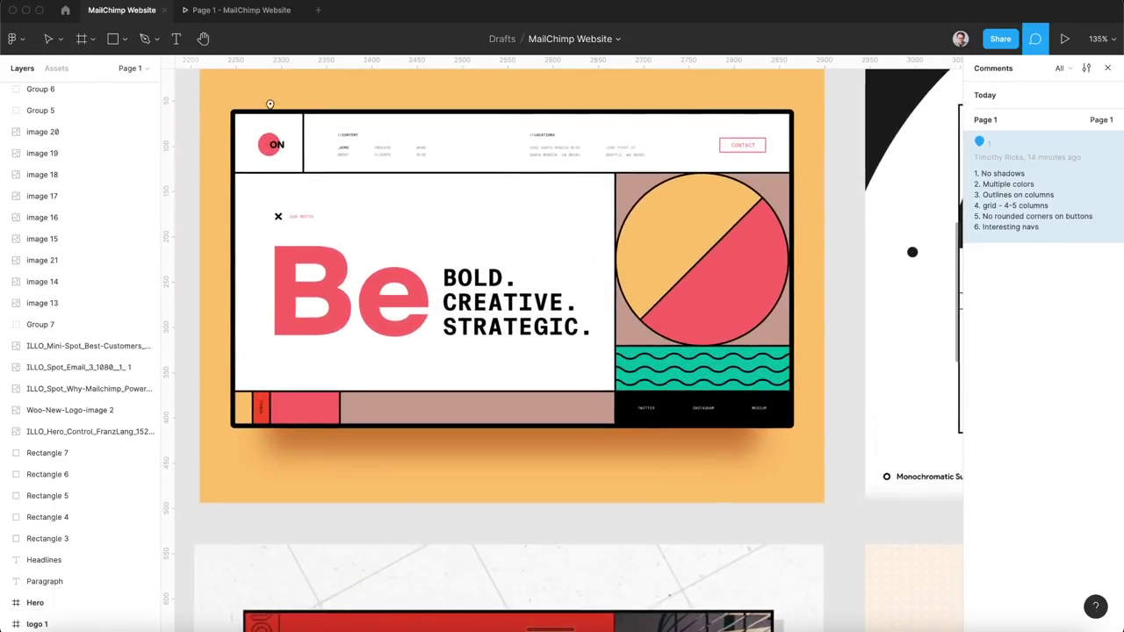
pyautogui.scroll(-10, 333, 182)
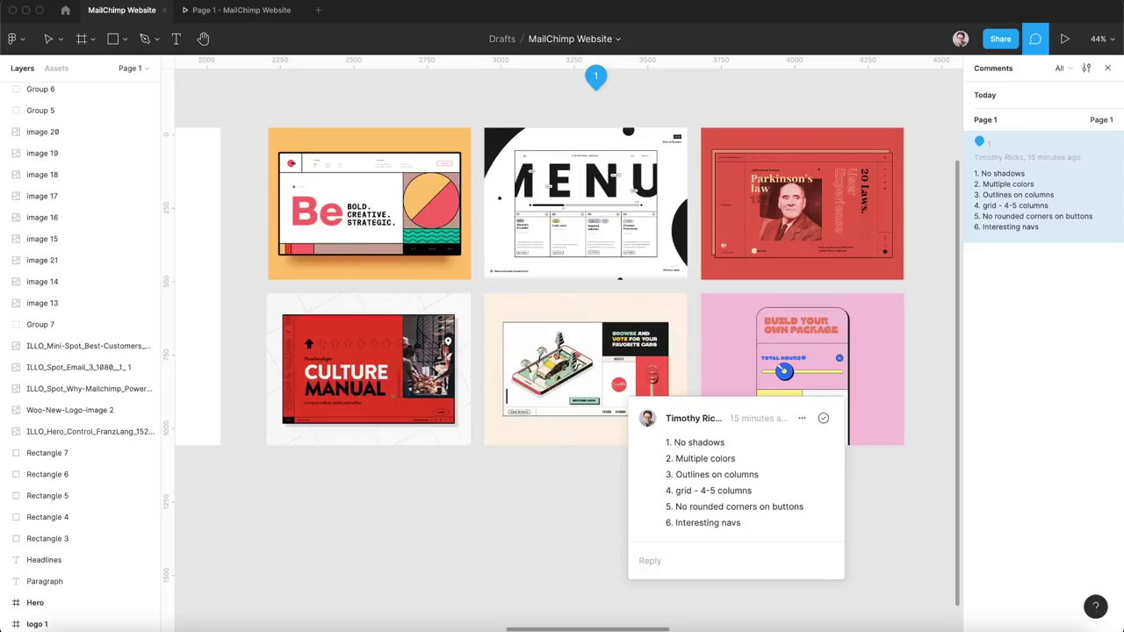
pyautogui.hscroll(-2, 523, 427)
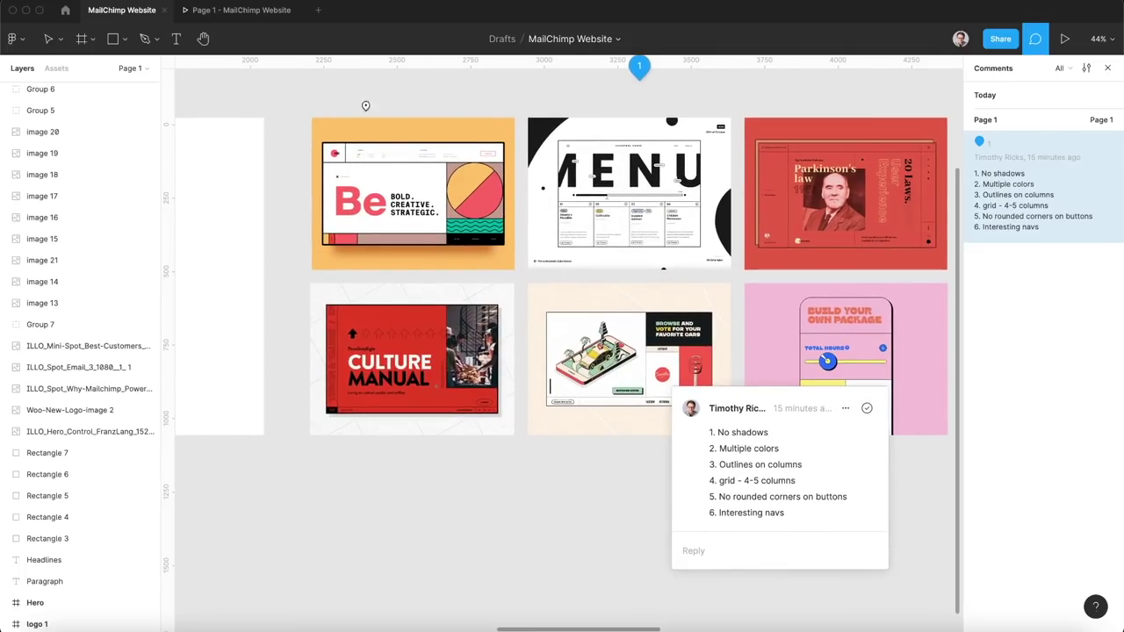
pyautogui.click(52, 41)
# Bring the empty white Hero frame beside the five colour swatches into view and select it.
pyautogui.hscroll(-5, 518, 343)
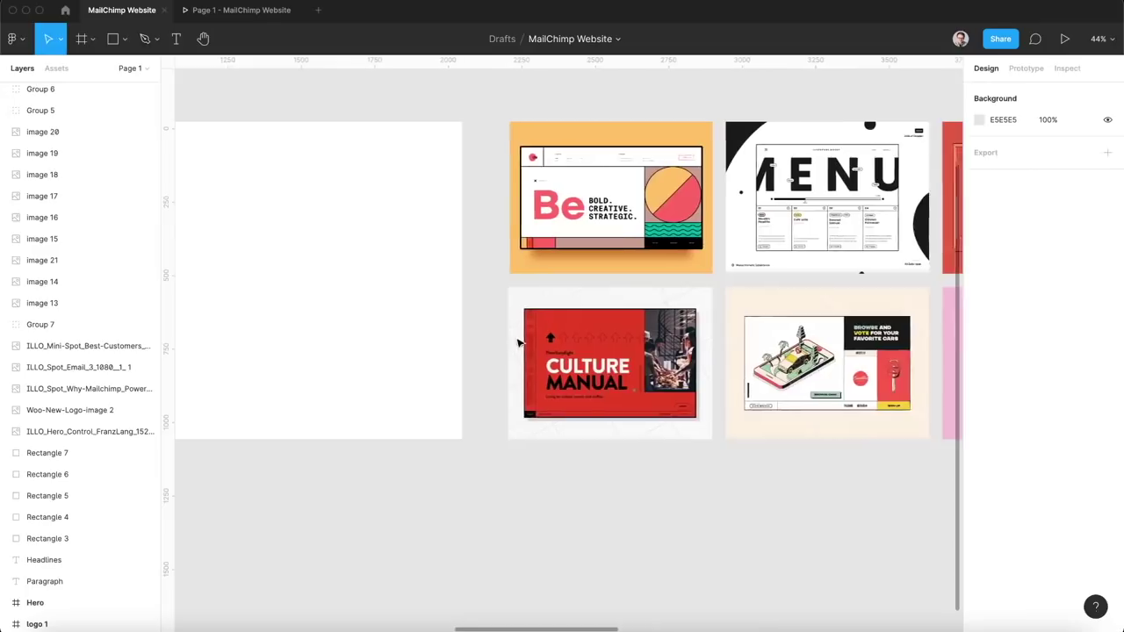
pyautogui.hscroll(-10, 518, 343)
pyautogui.scroll(-2, 519, 343)
pyautogui.hscroll(-8, 518, 342)
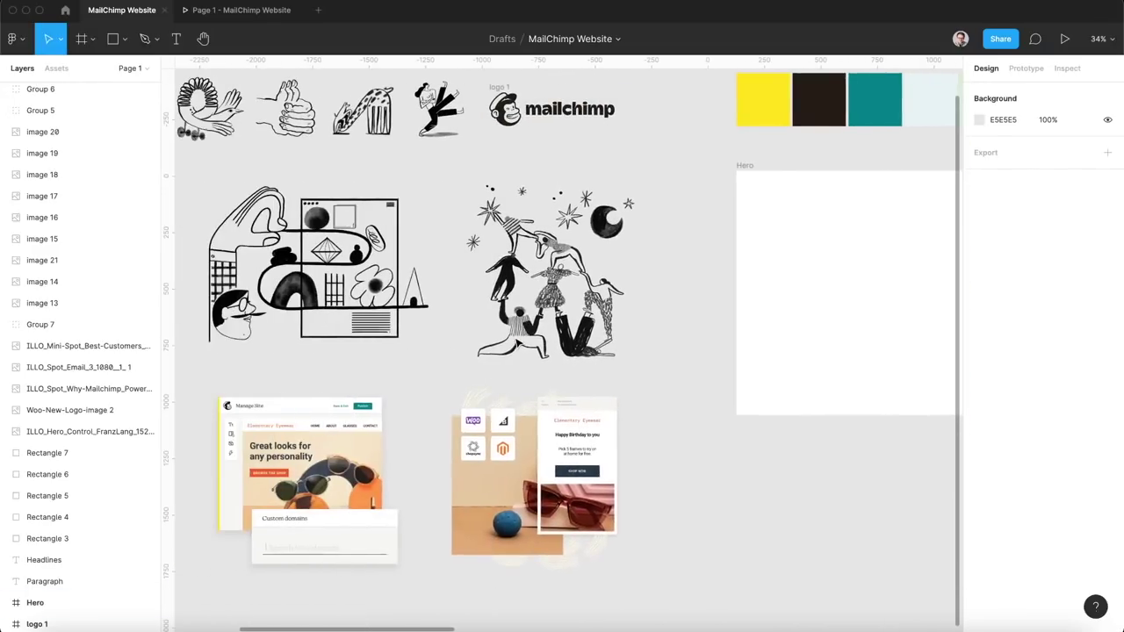
pyautogui.scroll(2, 562, 342)
pyautogui.scroll(-2, 562, 342)
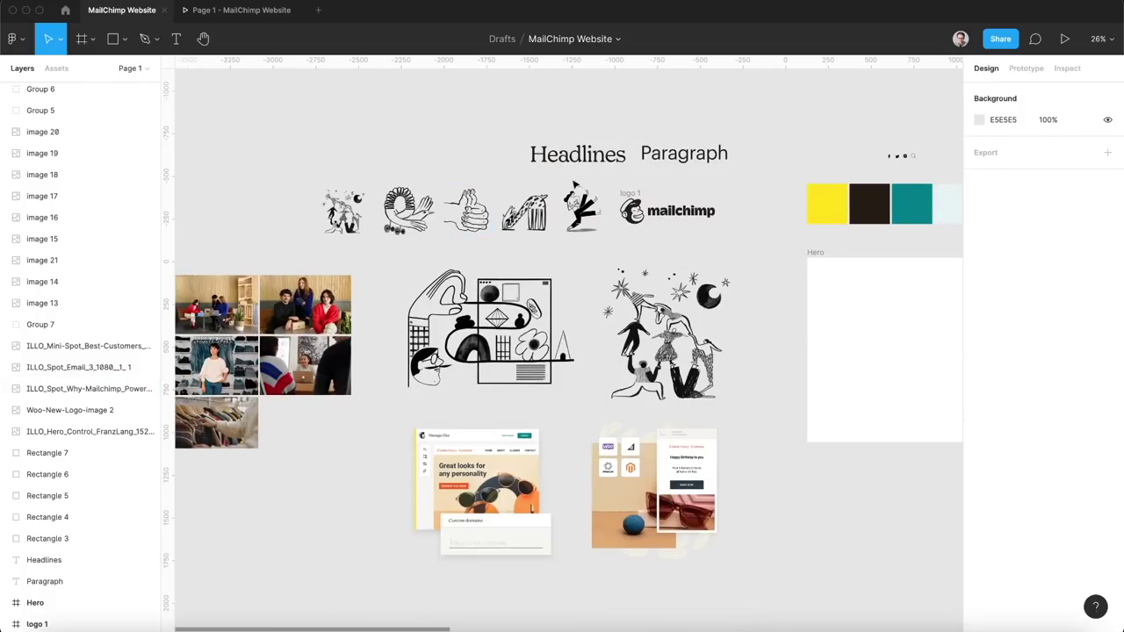
pyautogui.click(538, 314)
pyautogui.hscroll(5, 507, 314)
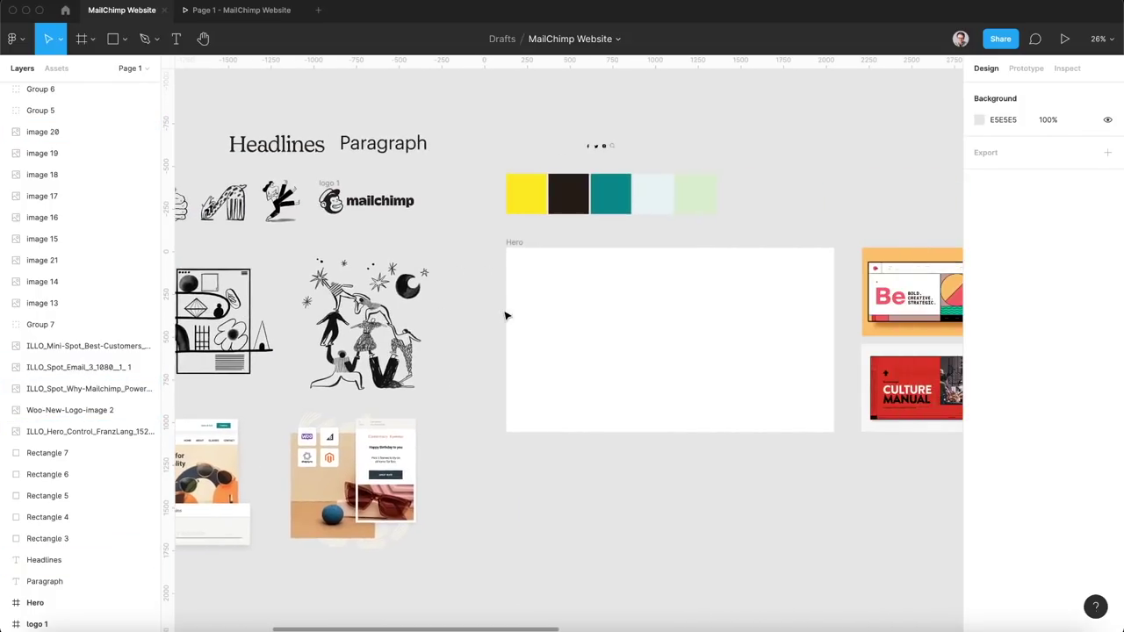
pyautogui.click(507, 315)
pyautogui.scroll(3, 506, 314)
pyautogui.scroll(2, 507, 314)
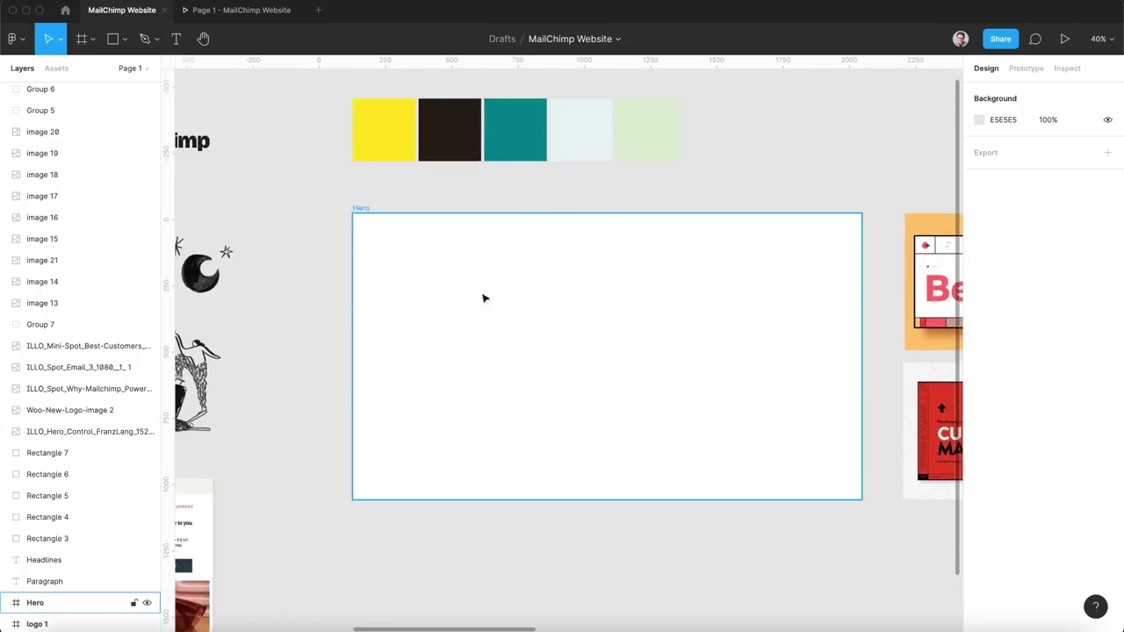
# Draw a grey rectangle across the Hero top, full width (1920) and 100 high.
pyautogui.press('r')
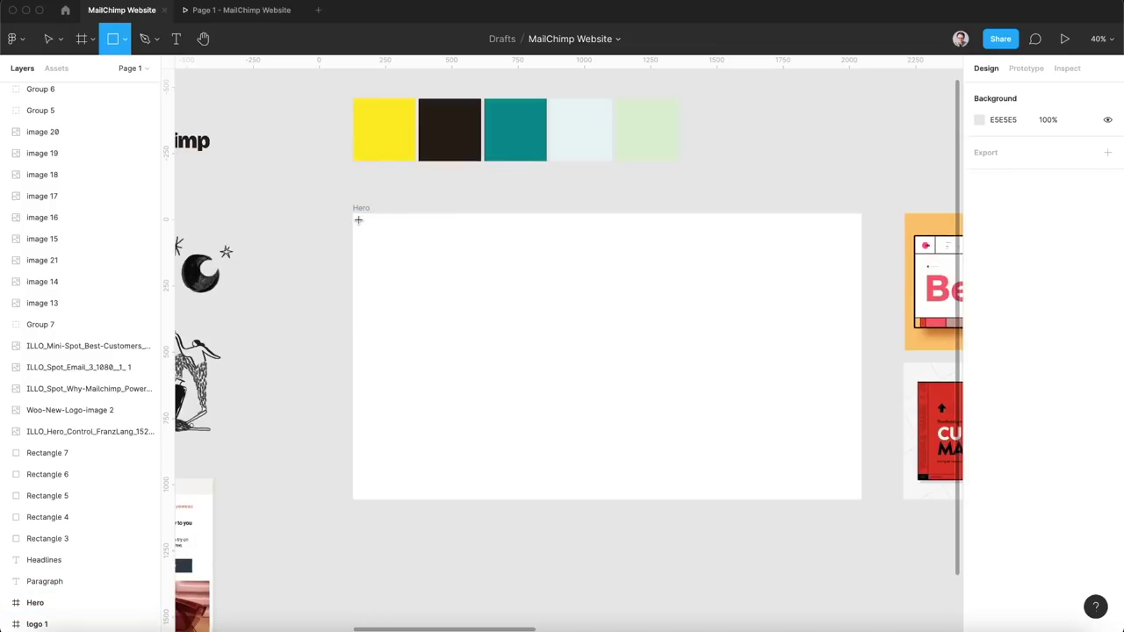
pyautogui.moveTo(358, 219)
pyautogui.mouseDown()
pyautogui.moveTo(778, 298)
pyautogui.moveTo(823, 245)
pyautogui.mouseUp()
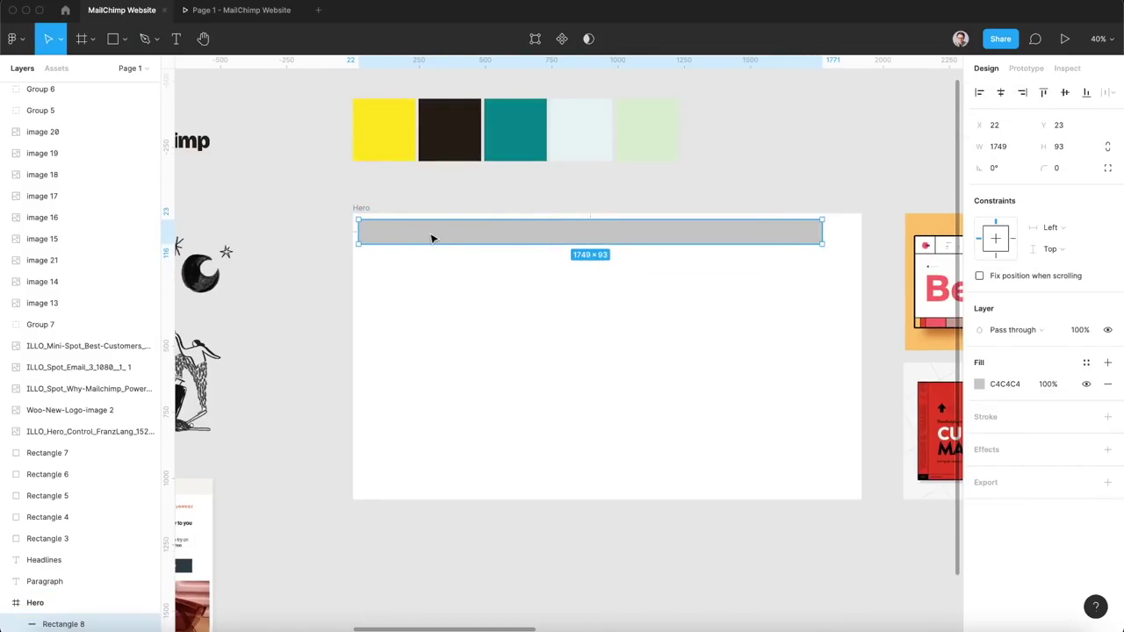
pyautogui.moveTo(432, 238); pyautogui.dragTo(429, 231)
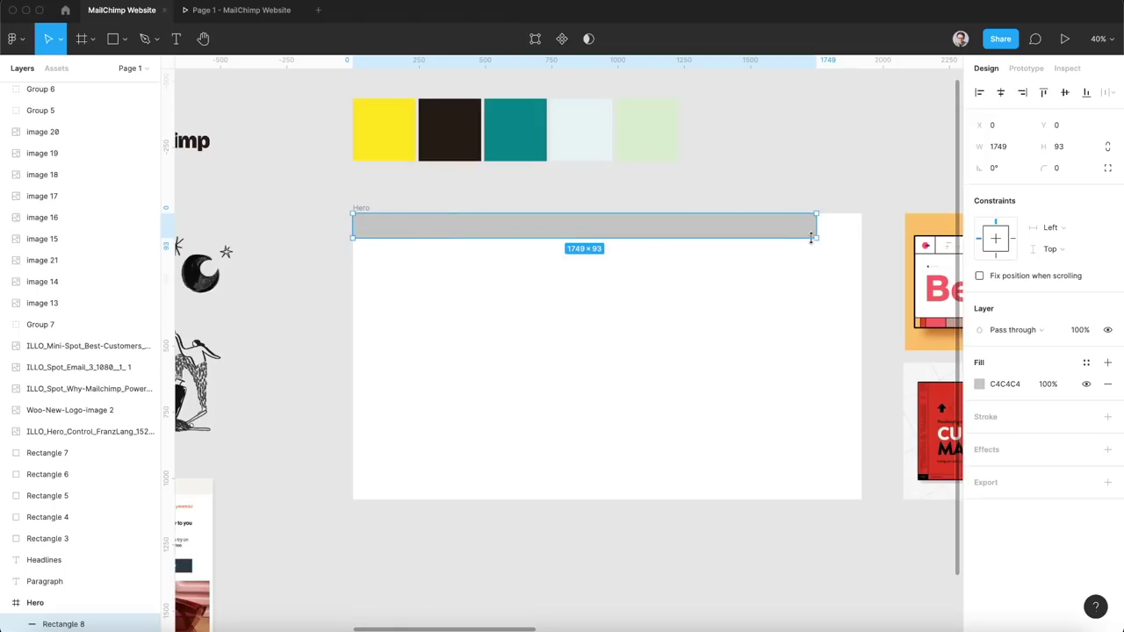
pyautogui.moveTo(812, 238); pyautogui.dragTo(863, 235)
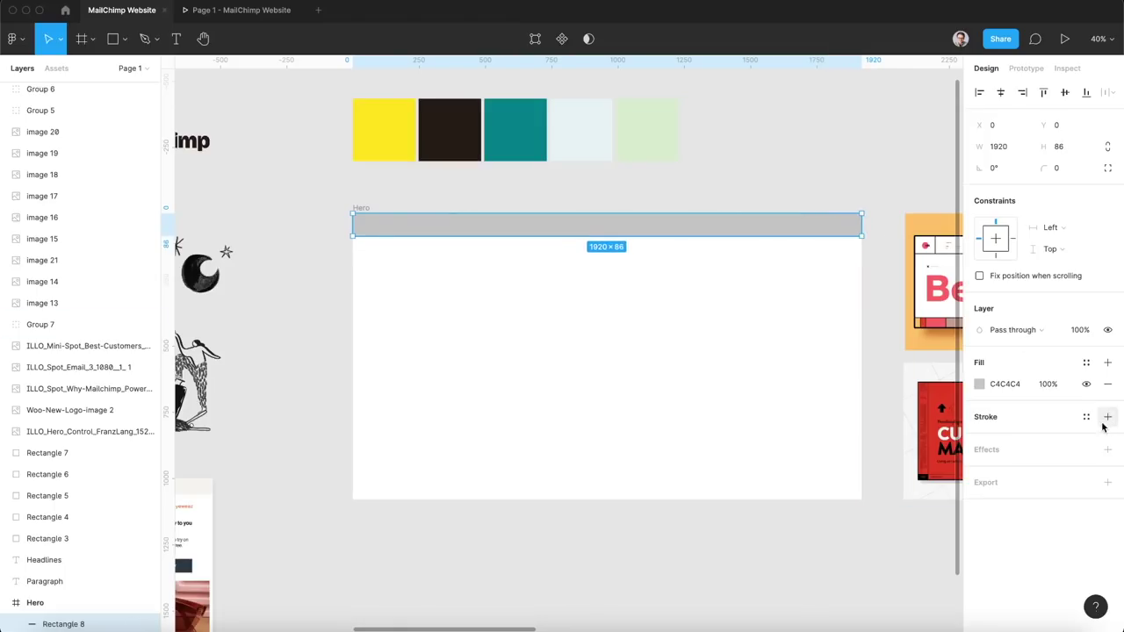
pyautogui.click(1070, 150)
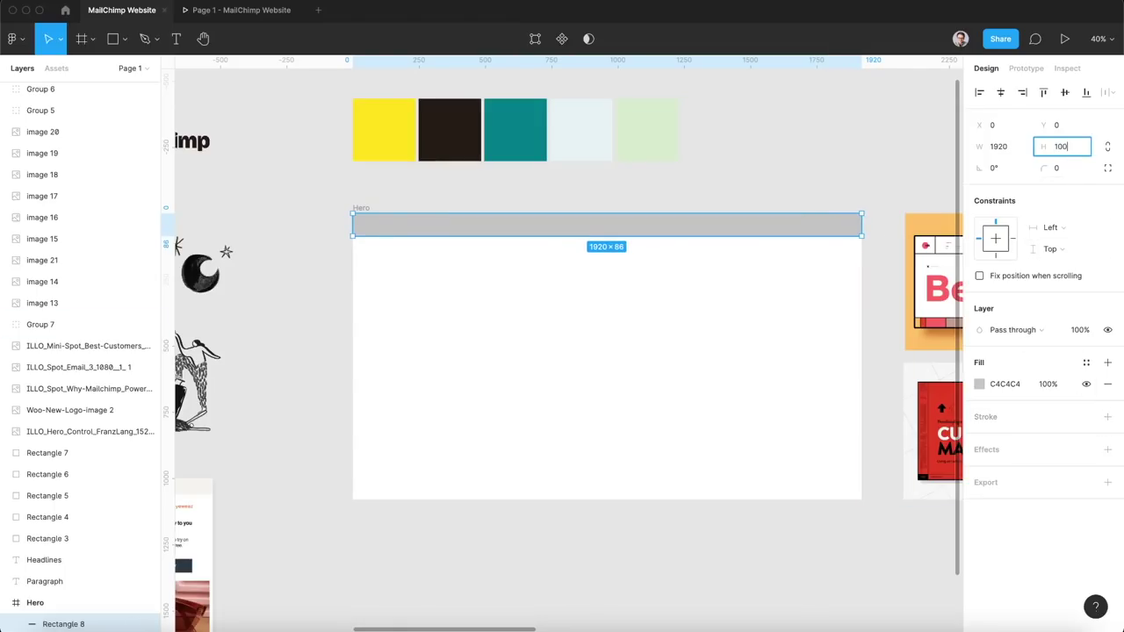
pyautogui.write('100')
pyautogui.press('Return')
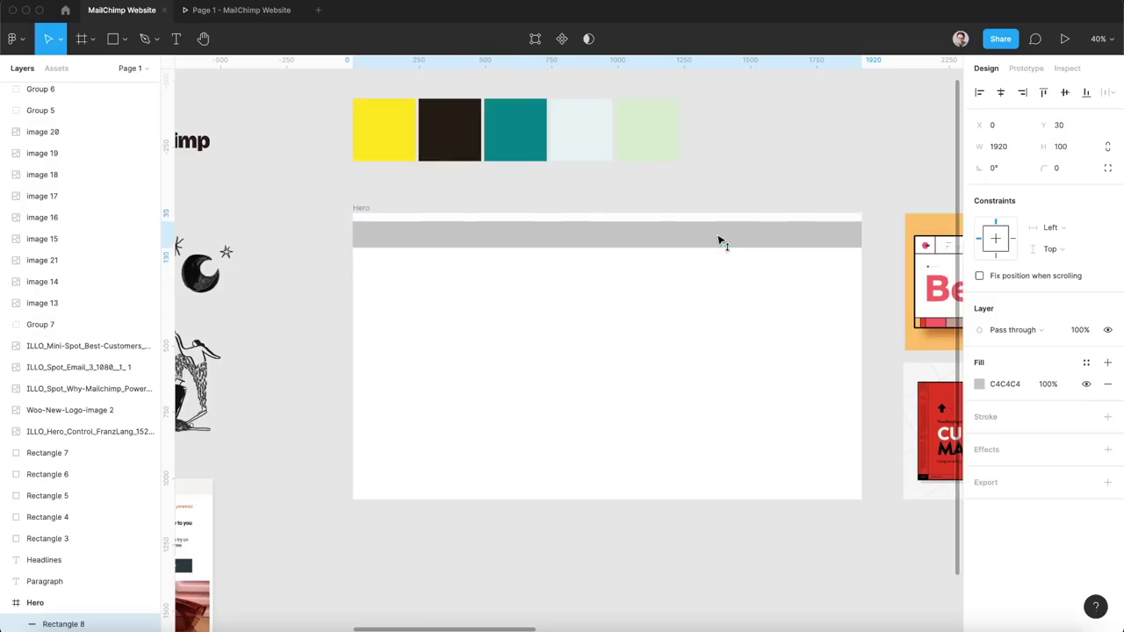
# Duplicate the bar into a 160×1080 strip flush with the frame's right edge at X 1760.
pyautogui.moveTo(720, 232); pyautogui.dragTo(728, 318)
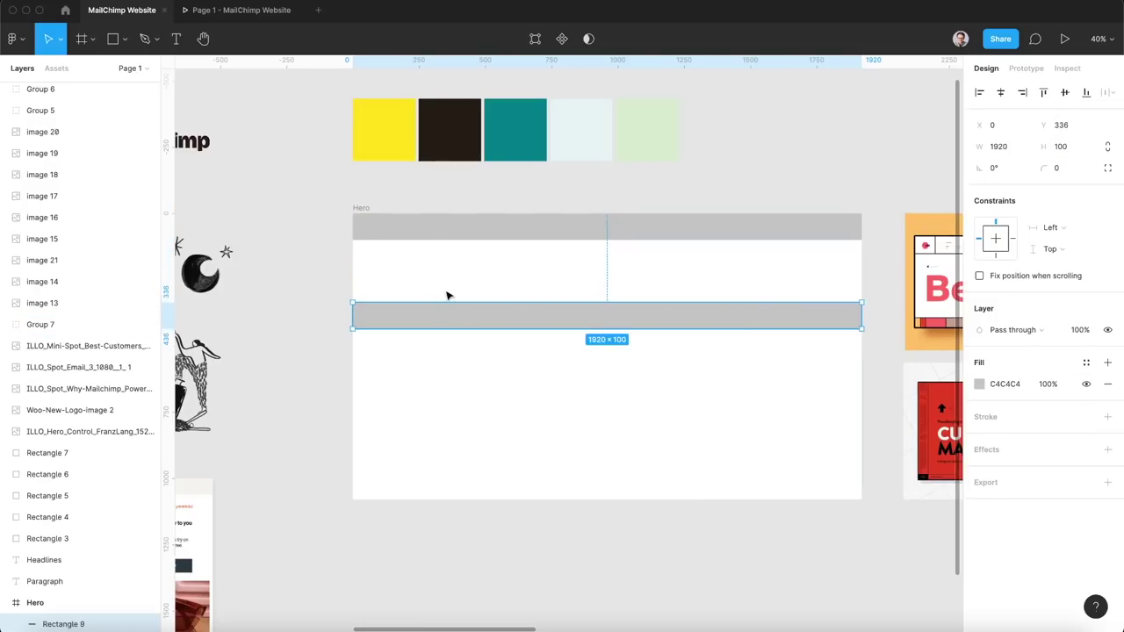
pyautogui.moveTo(351, 302); pyautogui.dragTo(821, 213)
pyautogui.moveTo(841, 328); pyautogui.dragTo(840, 499)
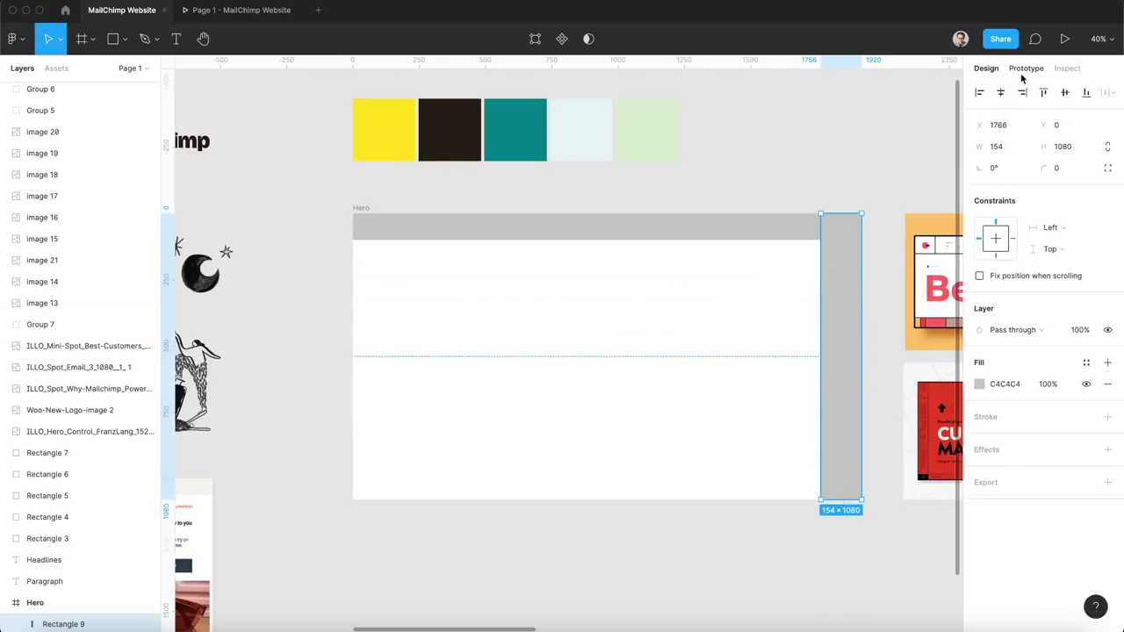
pyautogui.click(1014, 147)
pyautogui.press('Return')
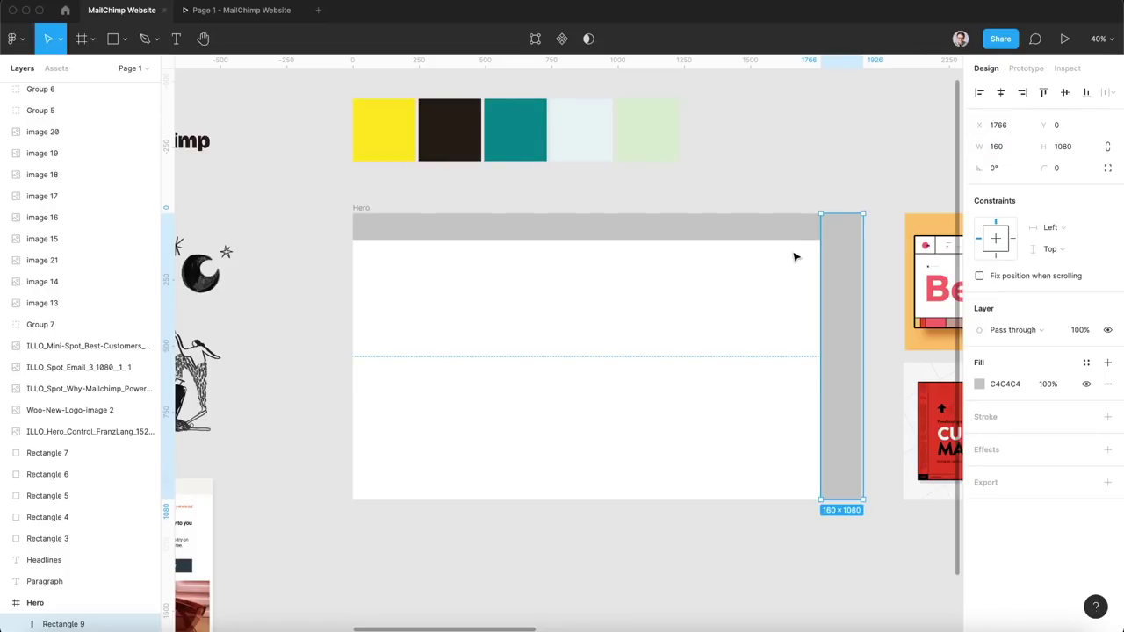
pyautogui.moveTo(850, 268); pyautogui.dragTo(848, 265)
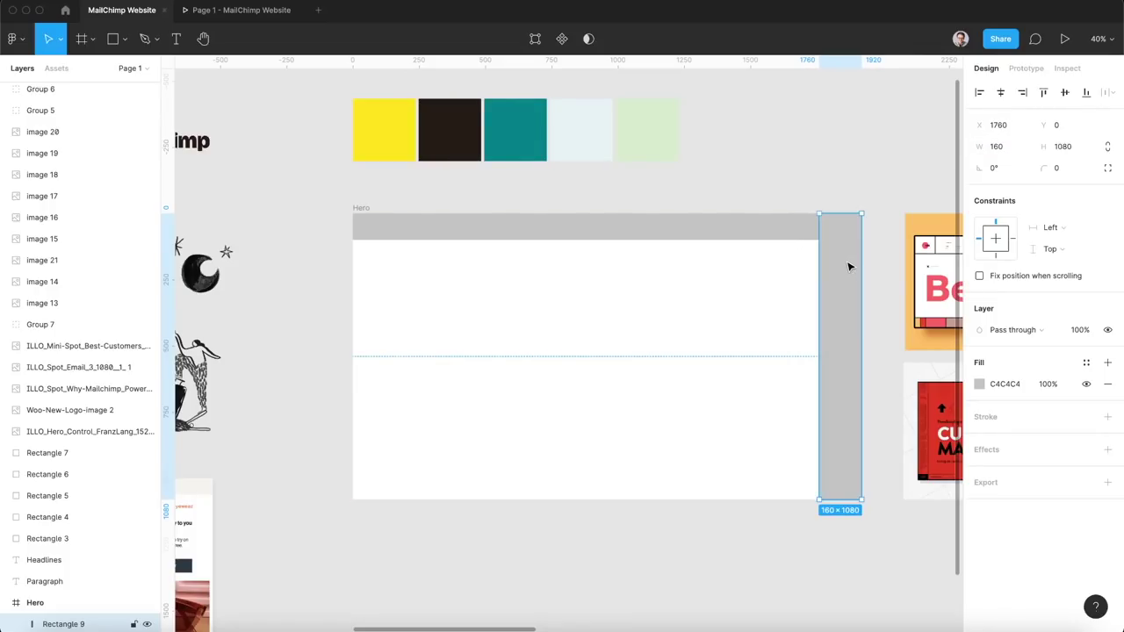
# Add a layout grid to the Hero frame and switch it to Columns.
pyautogui.click(354, 208)
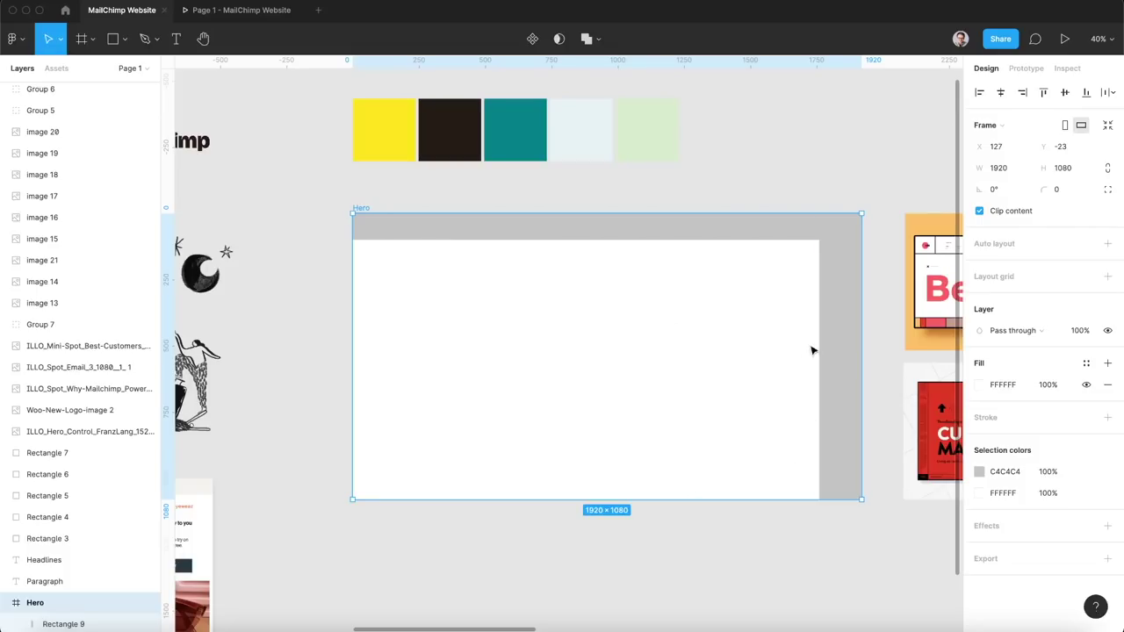
pyautogui.click(1106, 276)
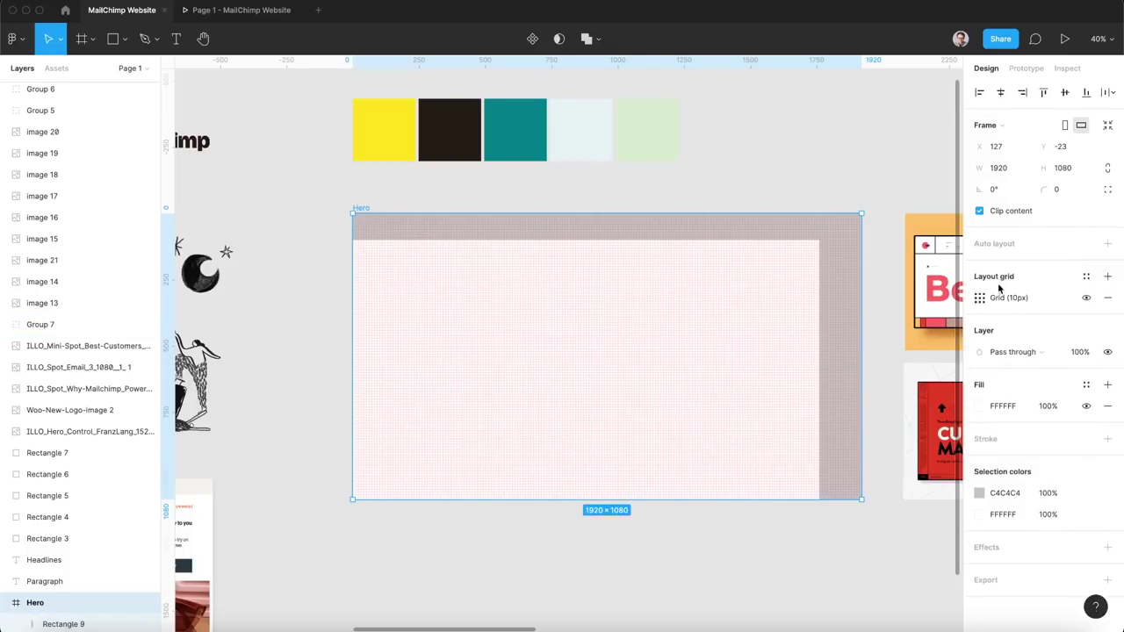
pyautogui.click(979, 298)
pyautogui.click(832, 301)
pyautogui.click(842, 317)
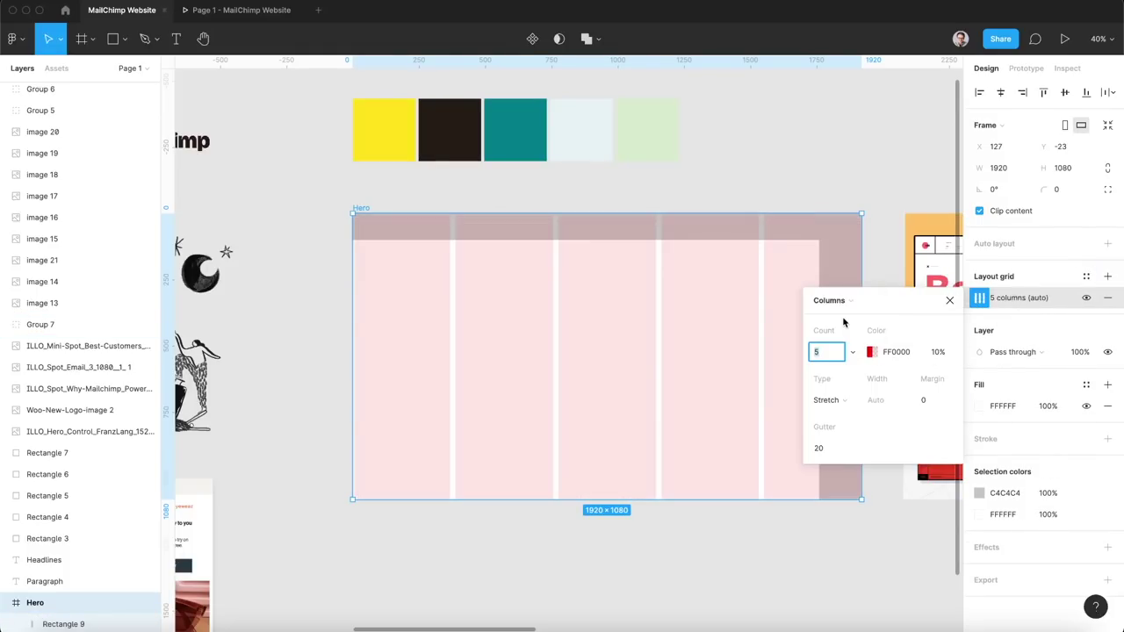
pyautogui.hscroll(10, 749, 458)
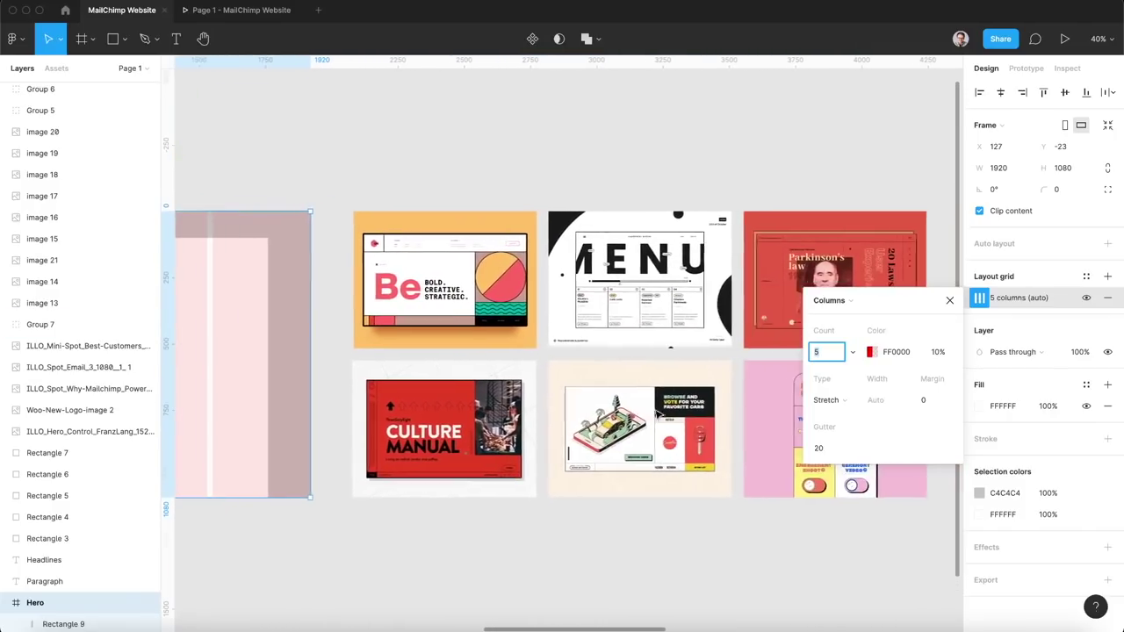
pyautogui.scroll(3, 668, 353)
pyautogui.scroll(2, 667, 353)
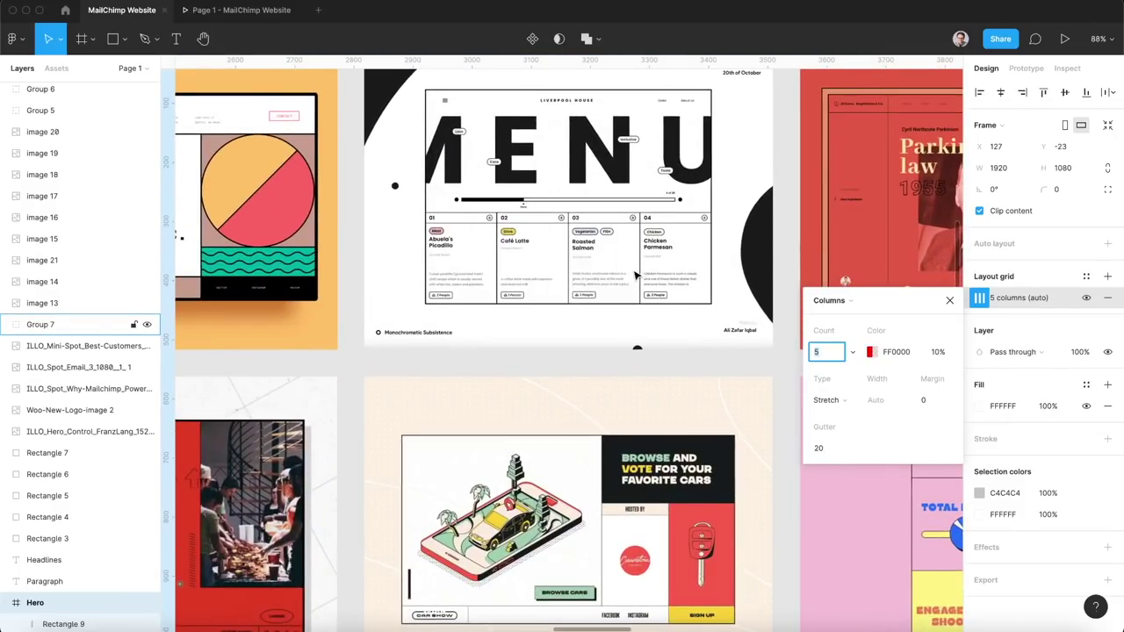
pyautogui.scroll(-5, 636, 275)
pyautogui.hscroll(-5, 636, 276)
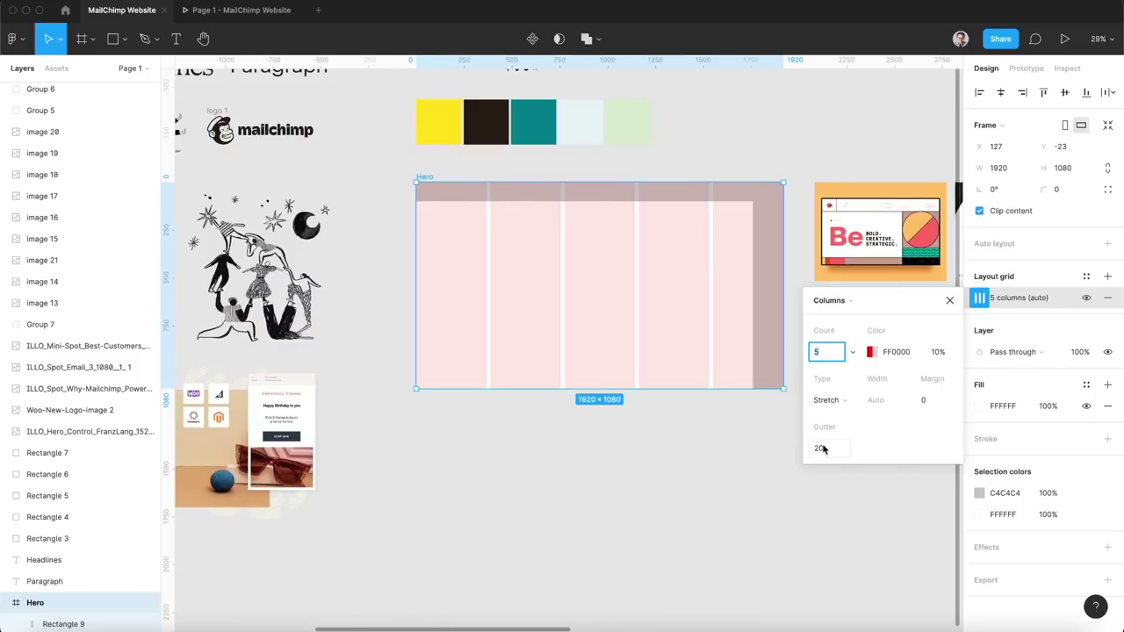
# Set the column gutter to 0 and align the columns to the left.
pyautogui.click(823, 449)
pyautogui.write('0')
pyautogui.press('Return')
pyautogui.hscroll(3, 527, 281)
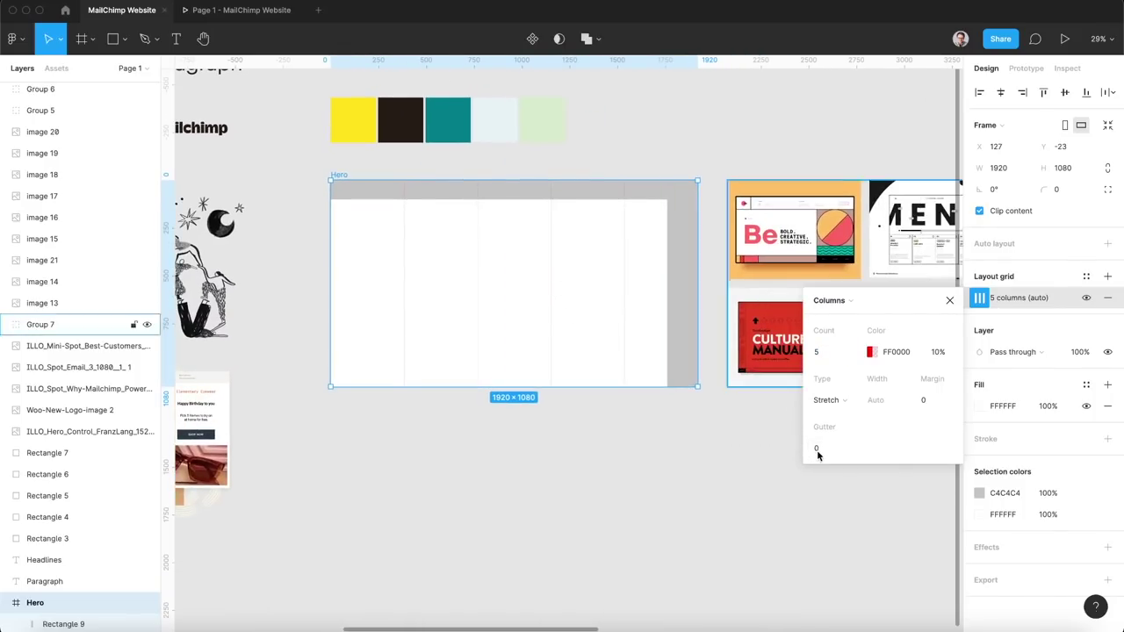
pyautogui.click(826, 400)
pyautogui.click(845, 357)
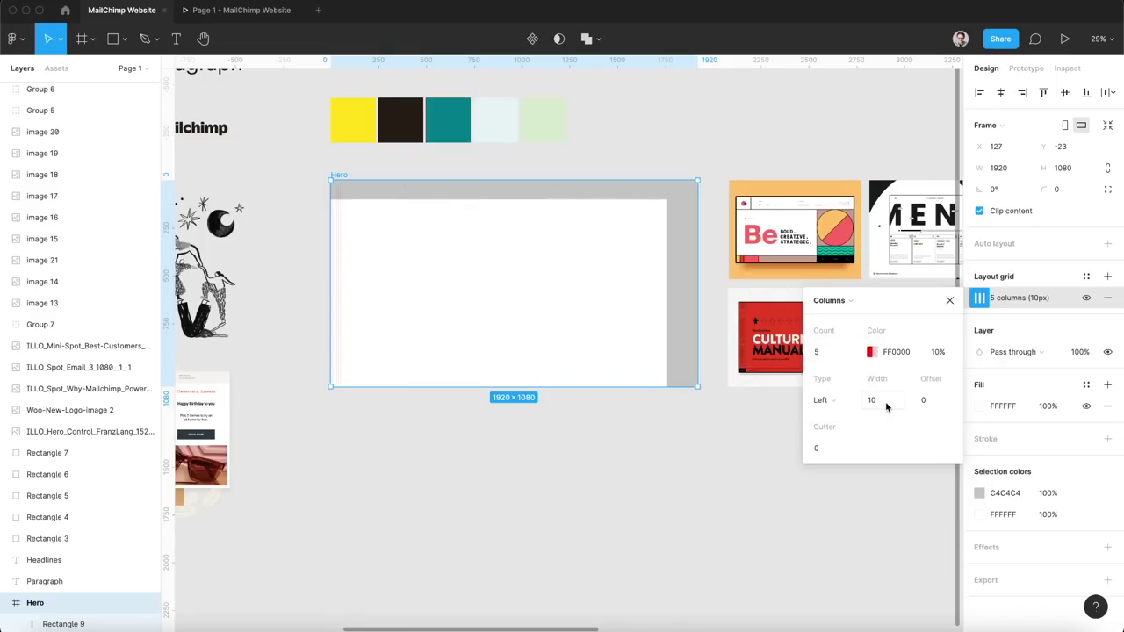
# Widen the grid columns to 352px and close the grid settings.
pyautogui.click(883, 400)
pyautogui.write('60')
pyautogui.press('Return')
pyautogui.write('150')
pyautogui.press('Return')
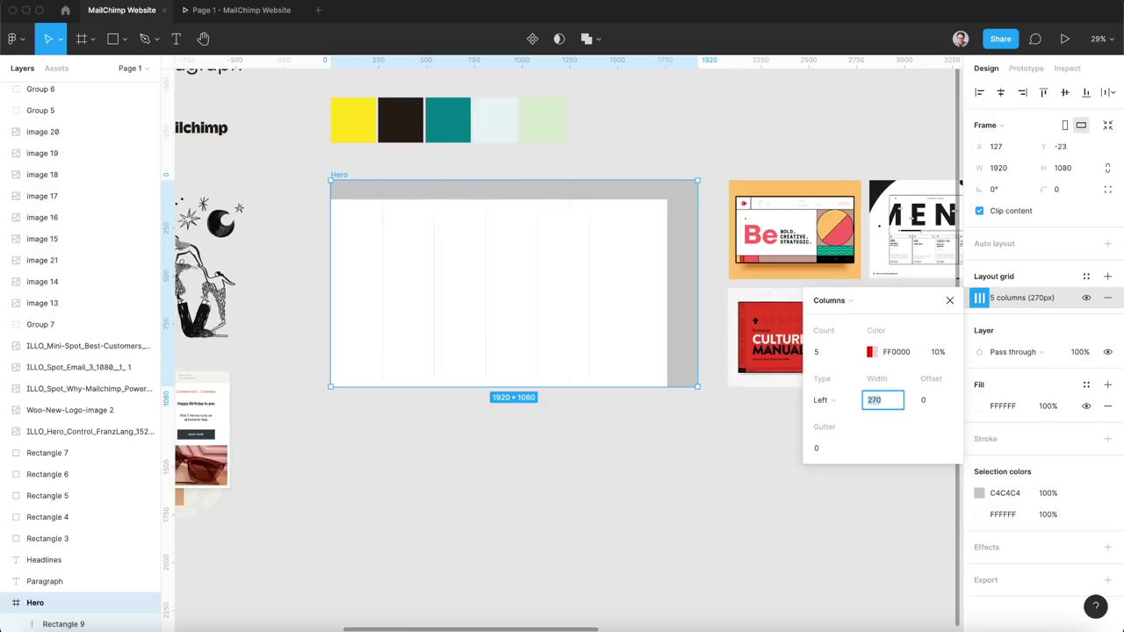
pyautogui.write('350')
pyautogui.press('Return')
pyautogui.scroll(8, 625, 188)
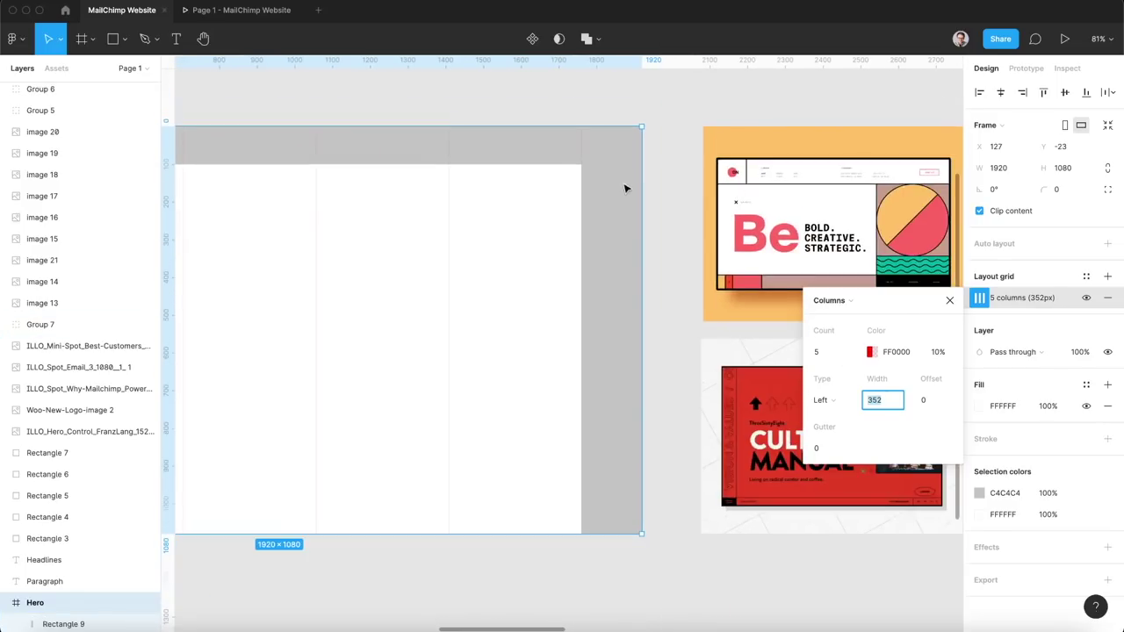
pyautogui.click(952, 302)
pyautogui.scroll(-4, 404, 298)
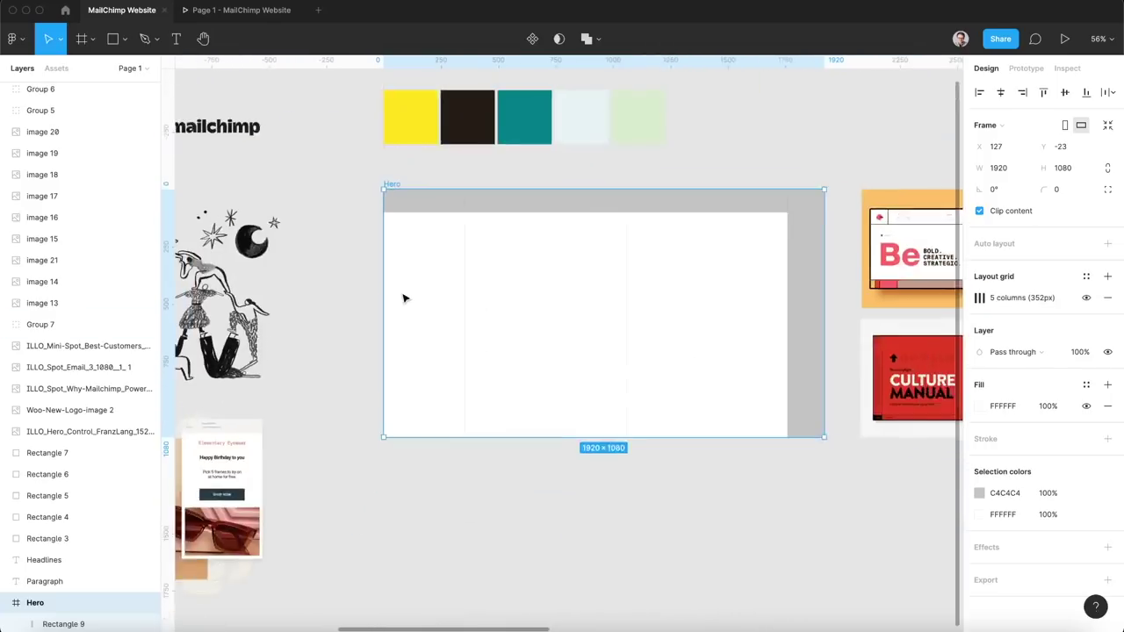
pyautogui.scroll(1, 645, 331)
pyautogui.hscroll(-3, 456, 501)
# Move the mailchimp logo into Hero, scale it to about 207 wide, and place it in the header bar.
pyautogui.click(456, 502)
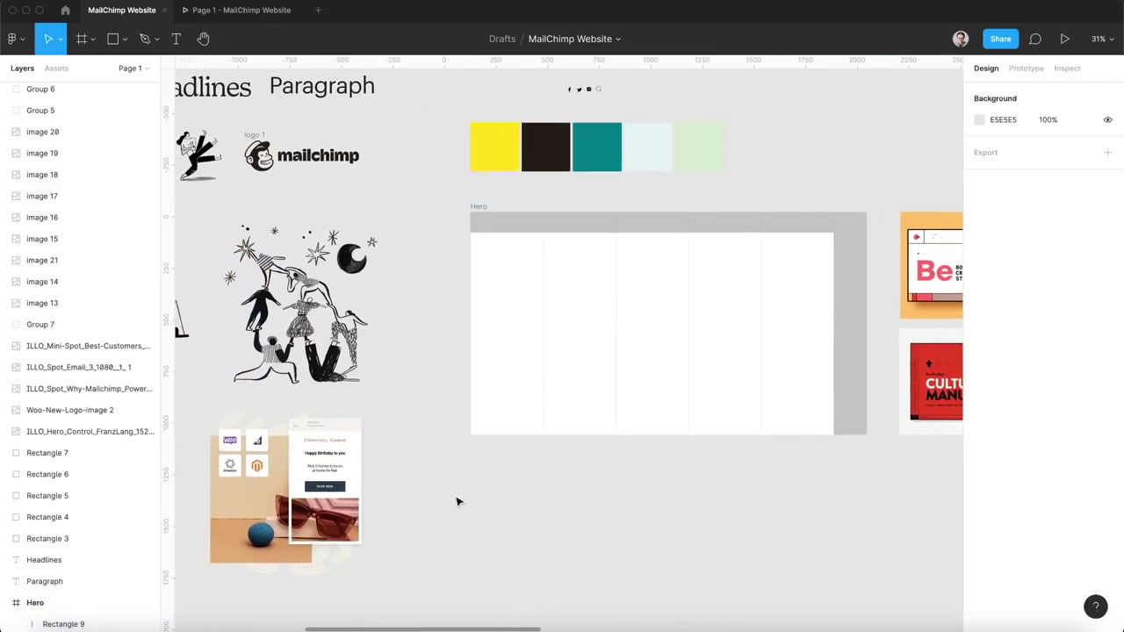
pyautogui.hscroll(-3, 490, 281)
pyautogui.scroll(1, 490, 281)
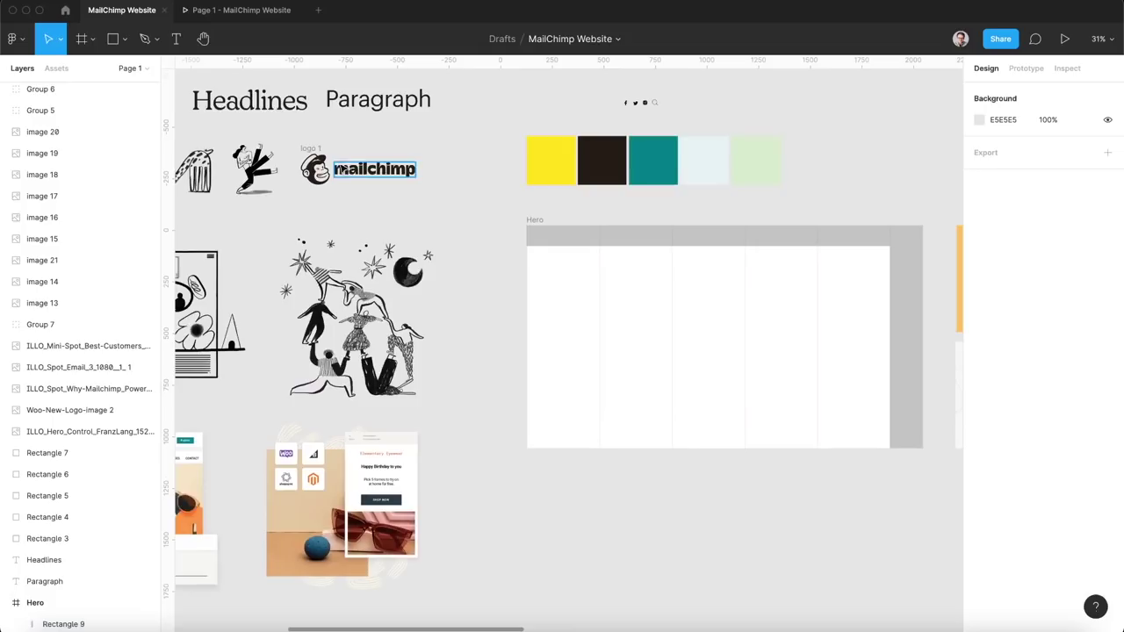
pyautogui.moveTo(343, 169); pyautogui.dragTo(541, 241)
pyautogui.scroll(5, 541, 242)
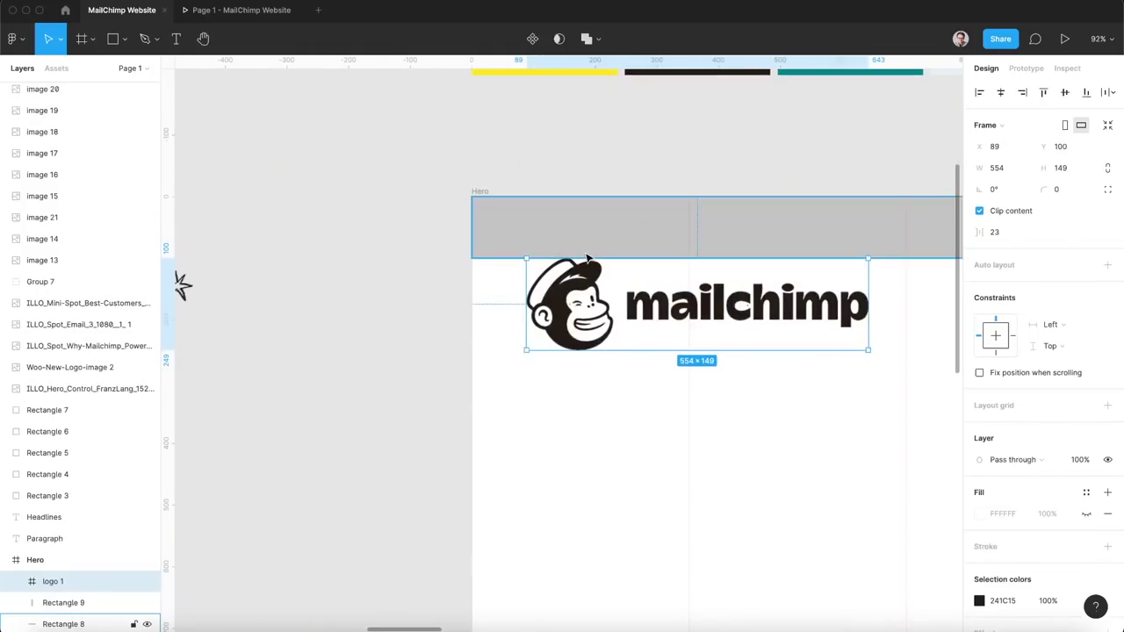
pyautogui.press('k')
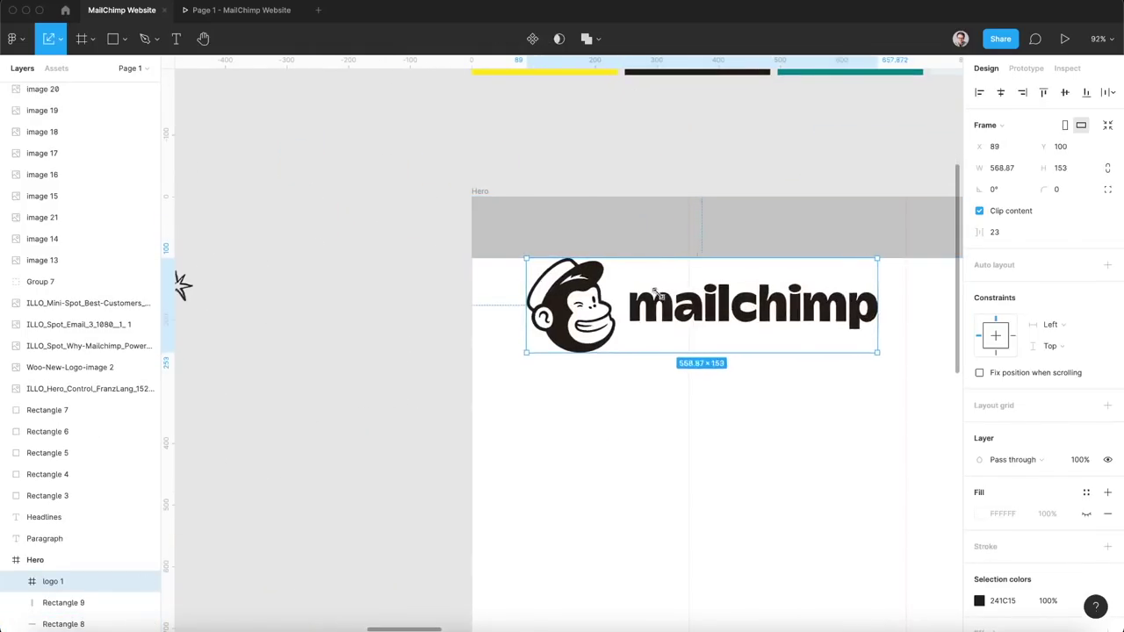
pyautogui.moveTo(867, 352); pyautogui.dragTo(654, 293)
pyautogui.press('v')
pyautogui.moveTo(591, 255); pyautogui.dragTo(588, 205)
pyautogui.click(543, 377)
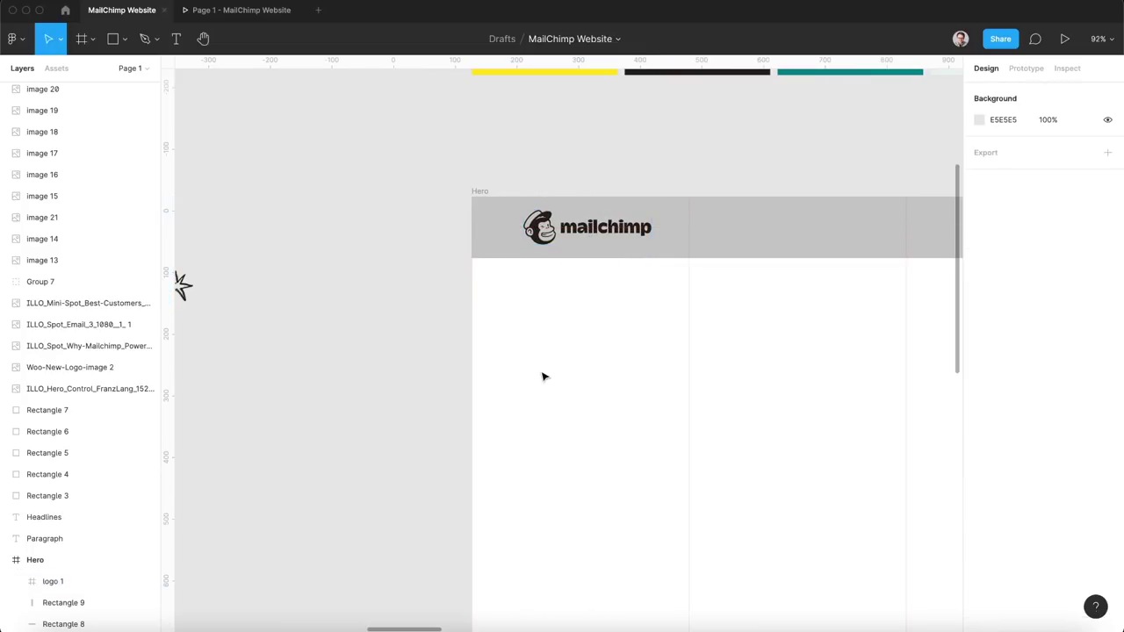
# Draw a rectangle below the header, then delete it, leaving only the logo.
pyautogui.press('r')
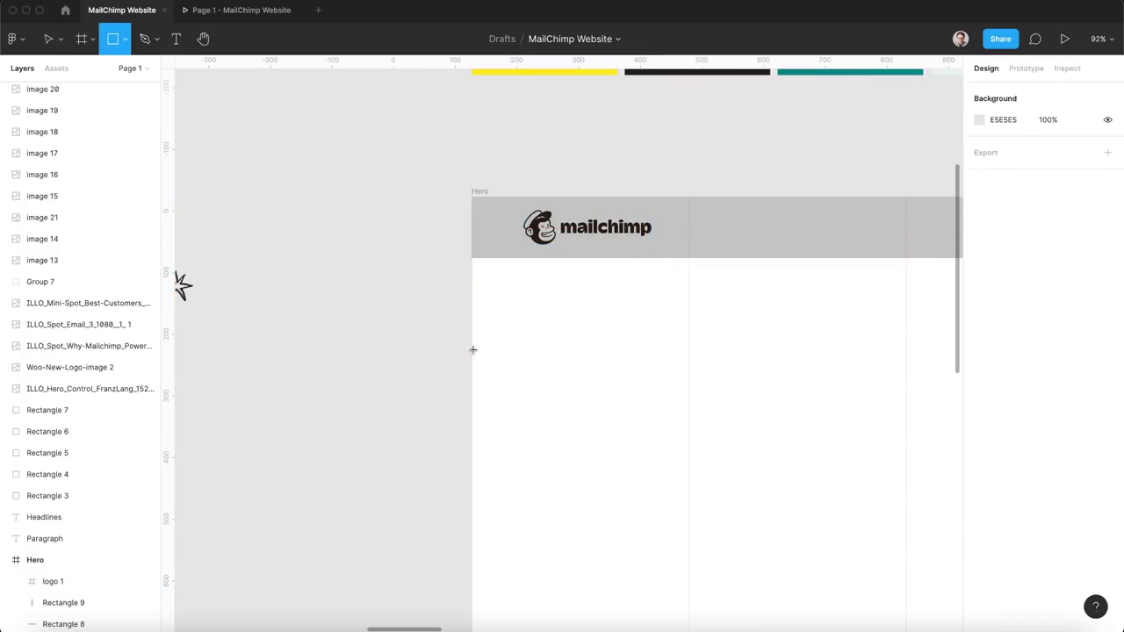
pyautogui.moveTo(472, 349); pyautogui.dragTo(689, 399)
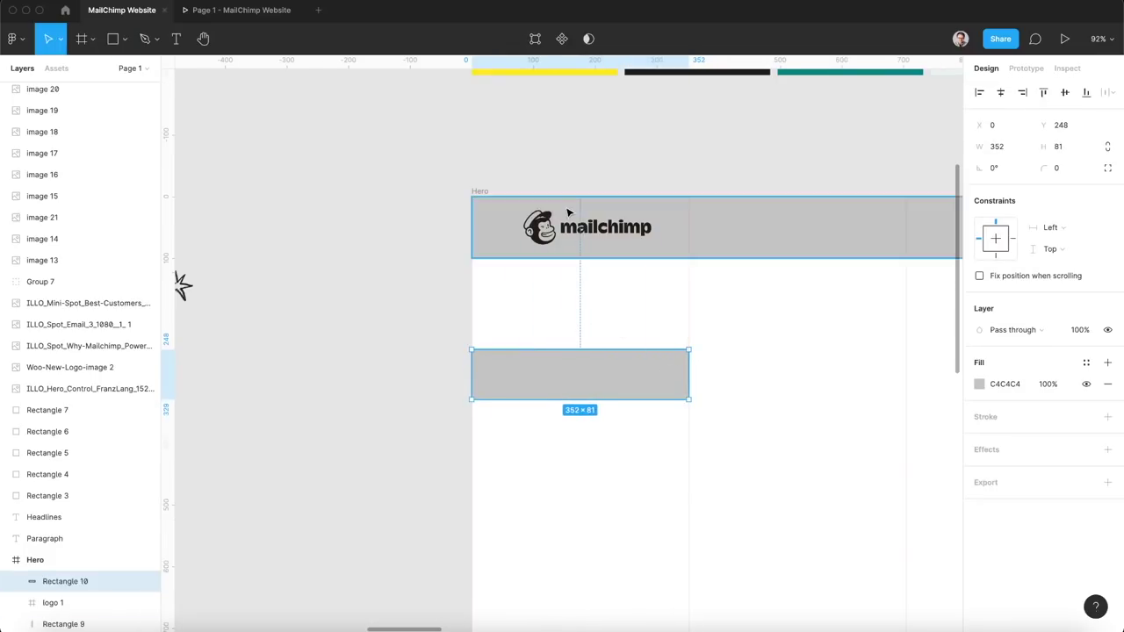
pyautogui.keyDown('shift'); pyautogui.click(567, 213); pyautogui.keyUp('shift')
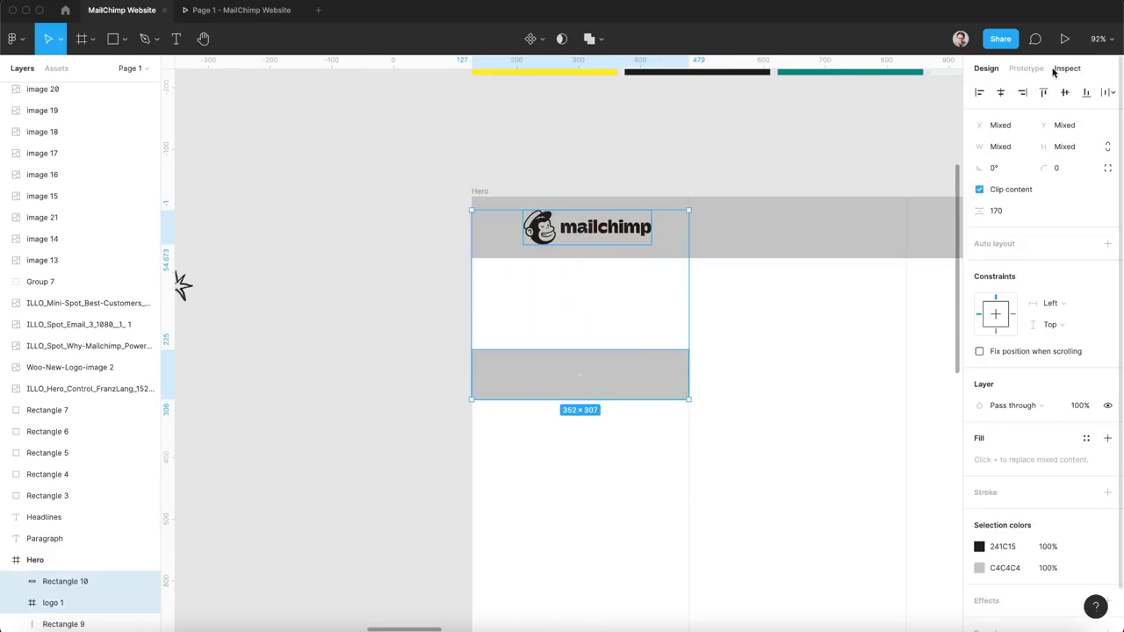
pyautogui.click(612, 301)
pyautogui.click(592, 353)
pyautogui.press('Delete')
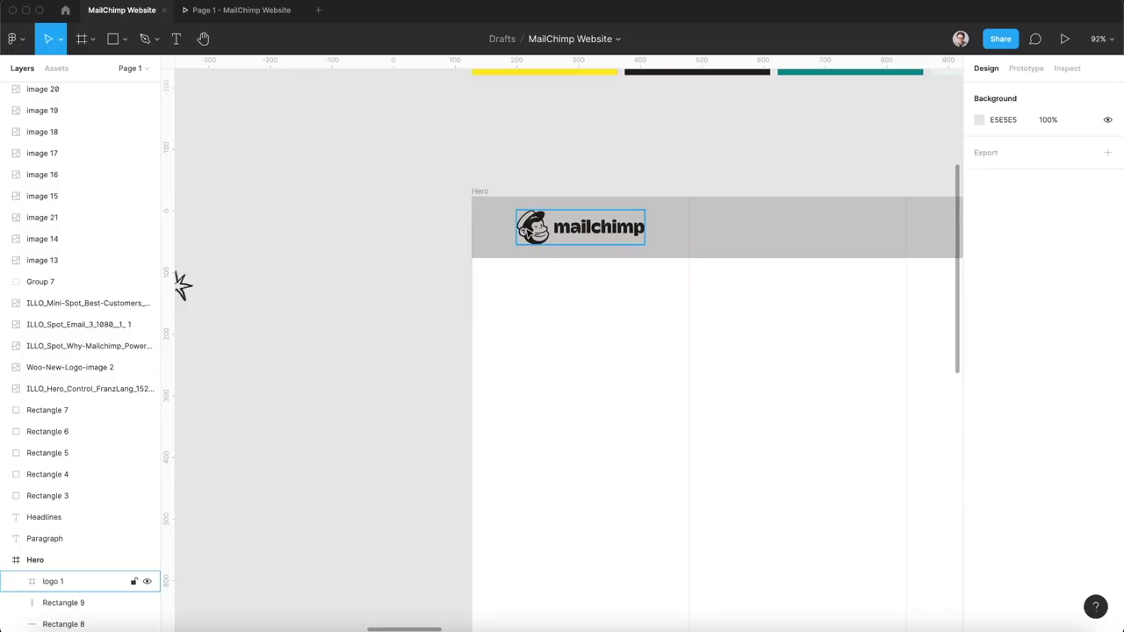
pyautogui.click(53, 581)
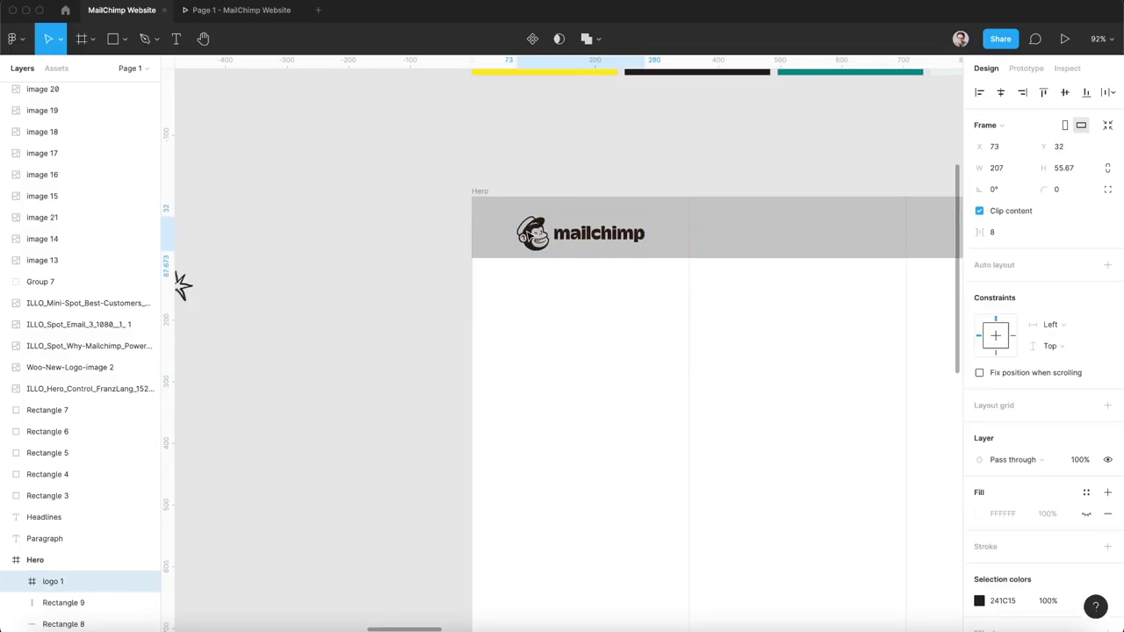
pyautogui.click(556, 376)
pyautogui.scroll(-5, 557, 377)
# Draw a vertical pen line beside the mailchimp logo, shortened to the header's height.
pyautogui.scroll(-2, 558, 379)
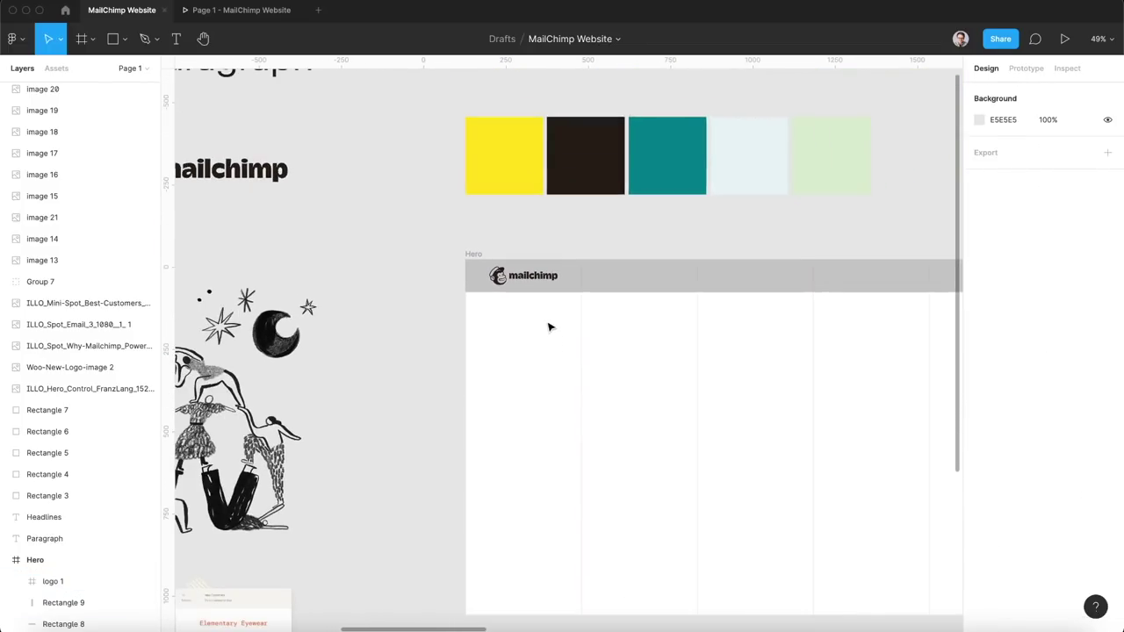
pyautogui.hscroll(3, 549, 328)
pyautogui.scroll(-1, 549, 328)
pyautogui.press('p')
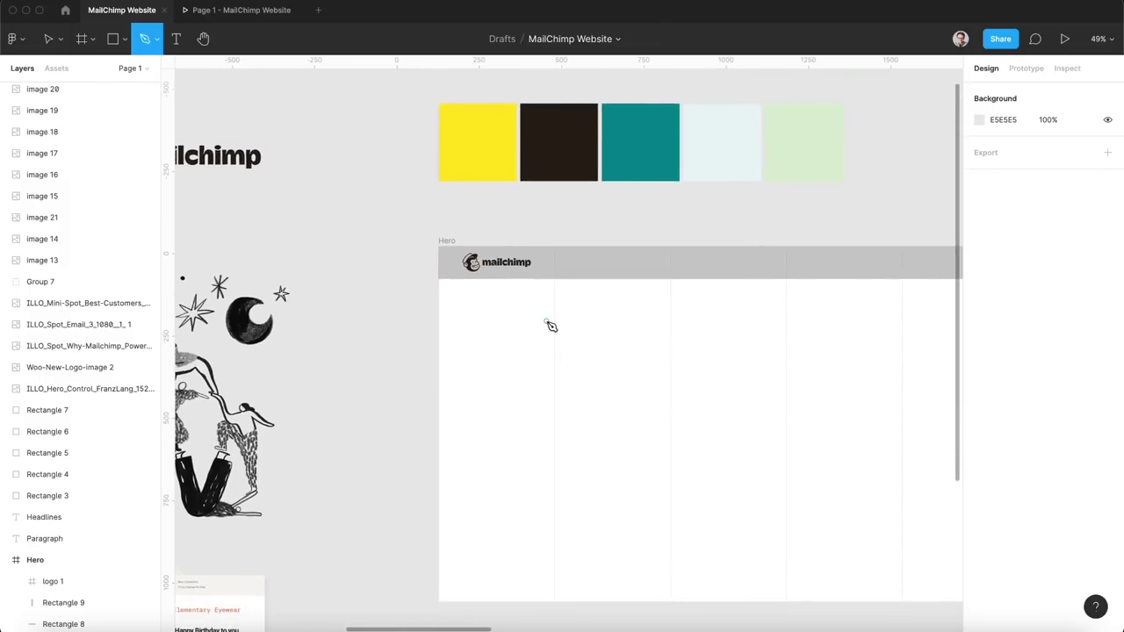
pyautogui.click(511, 319)
pyautogui.keyDown('shift'); pyautogui.click(514, 369); pyautogui.keyUp('shift')
pyautogui.press('Escape')
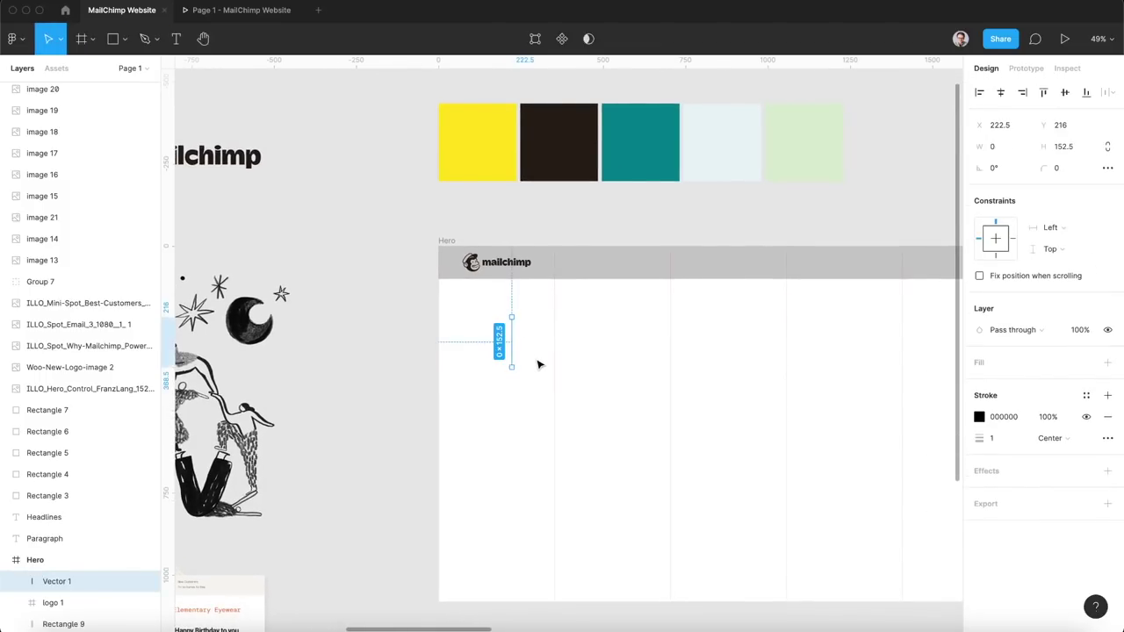
pyautogui.scroll(3, 527, 349)
pyautogui.scroll(5, 528, 349)
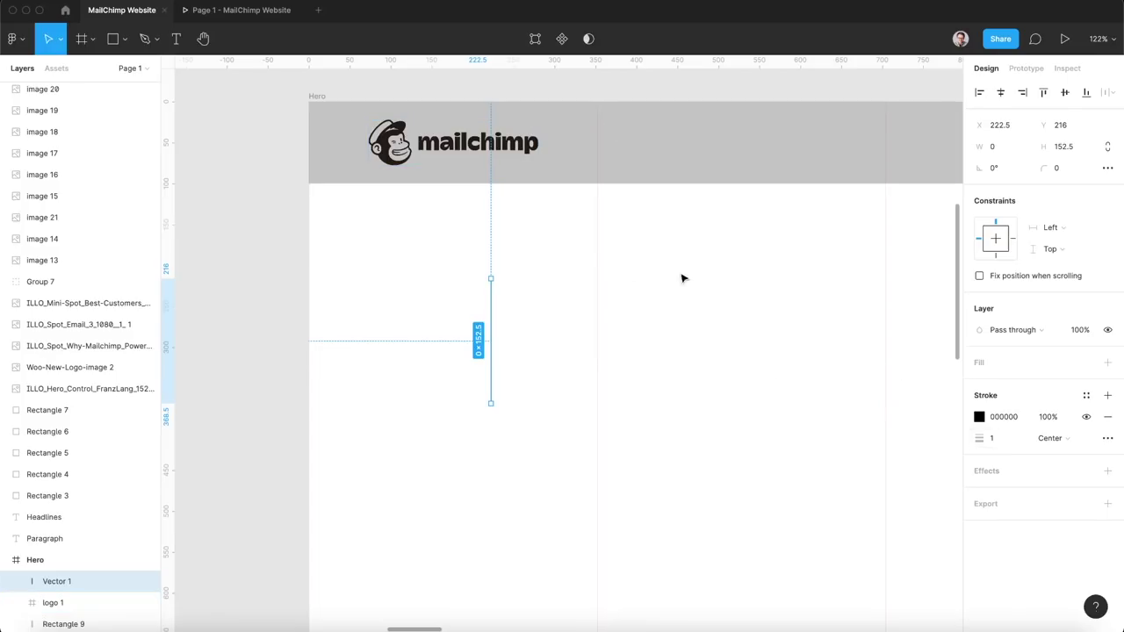
pyautogui.click(613, 311)
pyautogui.moveTo(489, 307); pyautogui.dragTo(597, 137)
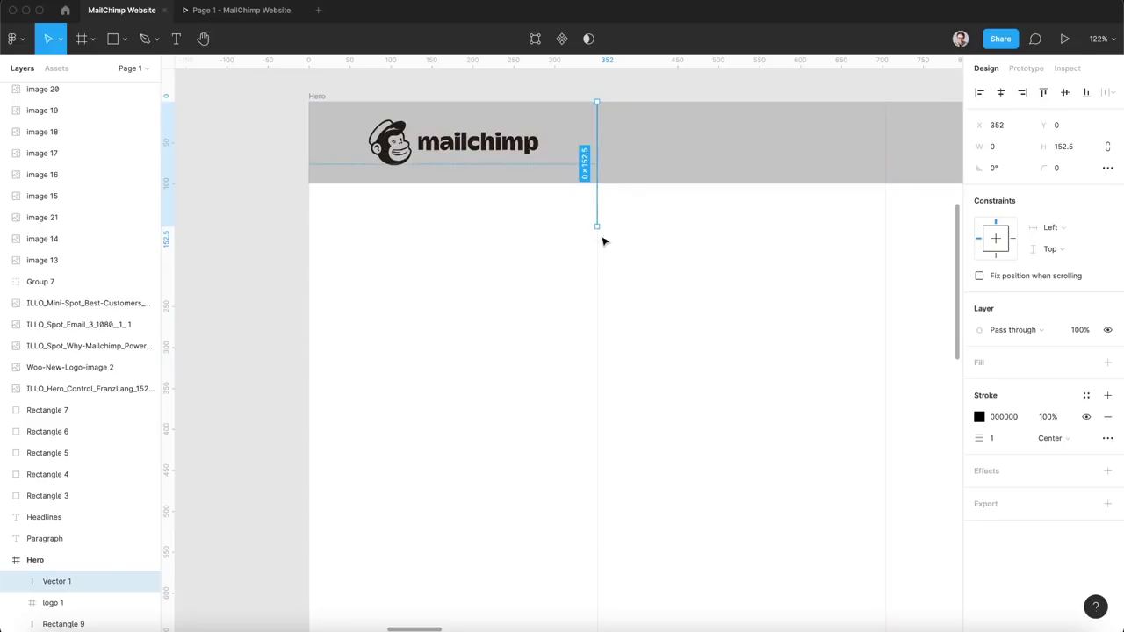
pyautogui.moveTo(595, 226); pyautogui.dragTo(419, 254)
pyautogui.click(639, 226)
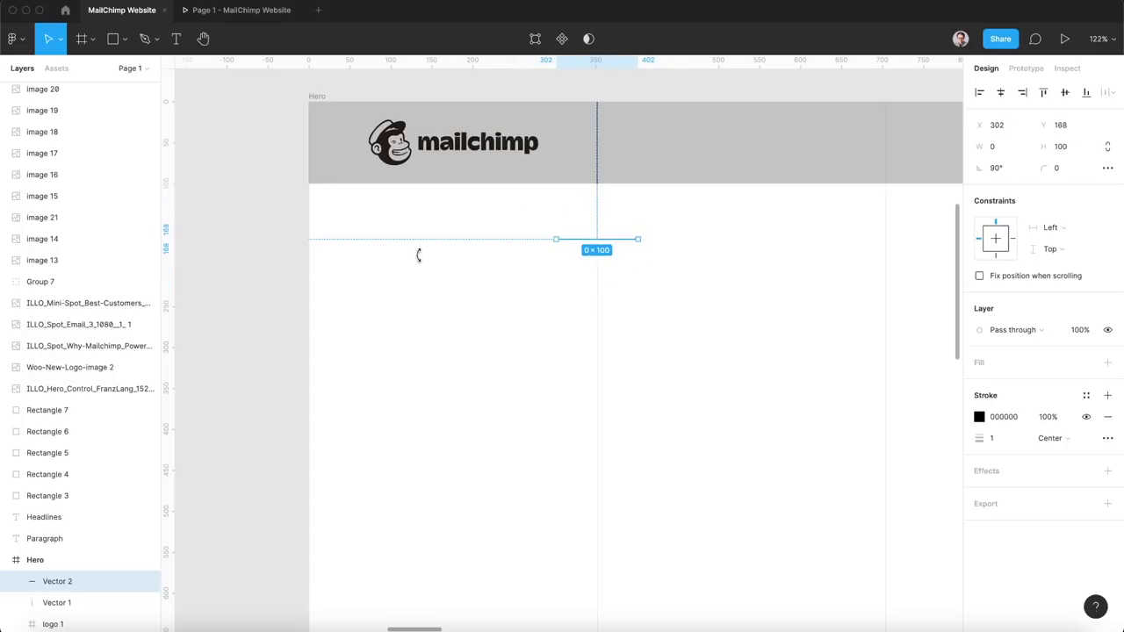
# Place a horizontal divider along the header's bottom edge and copy the vertical line to the right side.
pyautogui.moveTo(575, 241); pyautogui.dragTo(886, 210)
pyautogui.scroll(-5, 369, 195)
pyautogui.scroll(1, 882, 184)
pyautogui.scroll(5, 883, 185)
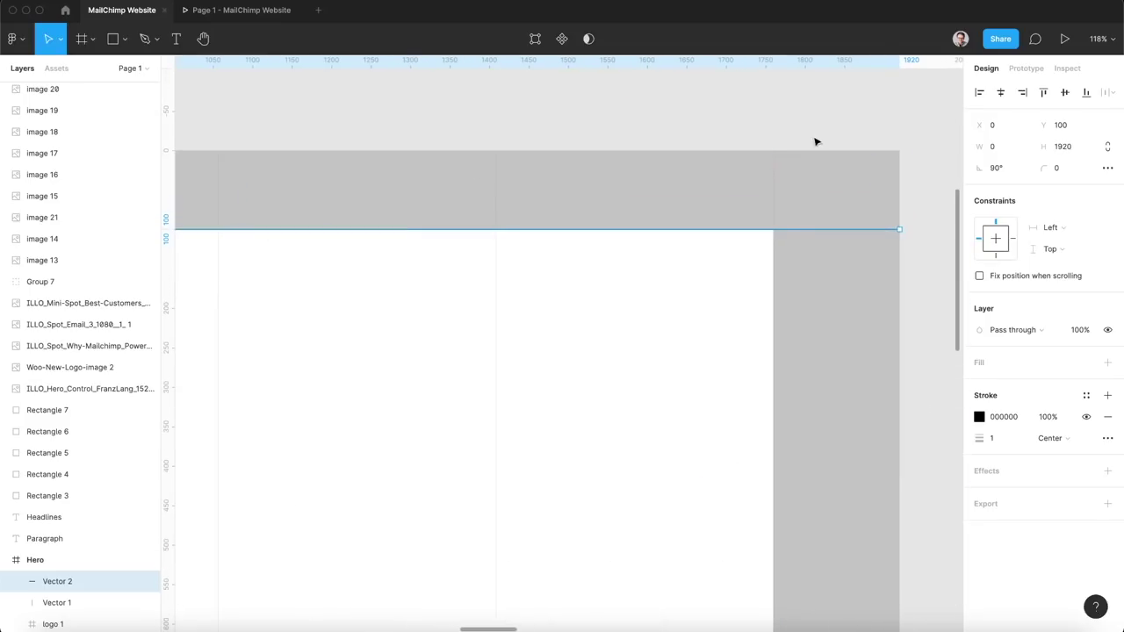
pyautogui.scroll(-5, 837, 196)
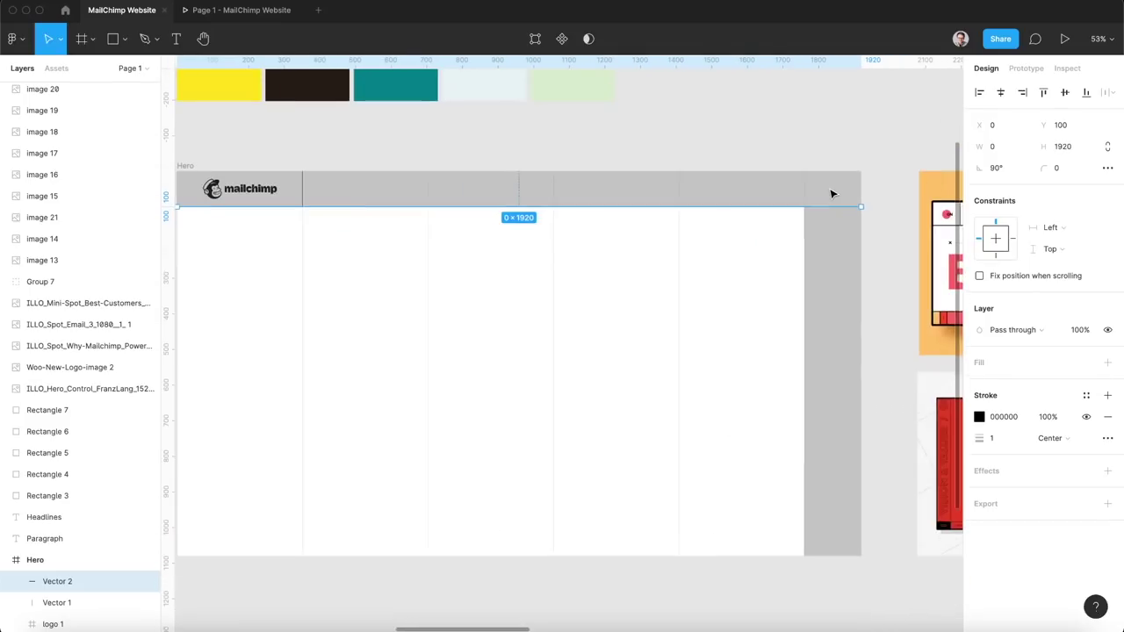
pyautogui.click(302, 190)
pyautogui.moveTo(302, 189); pyautogui.dragTo(804, 555)
pyautogui.click(824, 413)
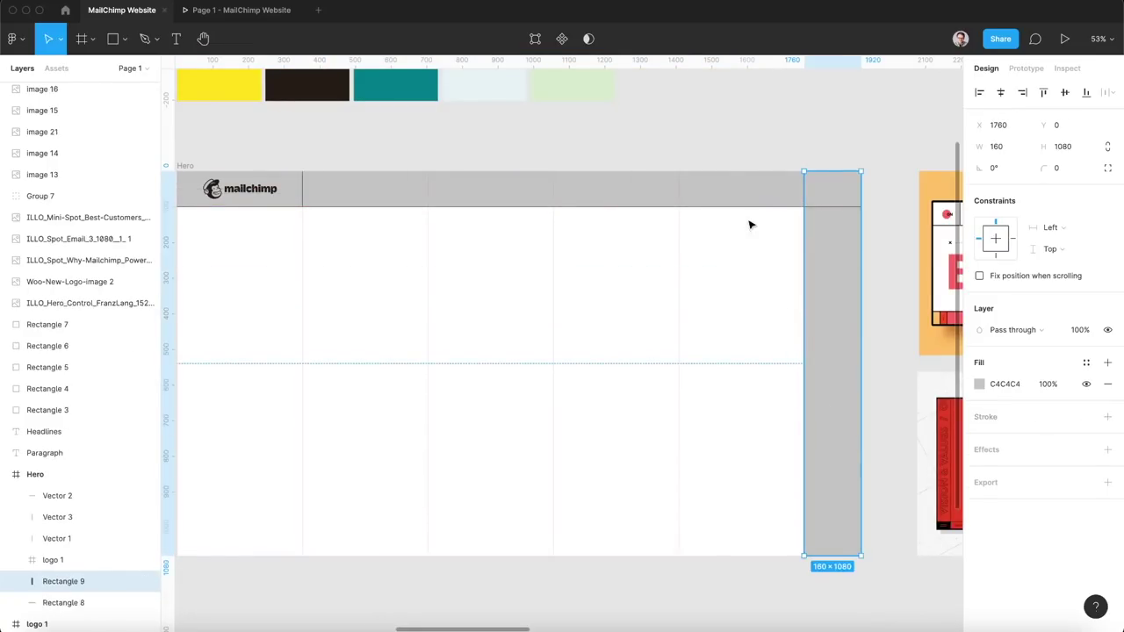
# Set the grey header bar and right-column block to 0% opacity.
pyautogui.keyDown('shift'); pyautogui.click(707, 173); pyautogui.keyUp('shift')
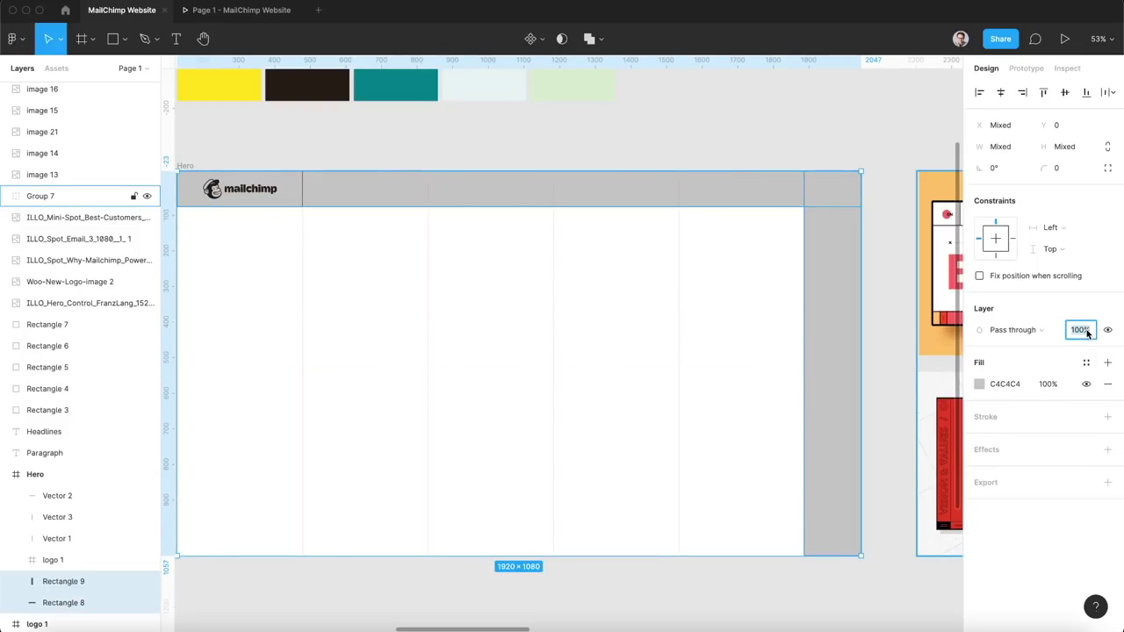
pyautogui.write('0')
pyautogui.press('Return')
pyautogui.click(454, 299)
pyautogui.scroll(-1, 454, 299)
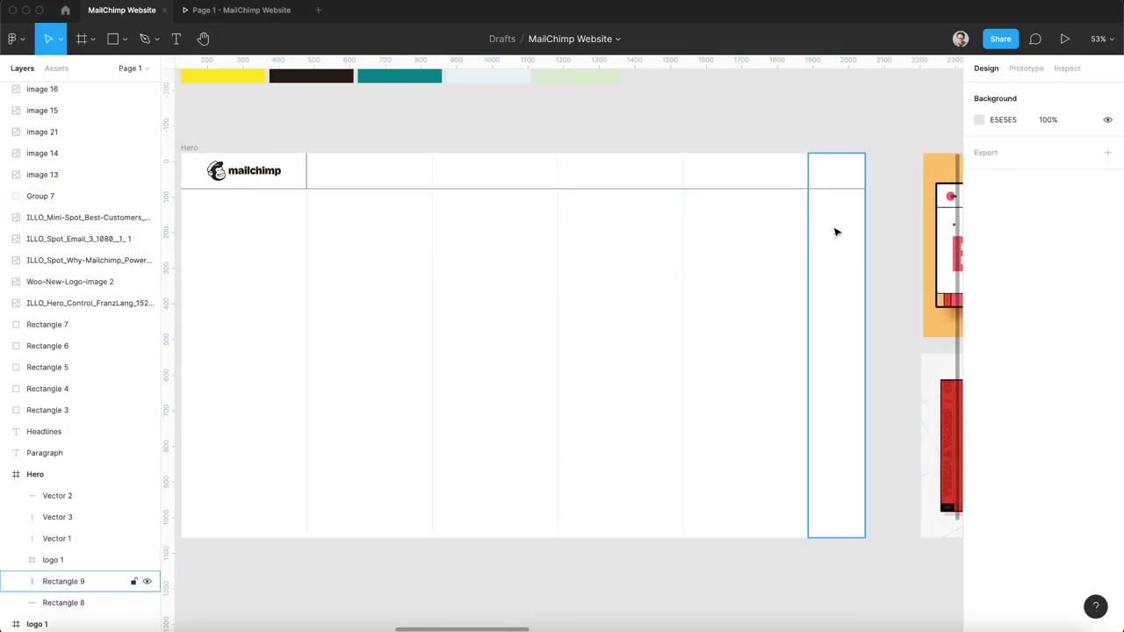
pyautogui.hscroll(-2, 401, 366)
pyautogui.scroll(1, 454, 288)
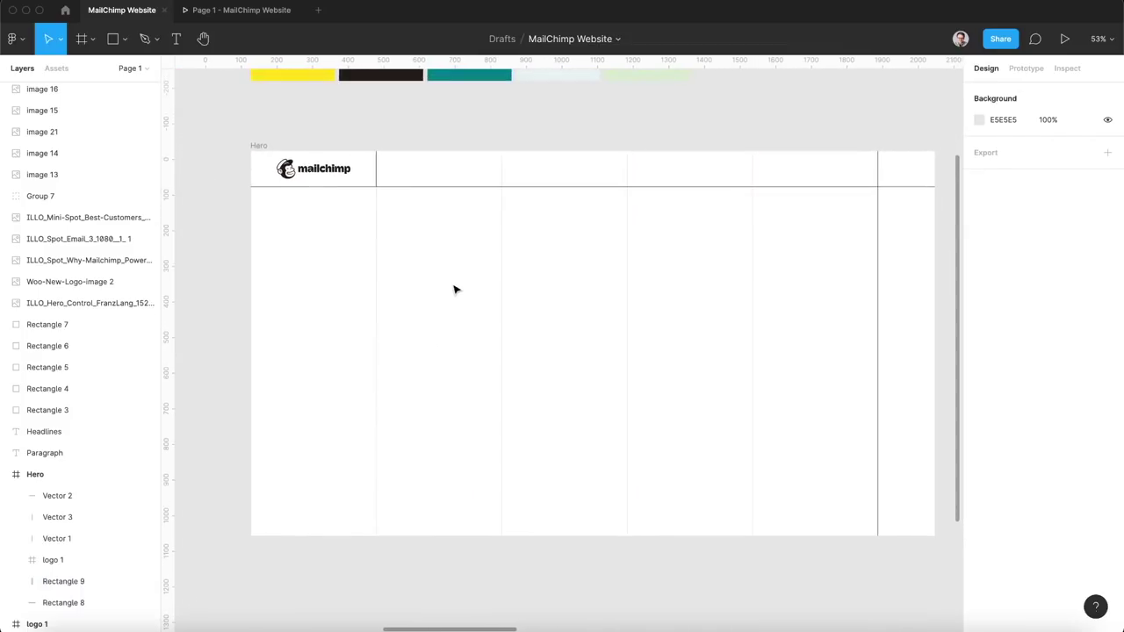
pyautogui.keyDown('ctrl'); pyautogui.scroll(-2, 454, 290); pyautogui.keyUp('ctrl')
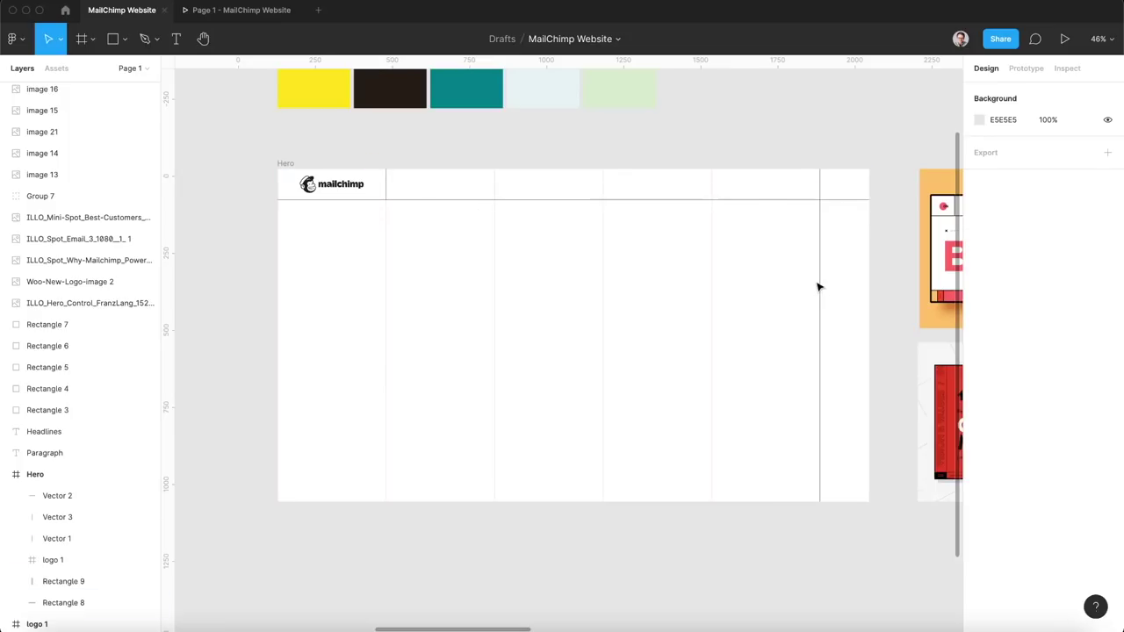
# Copy the right divider to X 1056, its top starting at the header line.
pyautogui.moveTo(819, 286); pyautogui.dragTo(605, 328)
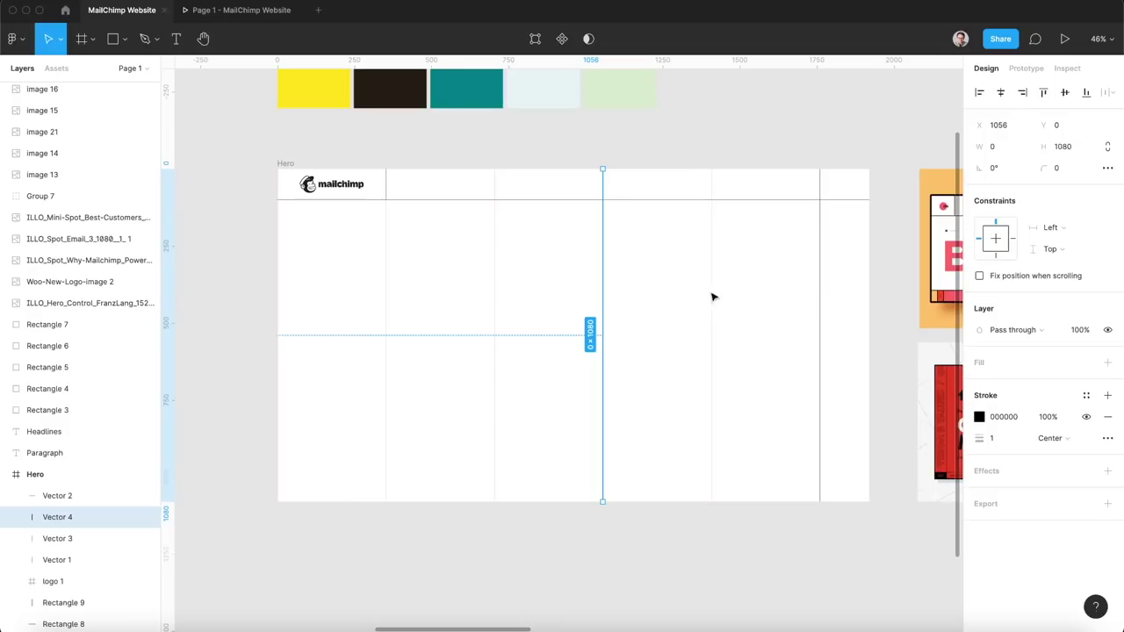
pyautogui.moveTo(603, 168); pyautogui.dragTo(603, 200)
pyautogui.click(648, 247)
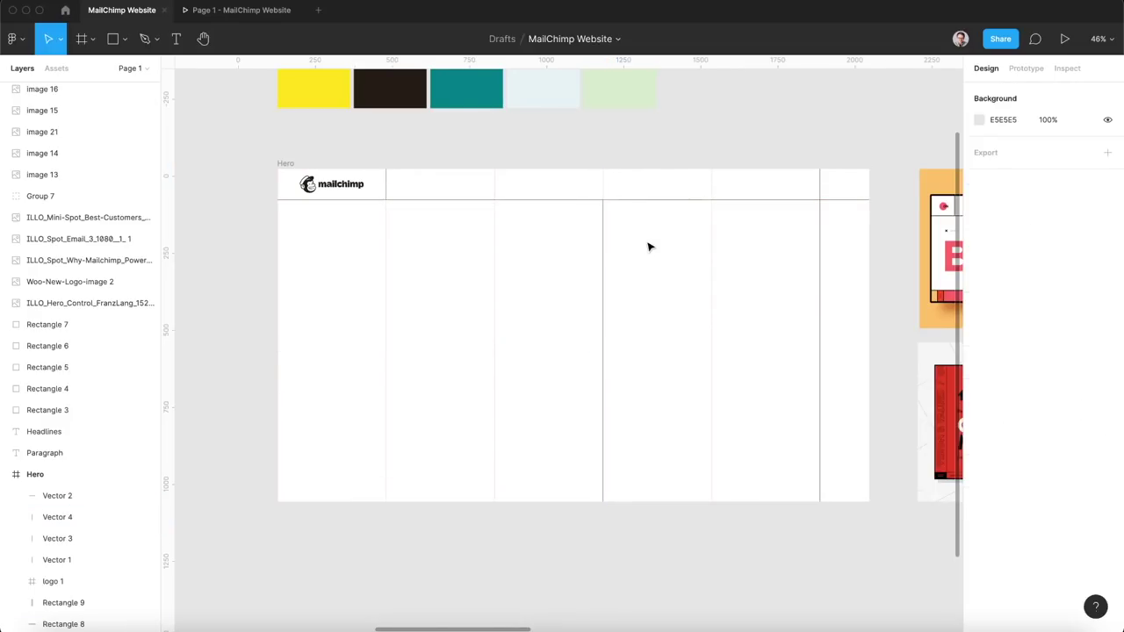
pyautogui.hscroll(-6, 649, 247)
pyautogui.scroll(3, 649, 246)
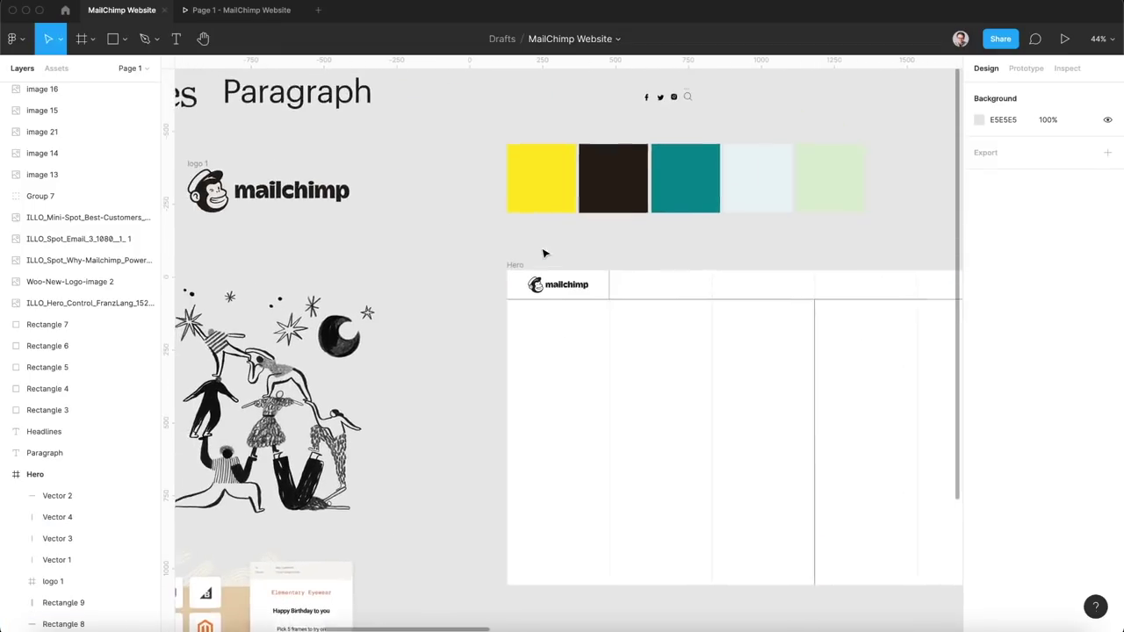
# Copy the Headlines text into Hero and replace it with 'Marketing smarts for big ideas' from Mailchimp.
pyautogui.scroll(-3, 543, 254)
pyautogui.moveTo(254, 156); pyautogui.dragTo(612, 340)
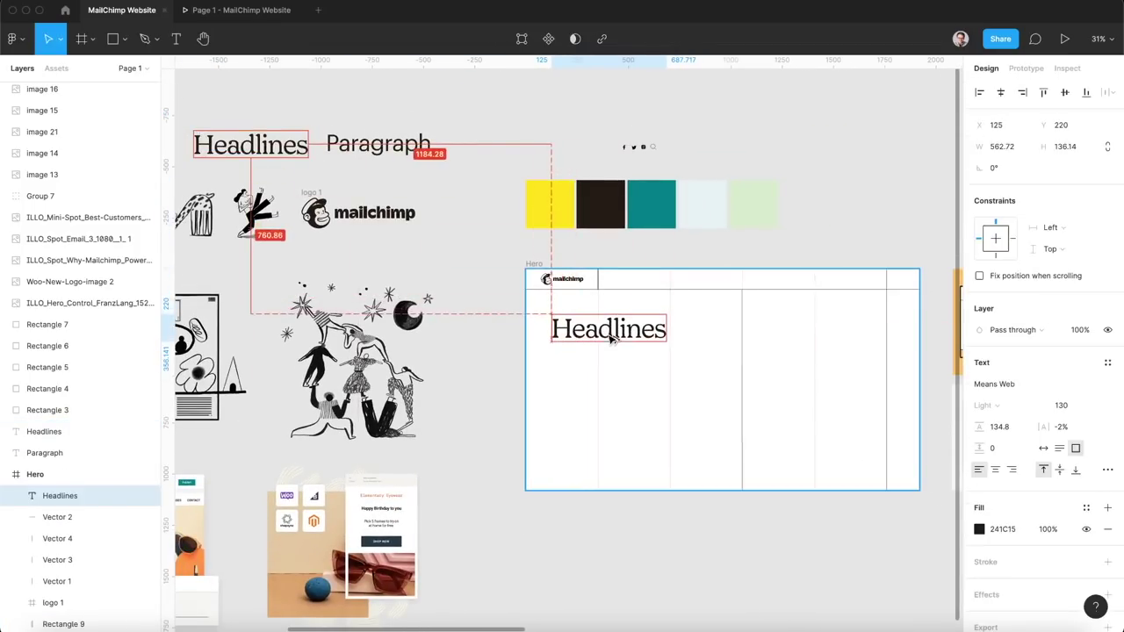
pyautogui.hotkey('ctrl', 'Left')
pyautogui.moveTo(314, 262); pyautogui.dragTo(206, 230)
pyautogui.hotkey('ctrl', 'Right')
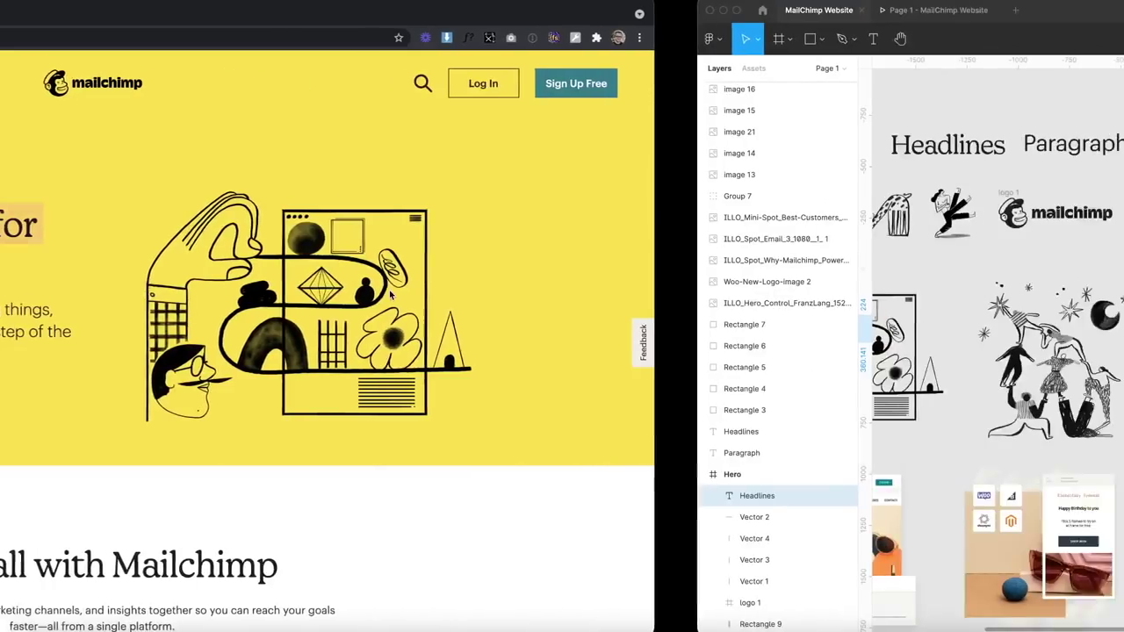
pyautogui.press('Return')
pyautogui.write('Marketing smarts for big ideas')
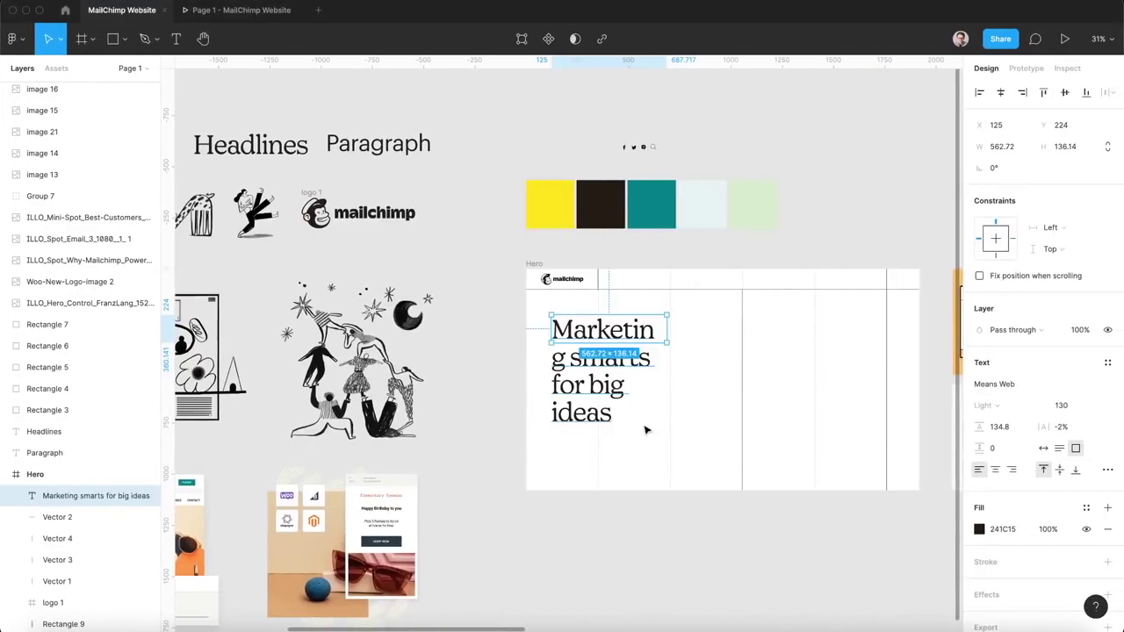
pyautogui.click(805, 392)
# Set the headline to Auto width and break it onto two lines before 'for'.
pyautogui.click(602, 338)
pyautogui.click(1044, 448)
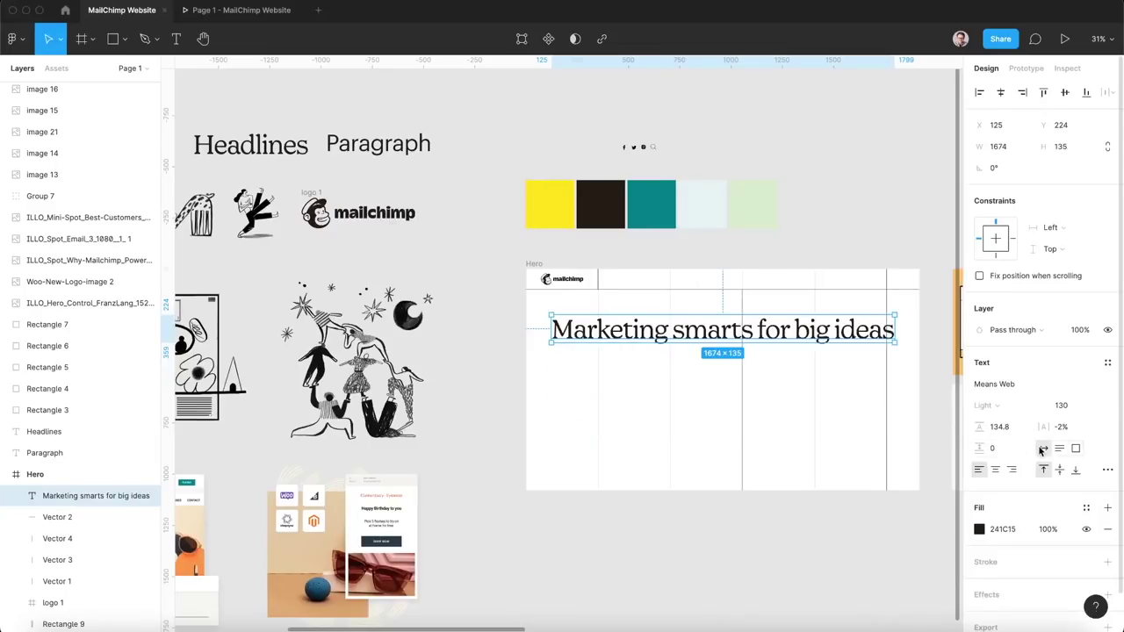
pyautogui.doubleClick(771, 334)
pyautogui.click(758, 330)
pyautogui.press('BackSpace')
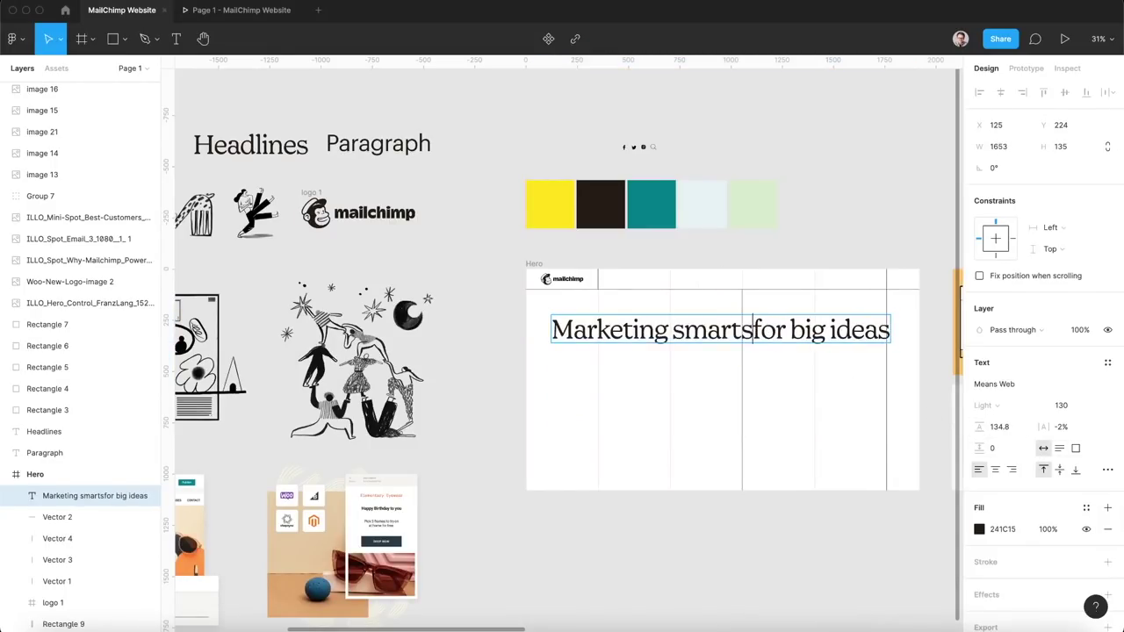
pyautogui.press('Return')
pyautogui.press('Escape')
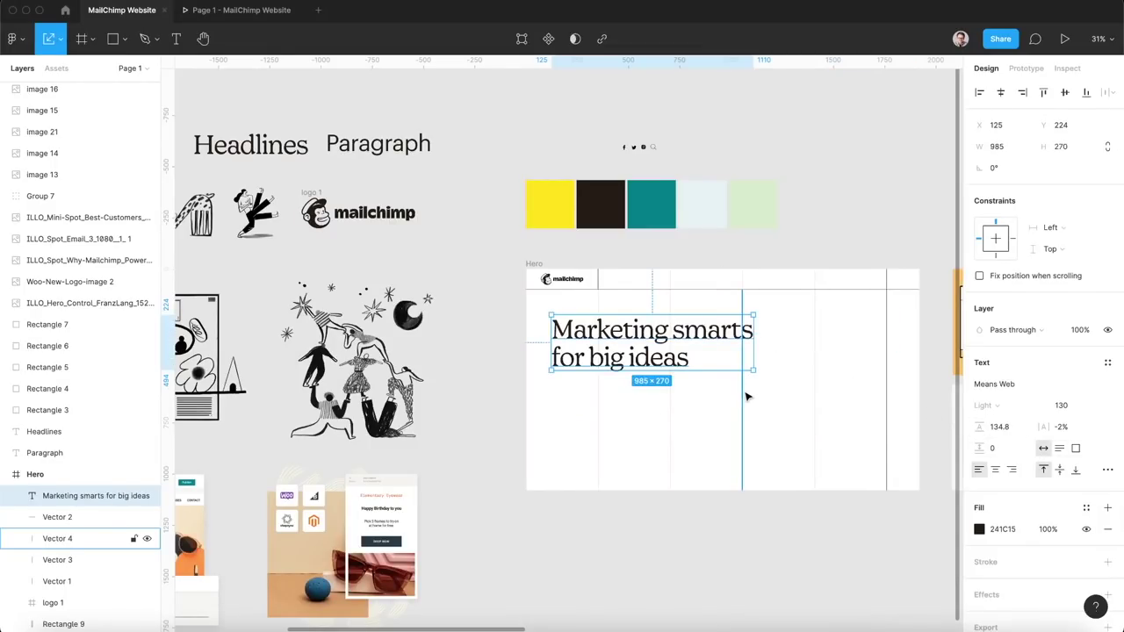
# Scale the headline down to about 94.23 and nudge it into the Hero's upper left.
pyautogui.moveTo(753, 370); pyautogui.dragTo(698, 351)
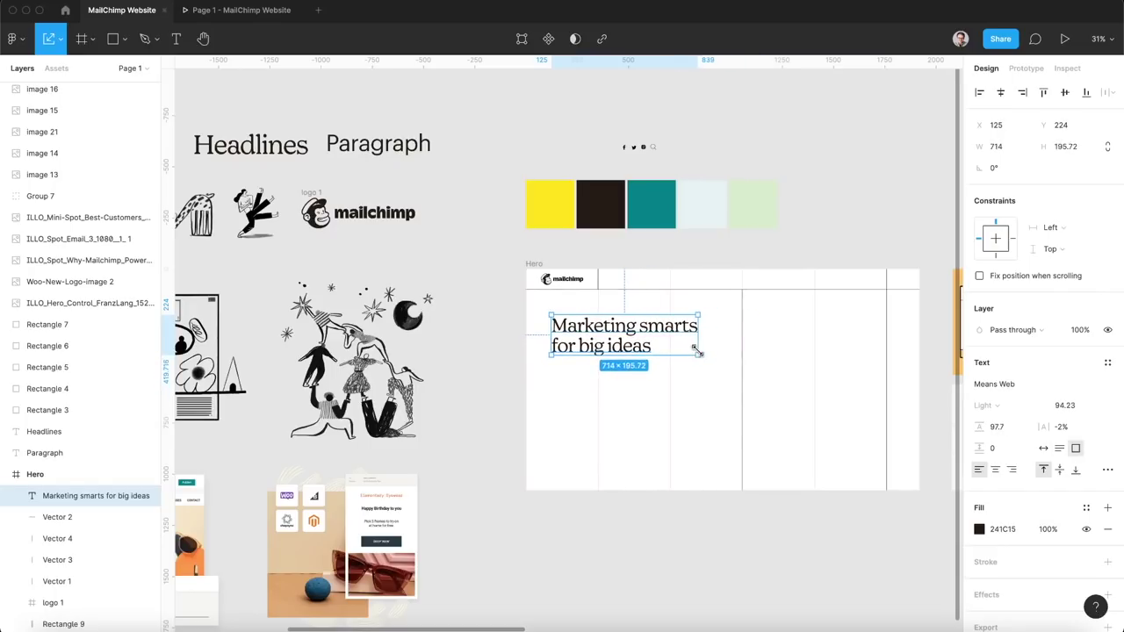
pyautogui.click(572, 414)
pyautogui.scroll(3, 547, 366)
pyautogui.moveTo(581, 336); pyautogui.dragTo(576, 335)
pyautogui.click(740, 425)
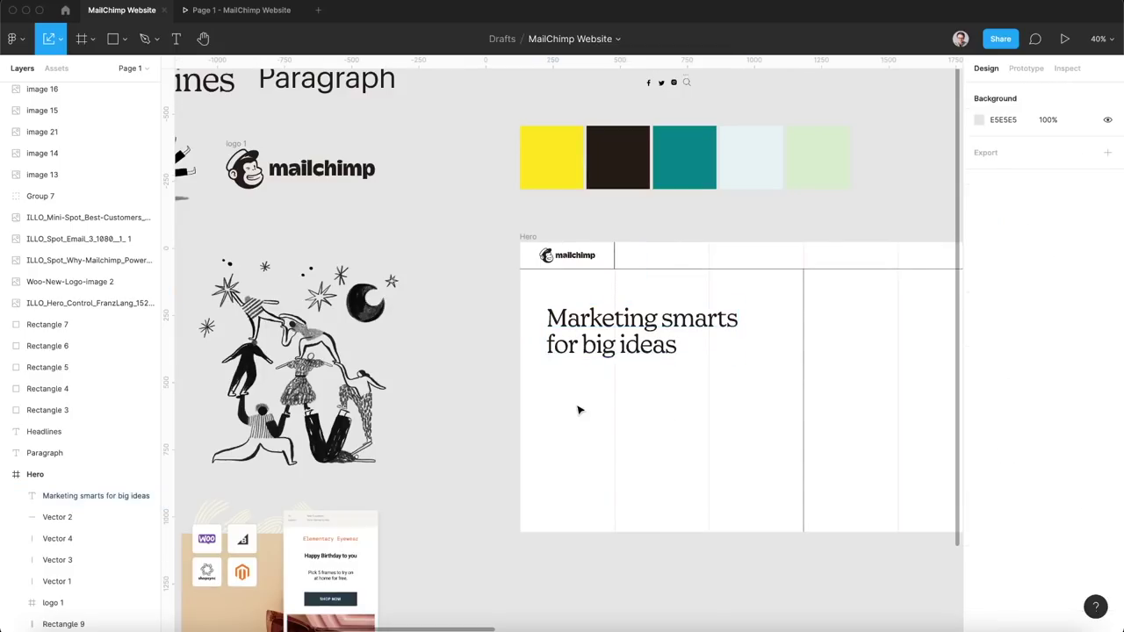
pyautogui.scroll(5, 579, 411)
# Draw a 412×105 grey rectangle below the headline with a 1px black stroke.
pyautogui.press('r')
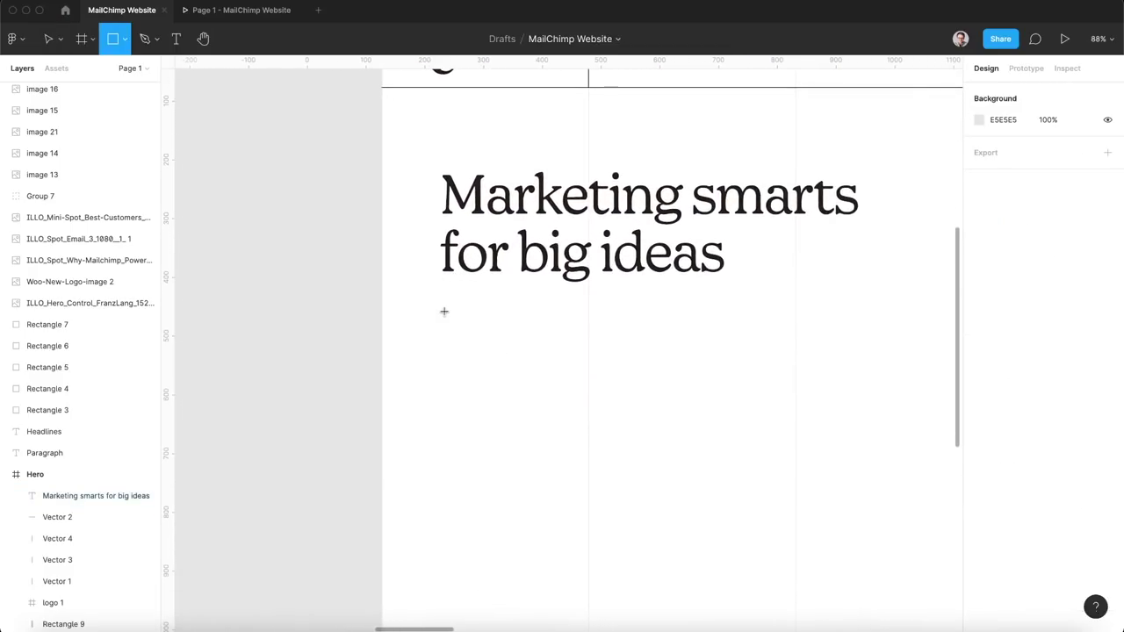
pyautogui.moveTo(444, 312)
pyautogui.mouseDown()
pyautogui.moveTo(690, 360)
pyautogui.moveTo(686, 374)
pyautogui.mouseUp()
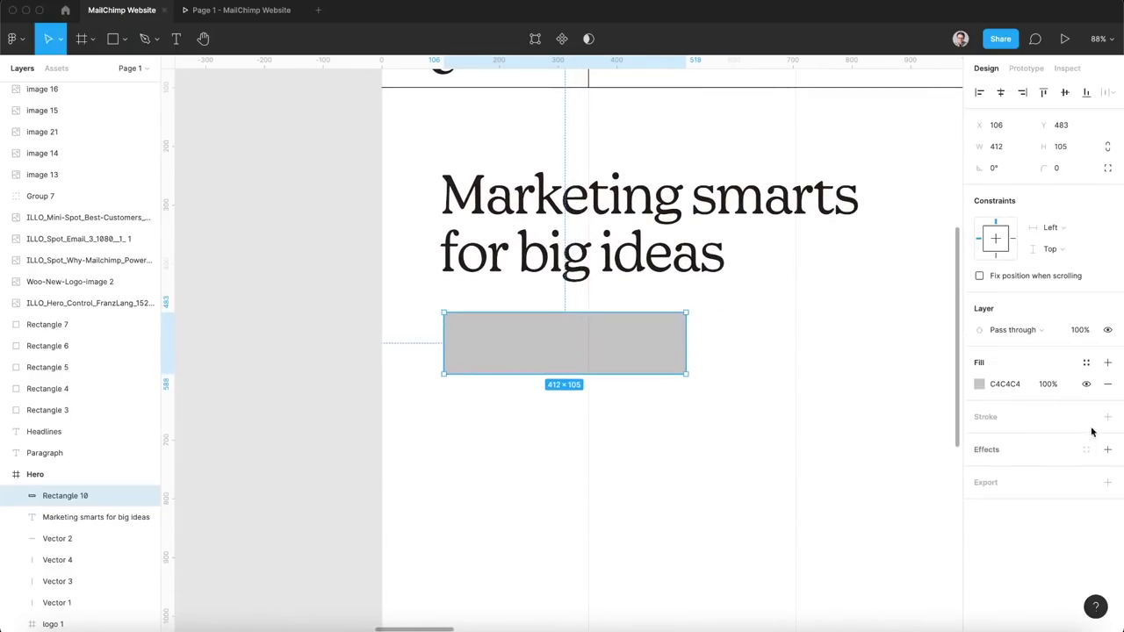
pyautogui.click(1107, 417)
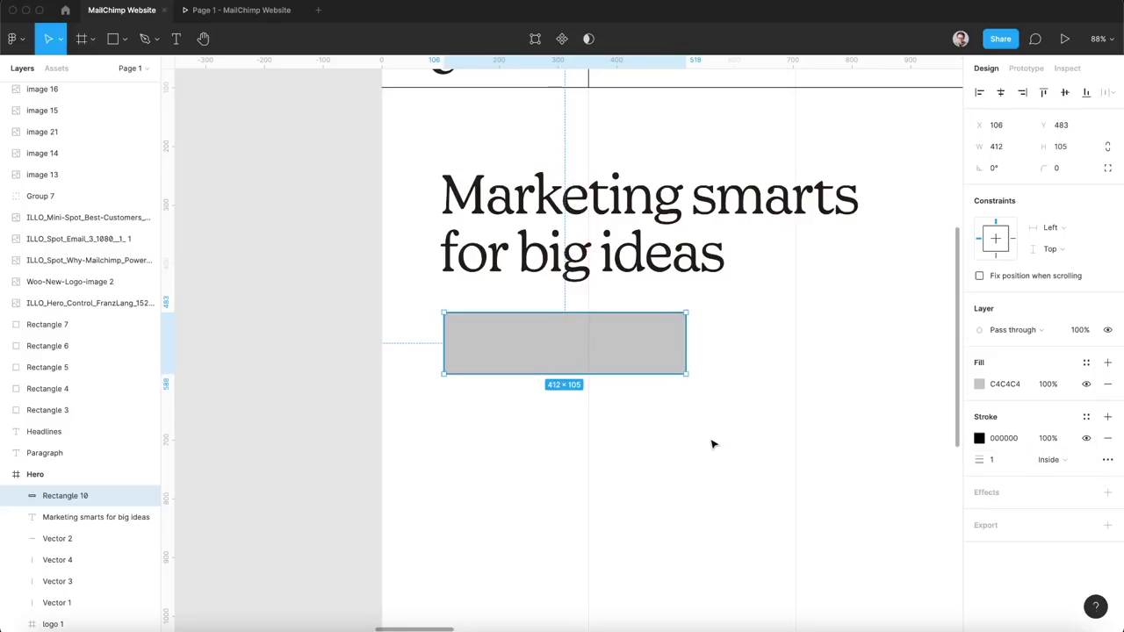
pyautogui.scroll(2, 567, 367)
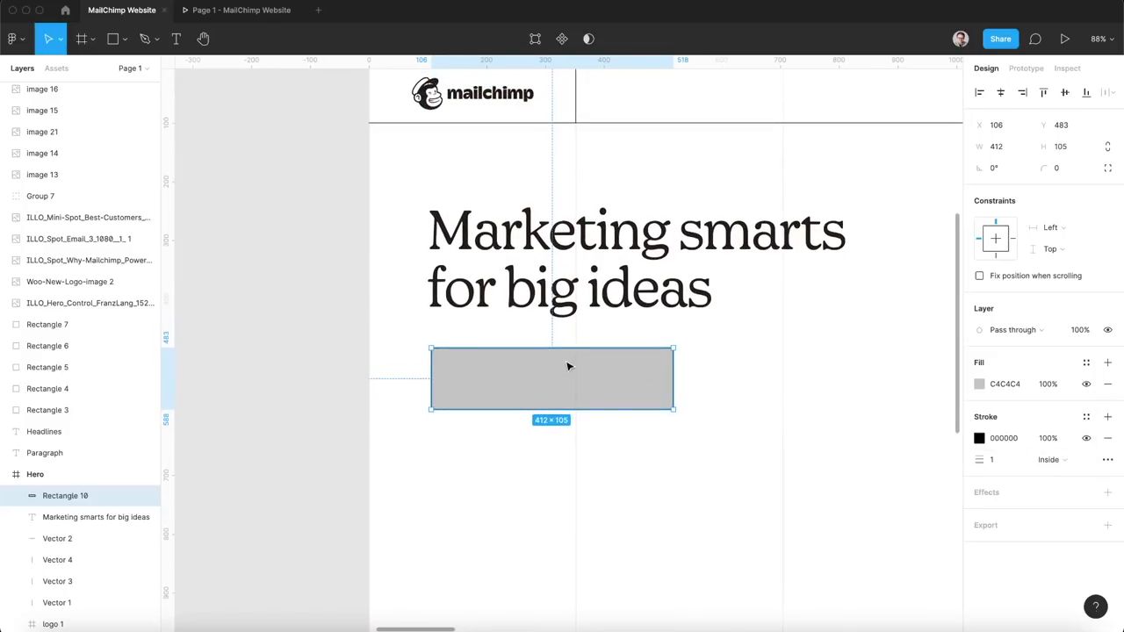
pyautogui.click(705, 437)
pyautogui.scroll(-5, 705, 436)
pyautogui.hscroll(-2, 519, 369)
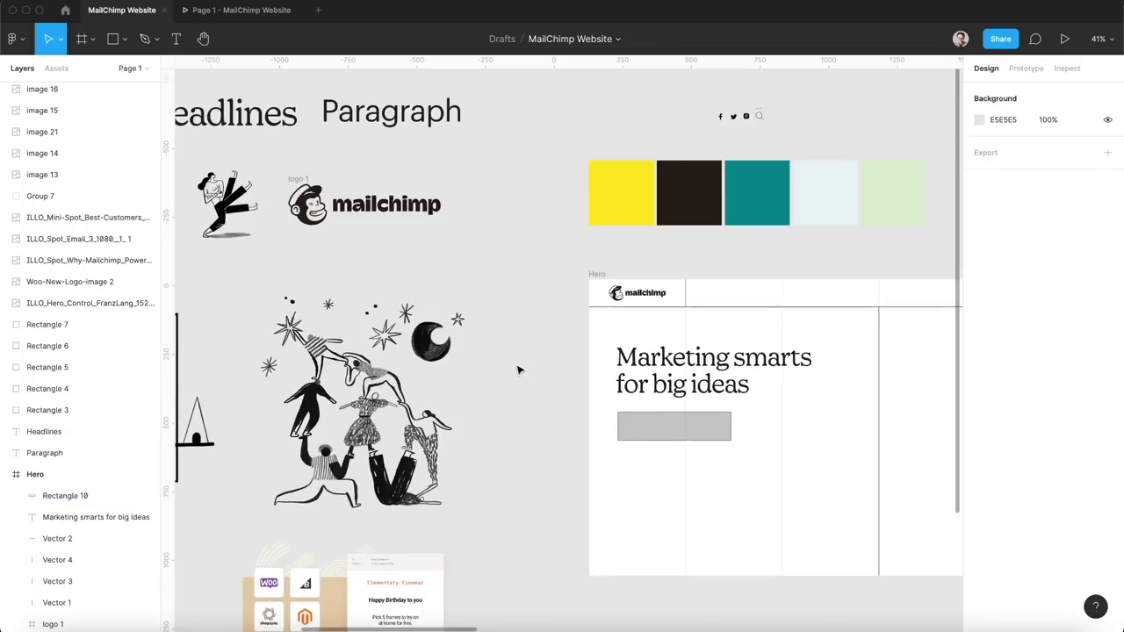
# Copy the Paragraph text into Hero at size 18, auto width, centre-aligned inside the grey rectangle.
pyautogui.moveTo(394, 116); pyautogui.dragTo(674, 471)
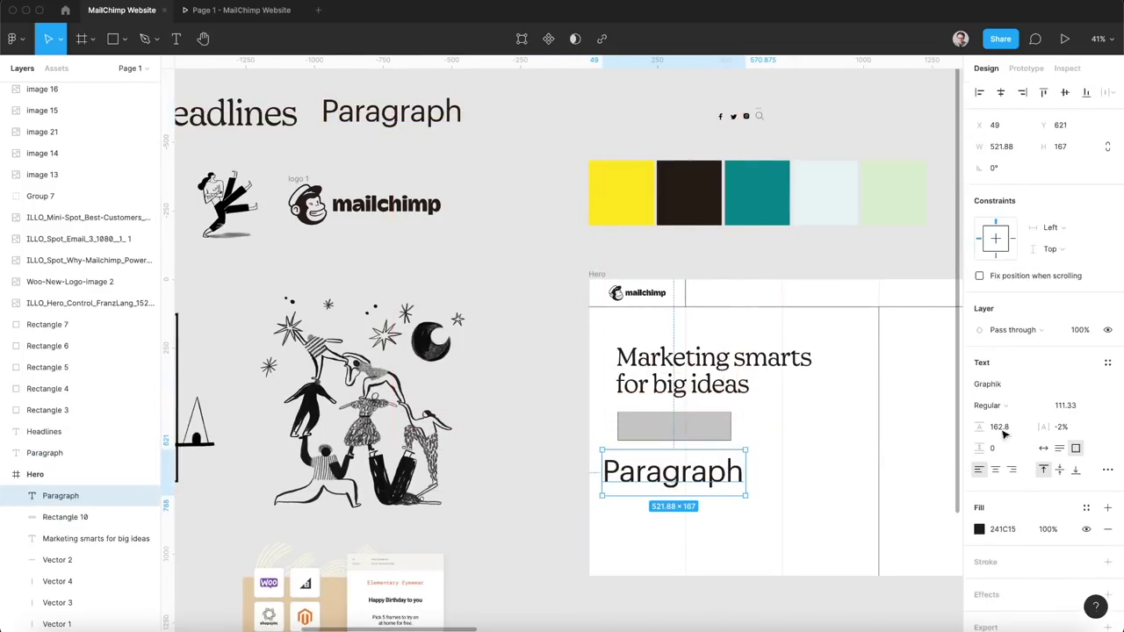
pyautogui.click(1067, 407)
pyautogui.write('18')
pyautogui.press('Return')
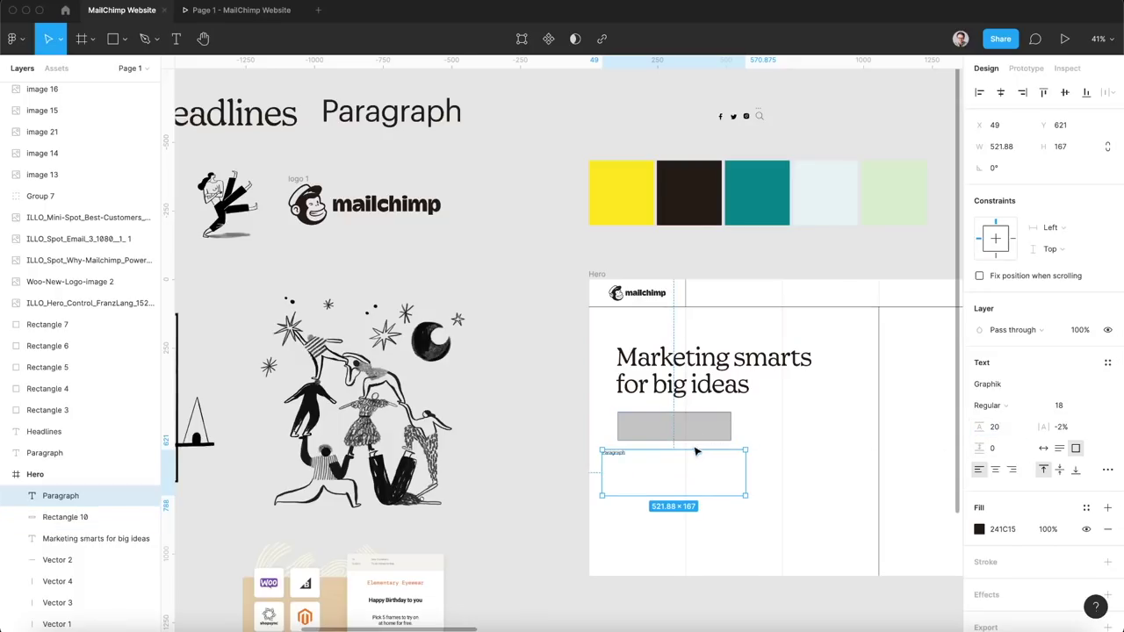
pyautogui.click(1042, 447)
pyautogui.scroll(10, 848, 446)
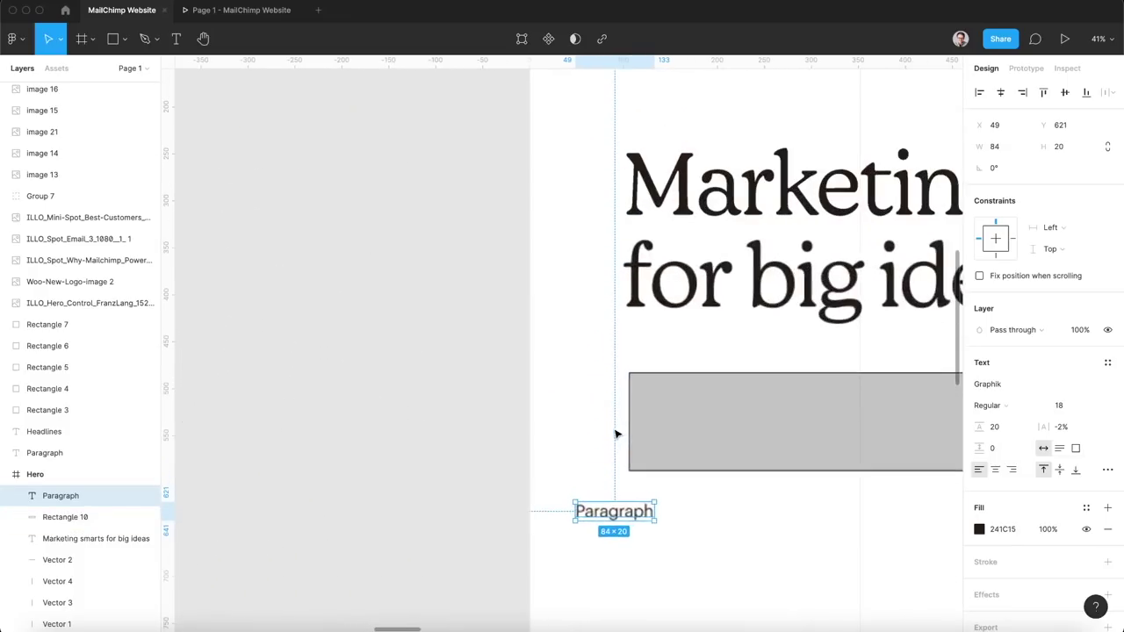
pyautogui.moveTo(433, 488); pyautogui.dragTo(656, 395)
pyautogui.click(994, 471)
# Make the label Semibold, retype it as 'Pick A Plan', and centre it vertically on the rectangle.
pyautogui.click(1037, 406)
pyautogui.click(1037, 438)
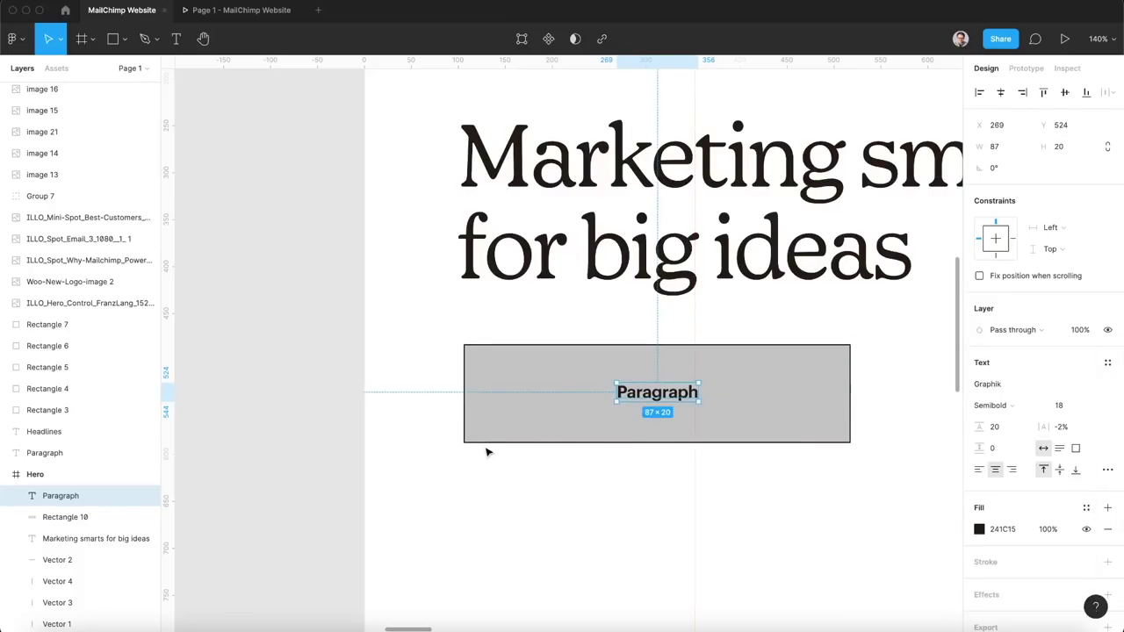
pyautogui.hotkey('ctrl', 'Left')
pyautogui.hotkey('ctrl', 'Right')
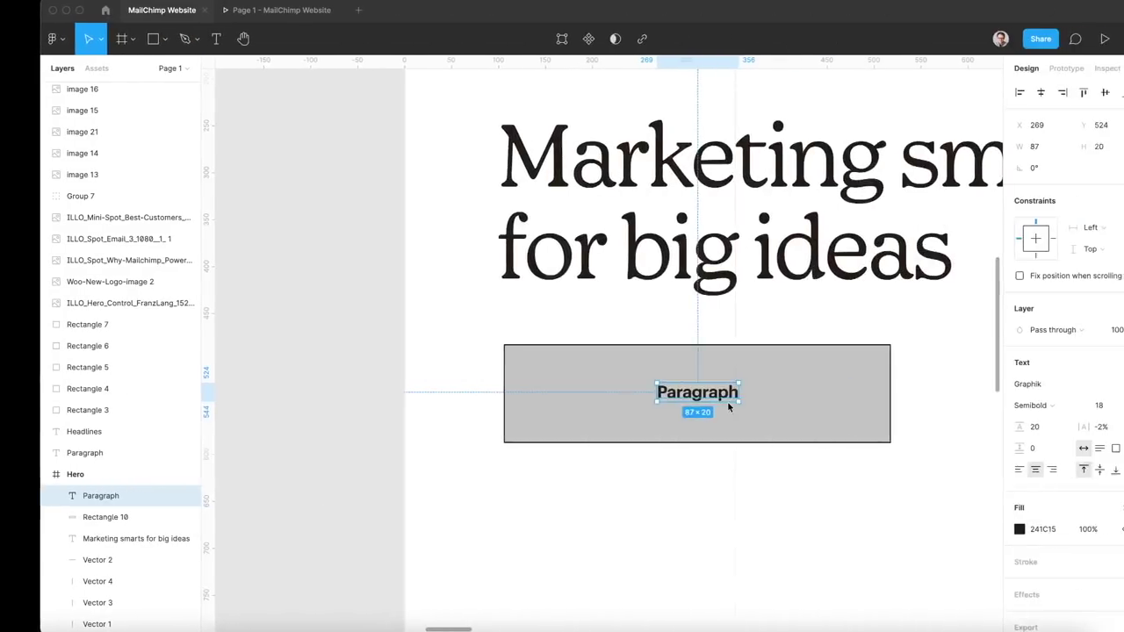
pyautogui.doubleClick(660, 392)
pyautogui.write('Pick')
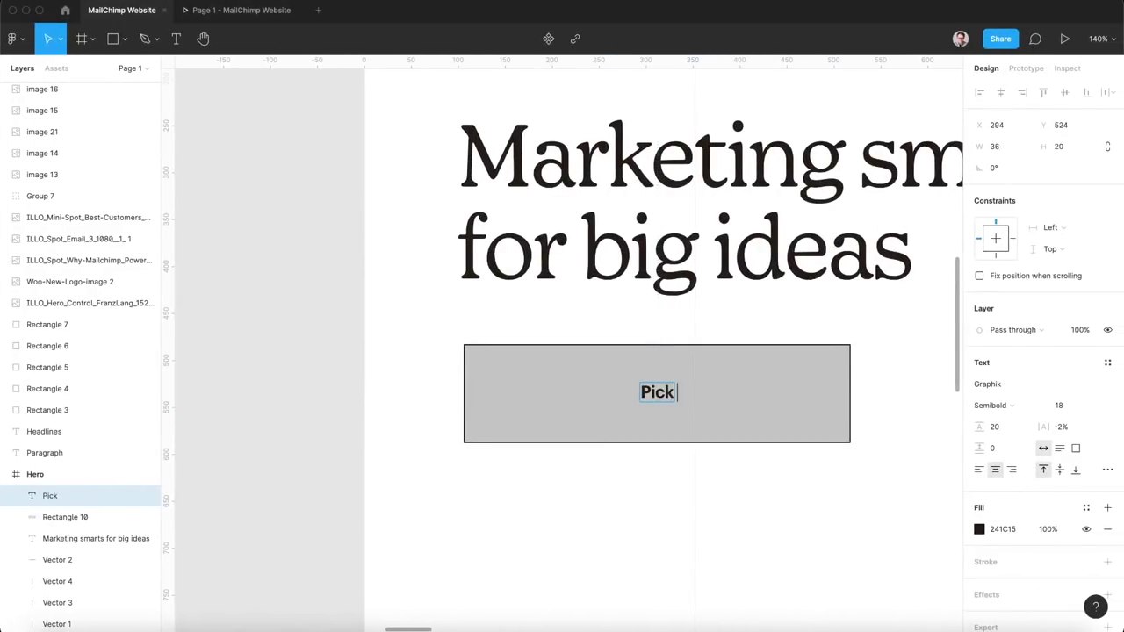
pyautogui.write(' A Plan')
pyautogui.press('Escape')
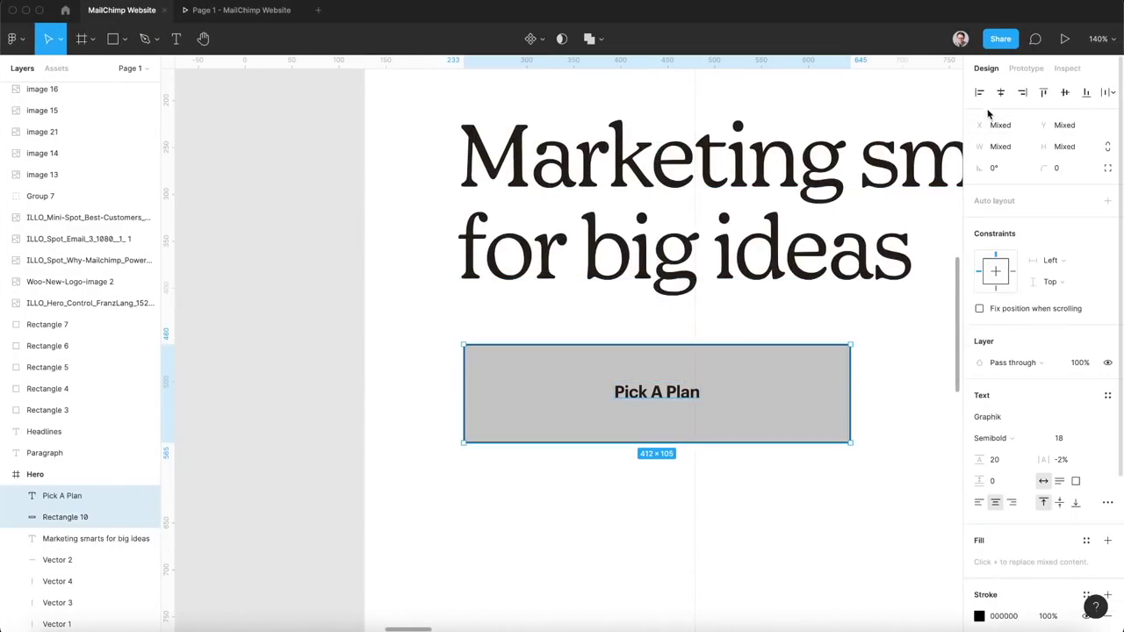
pyautogui.click(1065, 92)
# Duplicate the button rectangle behind the original and offset it down and left by 10px.
pyautogui.click(841, 519)
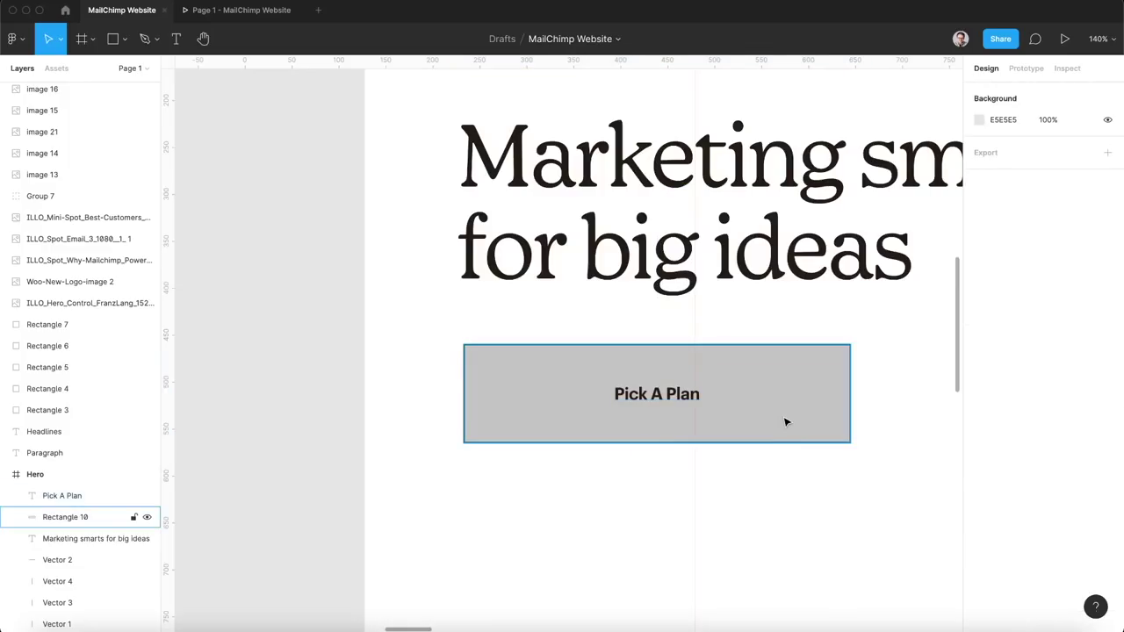
pyautogui.click(795, 407)
pyautogui.moveTo(792, 389); pyautogui.dragTo(777, 407)
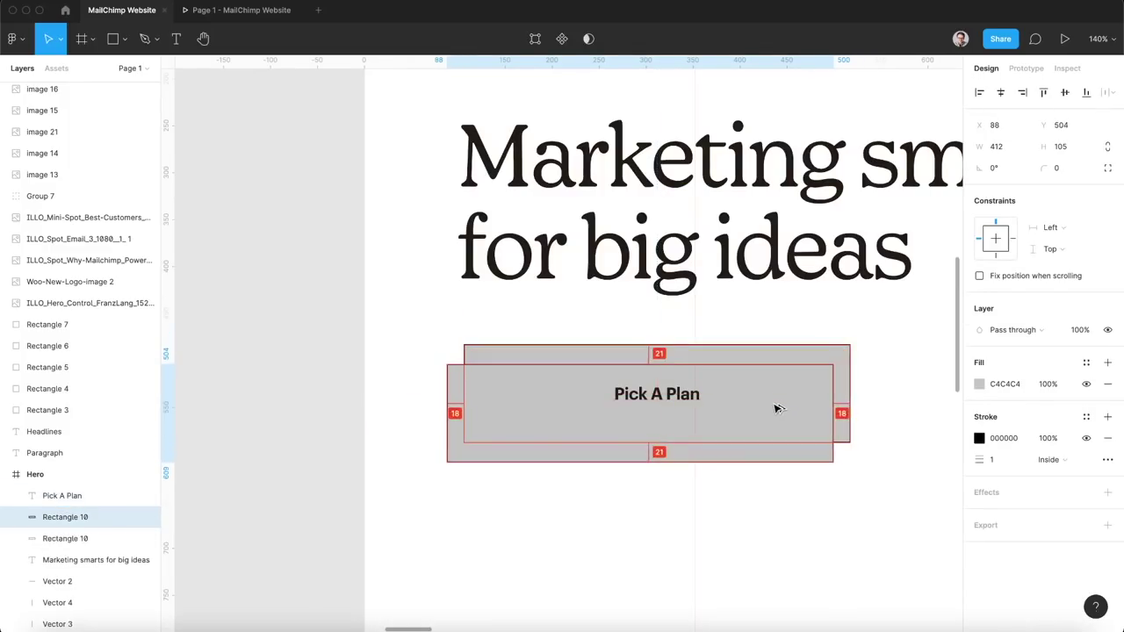
pyautogui.press('super+alt+bracketleft')
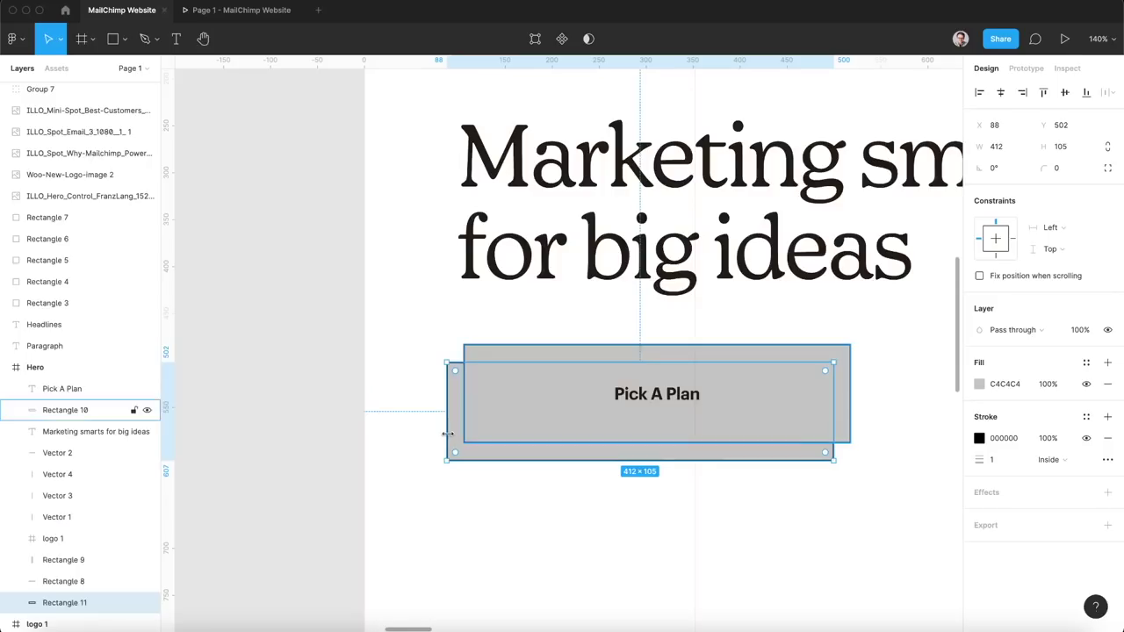
pyautogui.moveTo(454, 416); pyautogui.dragTo(472, 395)
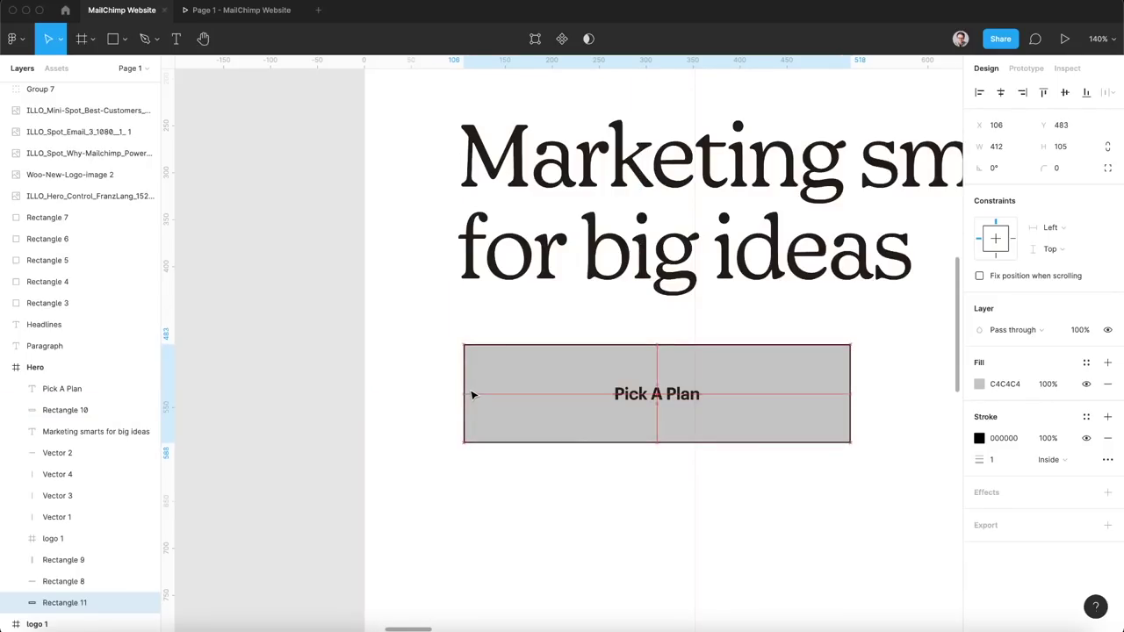
pyautogui.hotkey('shift', 'Left')
pyautogui.hotkey('shift', 'Down')
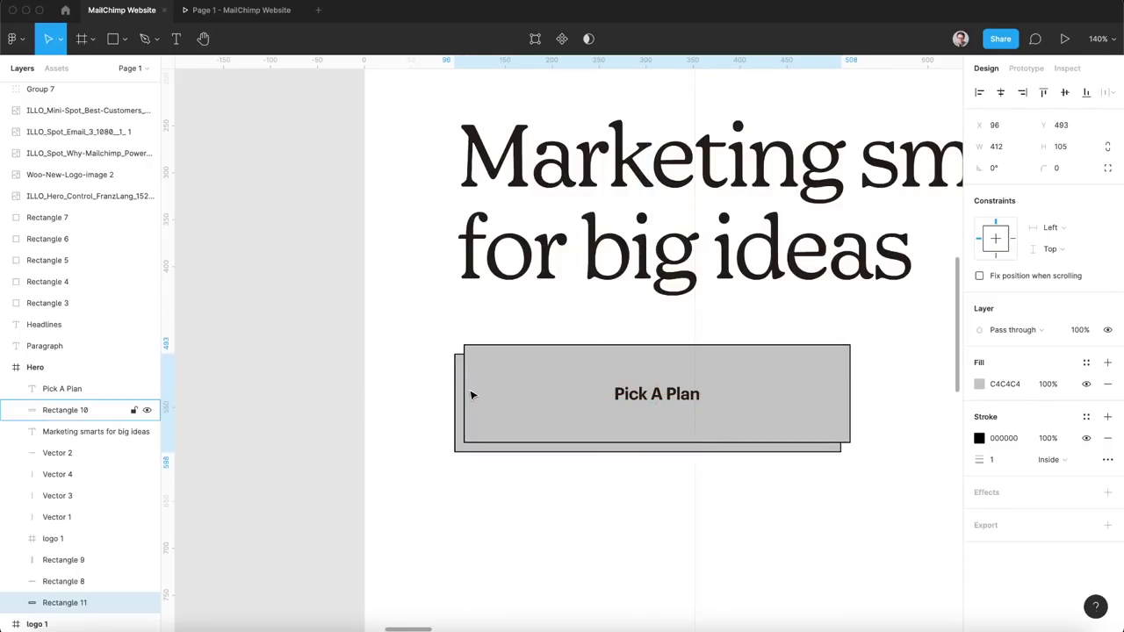
# Try a different fill colour on the shadow copy, then revert it.
pyautogui.click(527, 460)
pyautogui.click(453, 446)
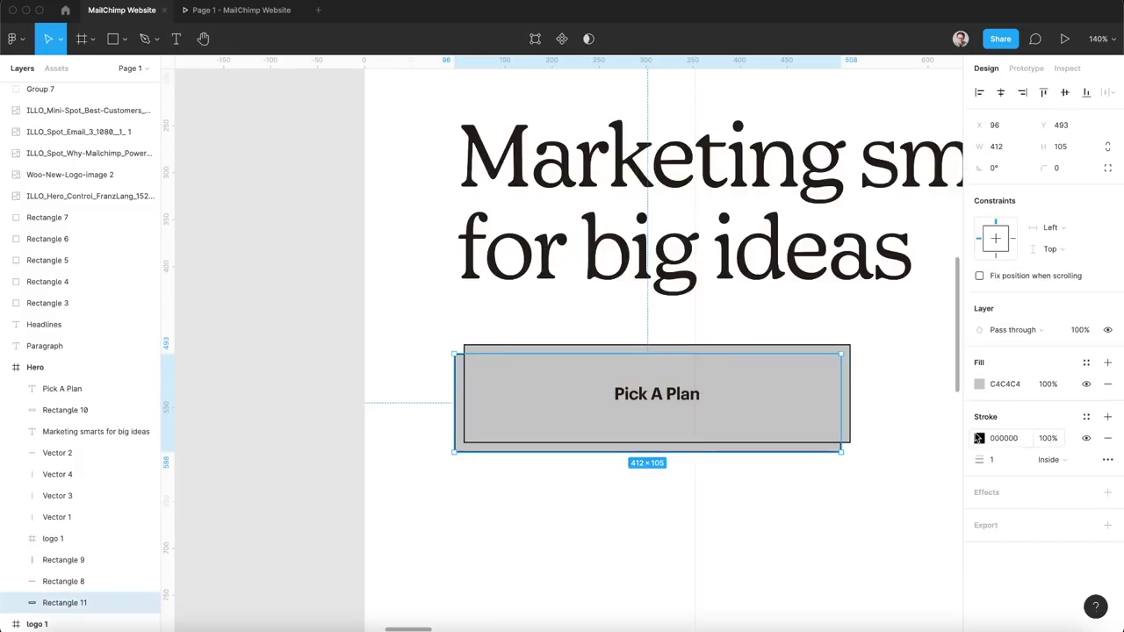
pyautogui.click(980, 384)
pyautogui.click(887, 373)
pyautogui.hotkey('ctrl', 'z')
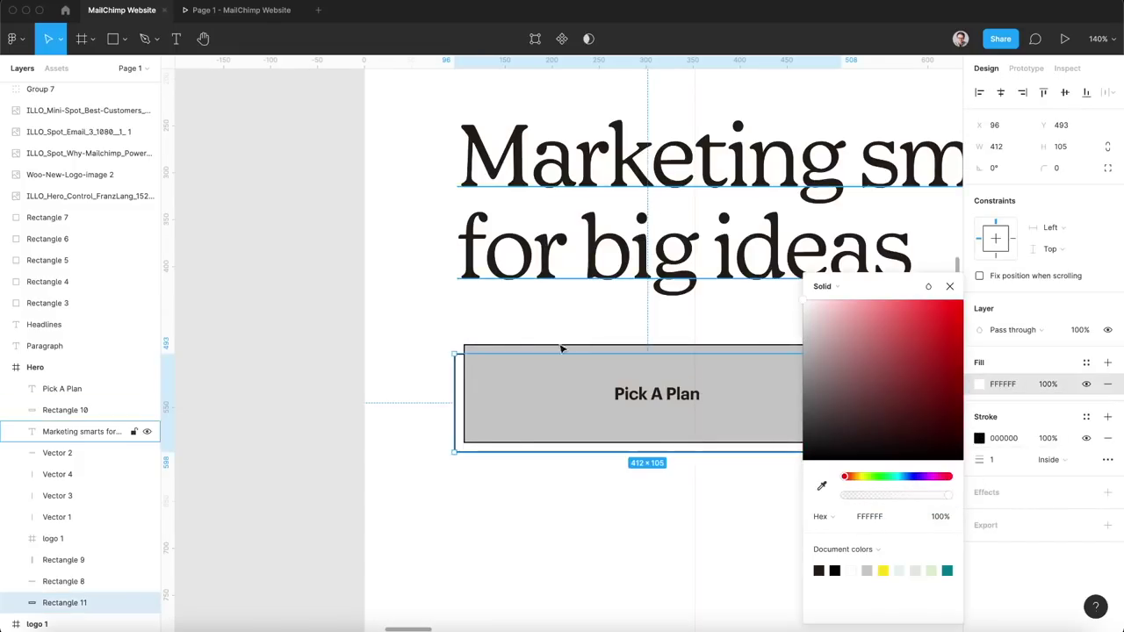
pyautogui.press('Escape')
pyautogui.press('Escape')
# Select the whole button group, nudge it right and back, and zoom out to the Hero frame.
pyautogui.moveTo(509, 515); pyautogui.dragTo(761, 367)
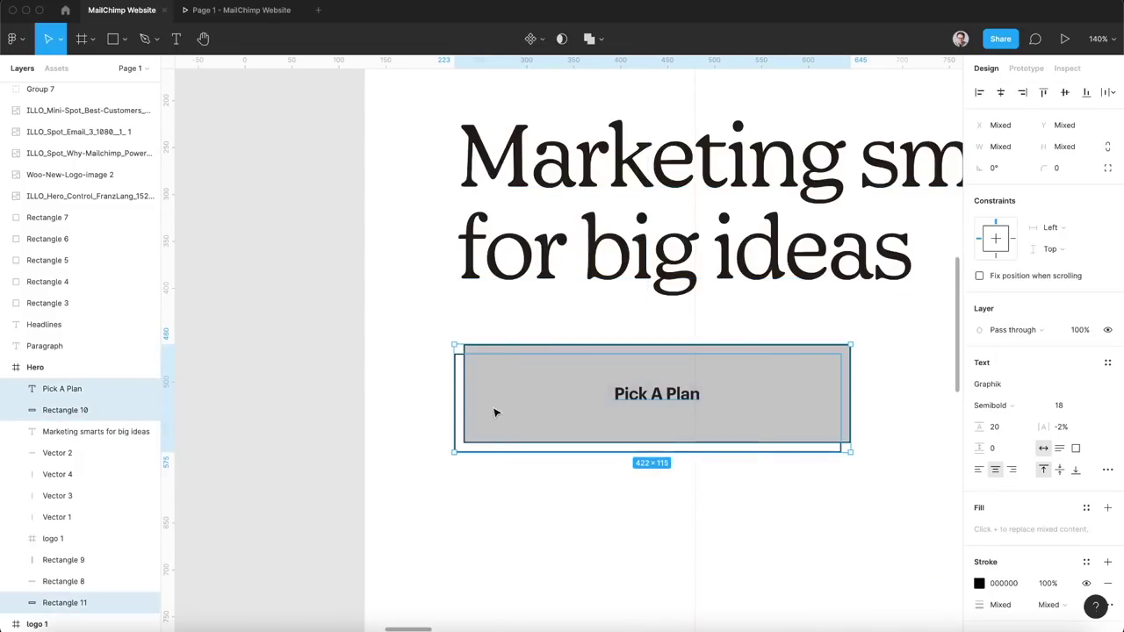
pyautogui.hotkey('shift', 'Right')
pyautogui.hotkey('shift', 'Left')
pyautogui.press('Escape')
pyautogui.hotkey('shift', '1')
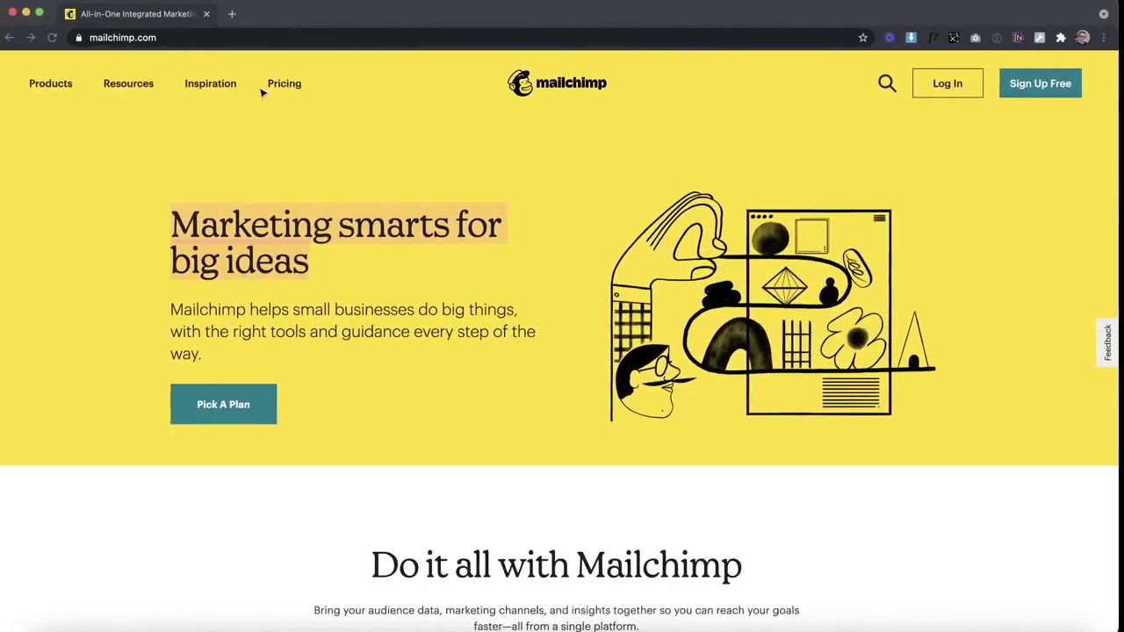
# Copy the Pick A Plan text into the Hero header while browsing Mailchimp's Products, Resources and Inspiration menus.
pyautogui.click(106, 92)
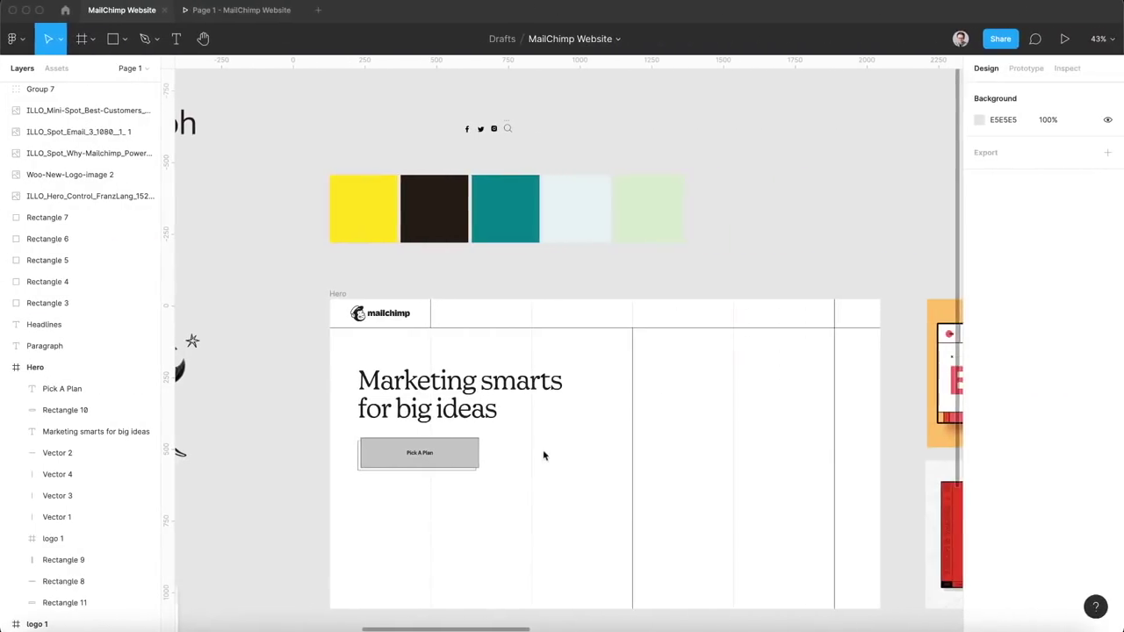
pyautogui.click(409, 464)
pyautogui.moveTo(409, 464); pyautogui.dragTo(468, 264)
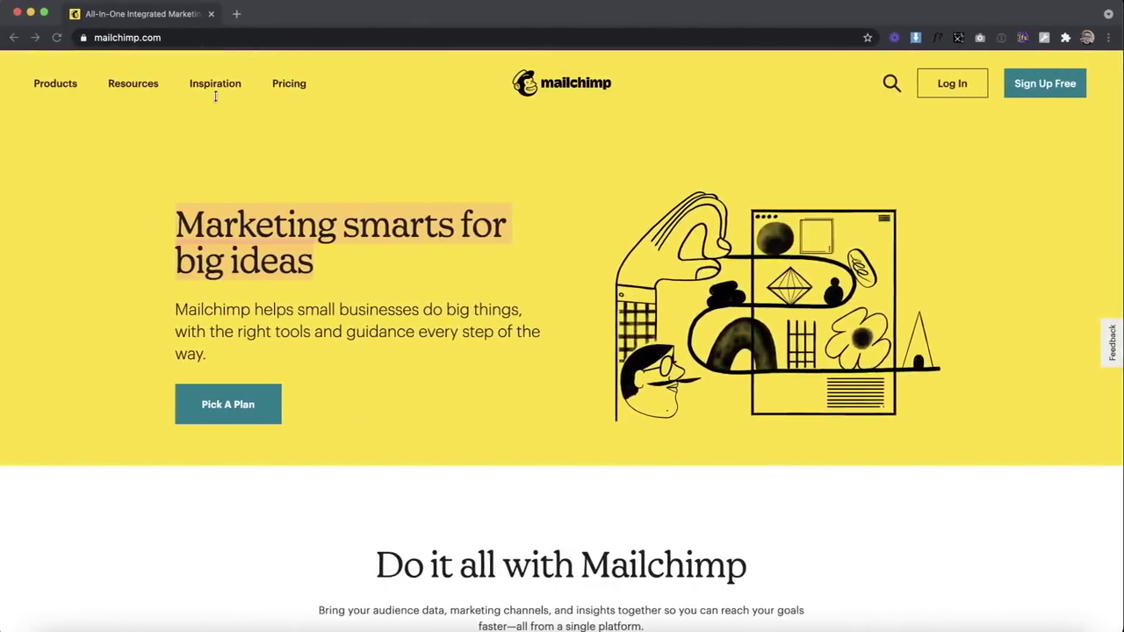
pyautogui.click(56, 83)
pyautogui.click(133, 84)
pyautogui.click(215, 83)
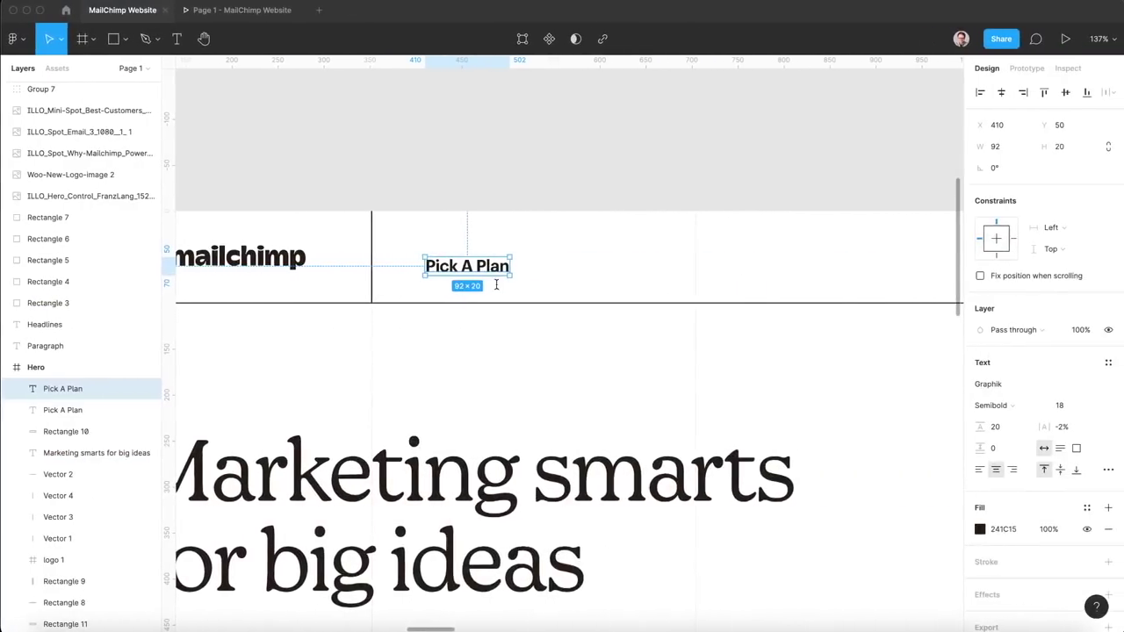
# Retype the header copy as 'Products' and add a duplicate to its right reading 'Resources'.
pyautogui.press('Return')
pyautogui.write('P')
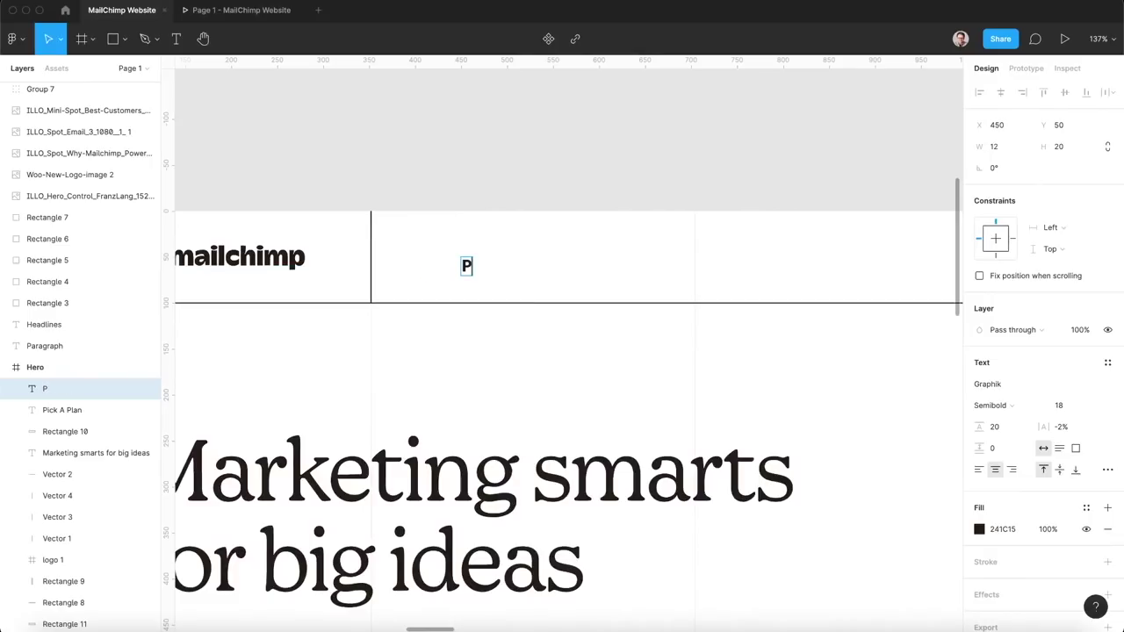
pyautogui.write('roducts')
pyautogui.press('Escape')
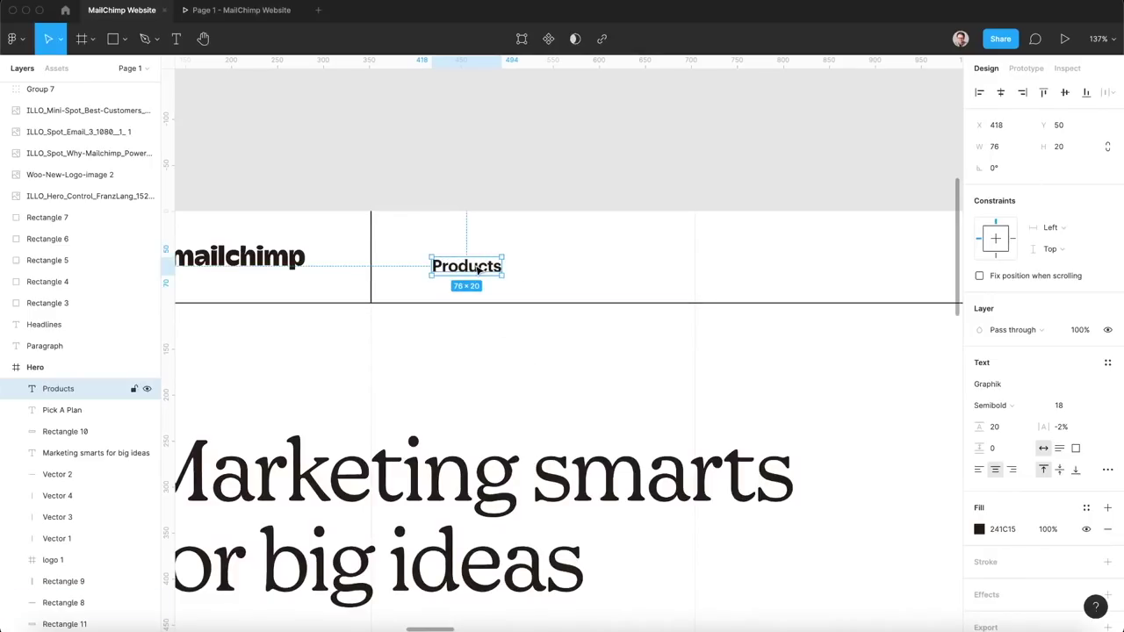
pyautogui.moveTo(479, 270); pyautogui.dragTo(587, 269)
pyautogui.press('Return')
pyautogui.write('Reso')
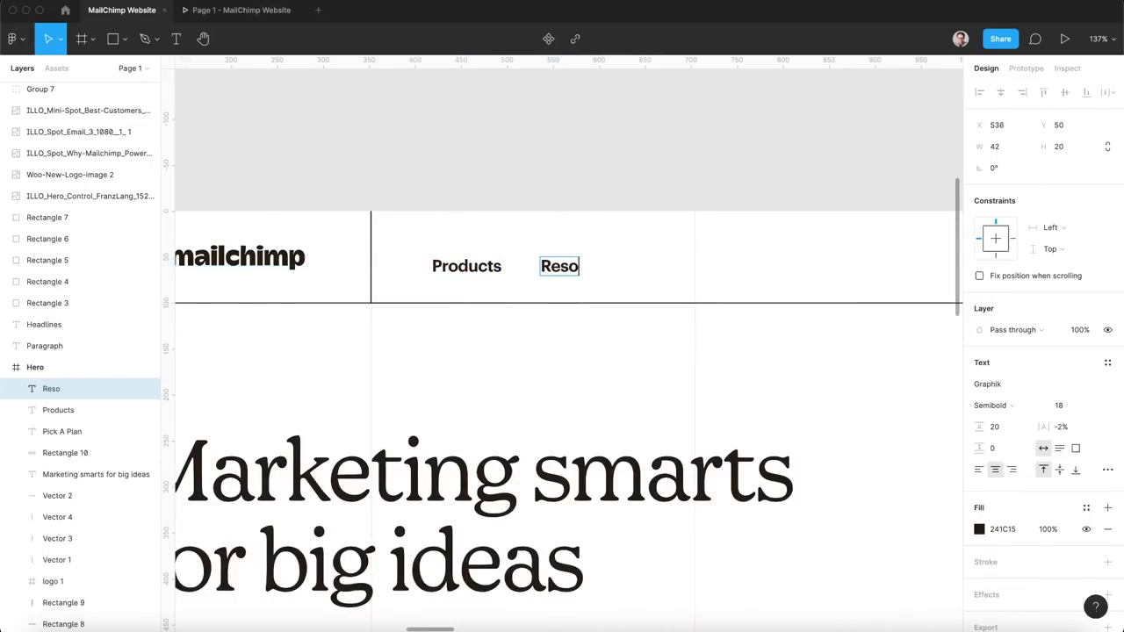
pyautogui.write('urces')
pyautogui.press('Escape')
# Add two more duplicates to the right, retyped as 'Inspiration' and 'Pricing'.
pyautogui.moveTo(562, 273); pyautogui.dragTo(674, 273)
pyautogui.press('Return')
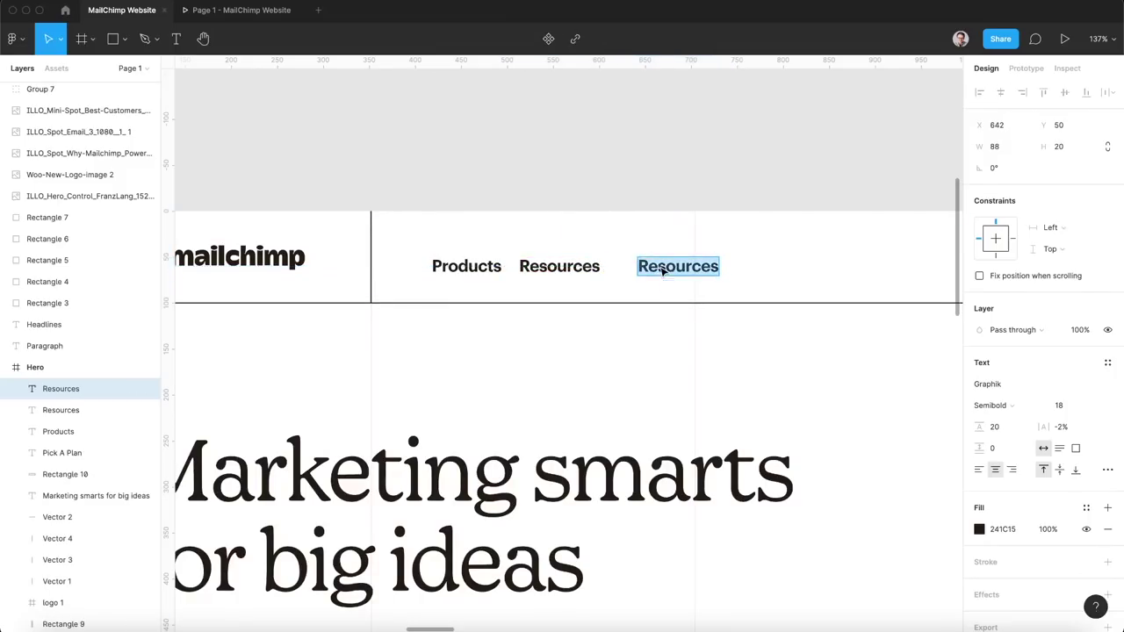
pyautogui.write('Inspiration')
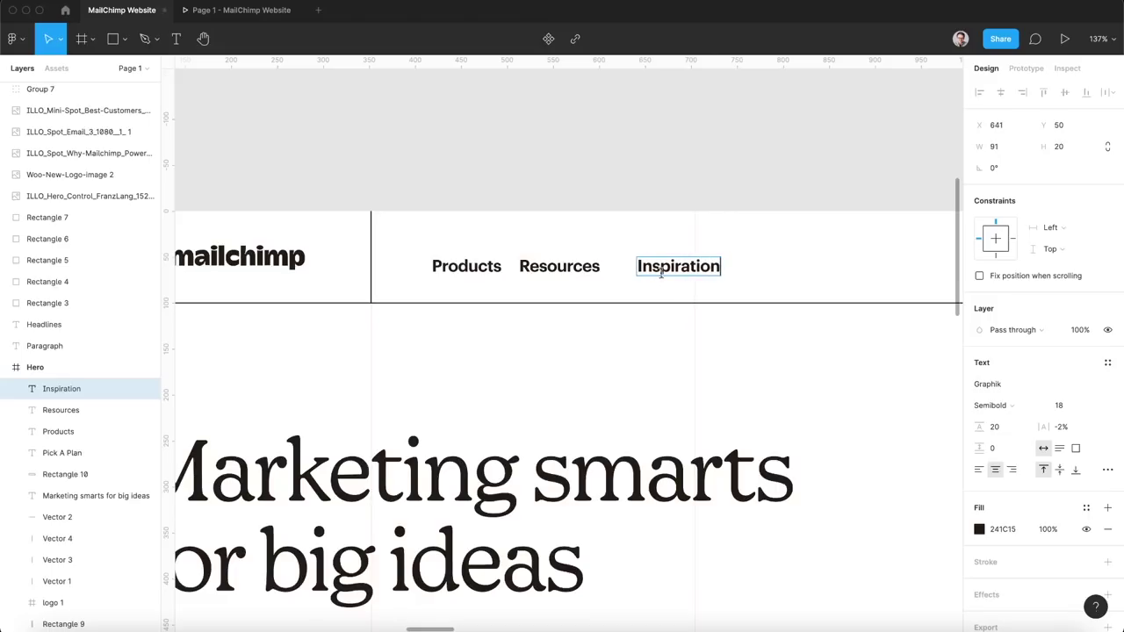
pyautogui.press('Escape')
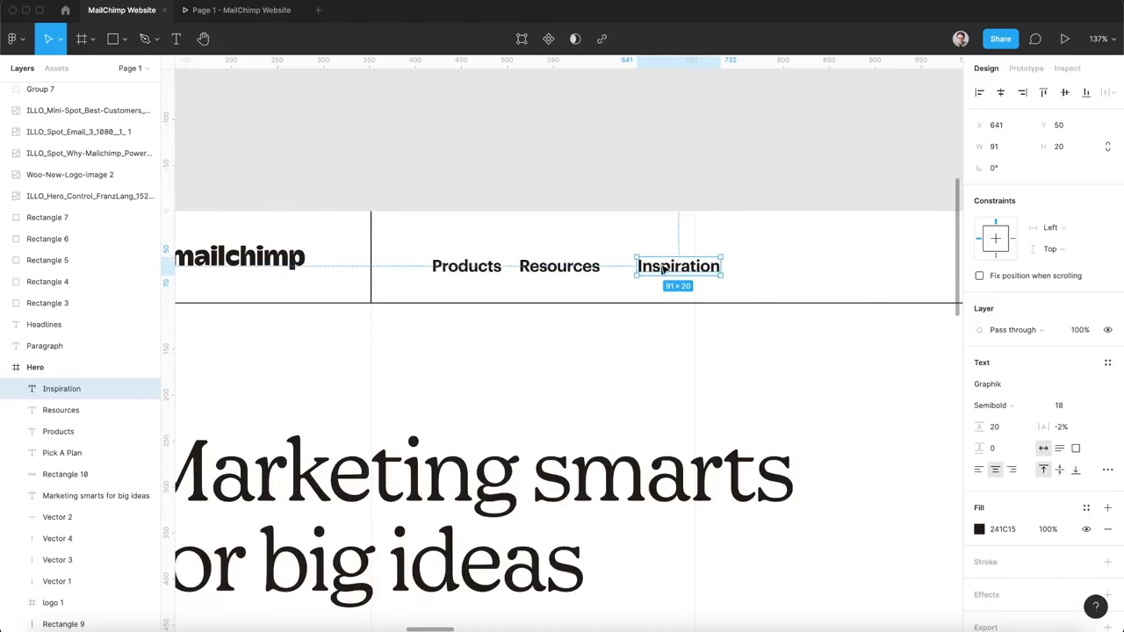
pyautogui.moveTo(663, 270); pyautogui.dragTo(788, 270)
pyautogui.press('Return')
pyautogui.write('Pricing')
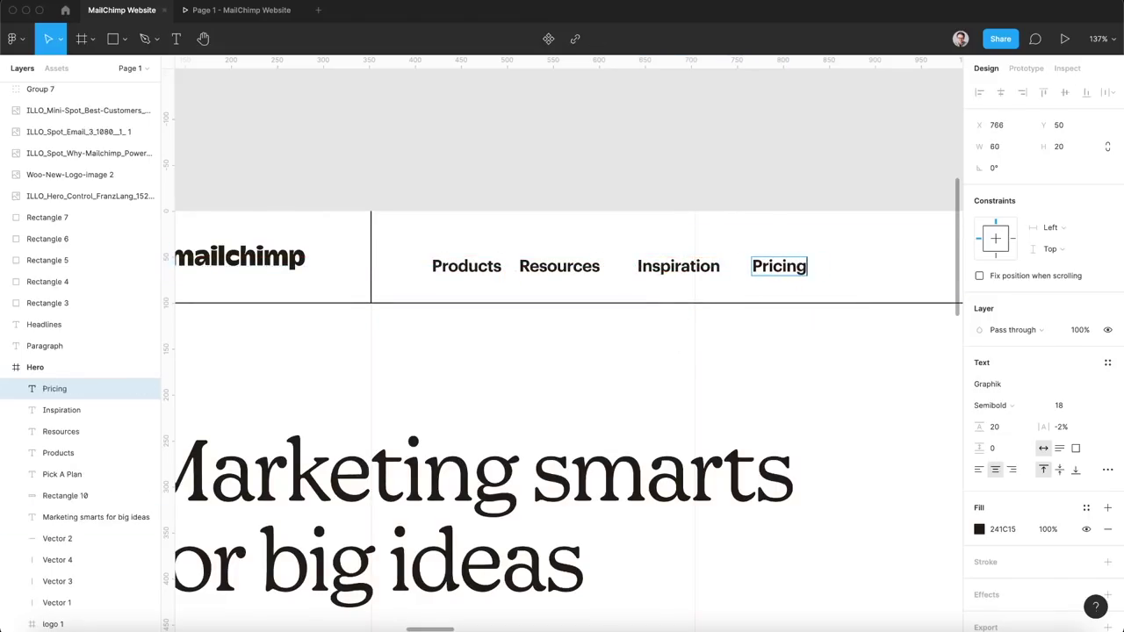
pyautogui.press('Escape')
# Change the four nav links to Regular weight.
pyautogui.keyDown('shift'); pyautogui.click(678, 266); pyautogui.keyUp('shift')
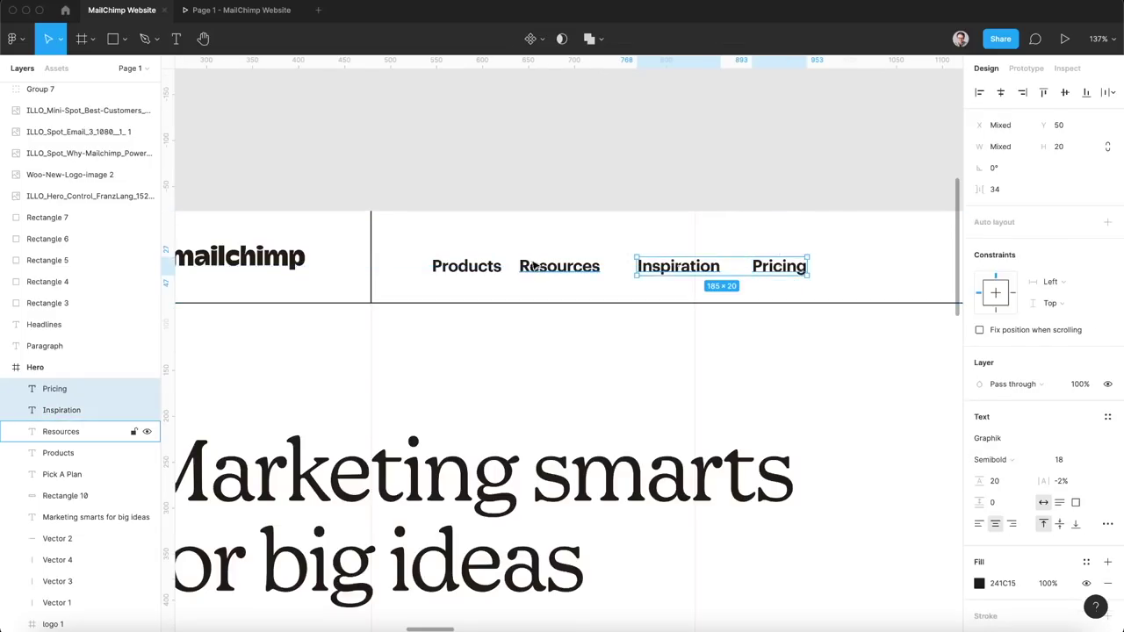
pyautogui.keyDown('shift'); pyautogui.click(560, 266); pyautogui.keyUp('shift')
pyautogui.keyDown('shift'); pyautogui.click(466, 266); pyautogui.keyUp('shift')
pyautogui.click(1030, 405)
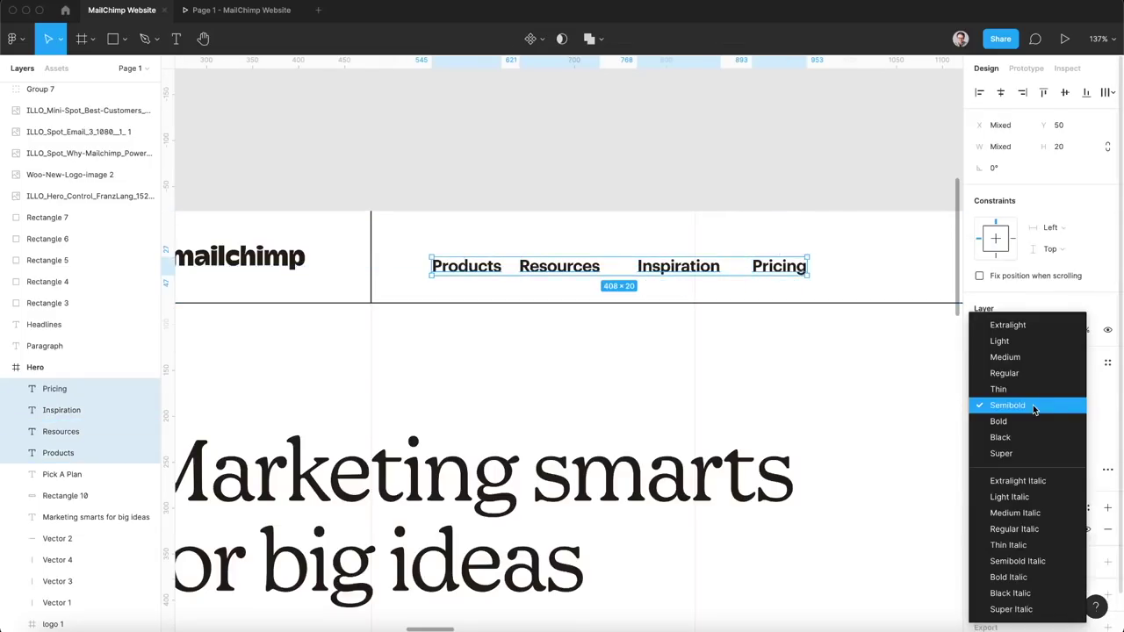
pyautogui.click(1030, 375)
# Distribute Products, Resources, Inspiration and Pricing with even horizontal spacing.
pyautogui.click(579, 348)
pyautogui.click(563, 272)
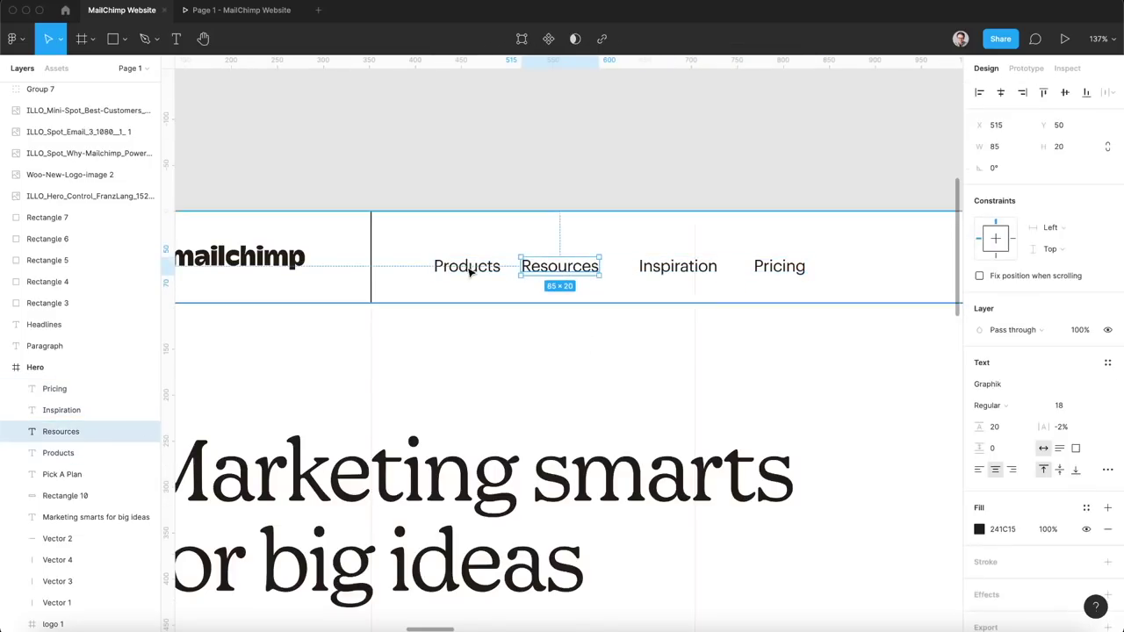
pyautogui.keyDown('shift'); pyautogui.click(466, 266); pyautogui.keyUp('shift')
pyautogui.keyDown('shift'); pyautogui.click(669, 268); pyautogui.keyUp('shift')
pyautogui.keyDown('shift'); pyautogui.click(782, 271); pyautogui.keyUp('shift')
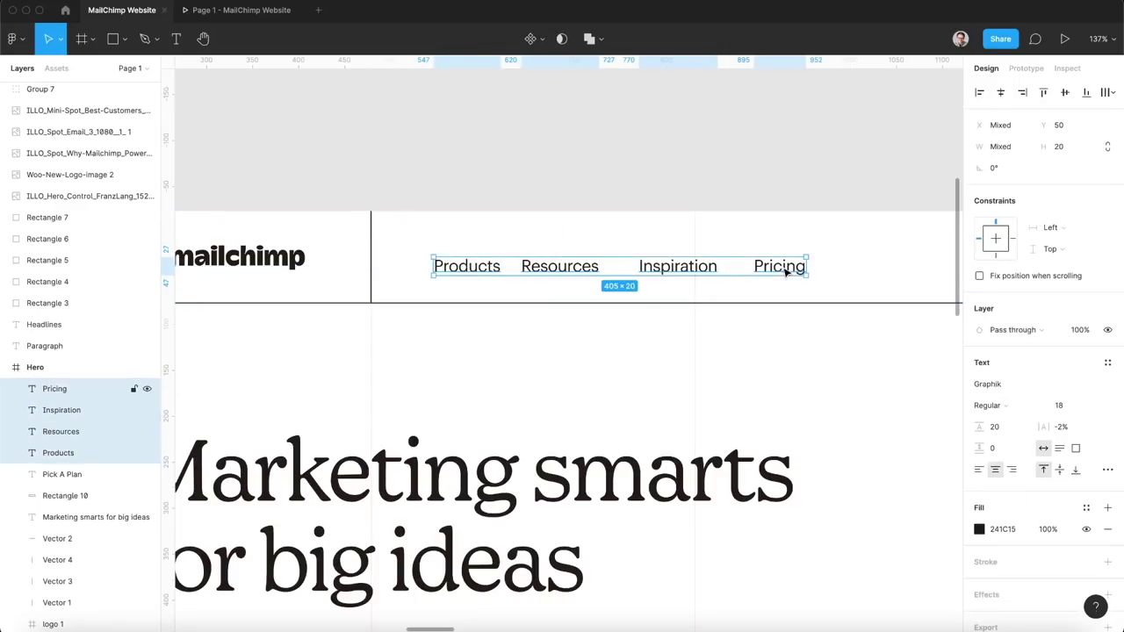
pyautogui.click(1112, 92)
pyautogui.click(1070, 119)
pyautogui.click(608, 388)
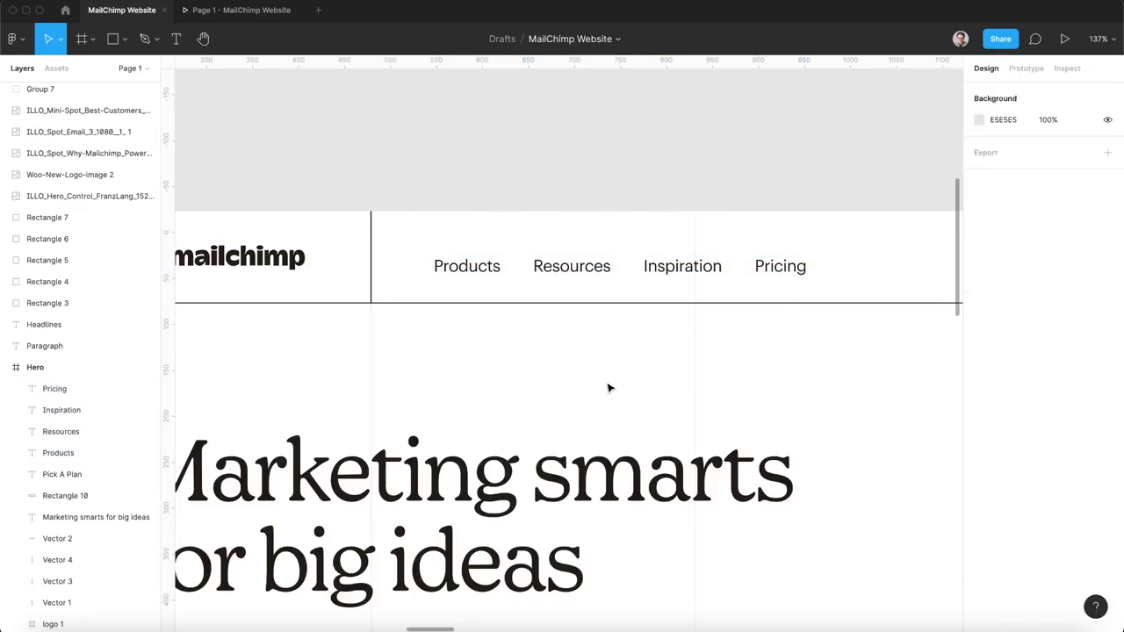
# Widen the gaps by shifting Resources, Inspiration and Pricing about 10px right, then Inspiration and Pricing again.
pyautogui.hscroll(3, 571, 351)
pyautogui.click(497, 278)
pyautogui.keyDown('shift'); pyautogui.click(628, 278); pyautogui.keyUp('shift')
pyautogui.keyDown('shift'); pyautogui.click(683, 277); pyautogui.keyUp('shift')
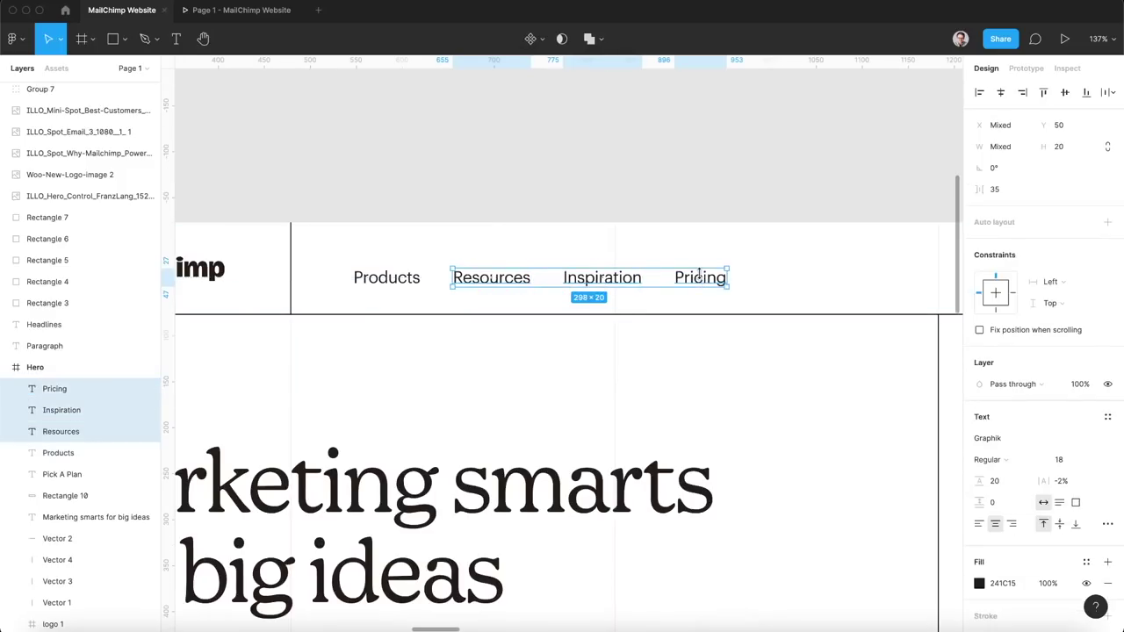
pyautogui.moveTo(591, 277); pyautogui.dragTo(601, 279)
pyautogui.click(553, 354)
pyautogui.click(616, 283)
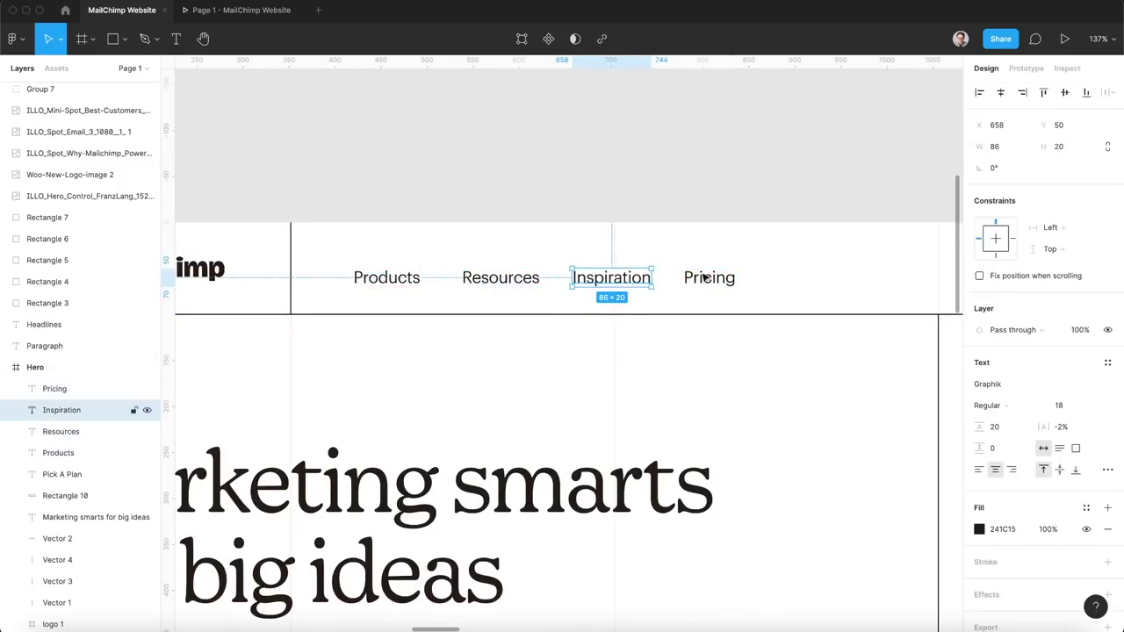
pyautogui.keyDown('shift'); pyautogui.click(709, 277); pyautogui.keyUp('shift')
pyautogui.moveTo(709, 277); pyautogui.dragTo(722, 277)
pyautogui.click(692, 389)
pyautogui.click(713, 278)
pyautogui.click(544, 336)
# Raise the four nav links about 9px and place them 80 units right of the logo divider.
pyautogui.click(389, 278)
pyautogui.keyDown('shift'); pyautogui.click(483, 281); pyautogui.keyUp('shift')
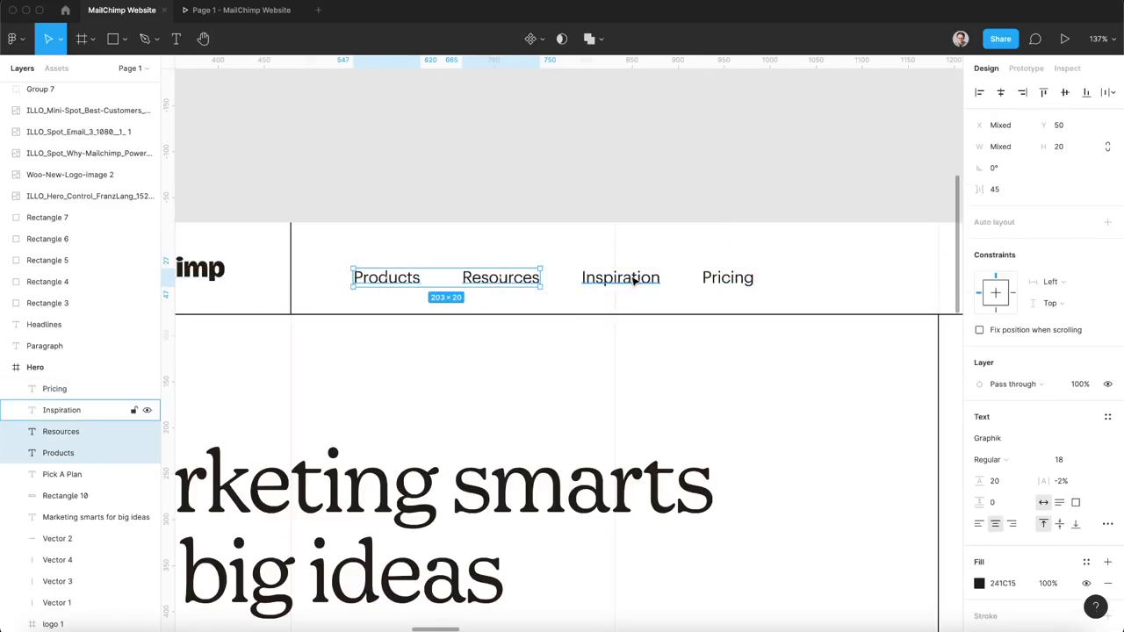
pyautogui.keyDown('shift'); pyautogui.click(630, 279); pyautogui.keyUp('shift')
pyautogui.keyDown('shift'); pyautogui.click(730, 281); pyautogui.keyUp('shift')
pyautogui.moveTo(596, 279); pyautogui.dragTo(594, 271)
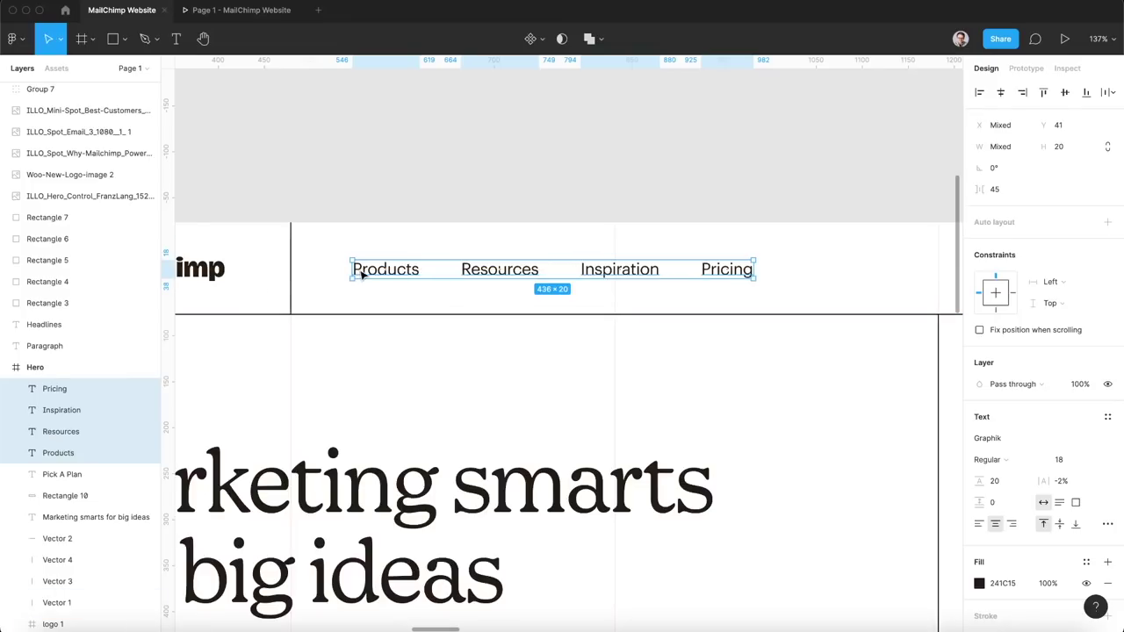
pyautogui.moveTo(360, 272); pyautogui.dragTo(301, 278)
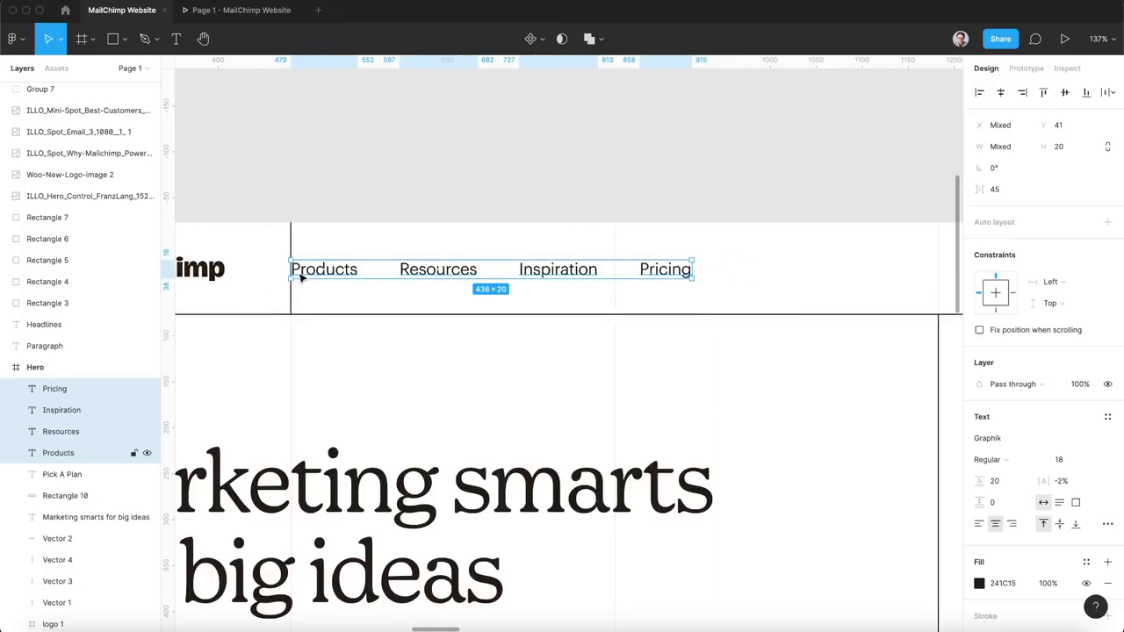
pyautogui.hotkey('shift', 'Right')
pyautogui.hotkey('shift', 'Right')
pyautogui.hotkey('shift', 'Right')
pyautogui.hotkey('shift', 'Right')
pyautogui.hotkey('shift', 'Right')
pyautogui.hotkey('shift', 'Right')
pyautogui.hotkey('shift', 'Right')
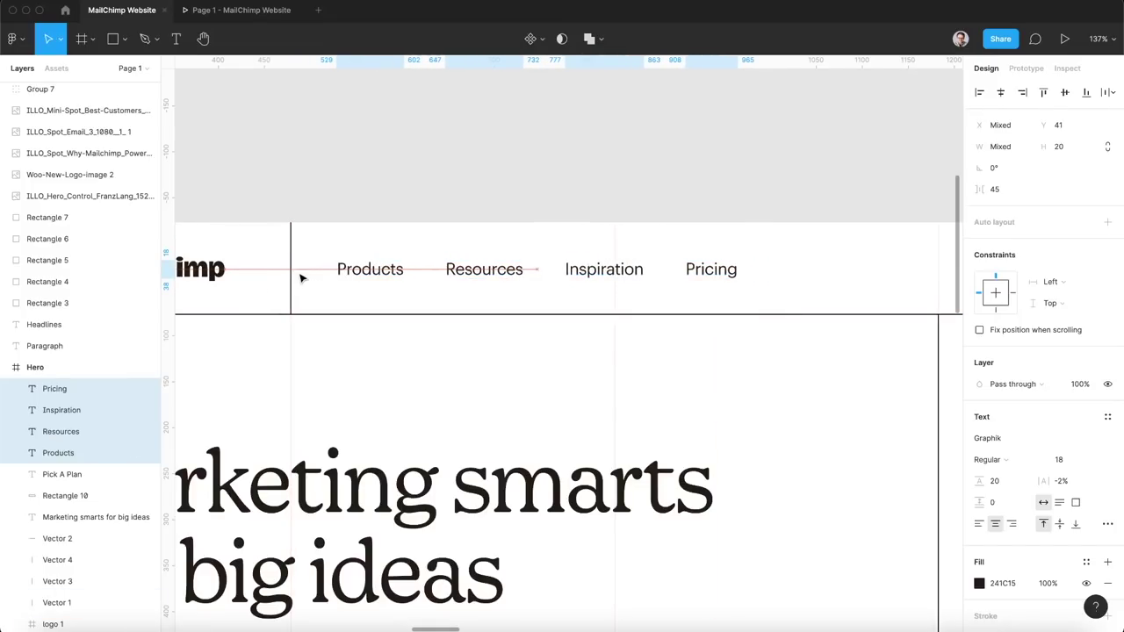
pyautogui.hotkey('shift', 'Right')
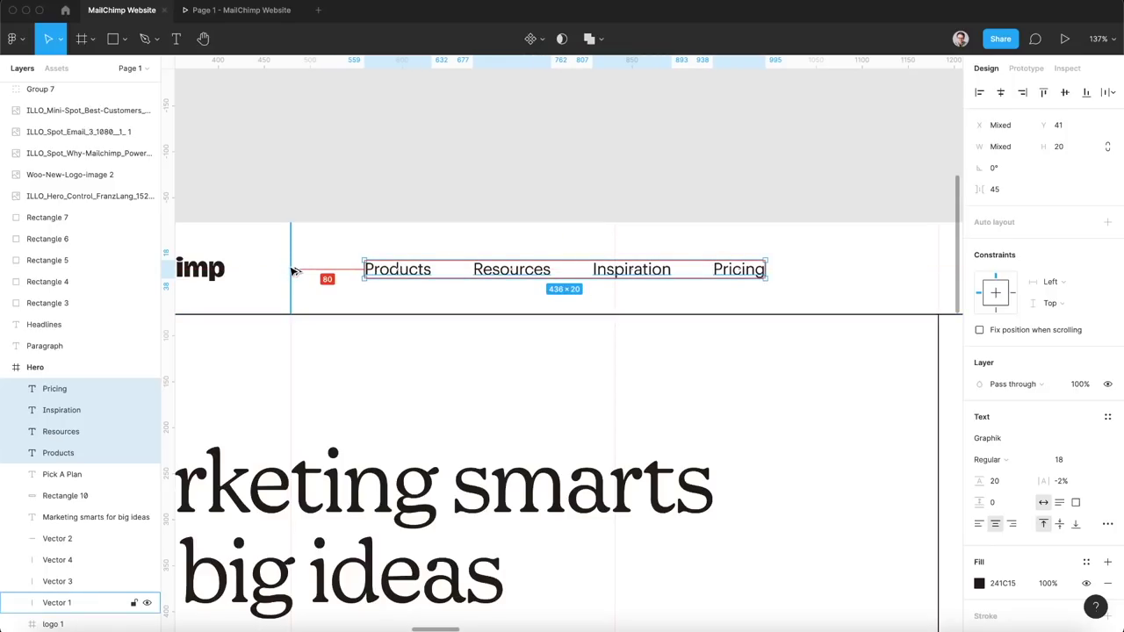
pyautogui.click(402, 364)
pyautogui.scroll(-10, 401, 363)
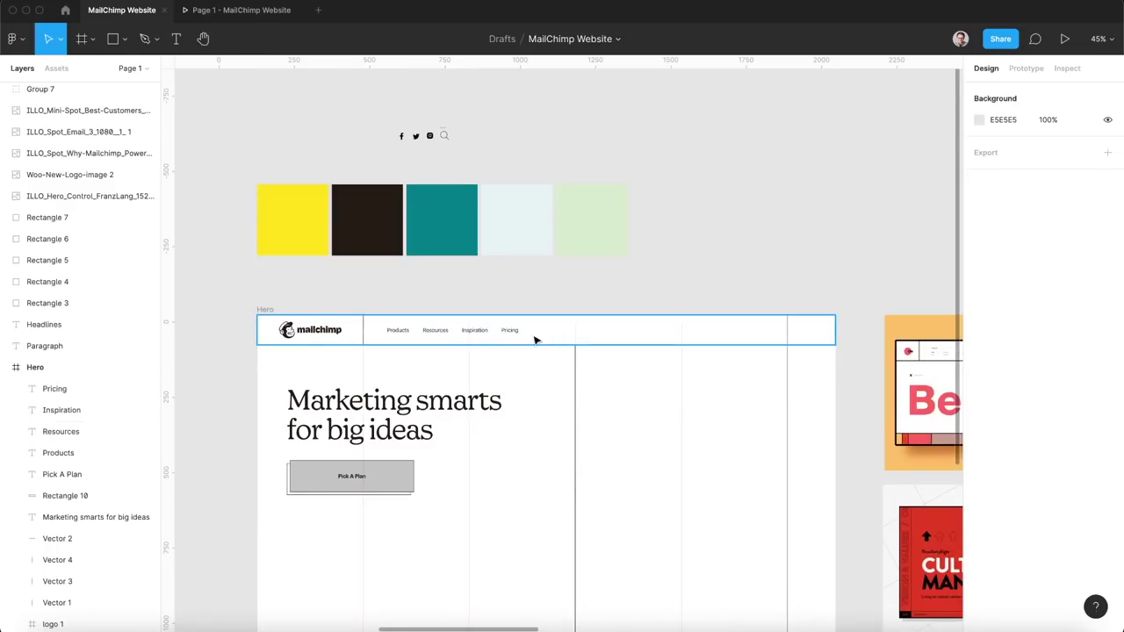
# Resize the Pick A Plan button rectangle to 250×77 and delete its outer outline rectangle.
pyautogui.scroll(-2, 544, 400)
pyautogui.hscroll(-1, 544, 401)
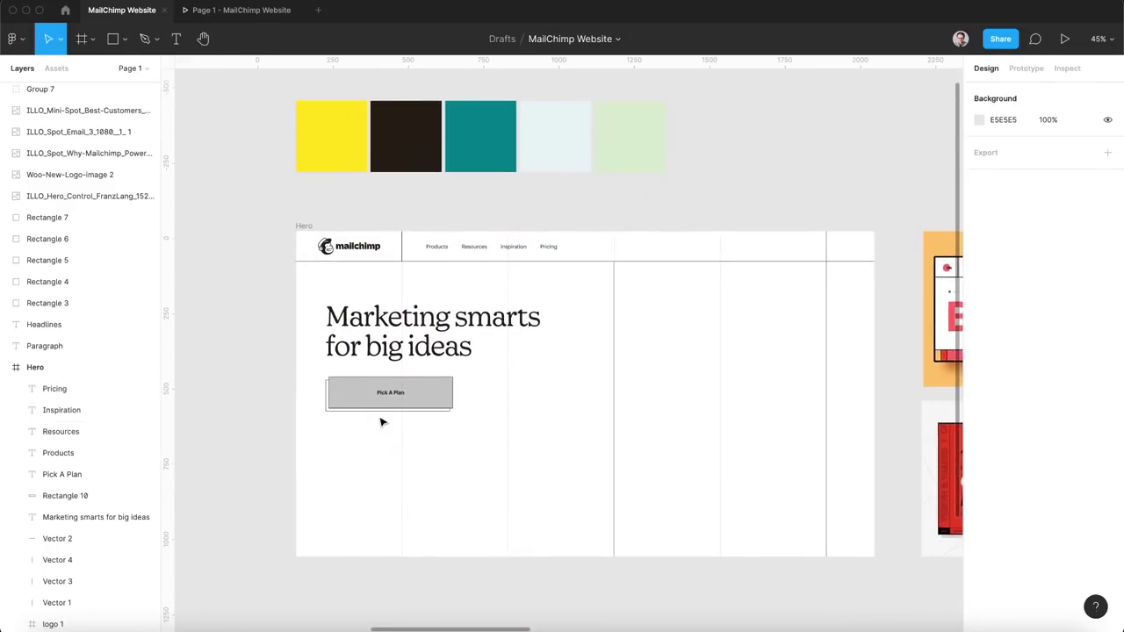
pyautogui.scroll(5, 381, 422)
pyautogui.click(346, 386)
pyautogui.moveTo(409, 339); pyautogui.dragTo(410, 344)
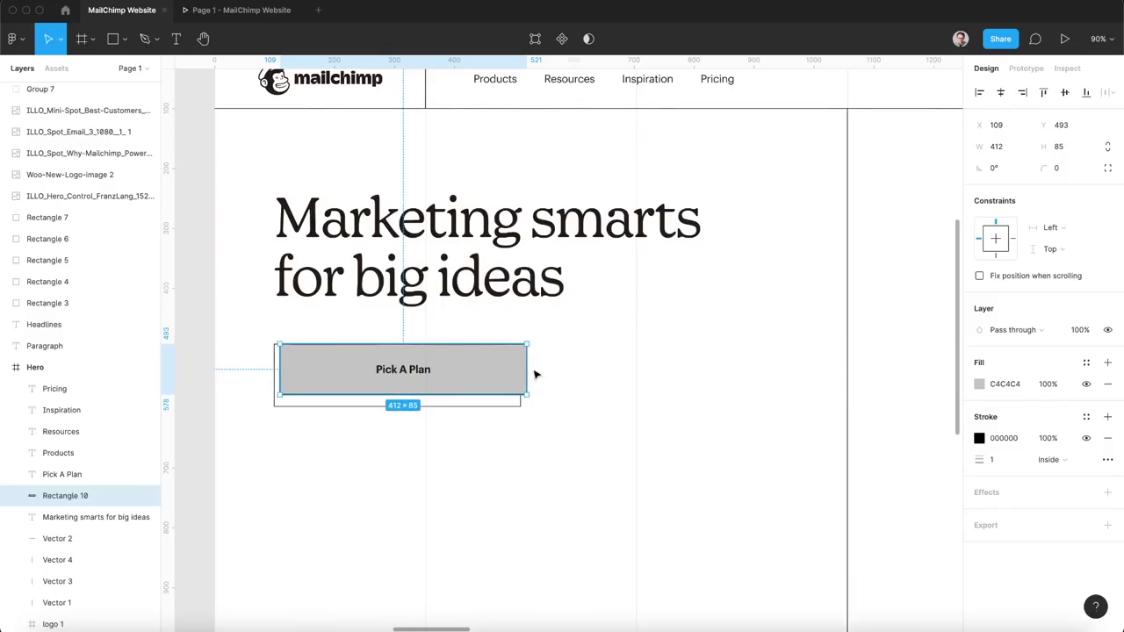
pyautogui.moveTo(527, 369); pyautogui.dragTo(480, 369)
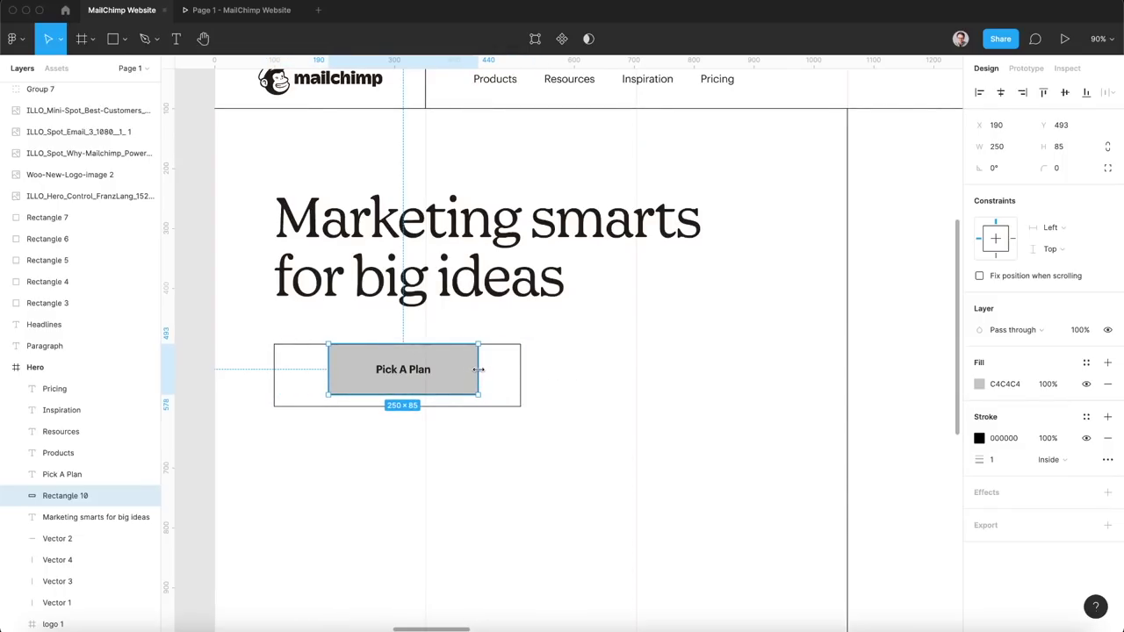
pyautogui.click(501, 344)
pyautogui.press('Delete')
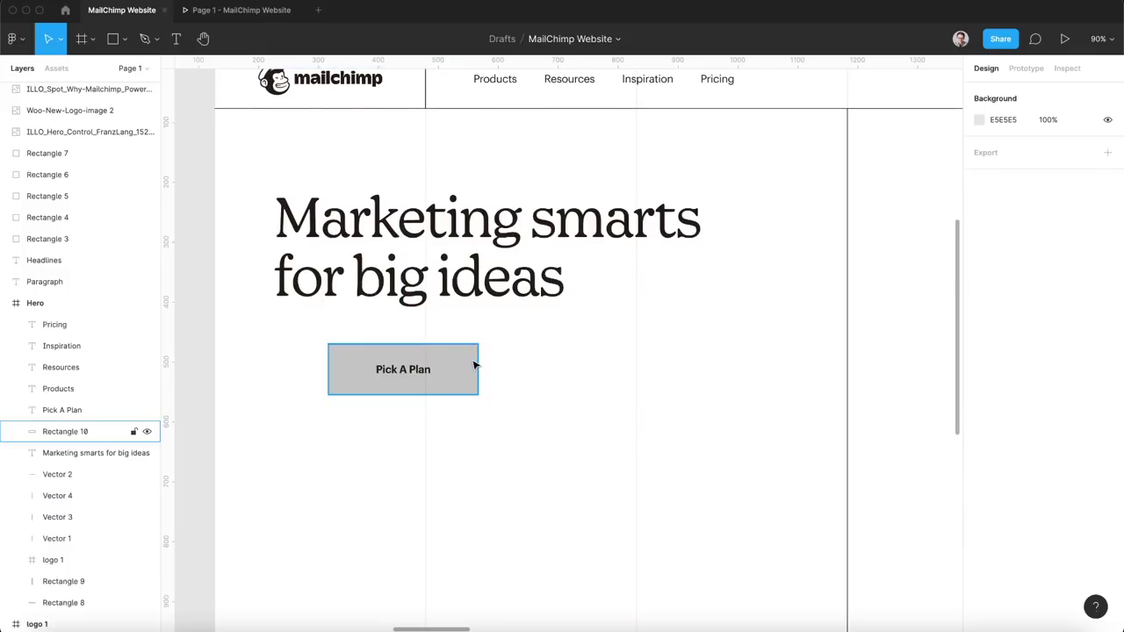
pyautogui.click(474, 365)
pyautogui.scroll(5, 411, 341)
pyautogui.moveTo(410, 333); pyautogui.dragTo(411, 337)
pyautogui.scroll(-3, 464, 383)
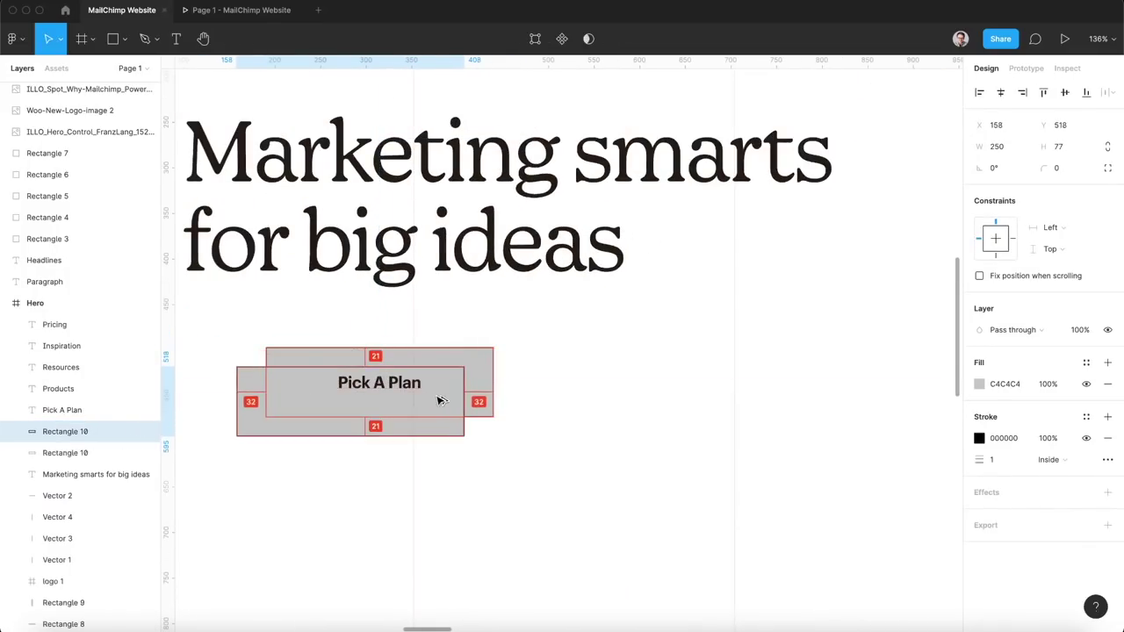
# Add a white (FFFFFF) duplicate of the button, offset down-left behind it.
pyautogui.keyDown('alt'); pyautogui.moveTo(441, 401); pyautogui.dragTo(448, 396); pyautogui.keyUp('alt')
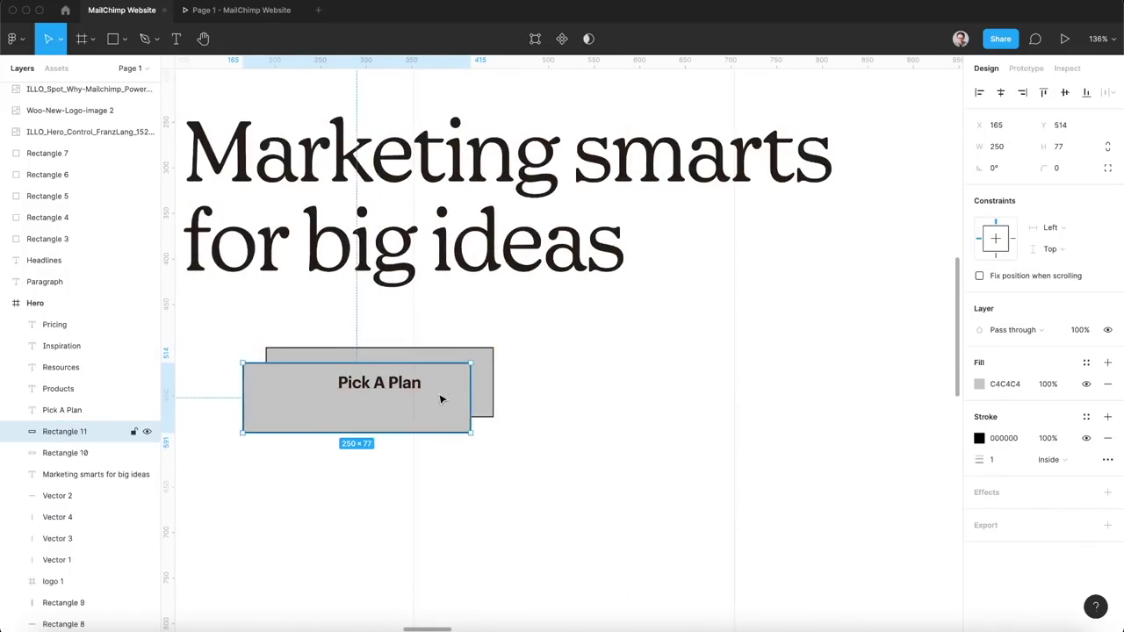
pyautogui.click(979, 386)
pyautogui.moveTo(872, 351); pyautogui.dragTo(804, 296)
pyautogui.click(1048, 303)
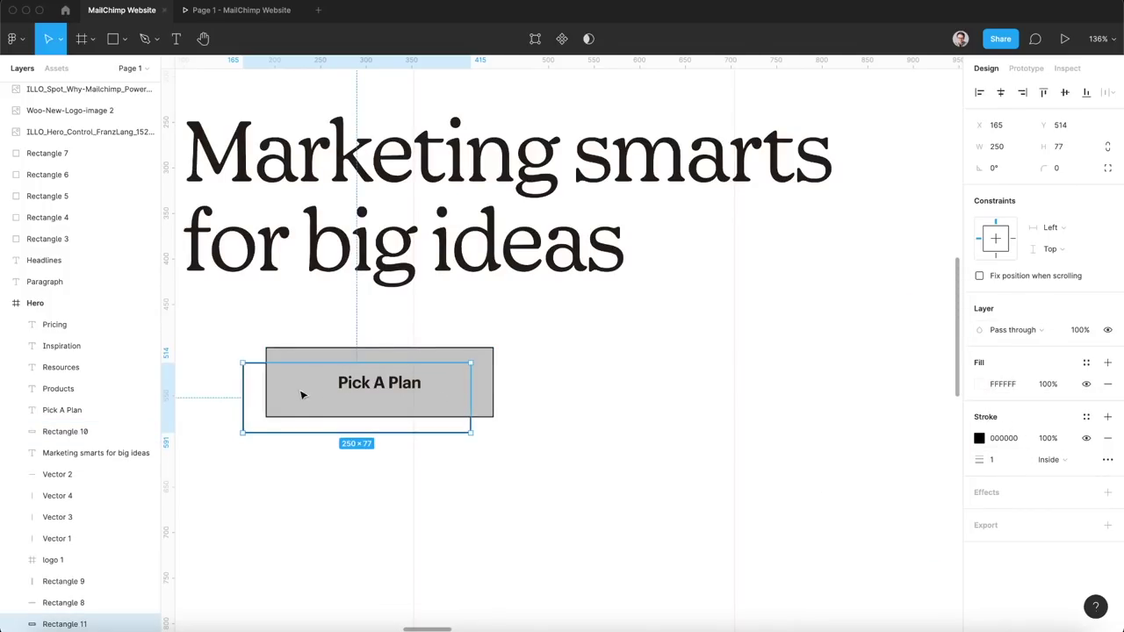
pyautogui.moveTo(258, 402); pyautogui.dragTo(282, 387)
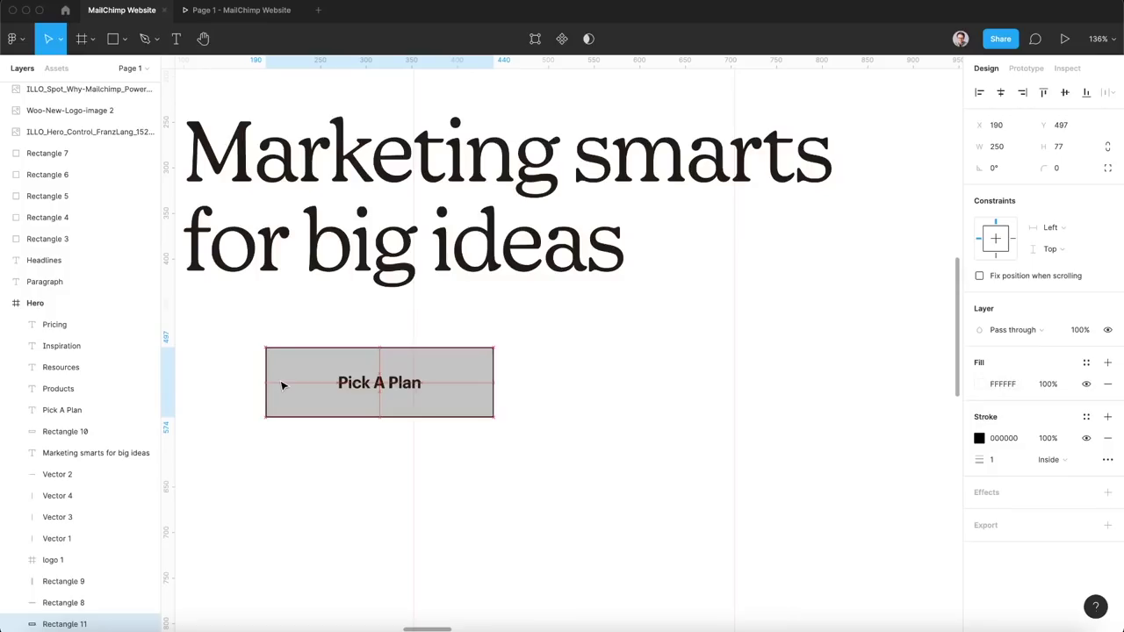
pyautogui.press('Left')
pyautogui.press('Left')
pyautogui.press('Left')
pyautogui.press('Left')
pyautogui.press('Left')
pyautogui.press('Left')
pyautogui.press('Left')
pyautogui.press('Left')
pyautogui.press('Down')
pyautogui.press('Down')
pyautogui.press('Down')
pyautogui.press('Down')
pyautogui.press('Down')
pyautogui.press('Down')
pyautogui.press('Down')
pyautogui.press('Down')
# Move the button, its label and the white copy together up under the headline.
pyautogui.click(284, 518)
pyautogui.hscroll(-5, 351, 509)
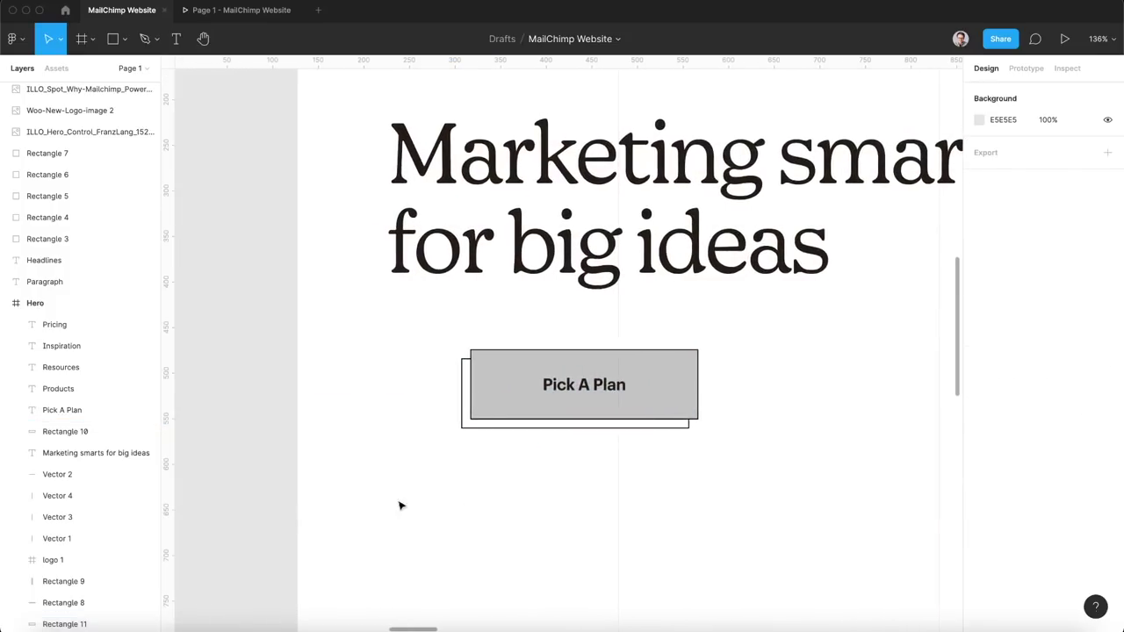
pyautogui.moveTo(635, 380); pyautogui.dragTo(591, 379)
pyautogui.moveTo(451, 401); pyautogui.dragTo(441, 384)
pyautogui.click(705, 369)
pyautogui.scroll(-3, 704, 370)
# Move the headline and button higher in the Hero frame.
pyautogui.scroll(-5, 704, 370)
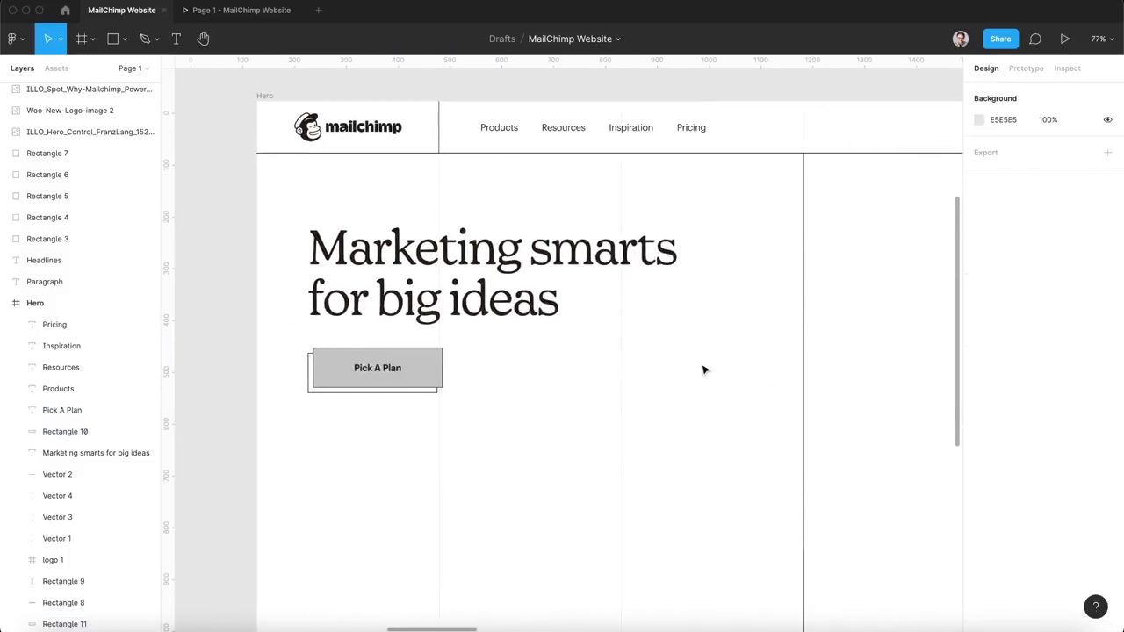
pyautogui.hscroll(2, 562, 396)
pyautogui.moveTo(416, 419); pyautogui.dragTo(522, 298)
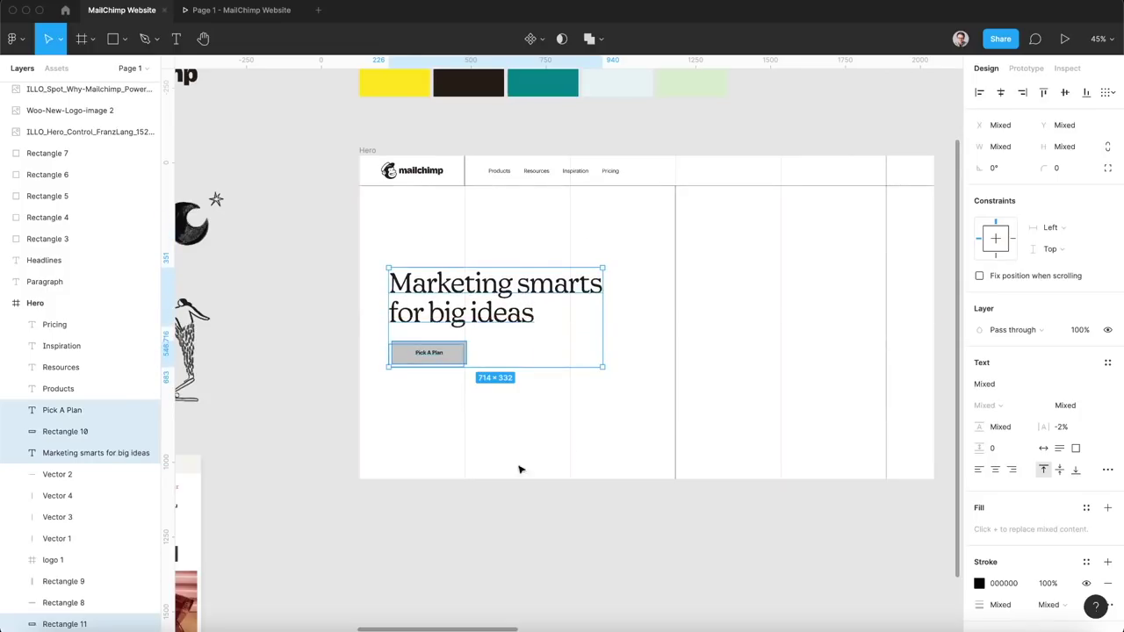
pyautogui.scroll(3, 598, 431)
pyautogui.hscroll(2, 598, 430)
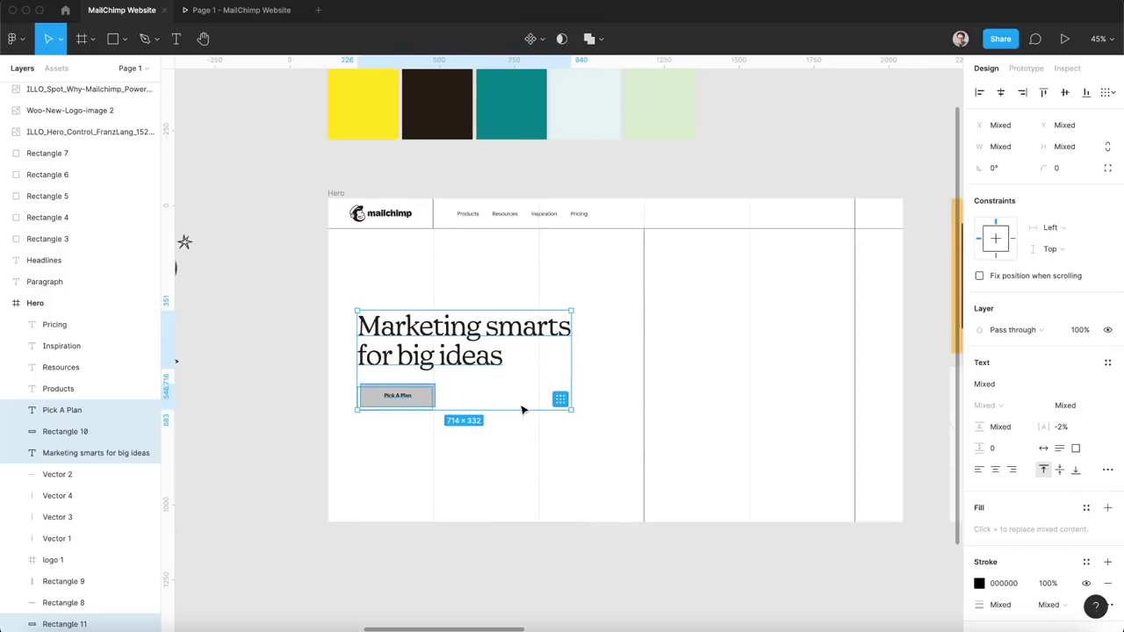
pyautogui.moveTo(483, 353); pyautogui.dragTo(482, 305)
pyautogui.click(463, 496)
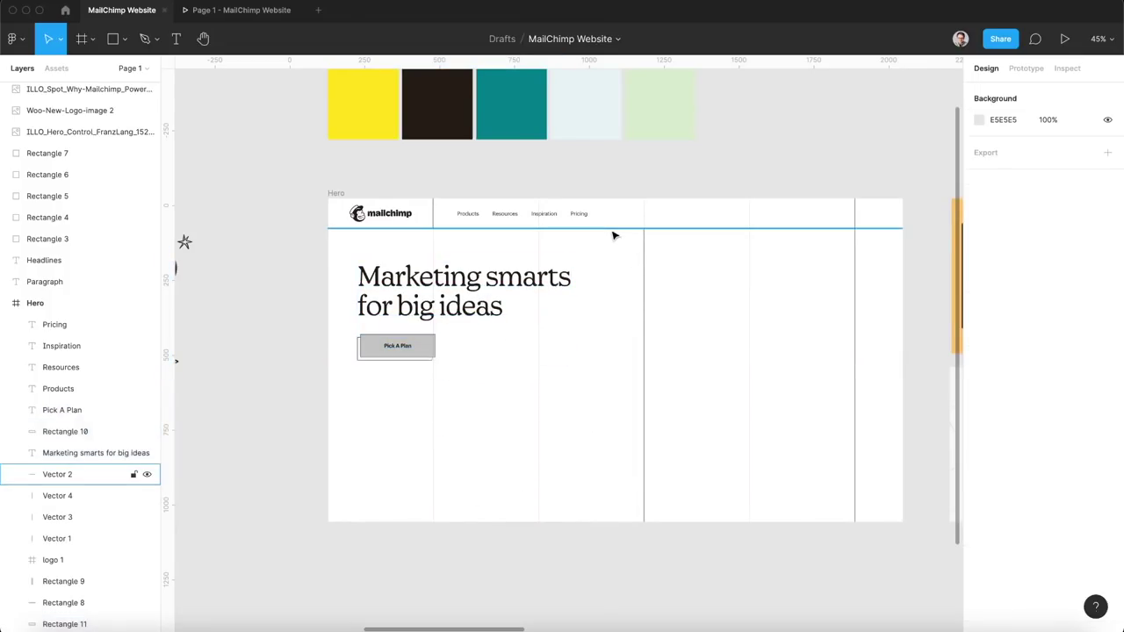
# Copy the horizontal divider line lower down in Hero.
pyautogui.moveTo(614, 230); pyautogui.dragTo(605, 414)
pyautogui.click(497, 472)
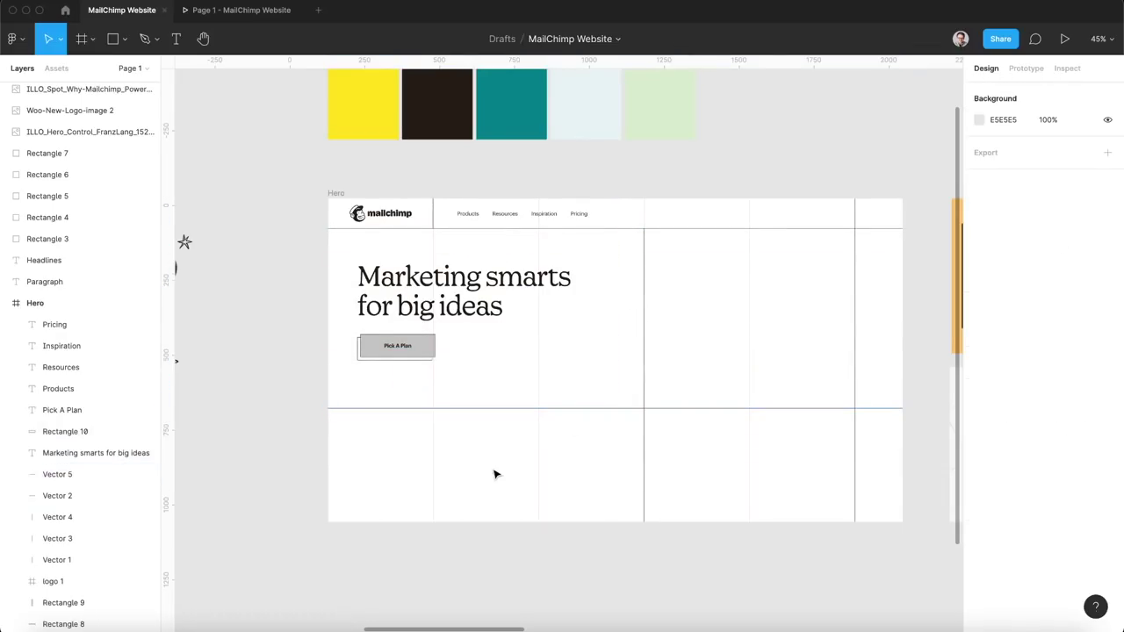
pyautogui.hscroll(-2, 472, 481)
# Draw a grey 352×379 rectangle in Hero's lower-left and duplicate it to the right.
pyautogui.moveTo(393, 512)
pyautogui.mouseDown()
pyautogui.moveTo(469, 454)
pyautogui.moveTo(468, 432)
pyautogui.moveTo(427, 429)
pyautogui.mouseUp()
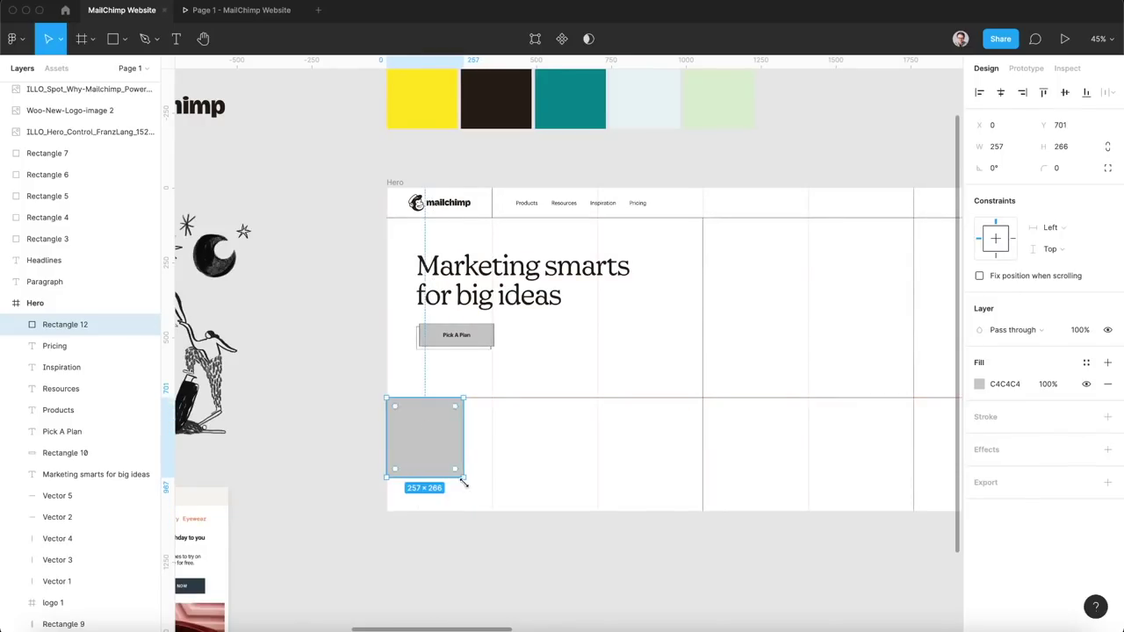
pyautogui.moveTo(465, 479); pyautogui.dragTo(492, 510)
pyautogui.moveTo(465, 436); pyautogui.dragTo(646, 441)
pyautogui.click(753, 439)
# Send the three grey rectangles behind Hero's other content.
pyautogui.scroll(5, 600, 416)
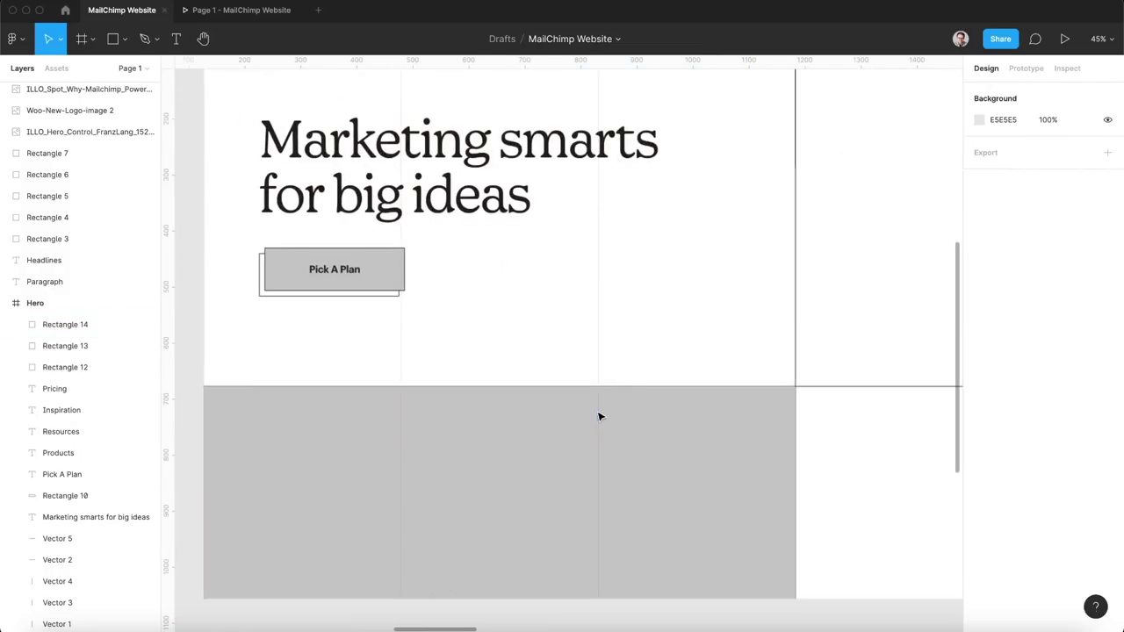
pyautogui.click(655, 442)
pyautogui.keyDown('shift'); pyautogui.click(410, 452); pyautogui.keyUp('shift')
pyautogui.keyDown('shift'); pyautogui.click(343, 447); pyautogui.keyUp('shift')
pyautogui.press('[')
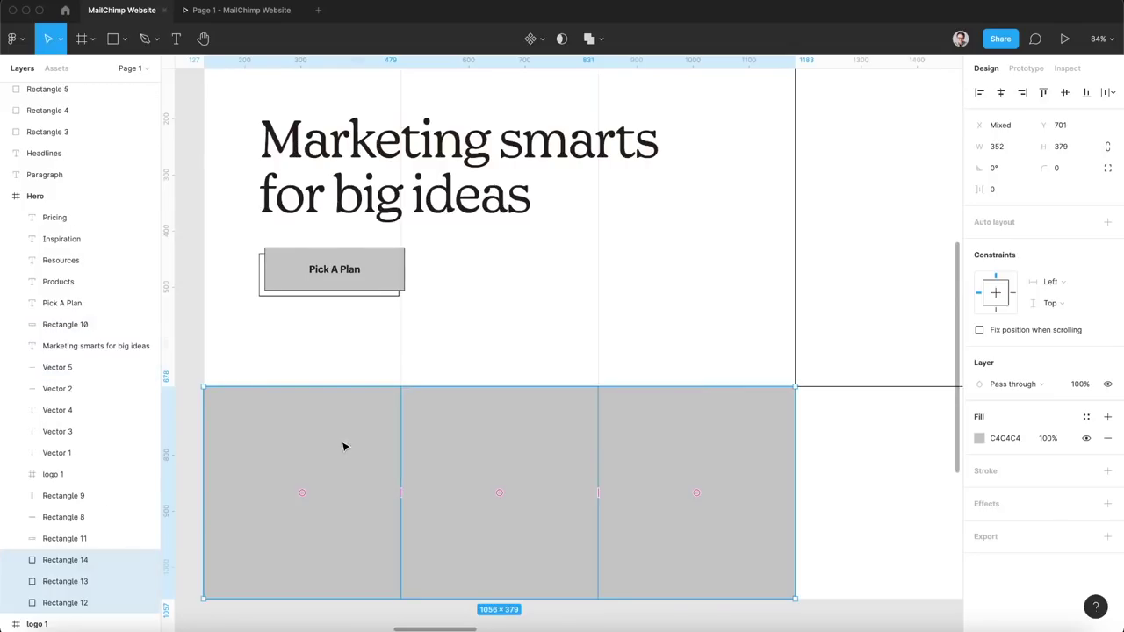
pyautogui.click(518, 302)
pyautogui.scroll(-5, 527, 316)
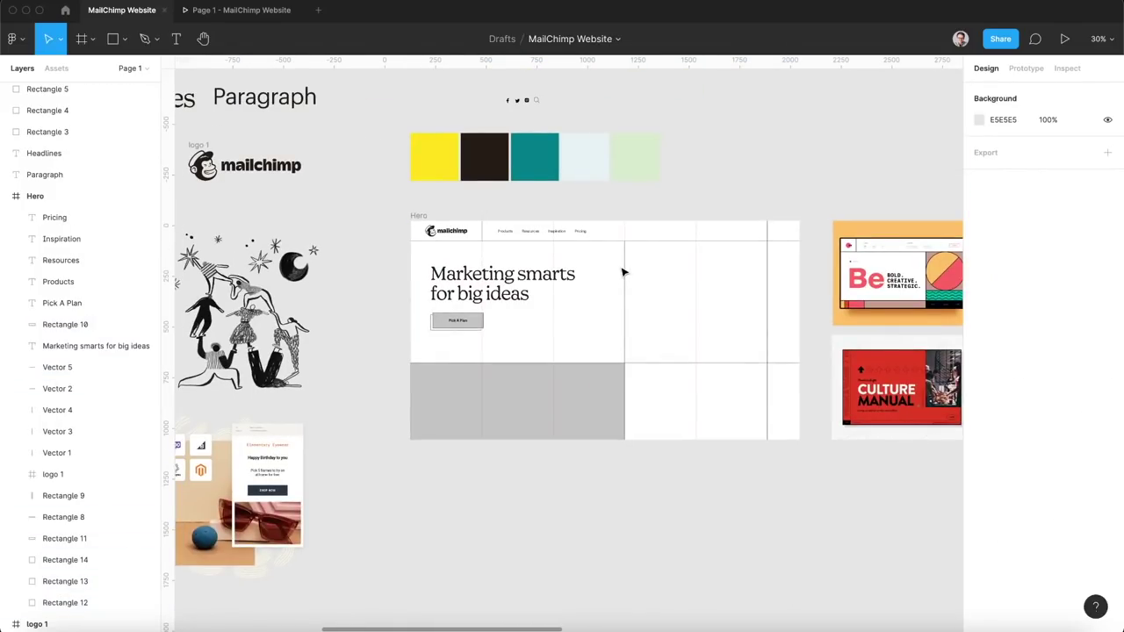
# Add vertical divider lines spanning the grey area's height, a second one 305 units right.
pyautogui.moveTo(626, 269); pyautogui.dragTo(469, 432)
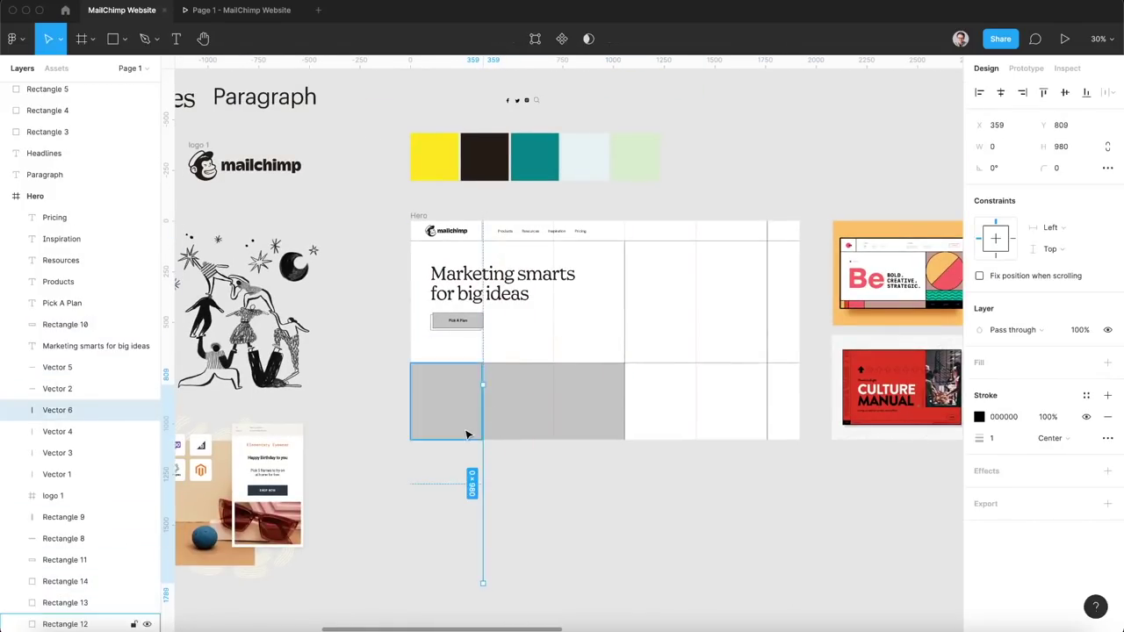
pyautogui.scroll(3, 521, 387)
pyautogui.scroll(4, 521, 387)
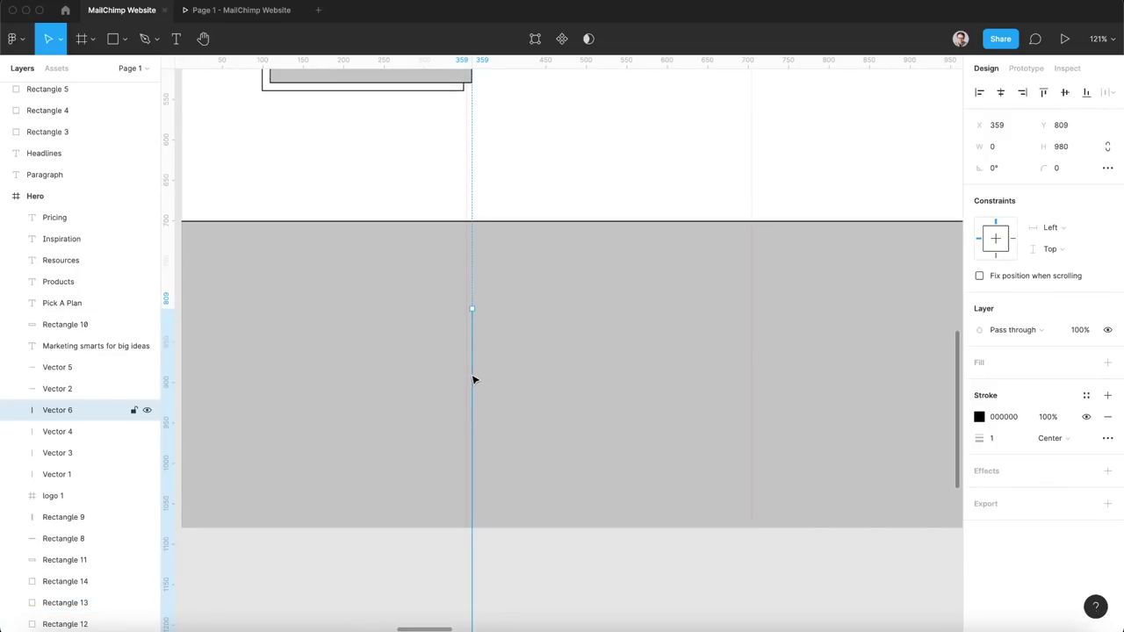
pyautogui.moveTo(473, 307); pyautogui.dragTo(464, 294)
pyautogui.scroll(-5, 457, 522)
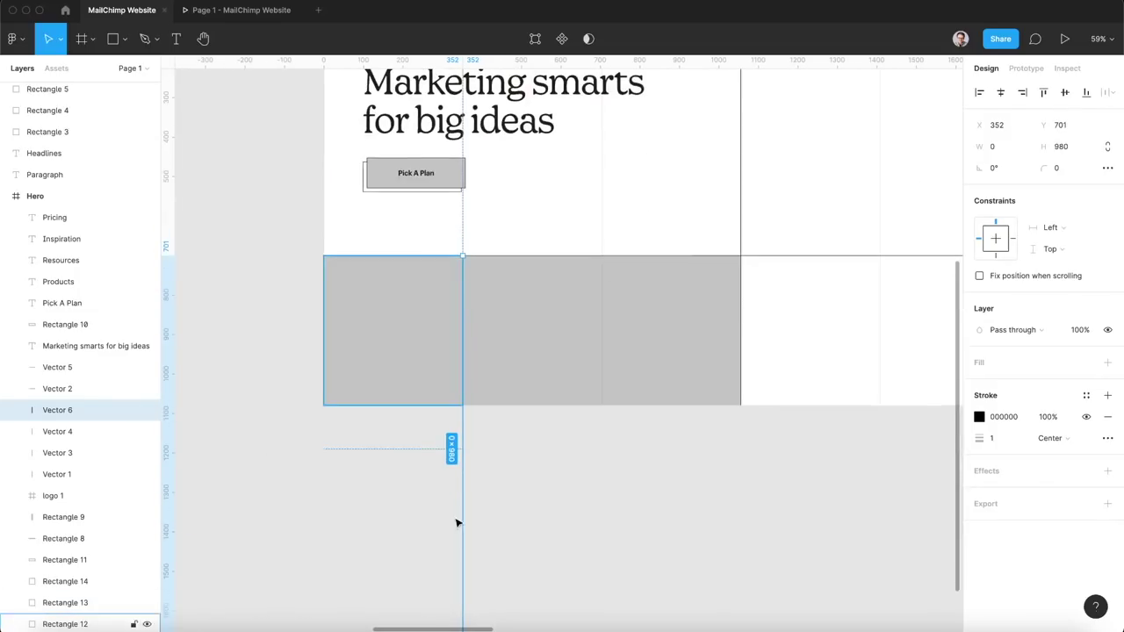
pyautogui.scroll(-2, 453, 563)
pyautogui.moveTo(465, 528); pyautogui.dragTo(465, 367)
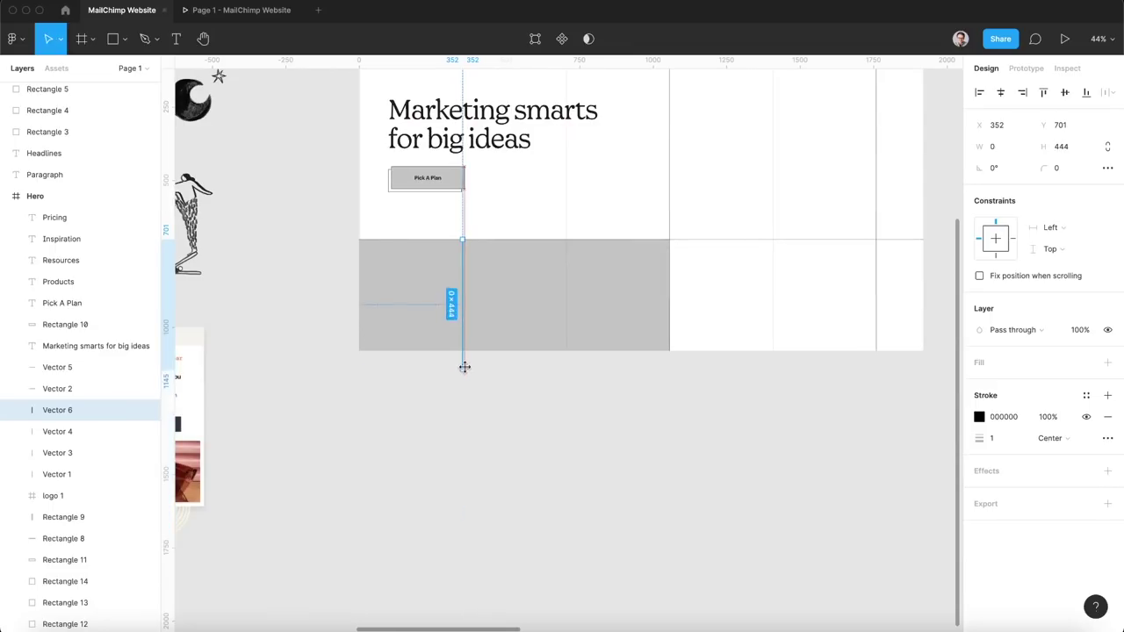
pyautogui.scroll(8, 465, 289)
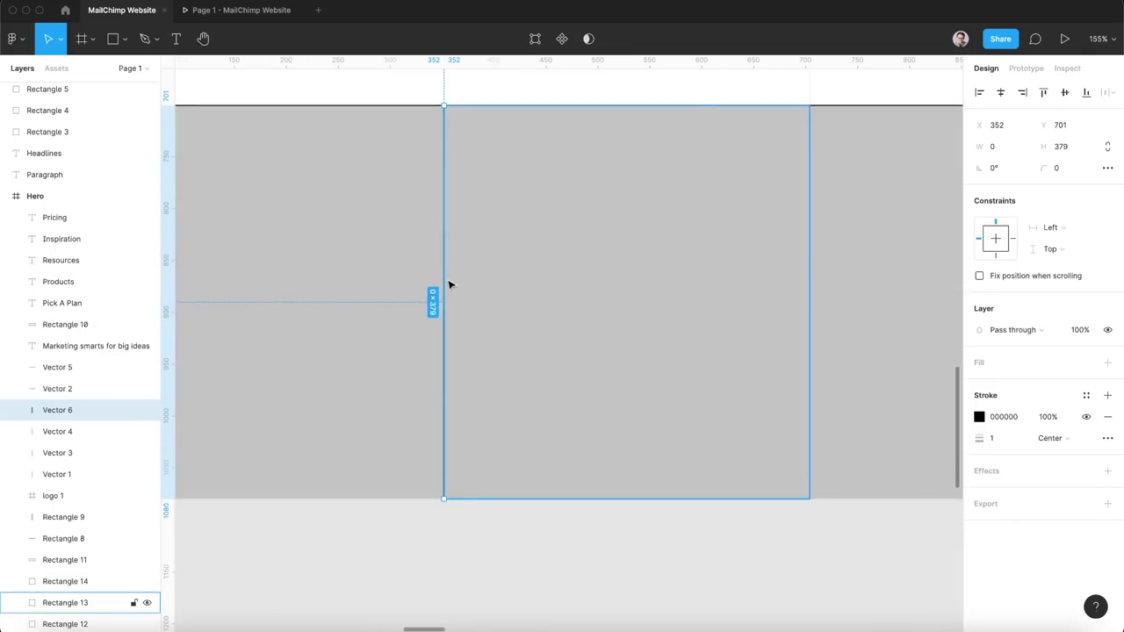
pyautogui.moveTo(444, 279); pyautogui.dragTo(810, 262)
pyautogui.scroll(-6, 811, 261)
pyautogui.click(694, 445)
# Set the three grey rectangles' opacity to 0.
pyautogui.scroll(-5, 694, 445)
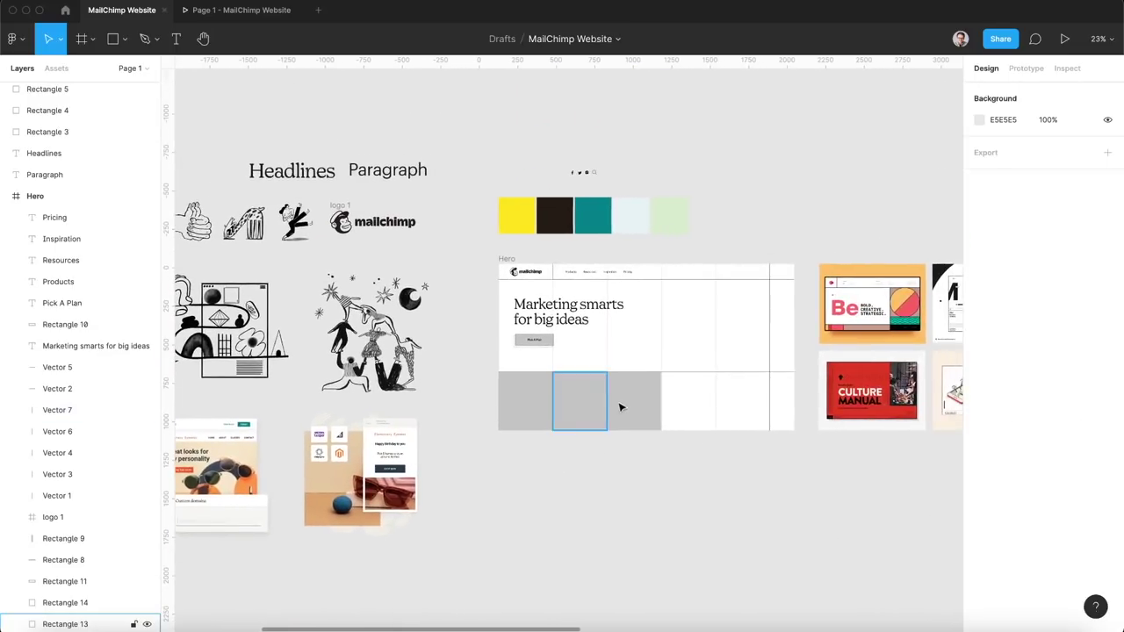
pyautogui.click(623, 407)
pyautogui.keyDown('shift'); pyautogui.click(516, 403); pyautogui.keyUp('shift')
pyautogui.keyDown('shift'); pyautogui.click(516, 404); pyautogui.keyUp('shift')
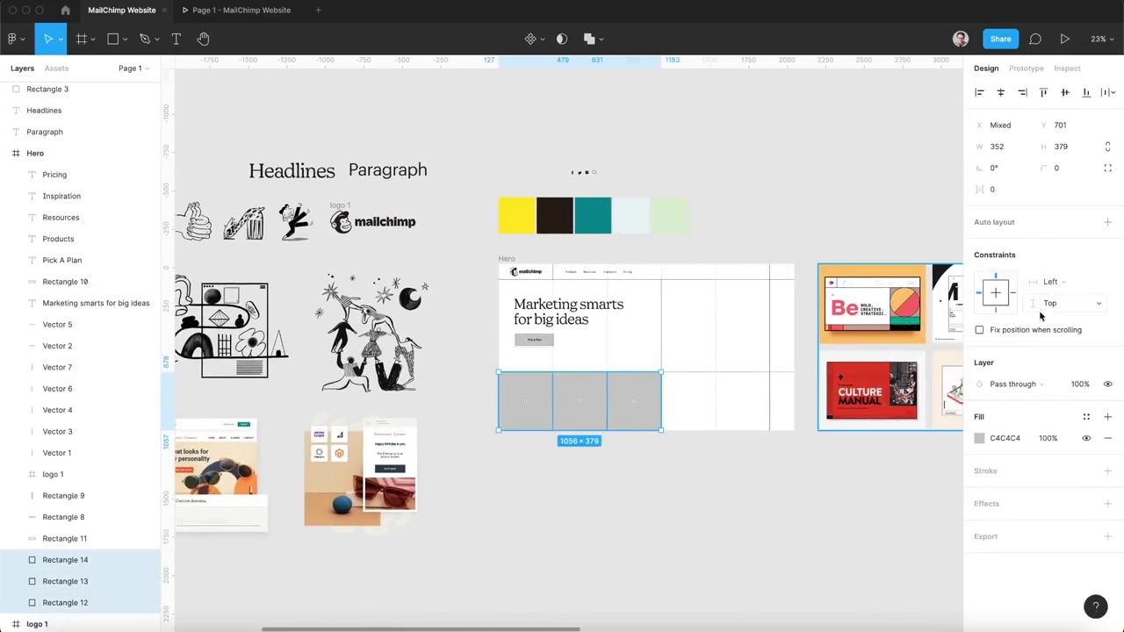
pyautogui.write('0')
pyautogui.press('Return')
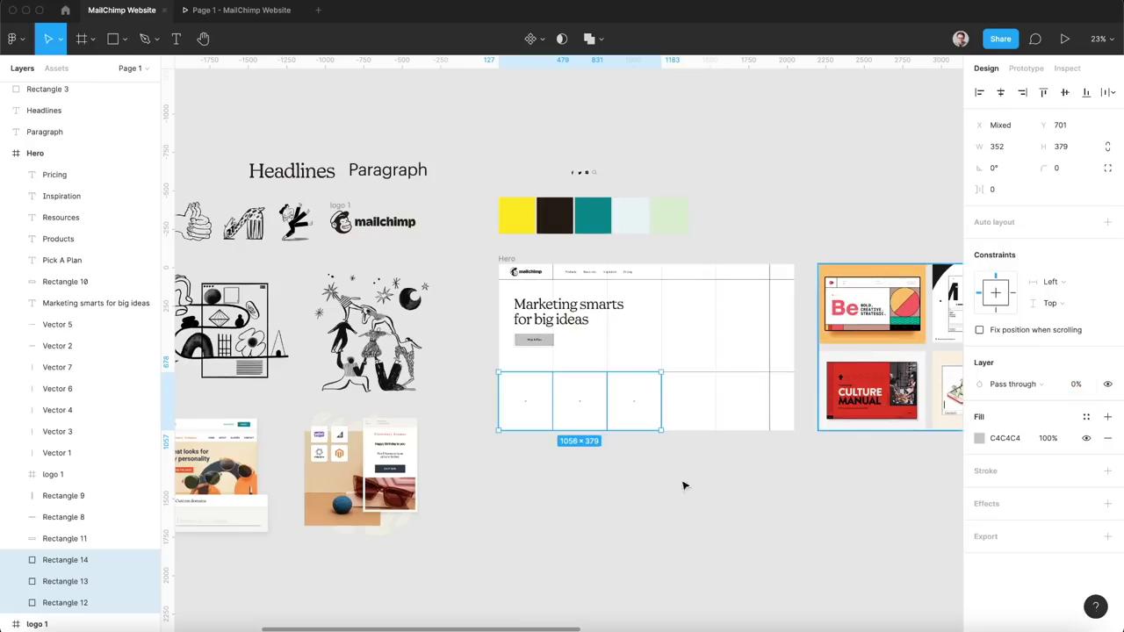
pyautogui.click(638, 469)
# Shorten the horizontal divider to stop mid-frame and copy the illustration onto Hero's right.
pyautogui.scroll(4, 630, 434)
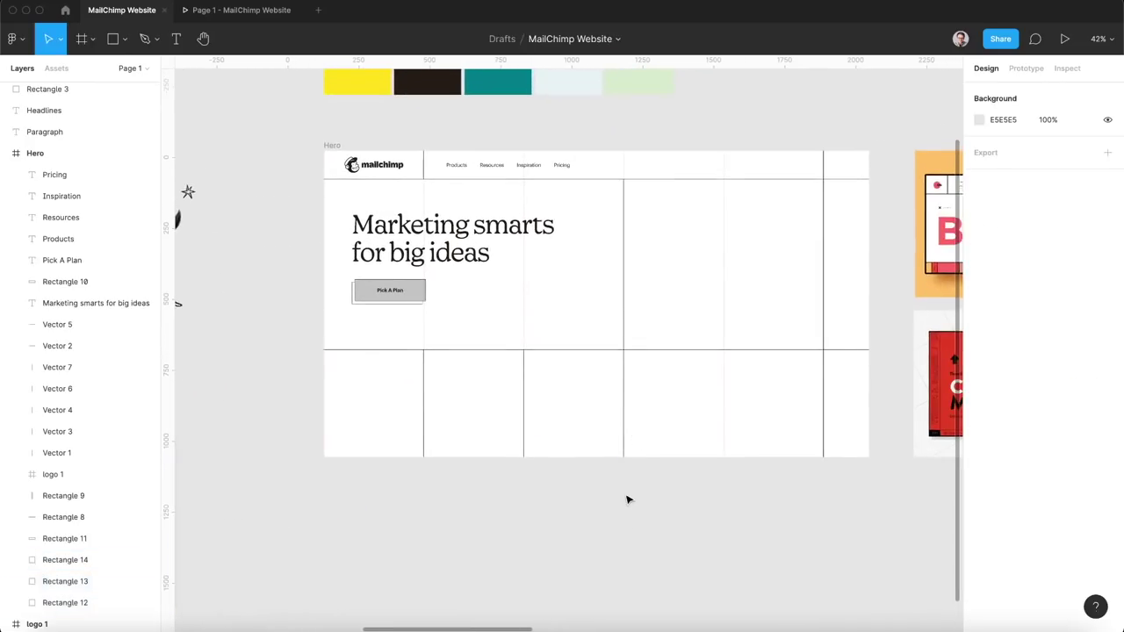
pyautogui.click(748, 350)
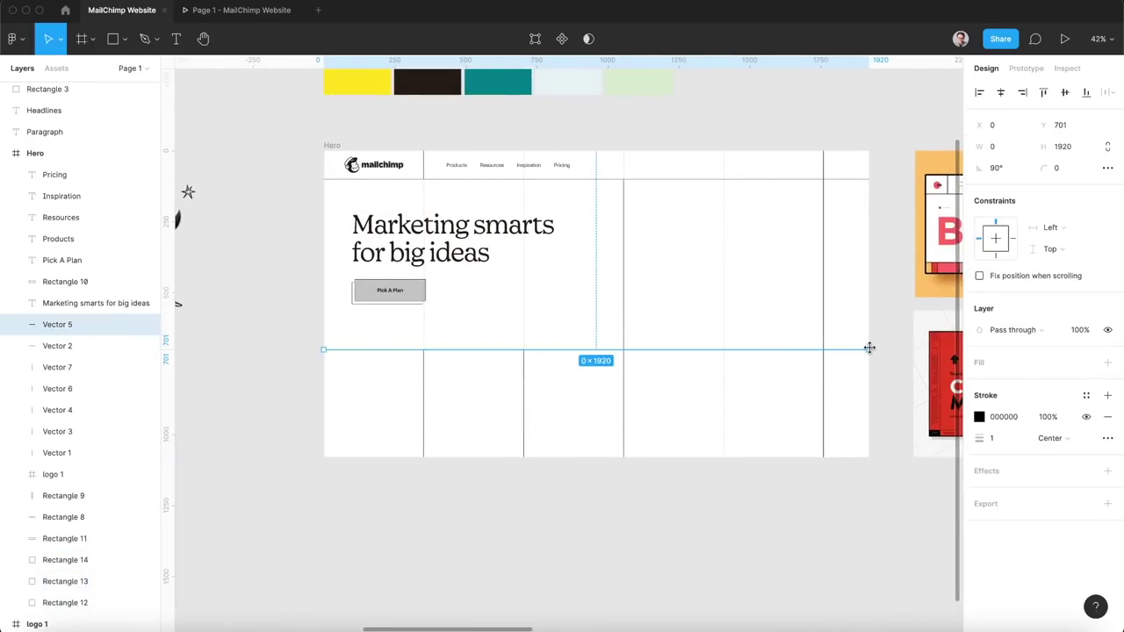
pyautogui.moveTo(869, 348); pyautogui.dragTo(622, 364)
pyautogui.click(625, 509)
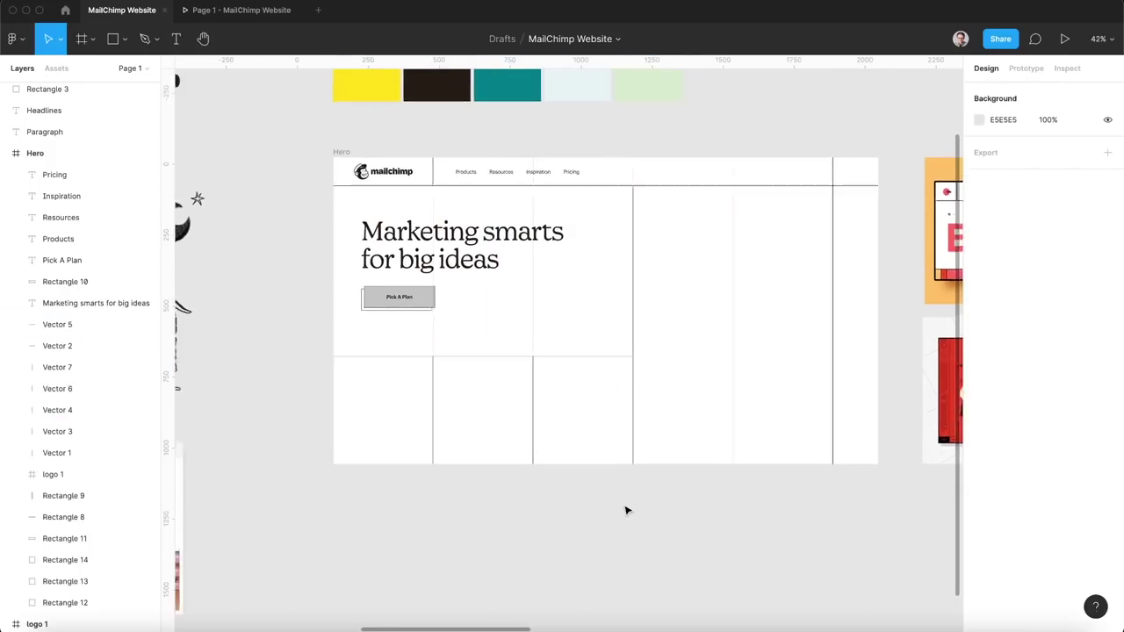
pyautogui.scroll(-5, 626, 509)
pyautogui.moveTo(304, 369); pyautogui.dragTo(735, 389)
# Shrink the illustration copy to 688×552 and place a scaled-down headline copy below.
pyautogui.moveTo(794, 314); pyautogui.dragTo(760, 336)
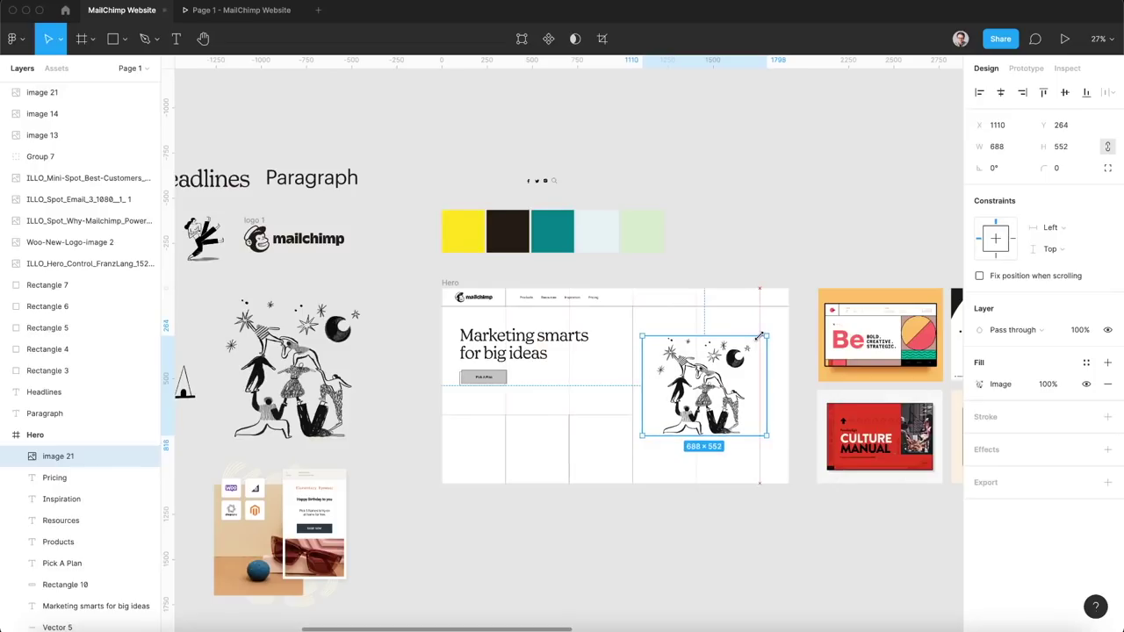
pyautogui.click(505, 599)
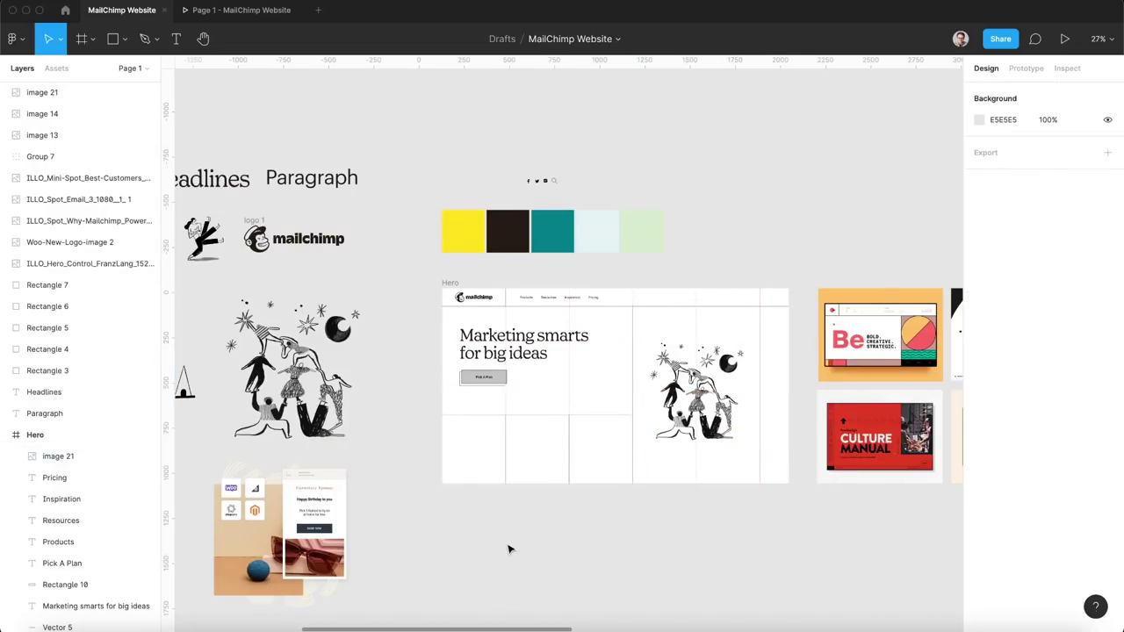
pyautogui.moveTo(492, 349); pyautogui.dragTo(492, 449)
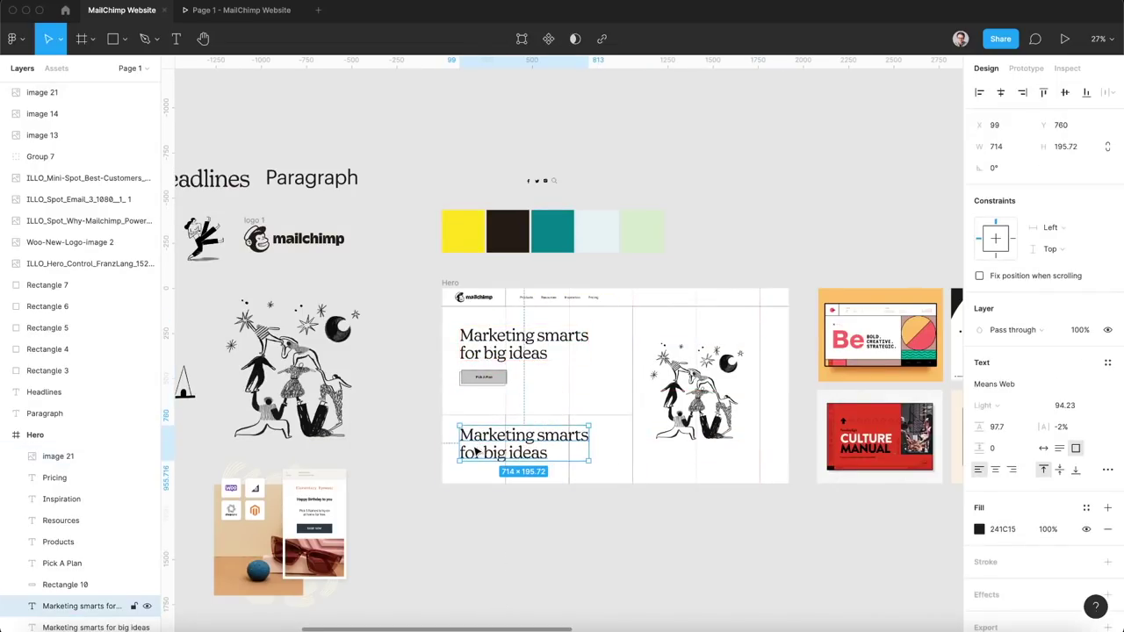
pyautogui.scroll(2, 494, 443)
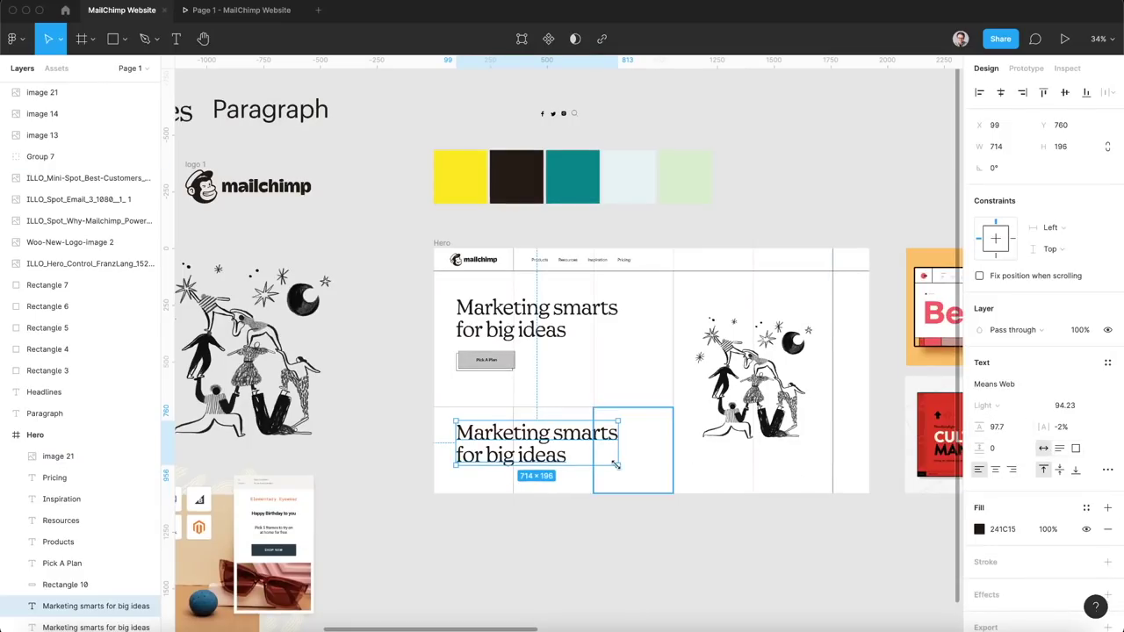
pyautogui.moveTo(618, 463); pyautogui.dragTo(494, 436)
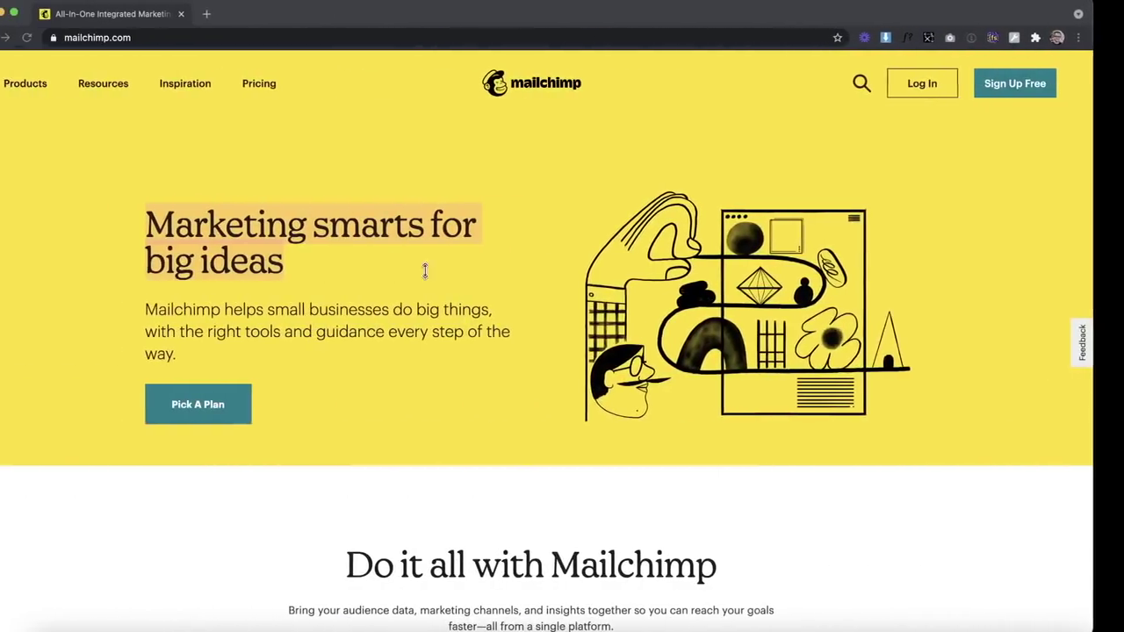
pyautogui.scroll(-5, 425, 269)
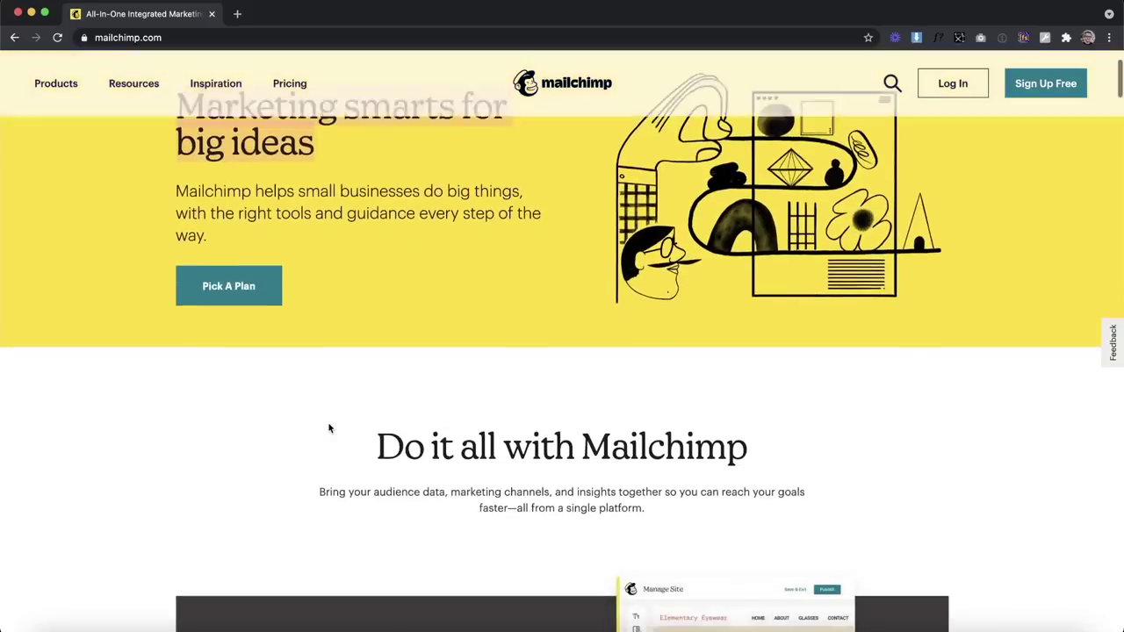
# Change the headline copy to 'Do it all with Mailchimp', auto width, scaled smaller.
pyautogui.moveTo(377, 391); pyautogui.dragTo(747, 393)
pyautogui.press('super+c')
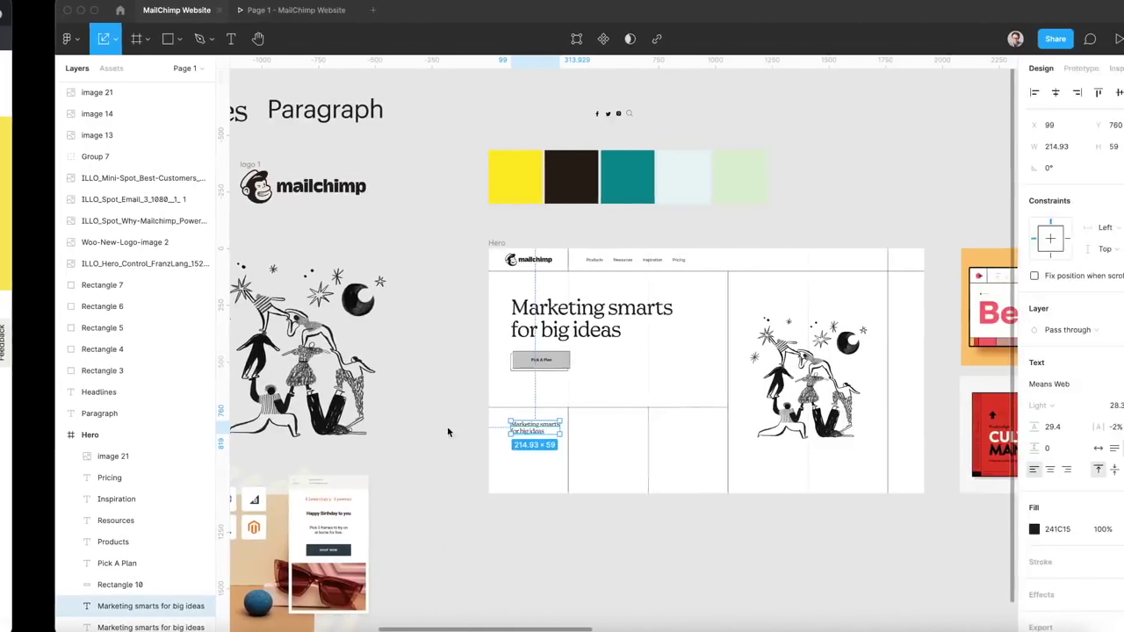
pyautogui.scroll(5, 642, 360)
pyautogui.doubleClick(662, 360)
pyautogui.press('super+v')
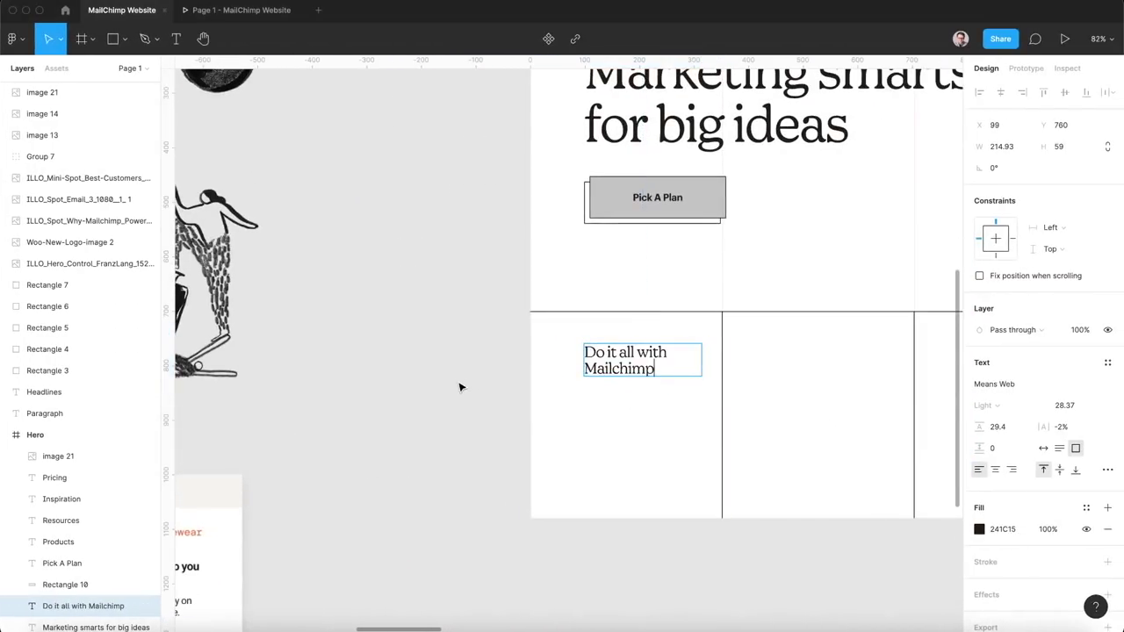
pyautogui.press('Escape')
pyautogui.click(1044, 447)
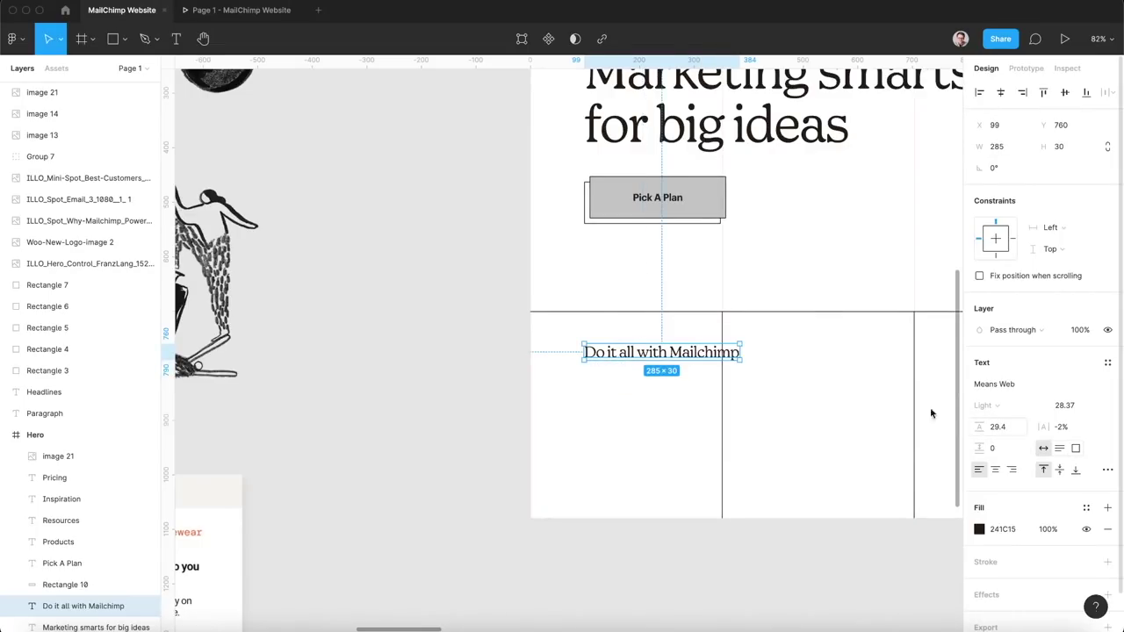
pyautogui.press('k')
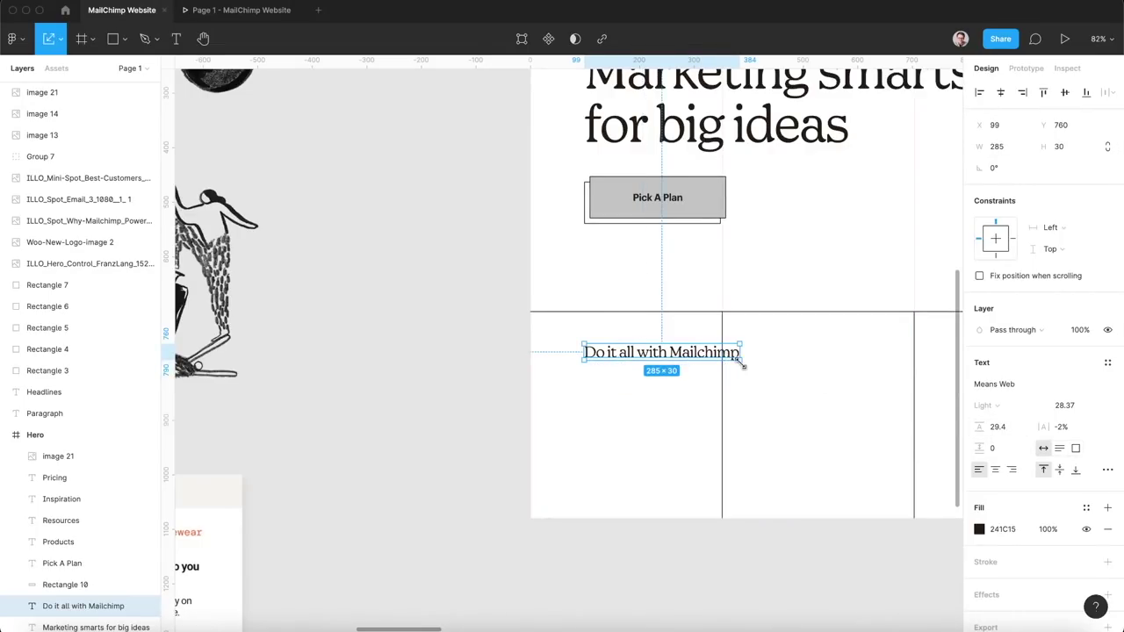
pyautogui.moveTo(741, 359); pyautogui.dragTo(656, 363)
pyautogui.scroll(-6, 668, 180)
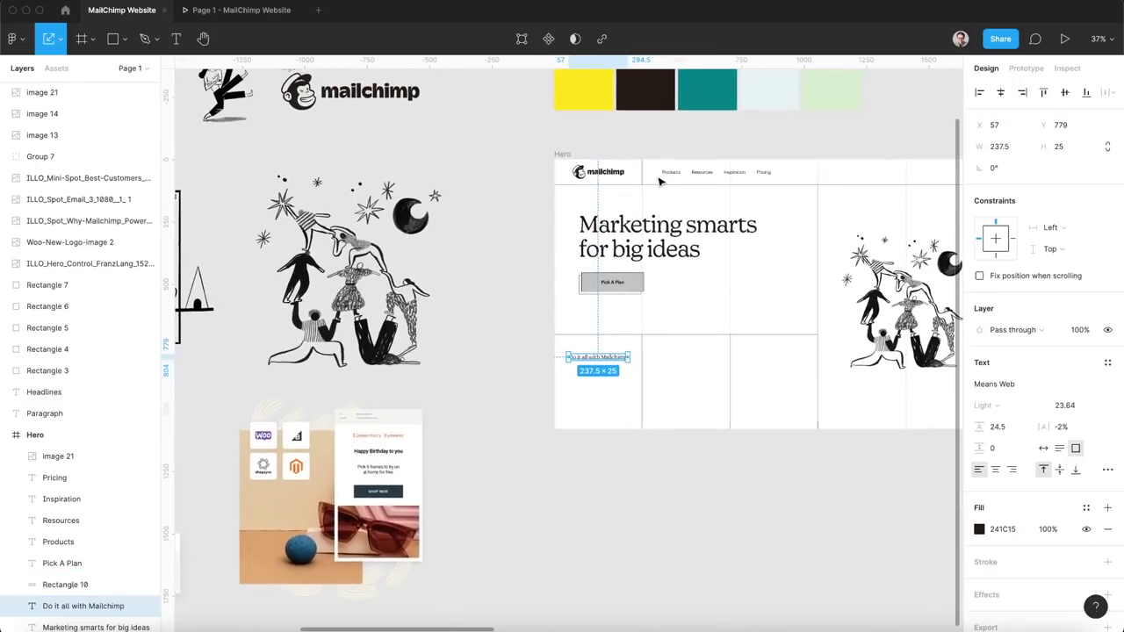
pyautogui.click(670, 173)
# Duplicate the Products text as a left-aligned Mailchimp description paragraph wrapped in the first column.
pyautogui.moveTo(670, 172); pyautogui.dragTo(602, 359)
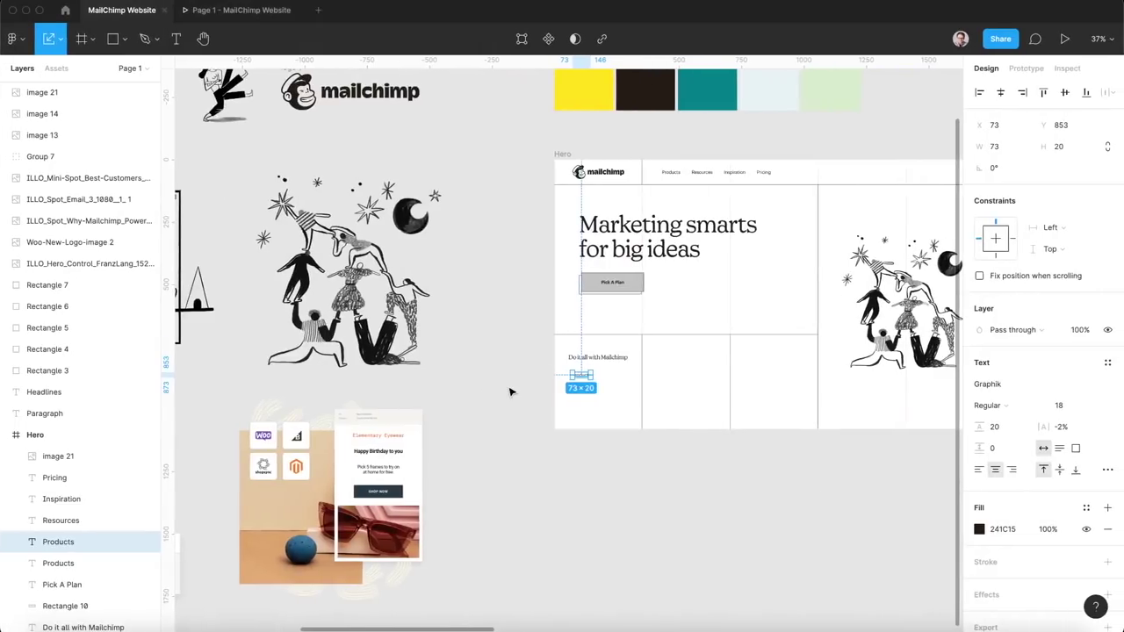
pyautogui.scroll(5, 509, 389)
pyautogui.doubleClick(707, 358)
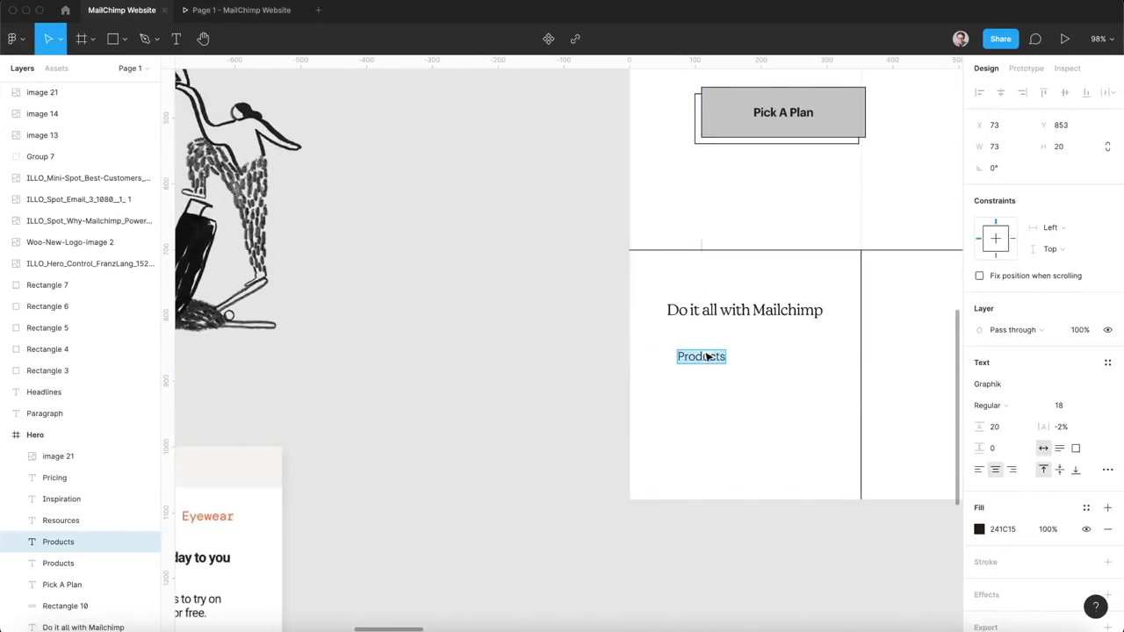
pyautogui.write('Bring your audience data, marketing channels, and insights together so you can reach your goals faster—all from a single platform.')
pyautogui.hscroll(5, 479, 336)
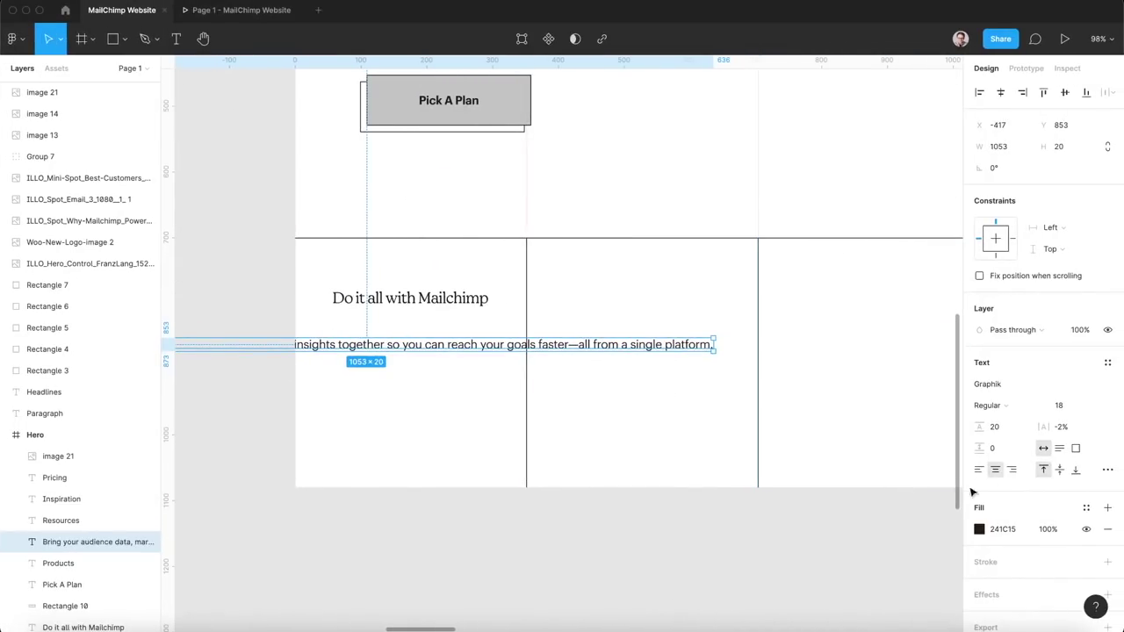
pyautogui.click(978, 471)
pyautogui.scroll(-5, 673, 360)
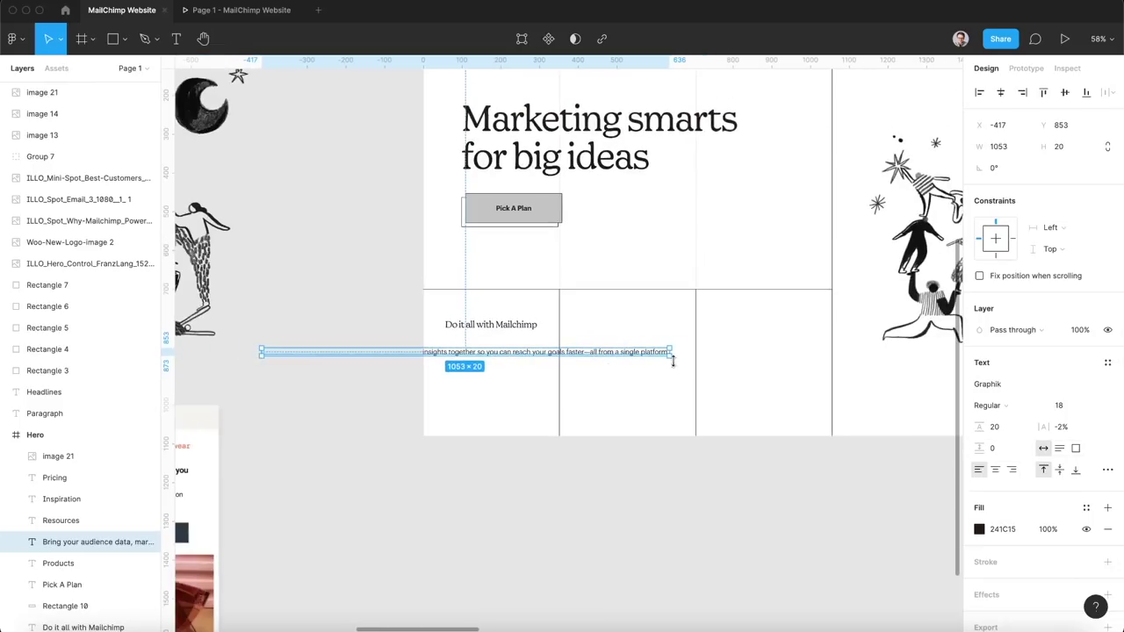
pyautogui.moveTo(669, 359); pyautogui.dragTo(489, 434)
pyautogui.moveTo(434, 363); pyautogui.dragTo(617, 365)
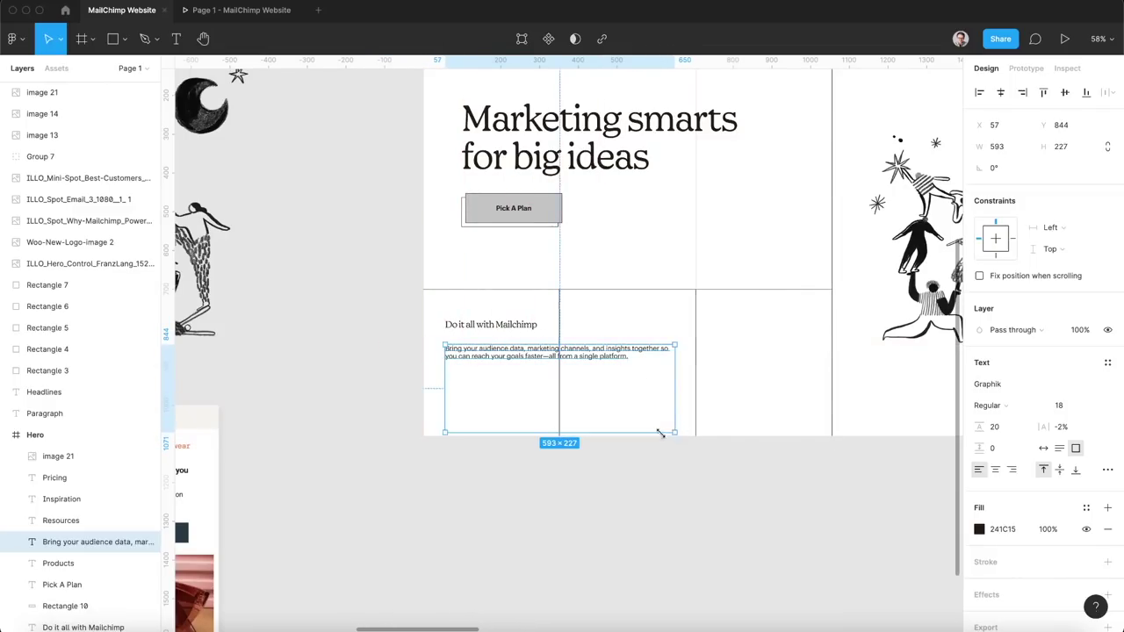
pyautogui.moveTo(660, 433); pyautogui.dragTo(553, 409)
# Set the paragraph to font size 16 with 80% fill opacity.
pyautogui.write('16')
pyautogui.press('Return')
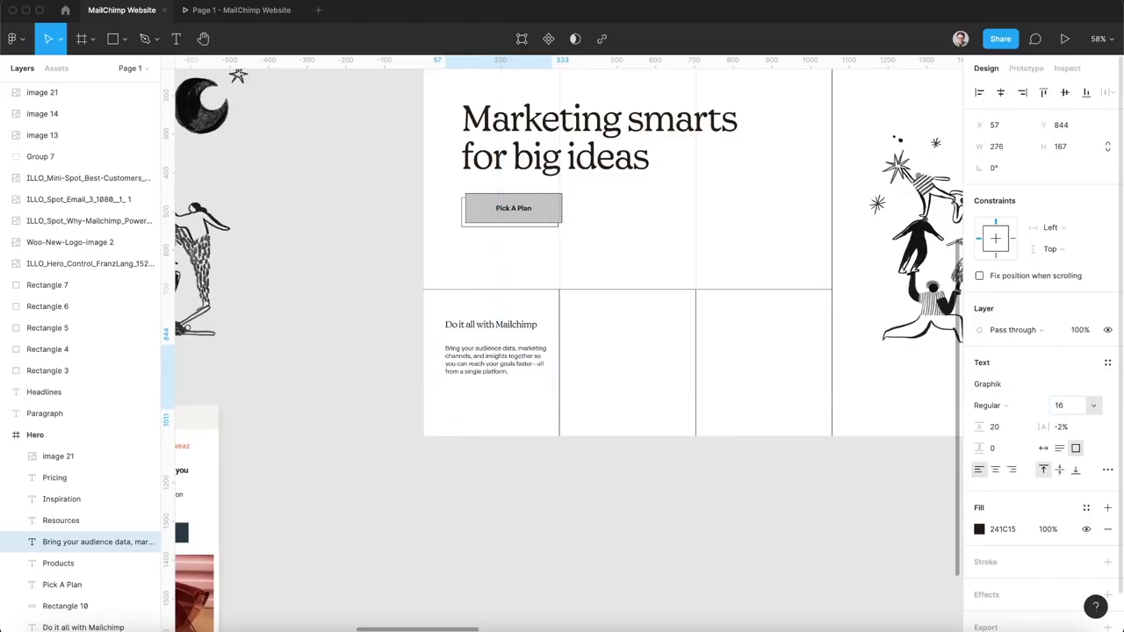
pyautogui.scroll(5, 504, 401)
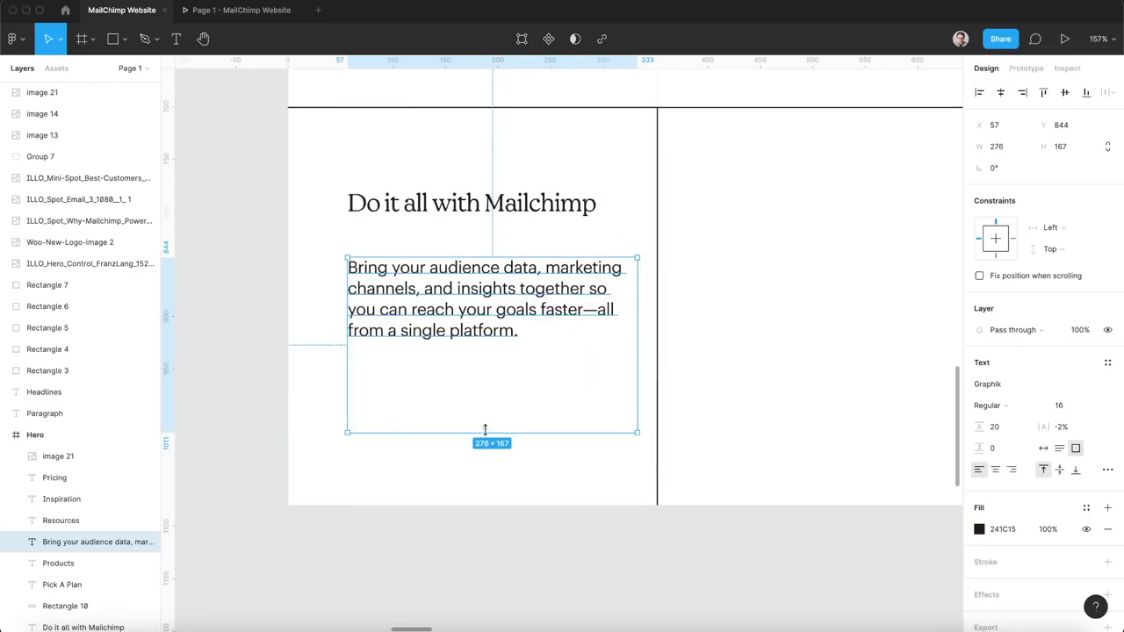
pyautogui.moveTo(485, 431); pyautogui.dragTo(484, 343)
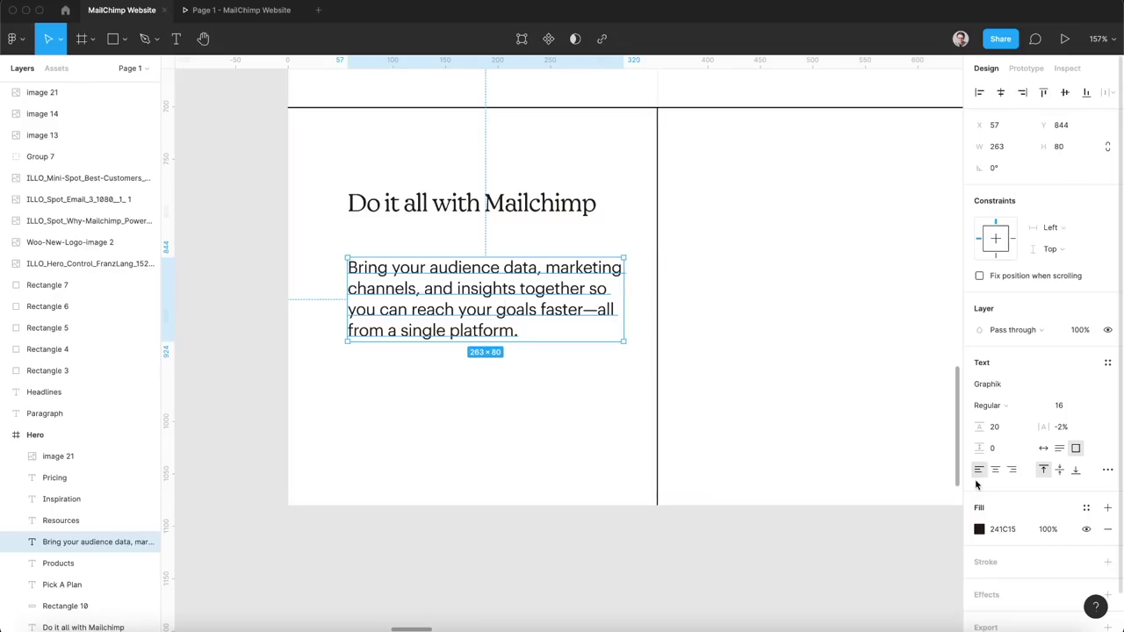
pyautogui.write('80')
pyautogui.press('Return')
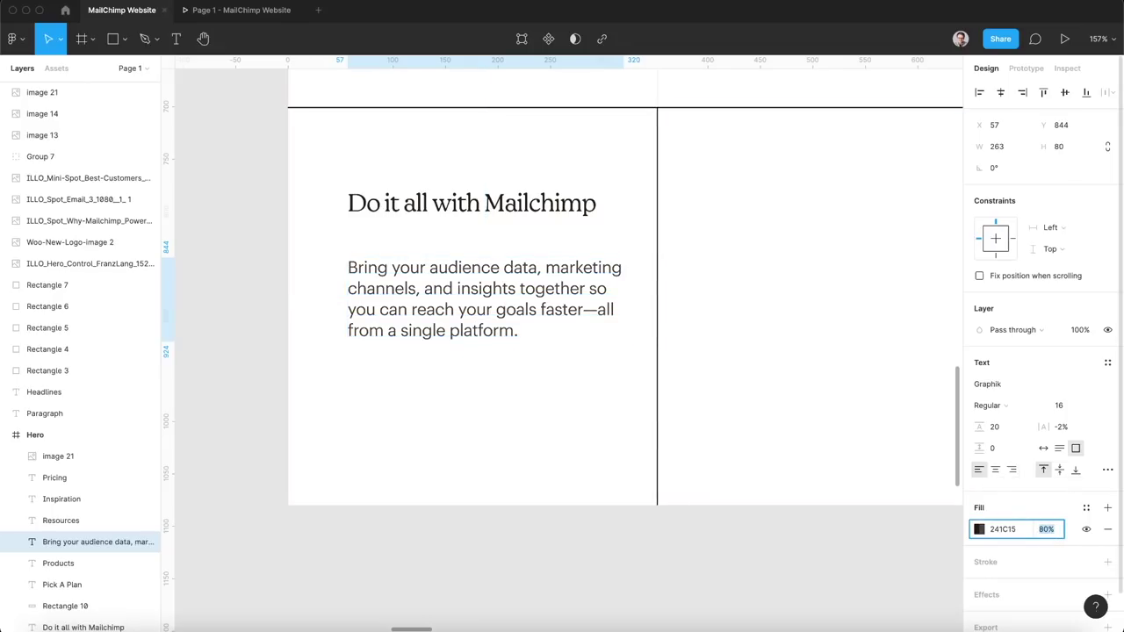
# Position the paragraph closer to the heading and select both together.
pyautogui.click(517, 592)
pyautogui.scroll(5, 517, 591)
pyautogui.click(97, 542)
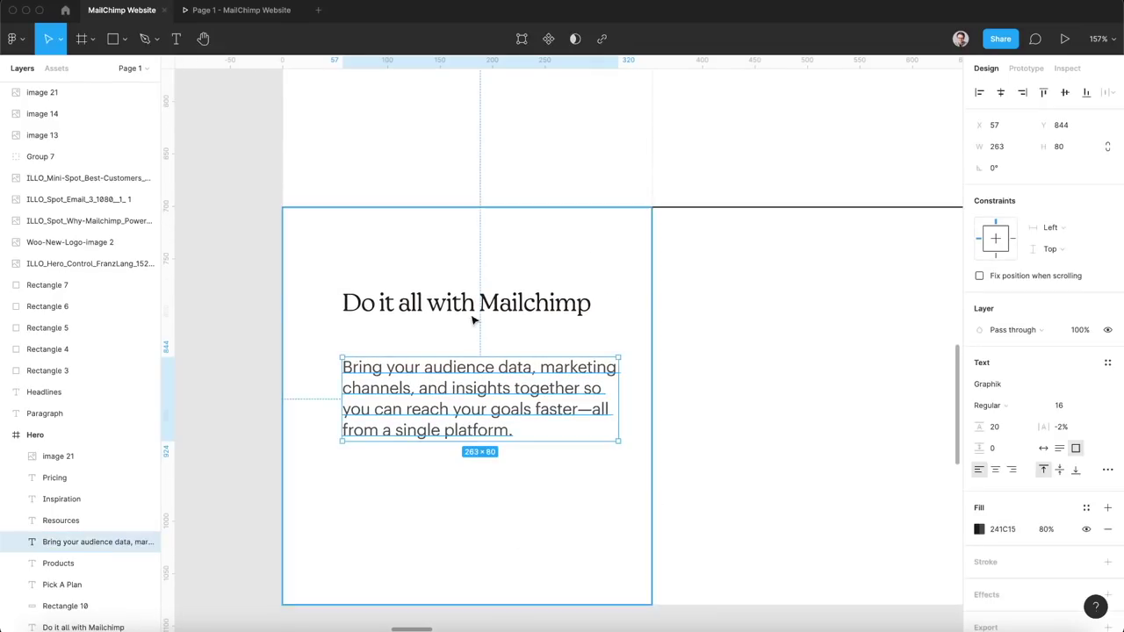
pyautogui.moveTo(439, 399); pyautogui.dragTo(788, 432)
pyautogui.keyDown('shift'); pyautogui.click(485, 307); pyautogui.keyUp('shift')
pyautogui.scroll(-5, 472, 444)
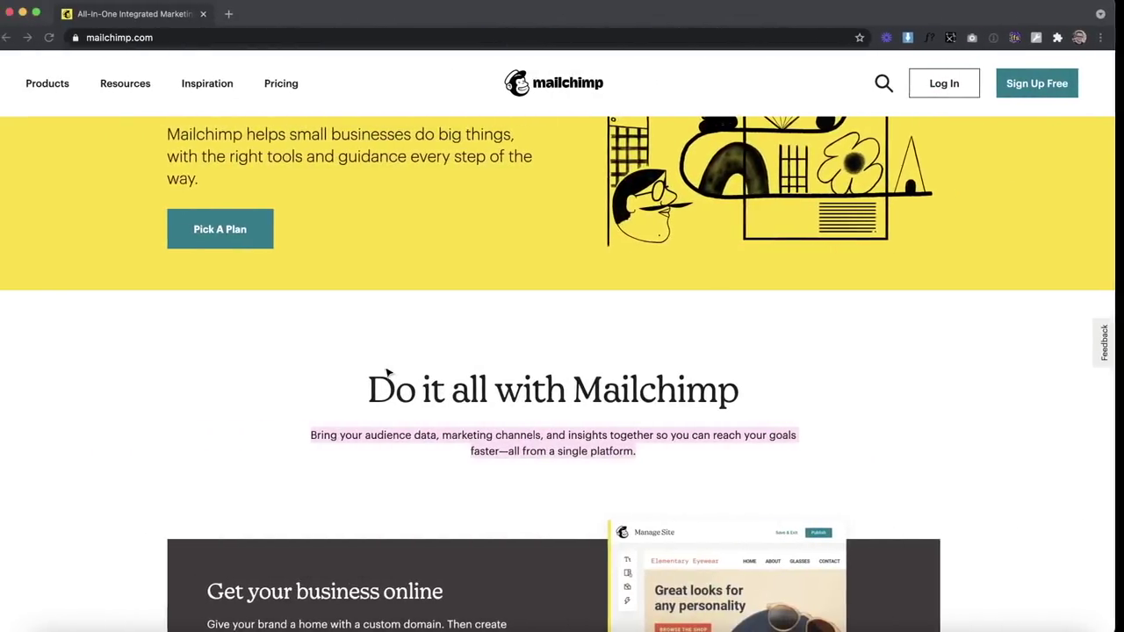
# Make the middle column's heading 'Get your business online'.
pyautogui.scroll(-3, 386, 370)
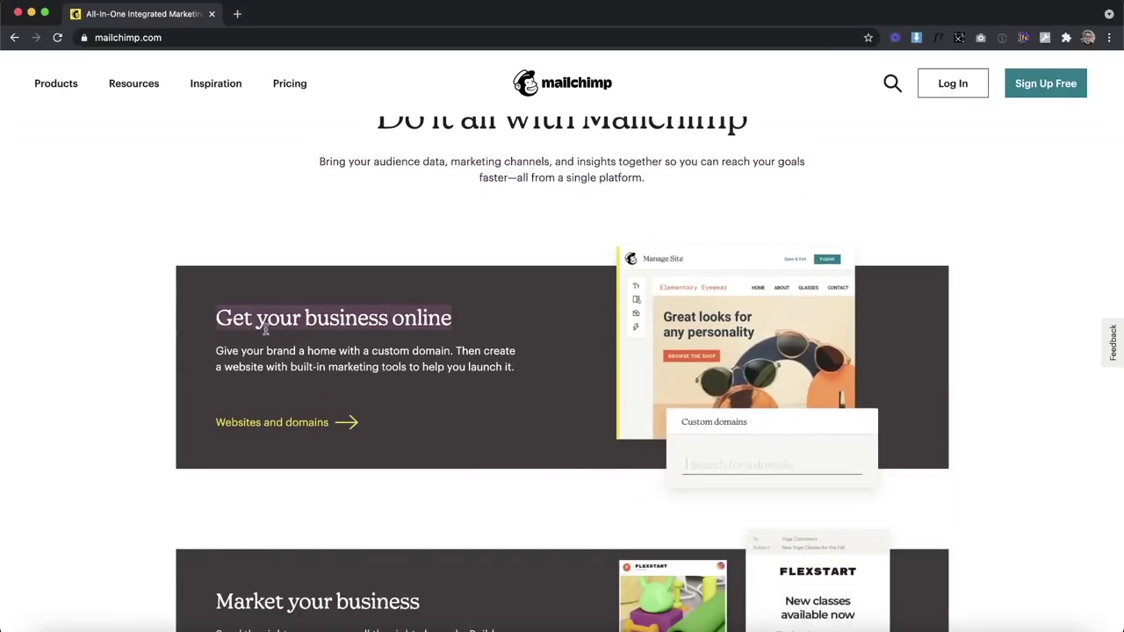
pyautogui.hotkey('ctrl', 'Right')
pyautogui.doubleClick(658, 396)
pyautogui.write('Get your business online')
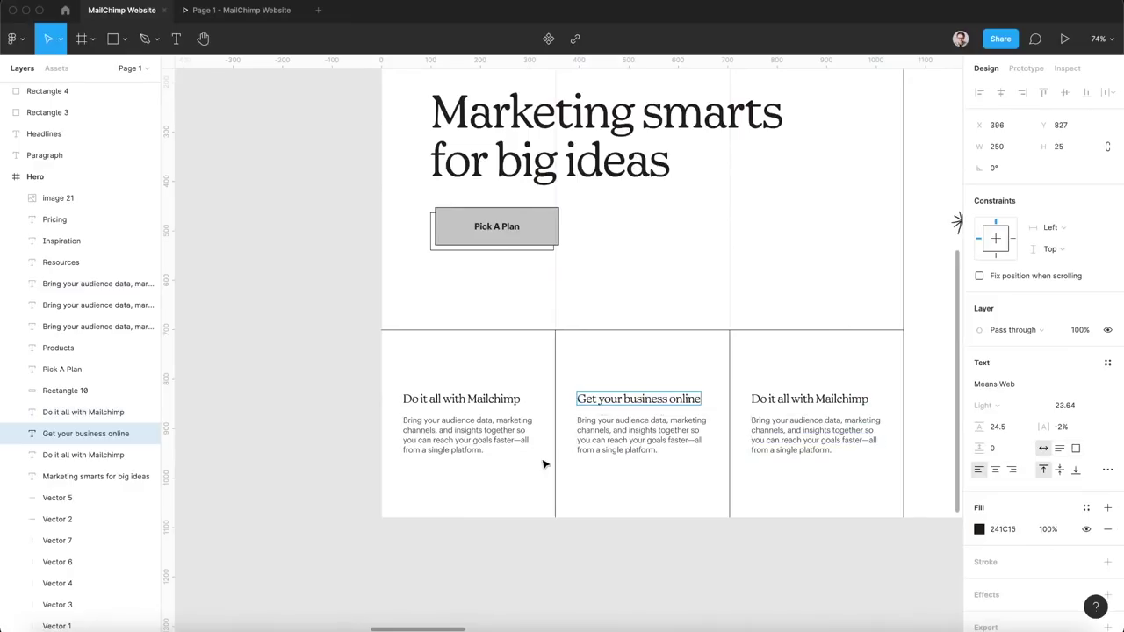
# Replace the middle column's paragraph with Mailchimp's custom domain description.
pyautogui.hotkey('ctrl', 'Left')
pyautogui.tripleClick(411, 361)
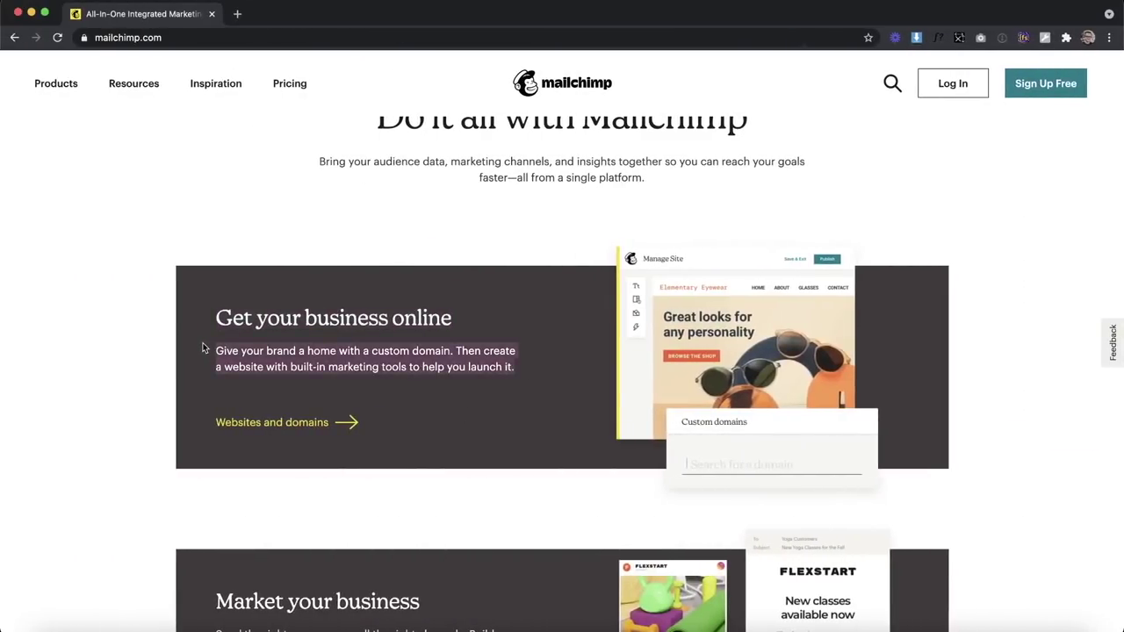
pyautogui.press('super+c')
pyautogui.hotkey('ctrl', 'Right')
pyautogui.doubleClick(634, 430)
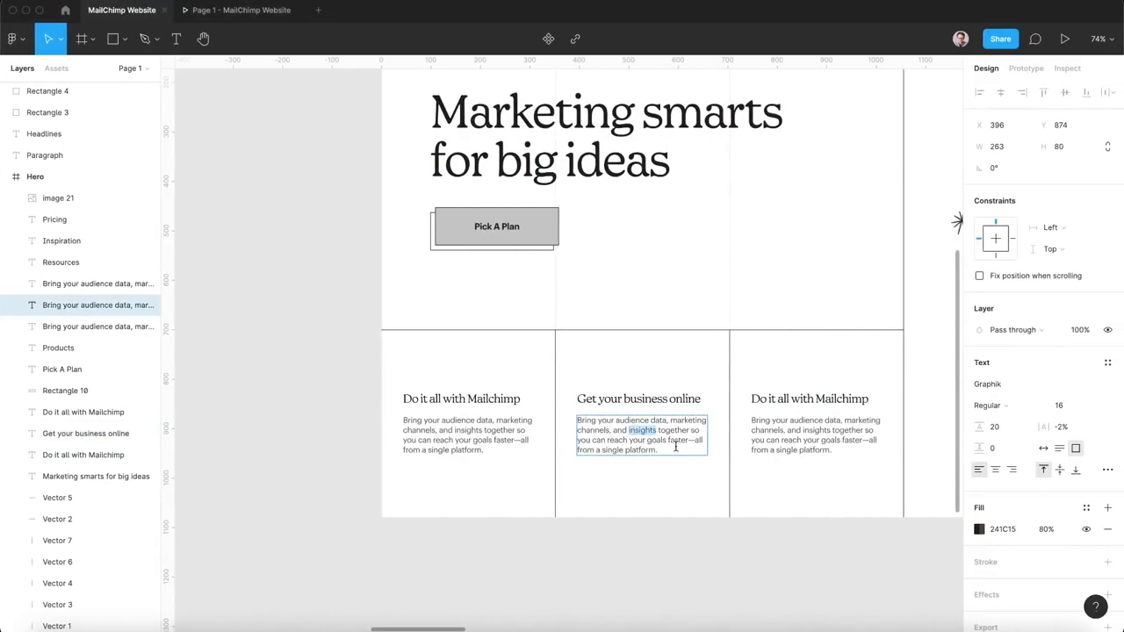
pyautogui.press('super+a')
pyautogui.press('super+v')
# Make the right column's heading 'Market your business' from the Mailchimp page.
pyautogui.hotkey('ctrl', 'Left')
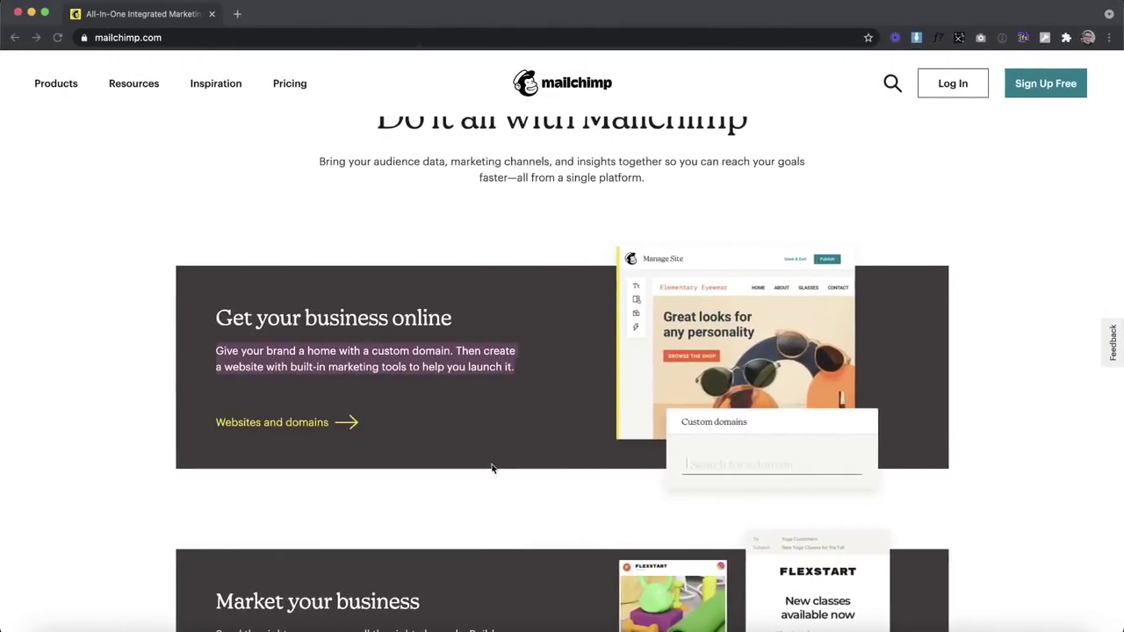
pyautogui.scroll(-5, 491, 468)
pyautogui.tripleClick(431, 360)
pyautogui.press('super+c')
pyautogui.hotkey('ctrl', 'Right')
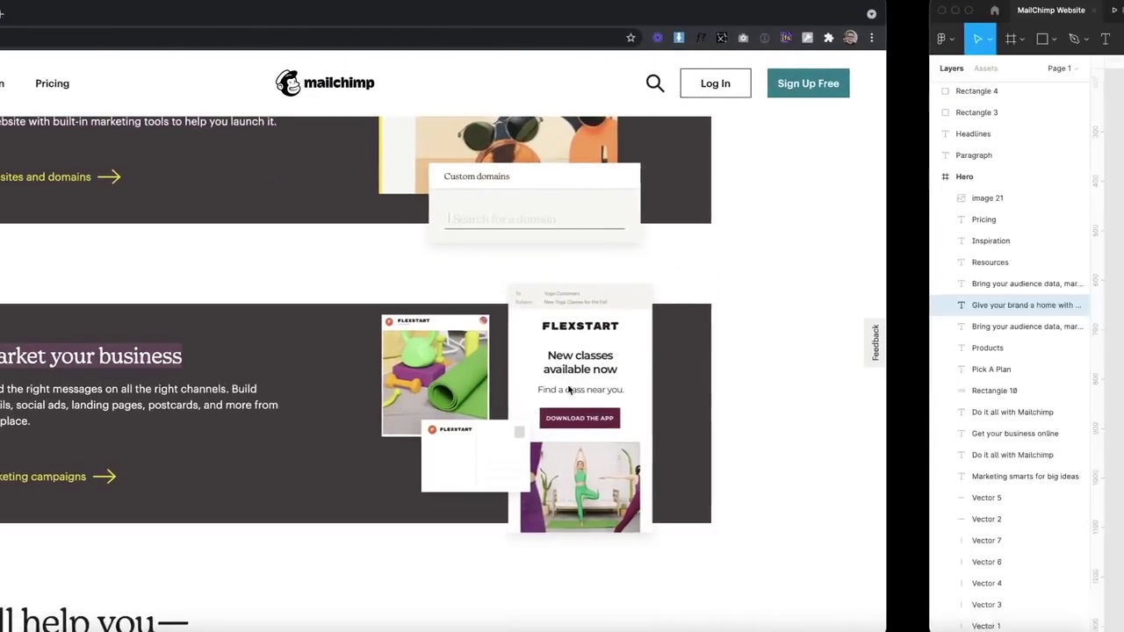
pyautogui.click(790, 400)
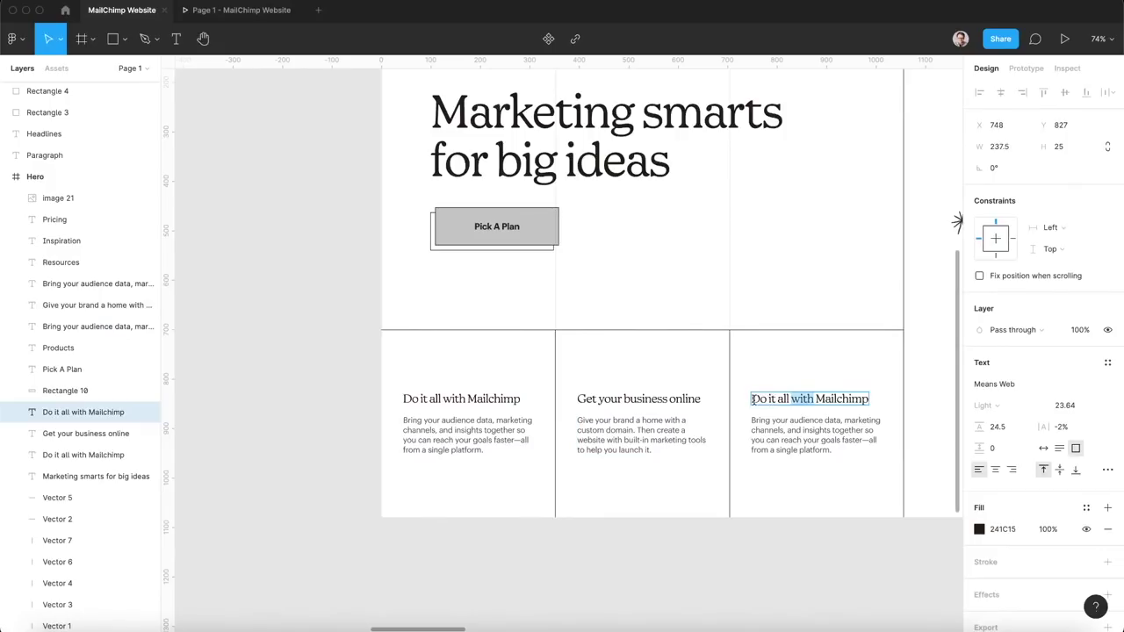
pyautogui.press('super+v')
# Replace the third column's placeholder paragraph with Mailchimp's Market your business description.
pyautogui.hotkey('ctrl', 'Left')
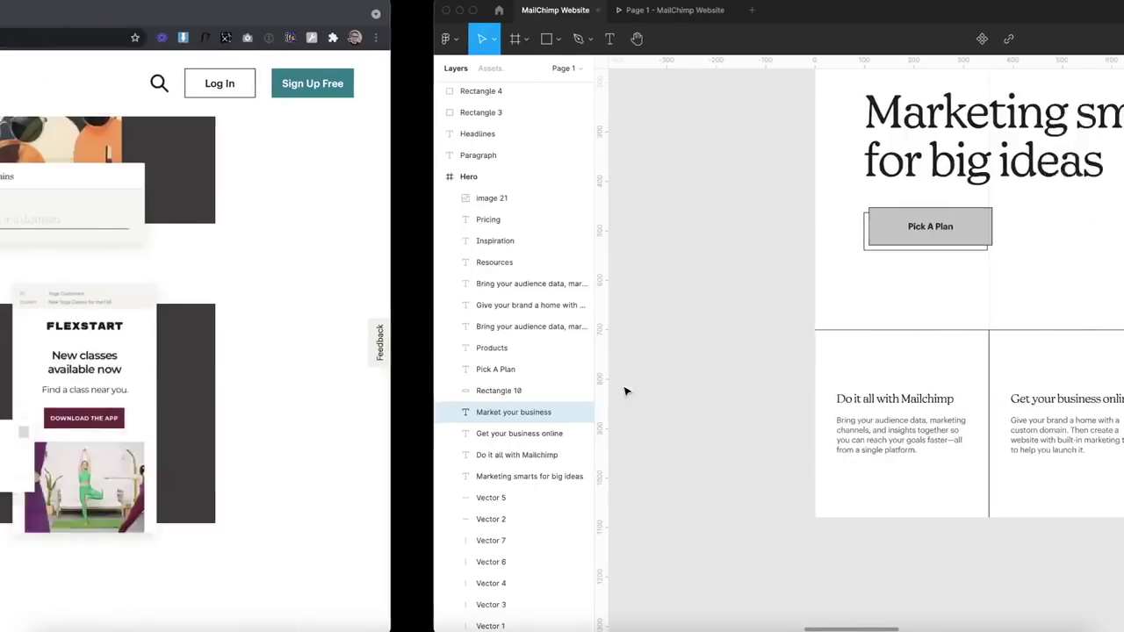
pyautogui.moveTo(308, 428); pyautogui.dragTo(219, 399)
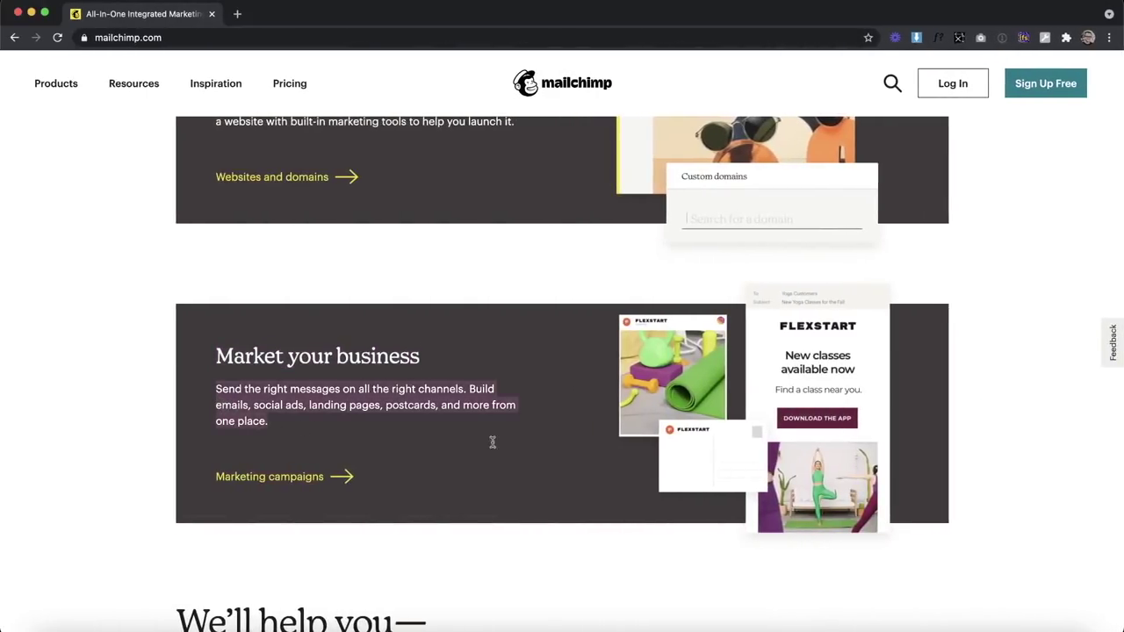
pyautogui.press('super+c')
pyautogui.hotkey('ctrl', 'Right')
pyautogui.click(850, 447)
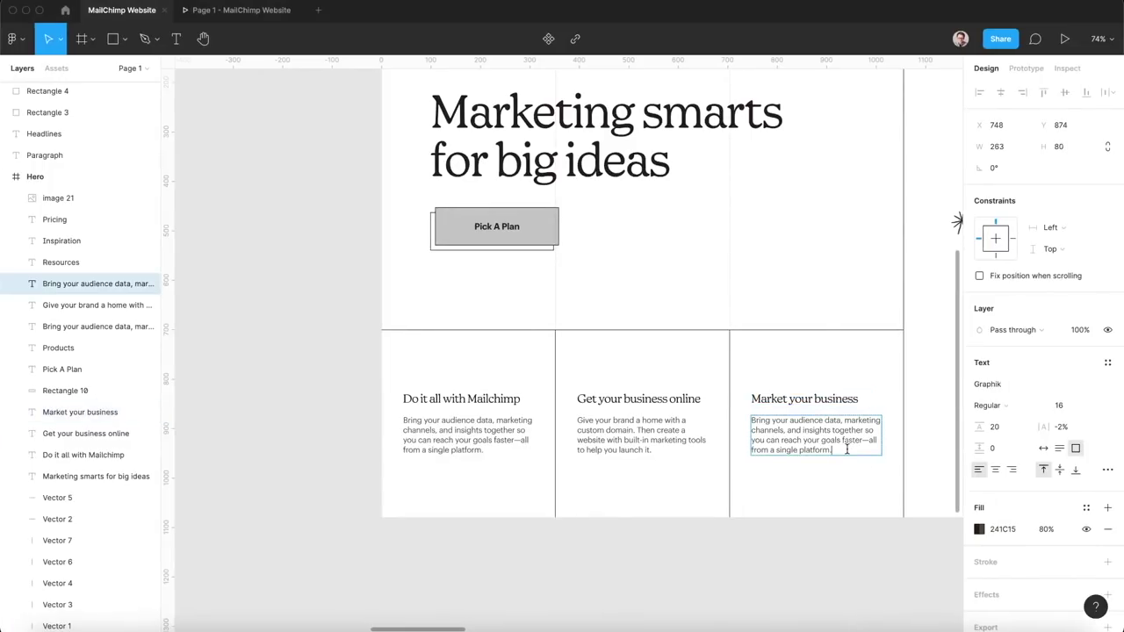
pyautogui.press('super+a')
pyautogui.press('super+v')
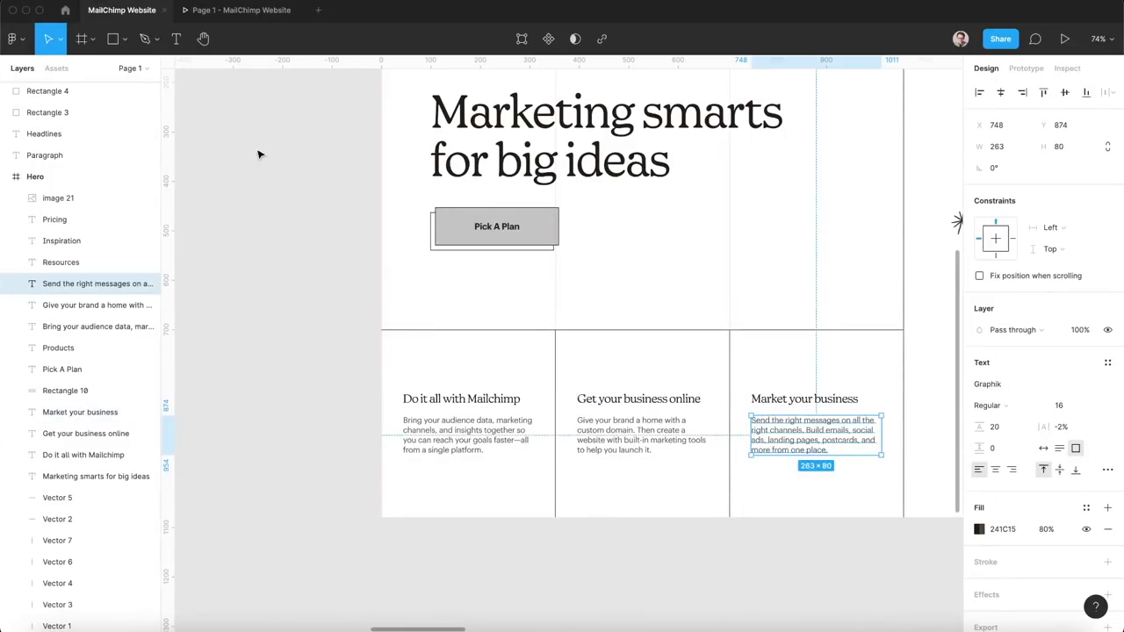
pyautogui.click(258, 153)
pyautogui.scroll(-2, 258, 153)
# Raise the illustration, then draw an 80 px grey bar along the hero bottom and duplicate it rightward.
pyautogui.hscroll(3, 258, 153)
pyautogui.scroll(2, 258, 152)
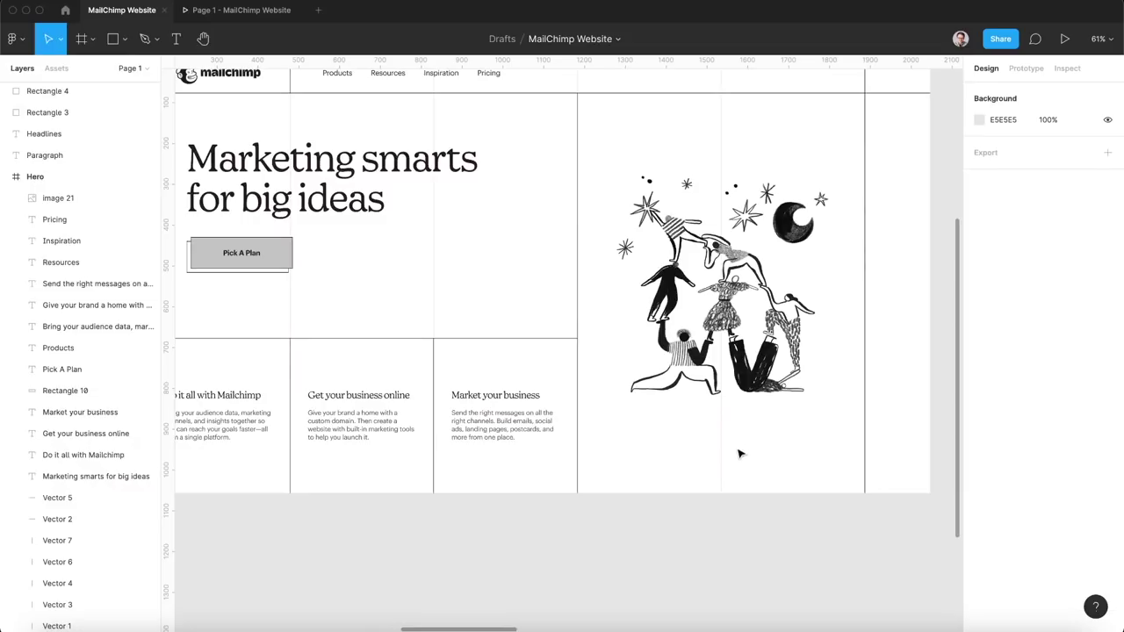
pyautogui.moveTo(759, 323); pyautogui.dragTo(759, 273)
pyautogui.click(698, 440)
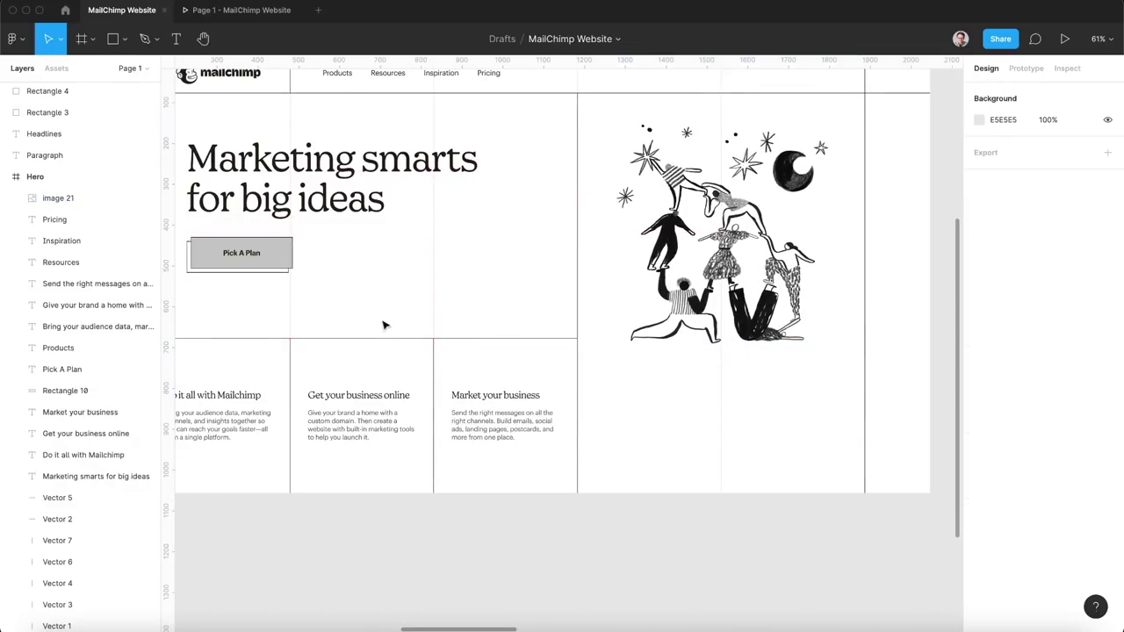
pyautogui.press('r')
pyautogui.moveTo(577, 466); pyautogui.dragTo(722, 494)
pyautogui.moveTo(662, 461); pyautogui.dragTo(661, 459)
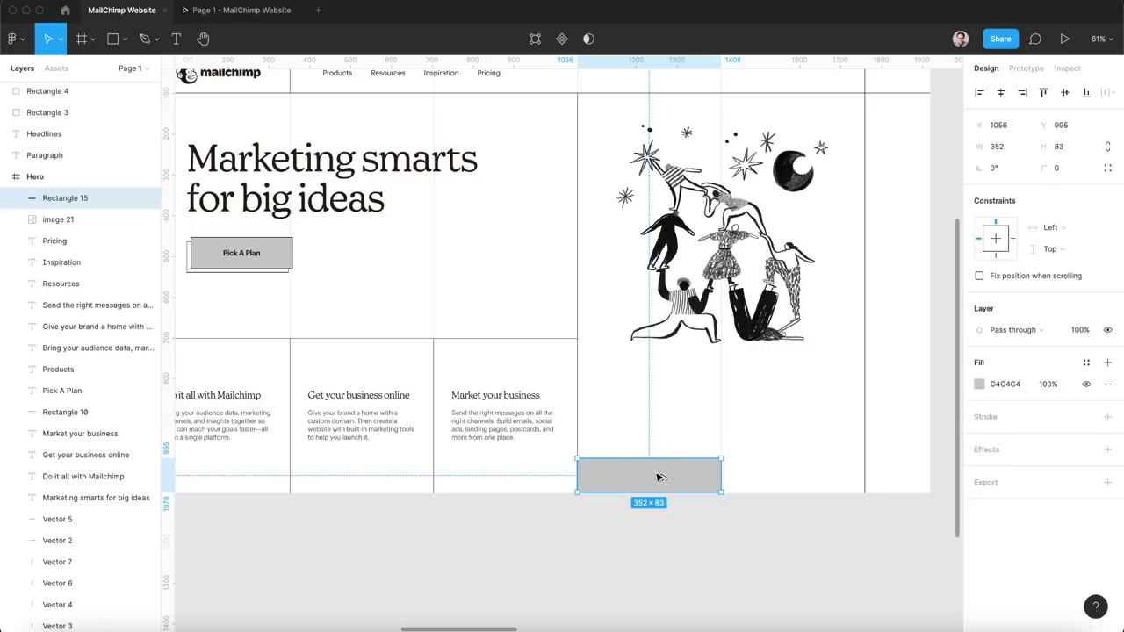
pyautogui.moveTo(660, 477); pyautogui.dragTo(800, 472)
pyautogui.press('Escape')
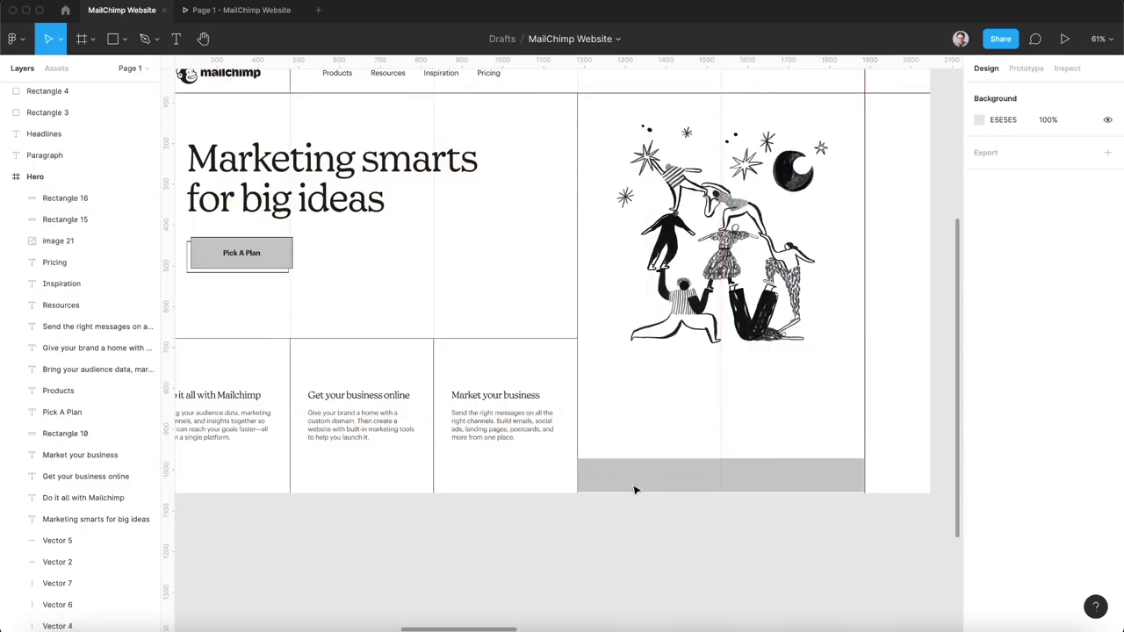
# Copy the Pick A Plan label into the left half of the grey bar.
pyautogui.moveTo(251, 254); pyautogui.dragTo(664, 479)
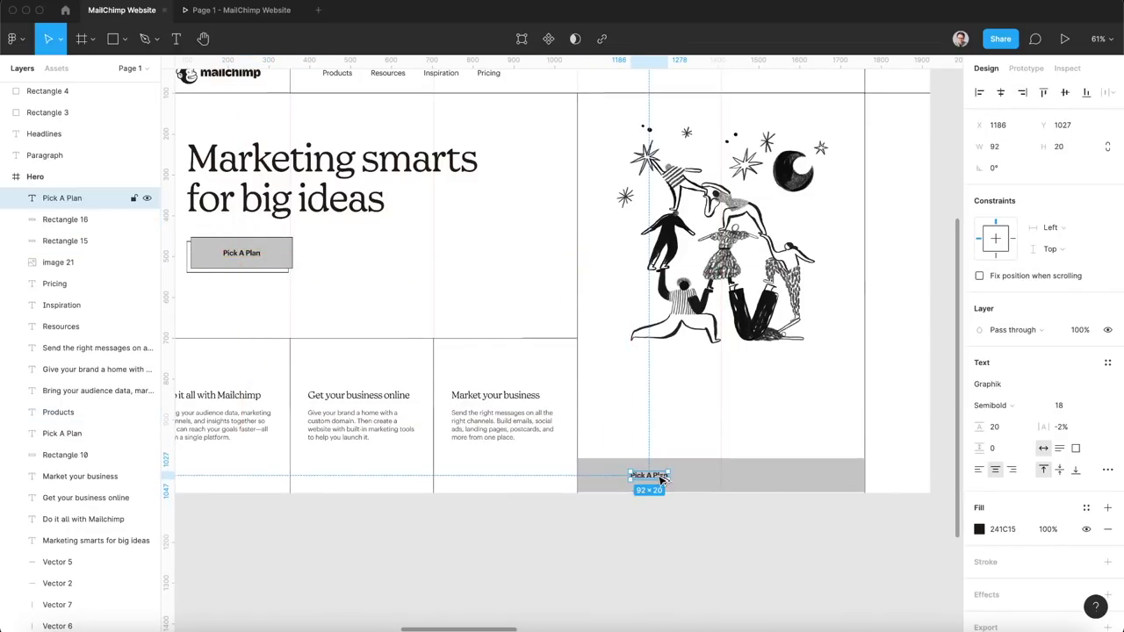
pyautogui.keyDown('shift'); pyautogui.click(705, 488); pyautogui.keyUp('shift')
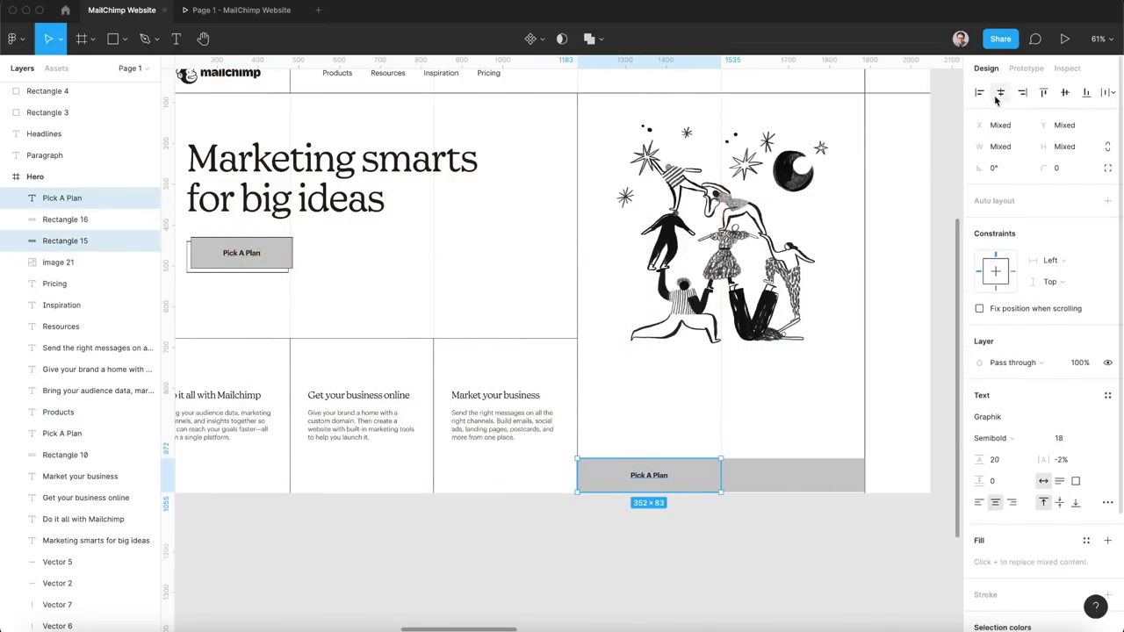
pyautogui.keyDown('shift'); pyautogui.click(822, 466); pyautogui.keyUp('shift')
pyautogui.click(1000, 92)
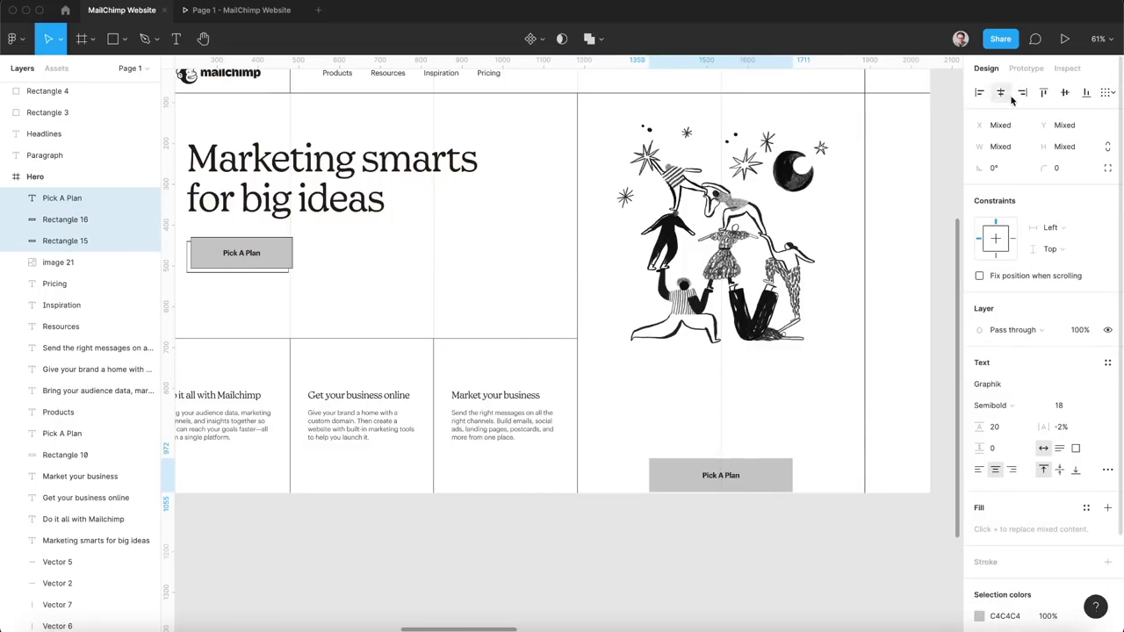
pyautogui.hotkey('ctrl', 'z')
pyautogui.scroll(5, 654, 505)
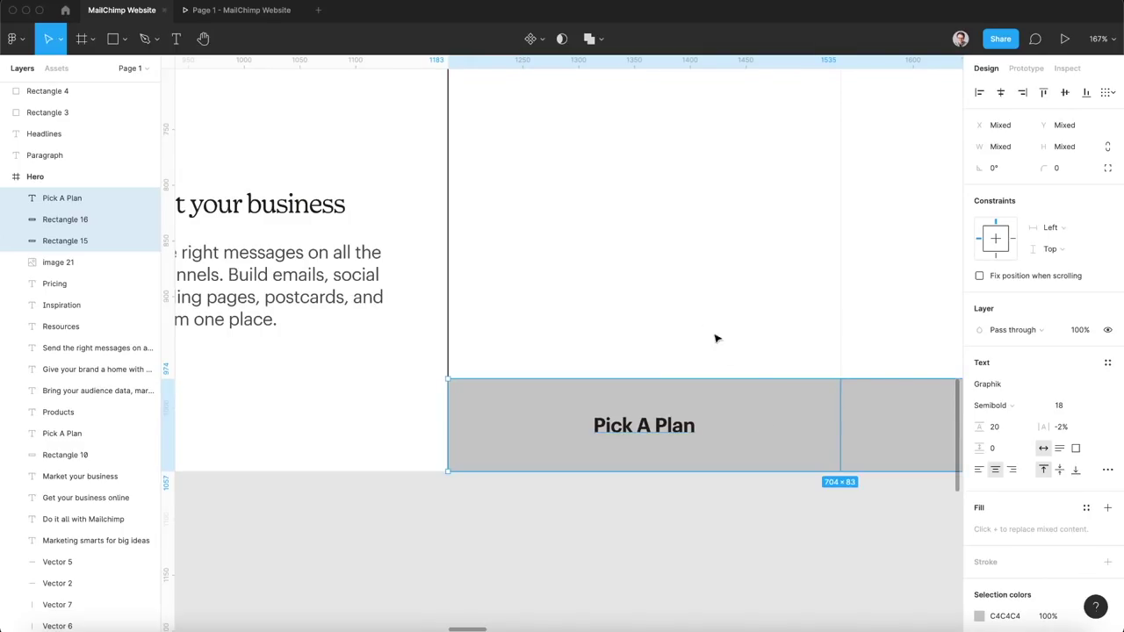
pyautogui.scroll(-6, 703, 329)
# Copy a horizontal divider line onto the grey bar's top edge, stretched across its full width.
pyautogui.keyDown('alt'); pyautogui.moveTo(577, 290); pyautogui.dragTo(755, 367); pyautogui.keyUp('alt')
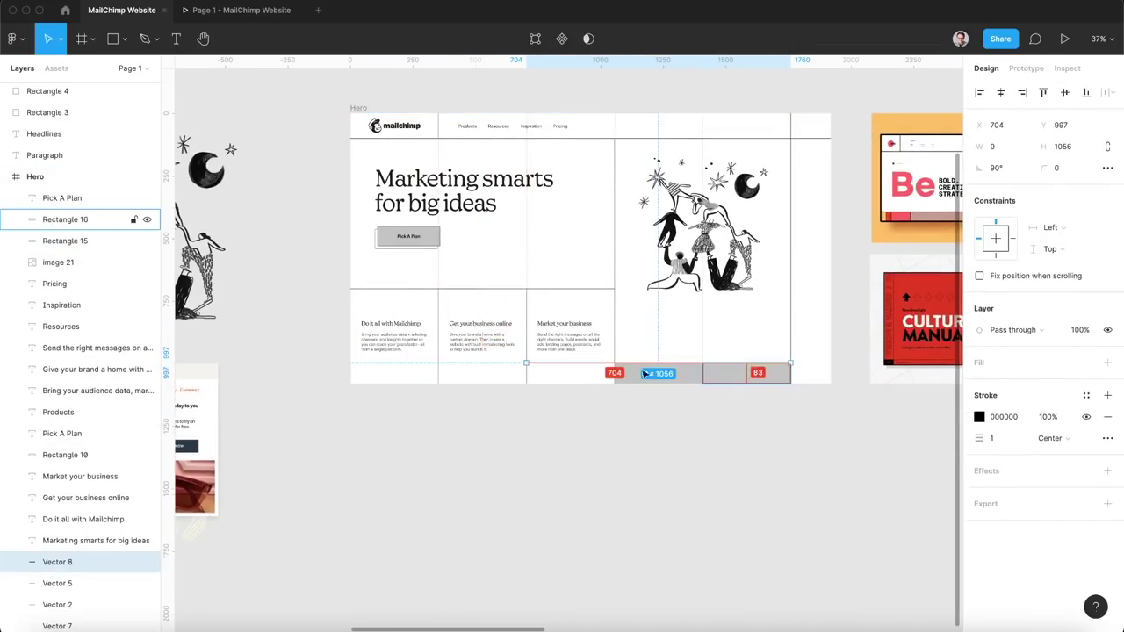
pyautogui.moveTo(525, 363); pyautogui.dragTo(620, 373)
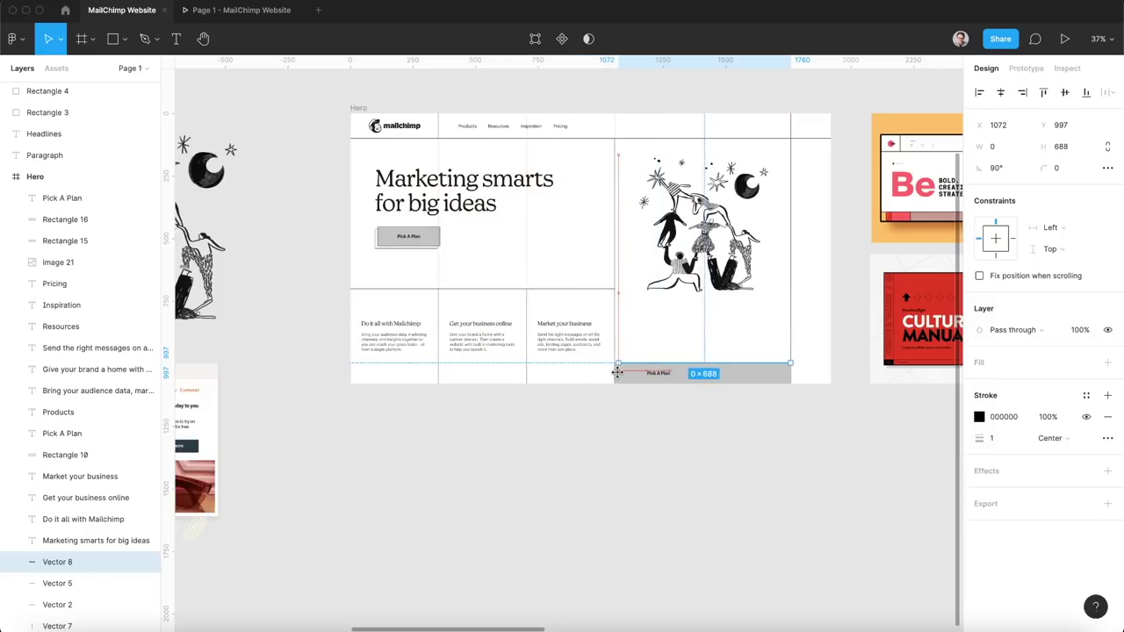
pyautogui.moveTo(617, 373); pyautogui.dragTo(616, 372)
pyautogui.press('Escape')
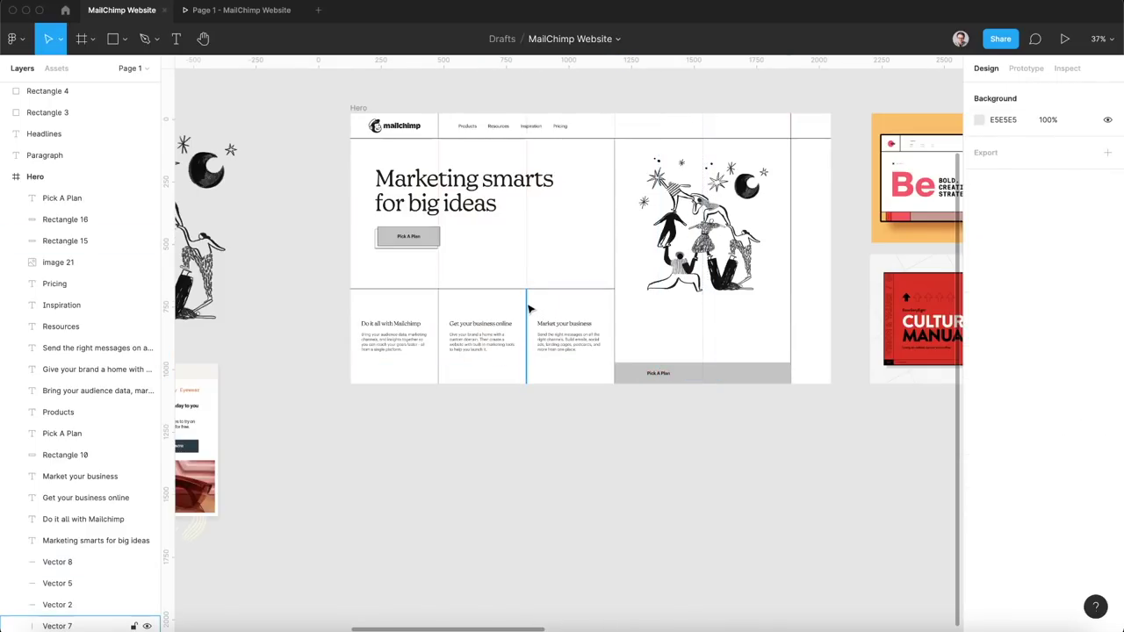
# Copy a vertical divider to the bar's middle at X 1408, trimmed to the bar's 83 px height.
pyautogui.moveTo(529, 308); pyautogui.dragTo(705, 311)
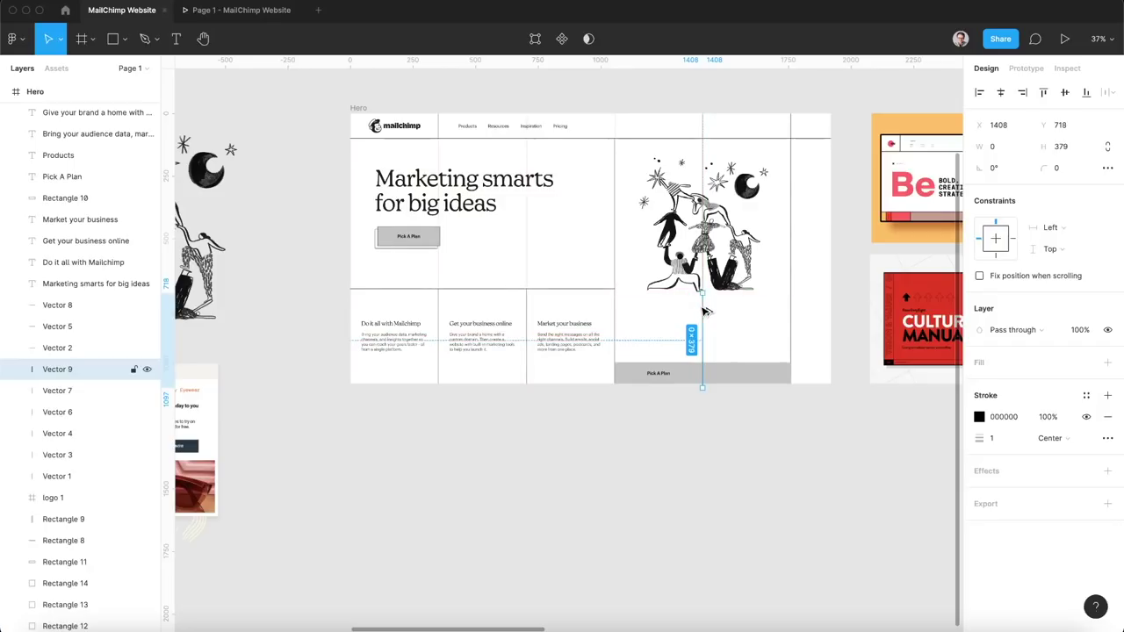
pyautogui.scroll(5, 703, 312)
pyautogui.moveTo(704, 262); pyautogui.dragTo(709, 503)
pyautogui.scroll(-2, 717, 587)
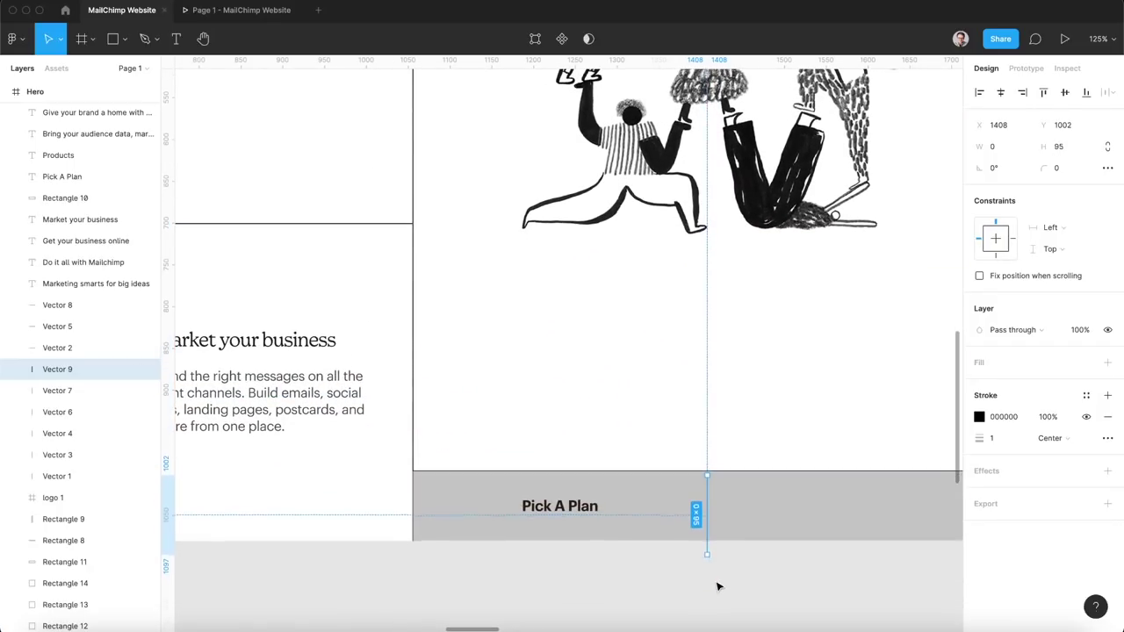
pyautogui.moveTo(708, 554); pyautogui.dragTo(707, 538)
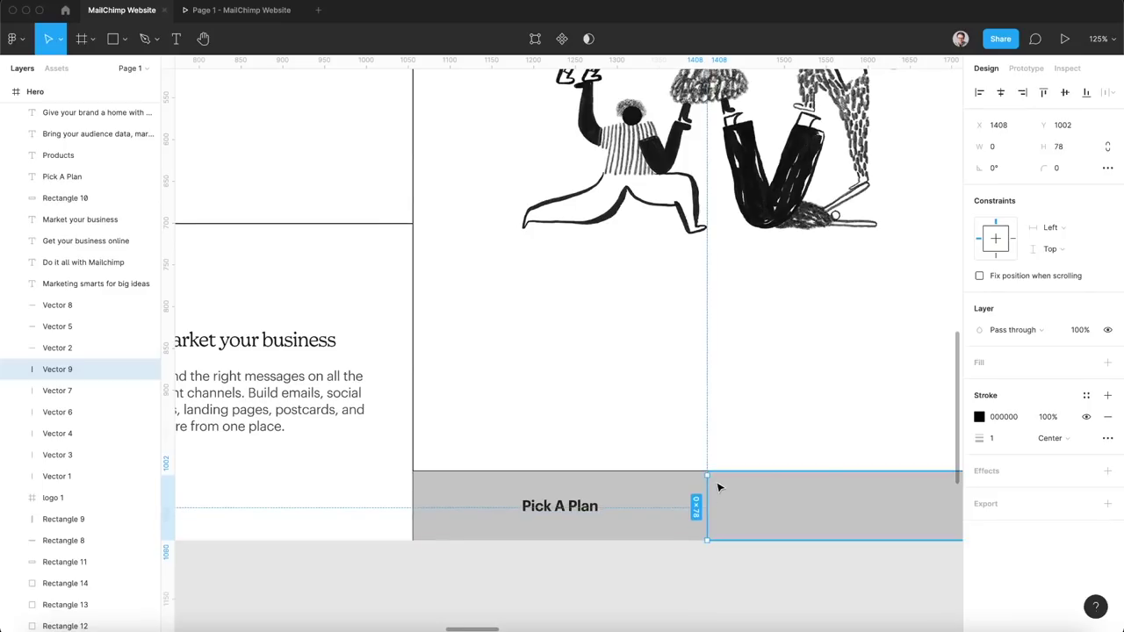
pyautogui.scroll(5, 718, 485)
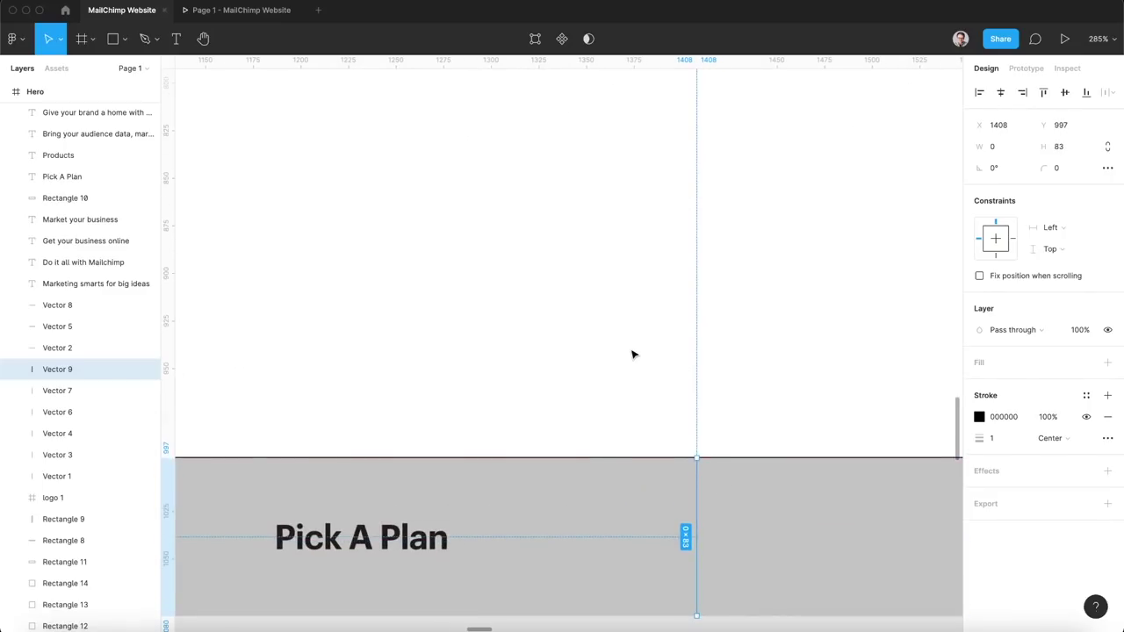
pyautogui.scroll(-5, 632, 355)
pyautogui.click(513, 432)
# Retitle the label 'Log In' and add a 'Sign Up Free' copy in the bar's right half.
pyautogui.doubleClick(513, 432)
pyautogui.hotkey('ctrl', 'Left')
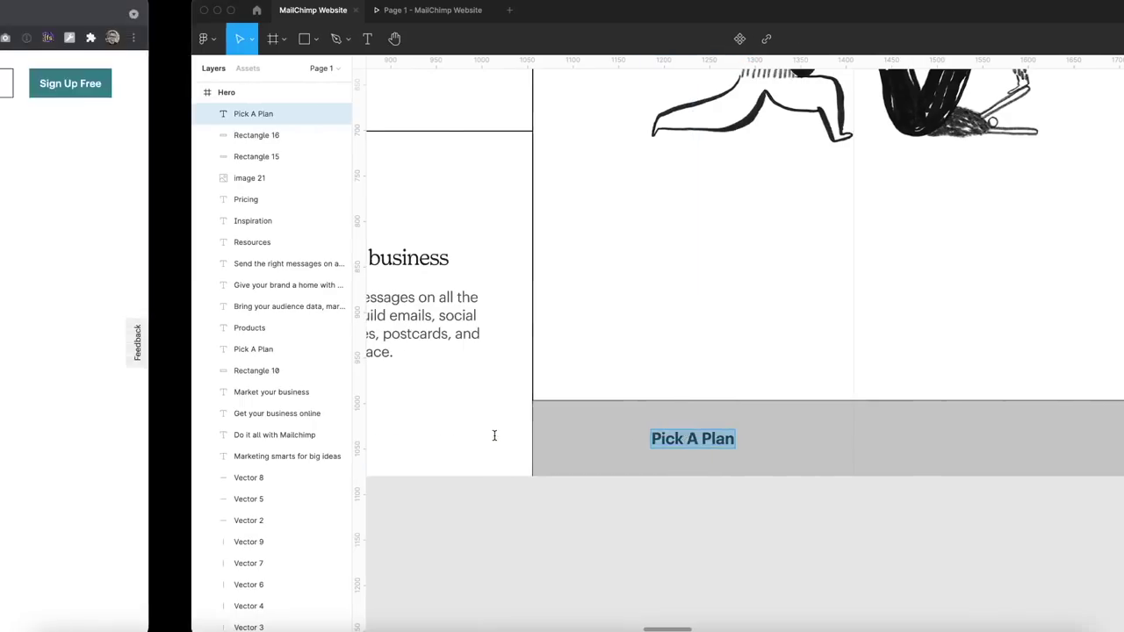
pyautogui.hotkey('ctrl', 'Right')
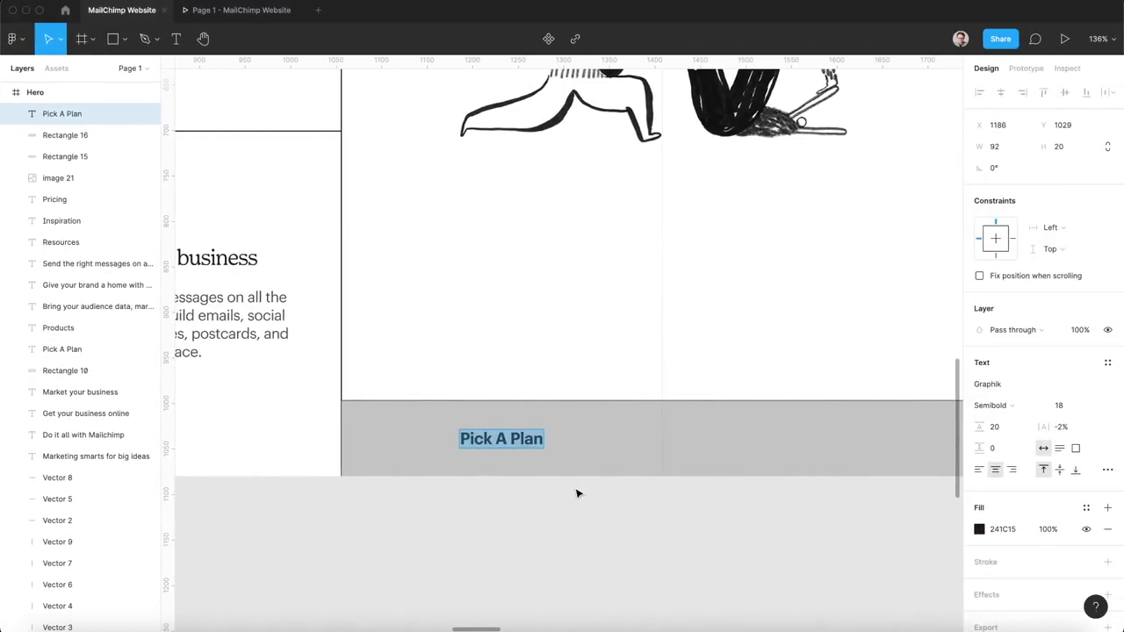
pyautogui.write('Log In')
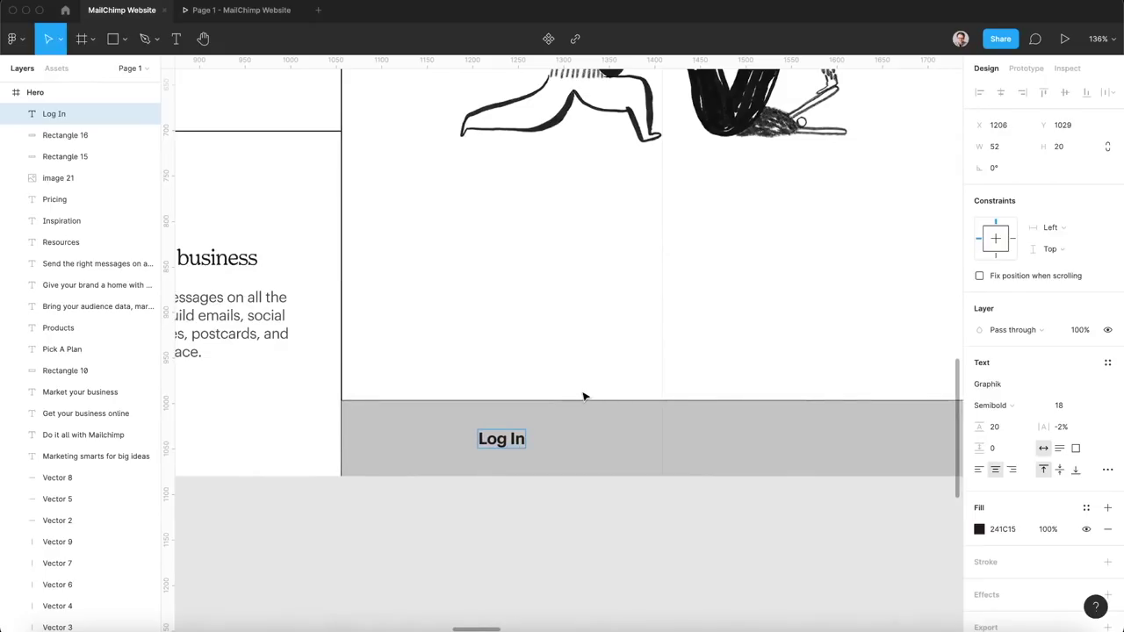
pyautogui.moveTo(497, 443); pyautogui.dragTo(821, 452)
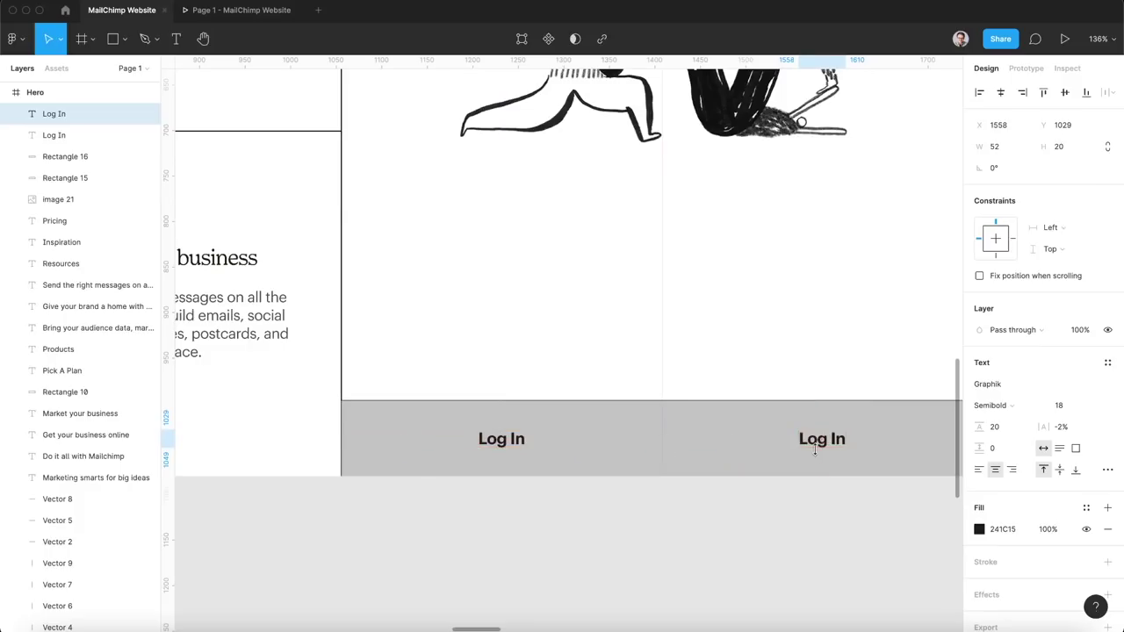
pyautogui.doubleClick(813, 437)
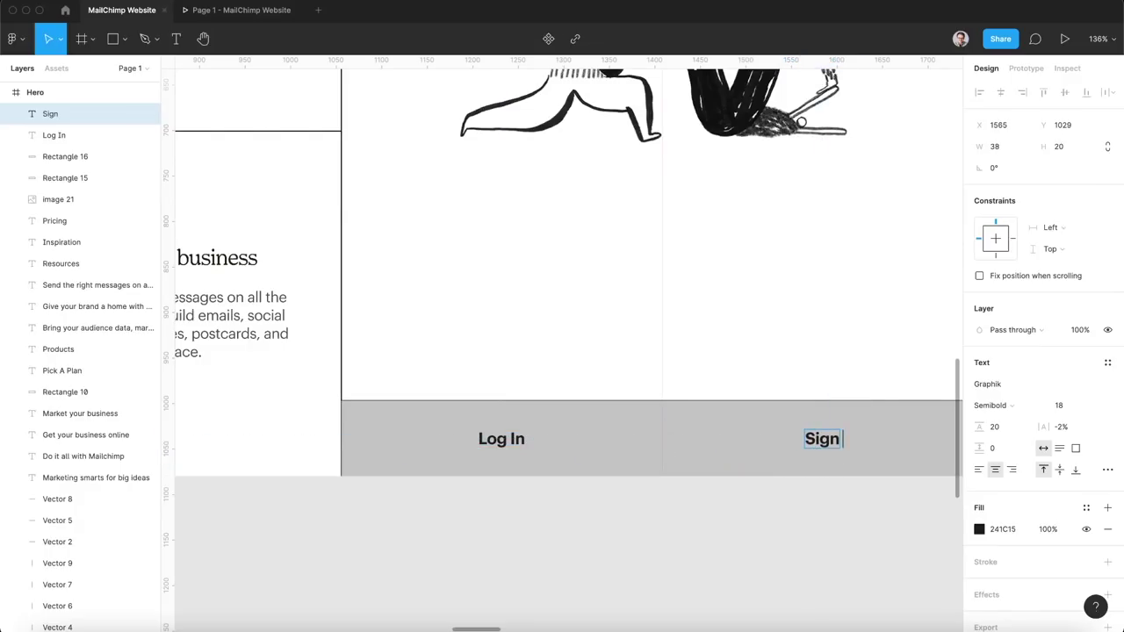
pyautogui.write('Sign Up Free')
pyautogui.press('Escape')
# Send both grey rectangles behind the divider lines and zoom out to the whole canvas.
pyautogui.click(712, 460)
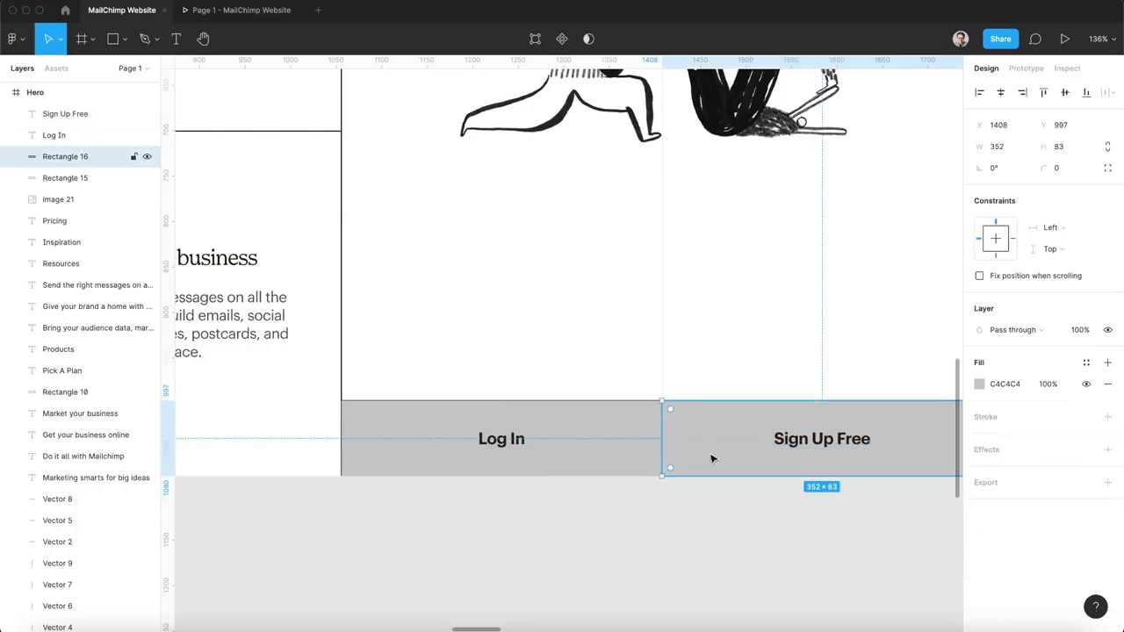
pyautogui.keyDown('shift'); pyautogui.click(565, 452); pyautogui.keyUp('shift')
pyautogui.press('[')
pyautogui.click(589, 506)
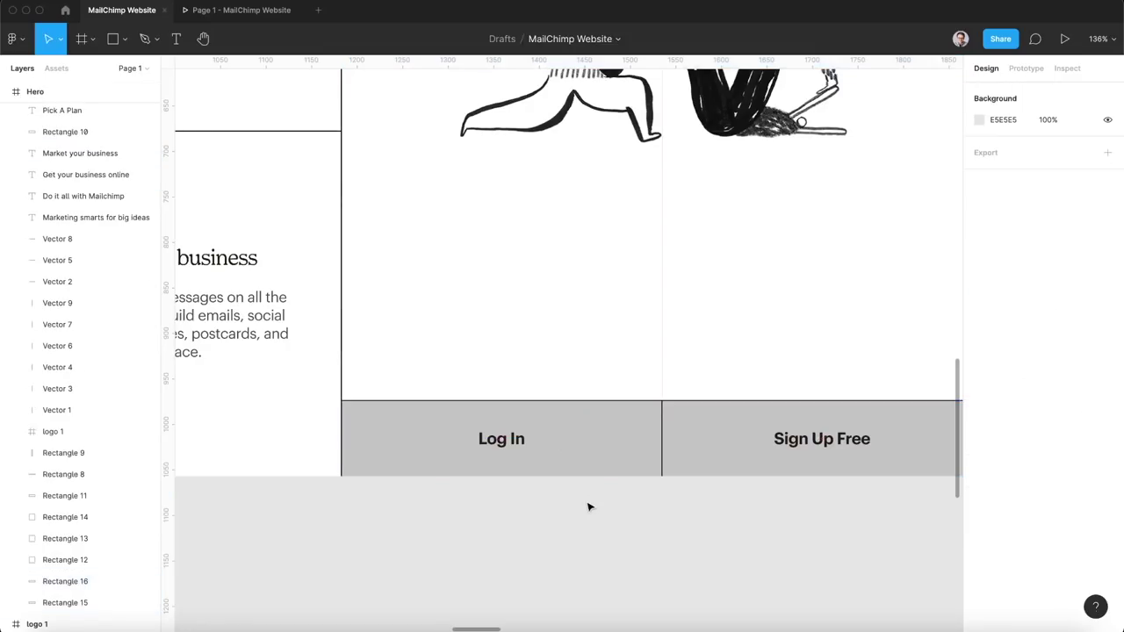
pyautogui.hotkey('shift', '1')
# Zoom in on the magnifier search icon and move it into the hero's top bar.
pyautogui.scroll(-2, 589, 507)
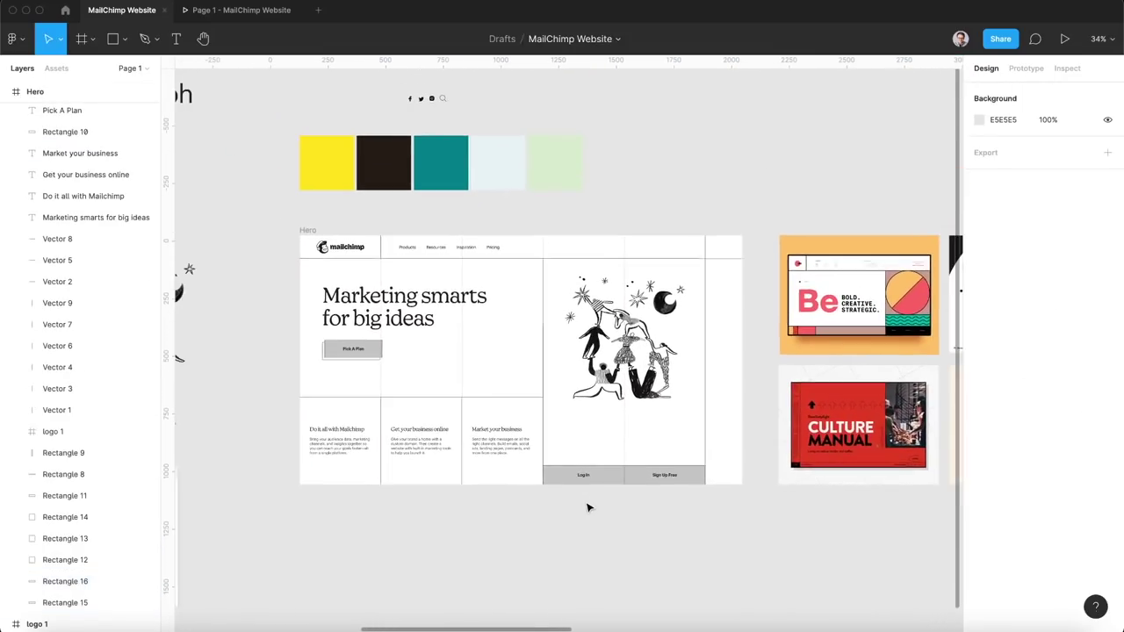
pyautogui.scroll(2, 527, 184)
pyautogui.hscroll(-1, 491, 166)
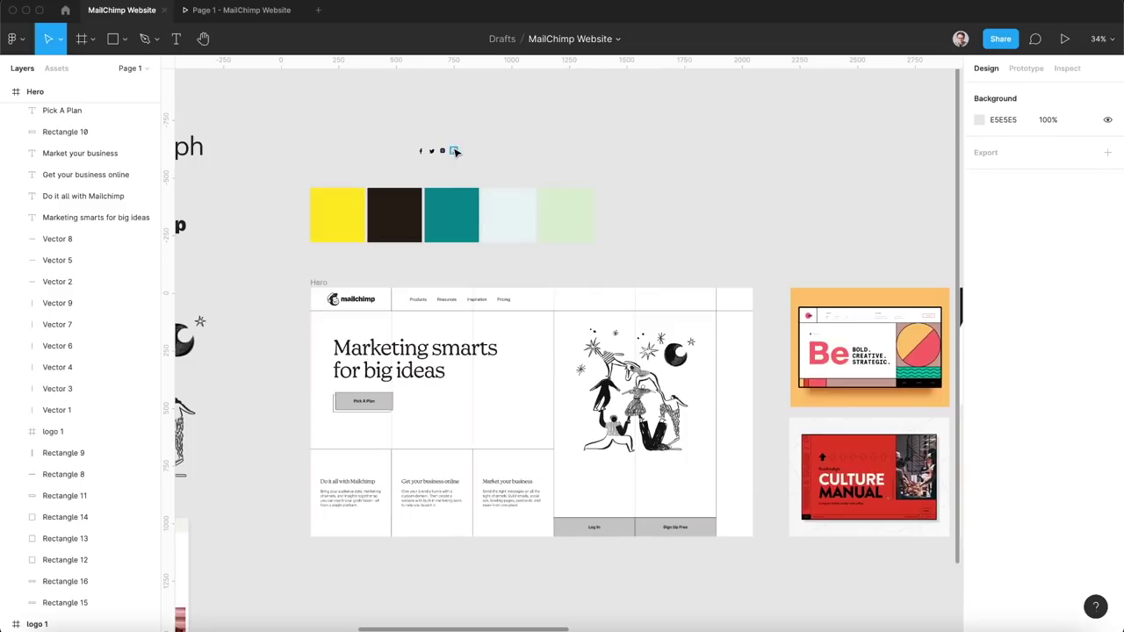
pyautogui.click(455, 151)
pyautogui.hotkey('ctrl', 'Left')
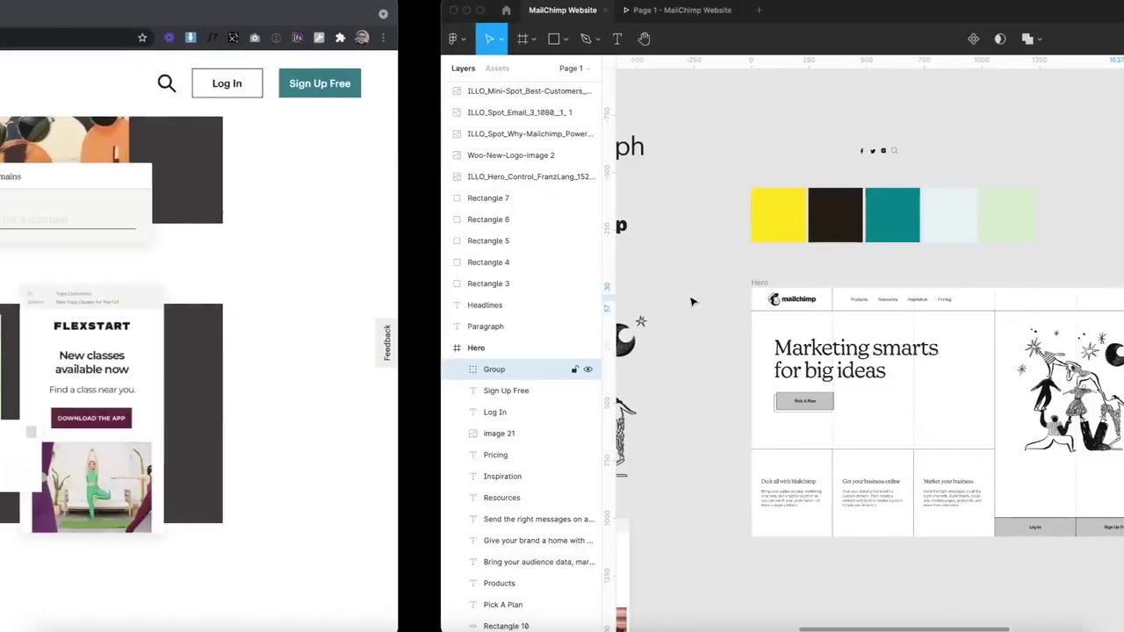
pyautogui.hotkey('ctrl', 'Right')
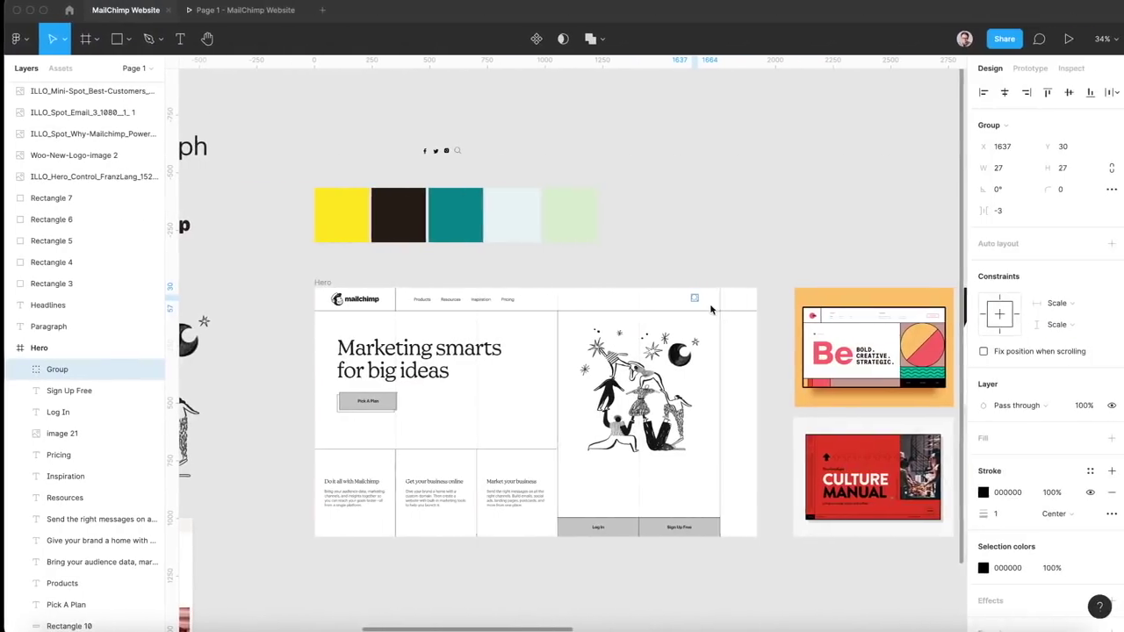
pyautogui.hotkey('shift', '2')
pyautogui.moveTo(614, 318); pyautogui.dragTo(652, 325)
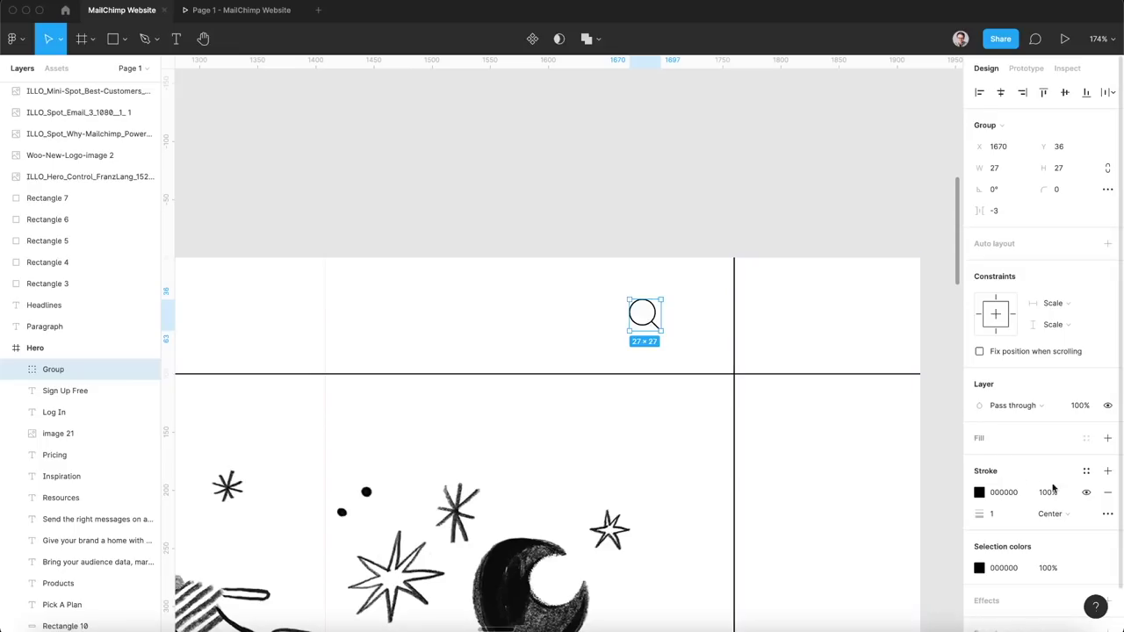
# Thicken all of the magnifier's strokes to weight 3.
pyautogui.click(1106, 569)
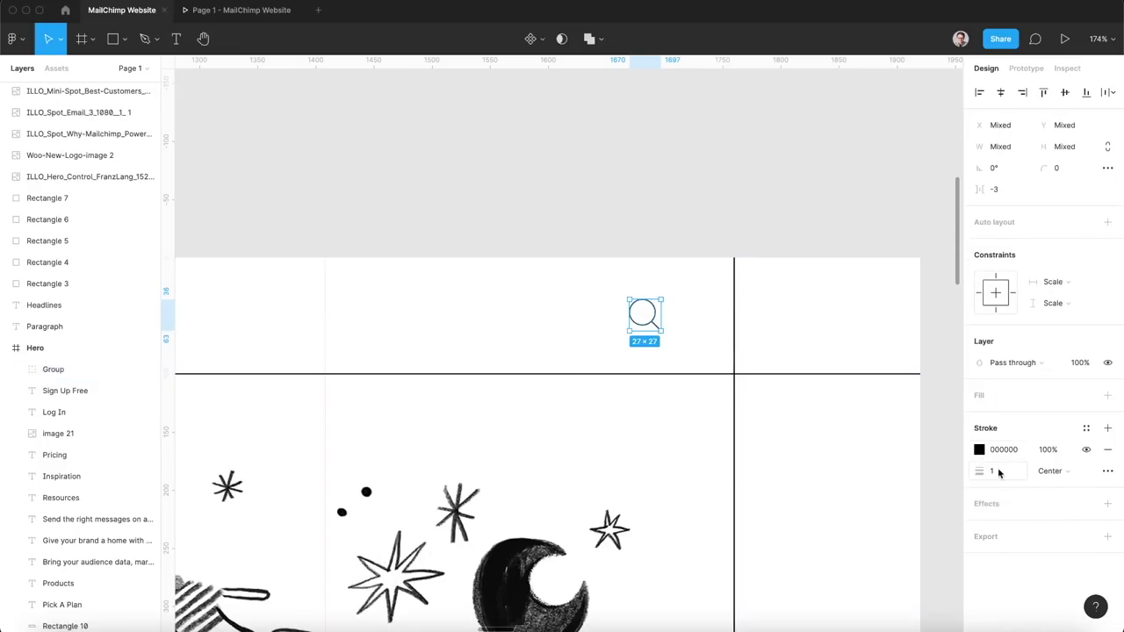
pyautogui.click(998, 473)
pyautogui.write('0')
pyautogui.press('Return')
pyautogui.click(665, 143)
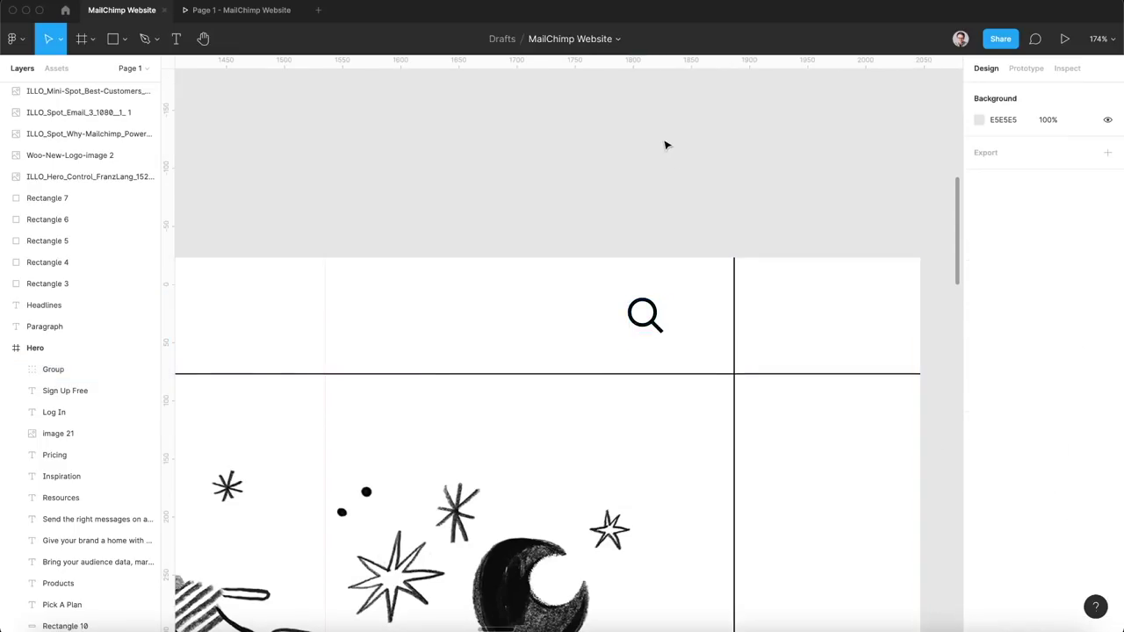
# Position the magnifier at X 1653, Y 36 within its nav cell, checking edge spacing.
pyautogui.scroll(3, 623, 329)
pyautogui.click(652, 309)
pyautogui.moveTo(736, 326); pyautogui.dragTo(760, 320)
pyautogui.hotkey('shift', 'Left')
pyautogui.hotkey('shift', 'Left')
pyautogui.hotkey('shift', 'Left')
pyautogui.hotkey('shift', 'Left')
pyautogui.hotkey('shift', 'Left')
pyautogui.hotkey('shift', 'Left')
pyautogui.hotkey('shift', 'Left')
pyautogui.hotkey('shift', 'Left')
pyautogui.press('alt')
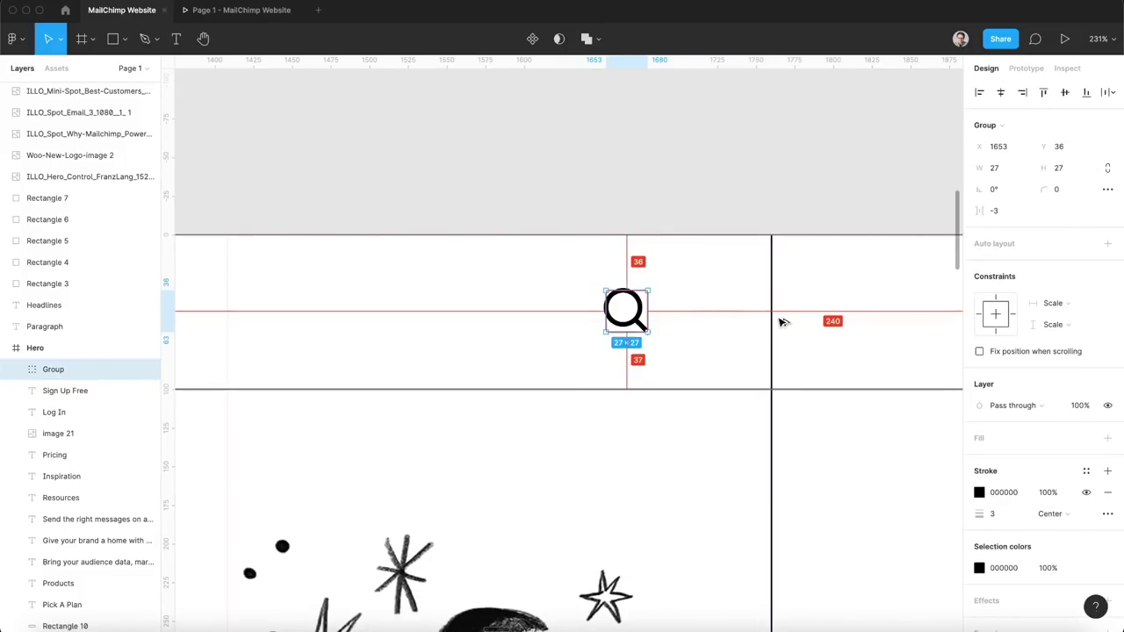
pyautogui.click(723, 150)
pyautogui.scroll(-3, 723, 150)
# Draw a straight line with the Pen tool in the top-right nav cell.
pyautogui.hscroll(2, 715, 201)
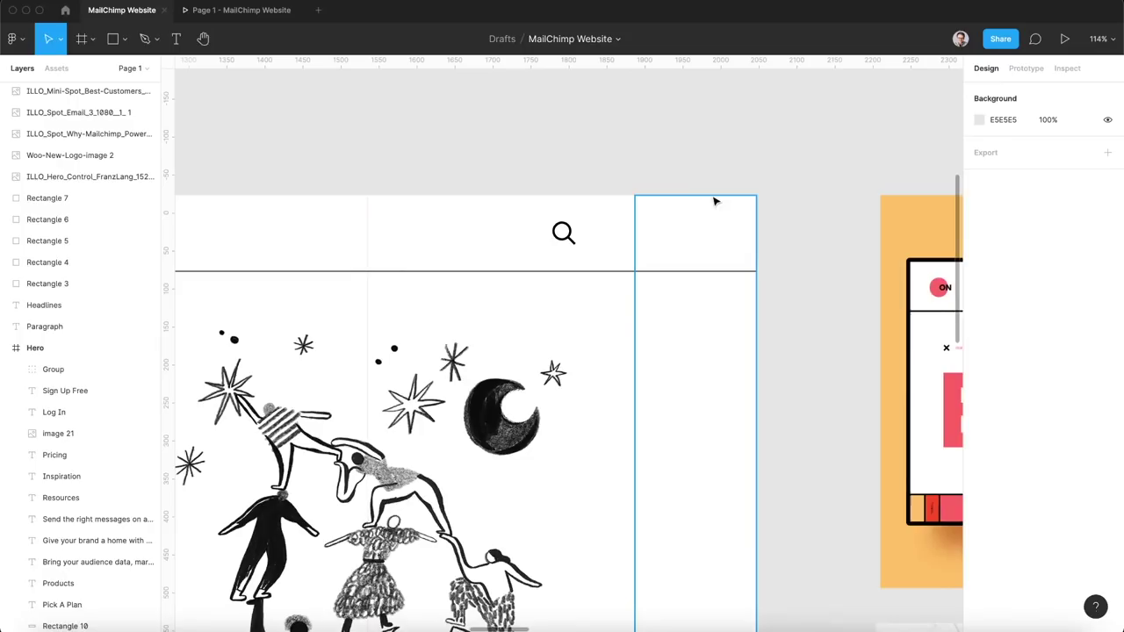
pyautogui.scroll(3, 699, 205)
pyautogui.scroll(5, 699, 206)
pyautogui.press('p')
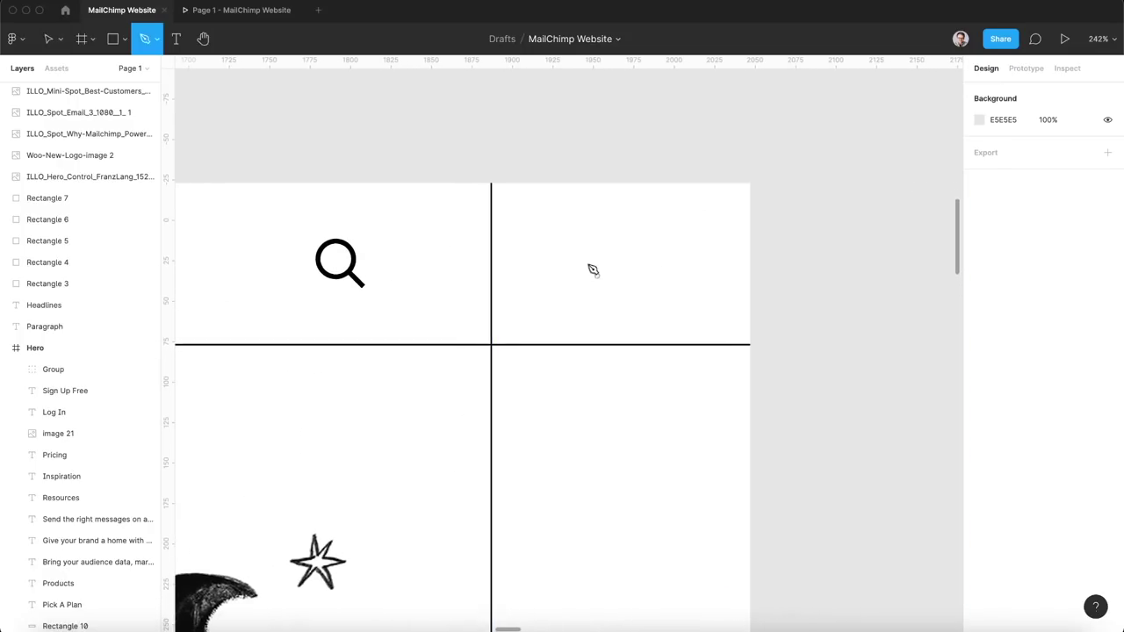
pyautogui.click(563, 247)
pyautogui.press('Escape')
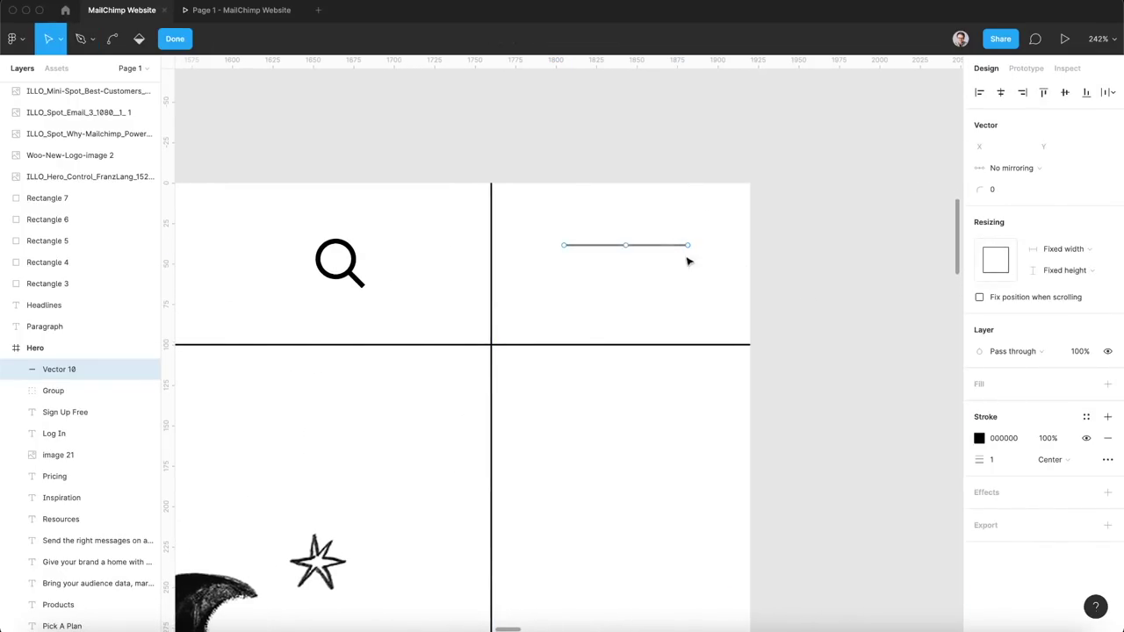
pyautogui.press('Escape')
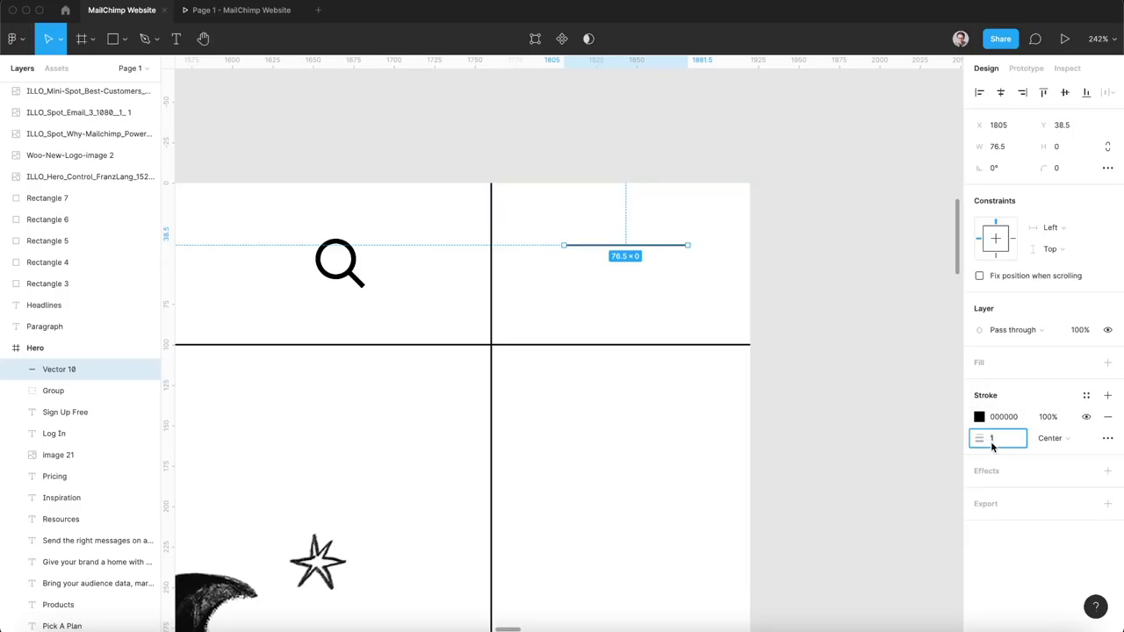
pyautogui.click(843, 337)
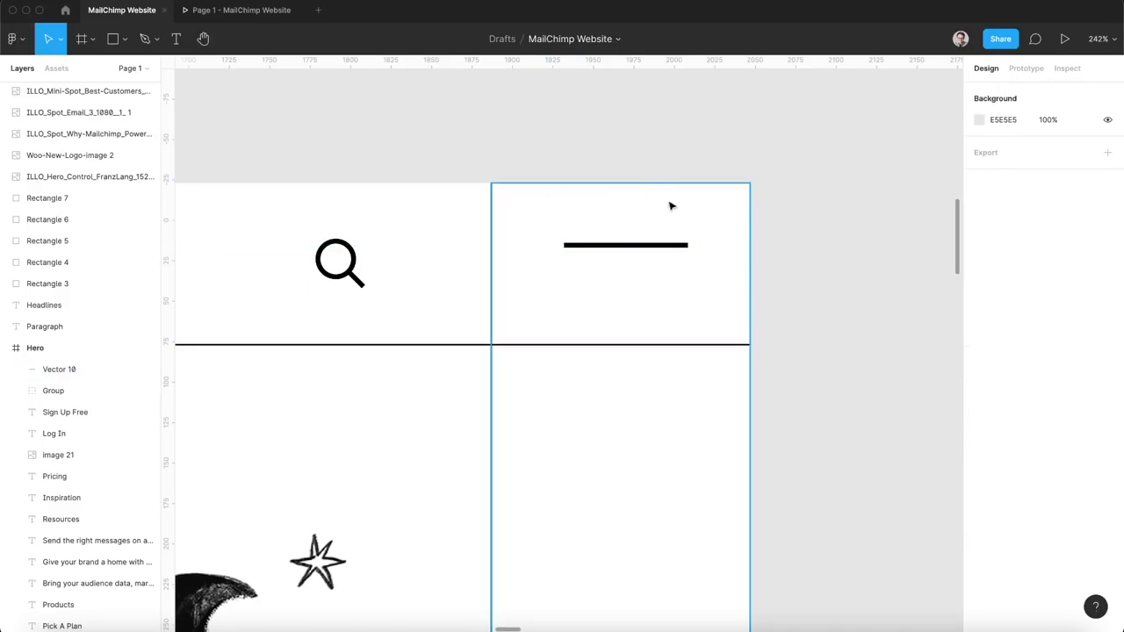
# Copy the line just below, group both into a menu icon, nudge it and preview it.
pyautogui.moveTo(643, 245); pyautogui.dragTo(653, 277)
pyautogui.keyDown('shift'); pyautogui.click(652, 247); pyautogui.keyUp('shift')
pyautogui.press('super+g')
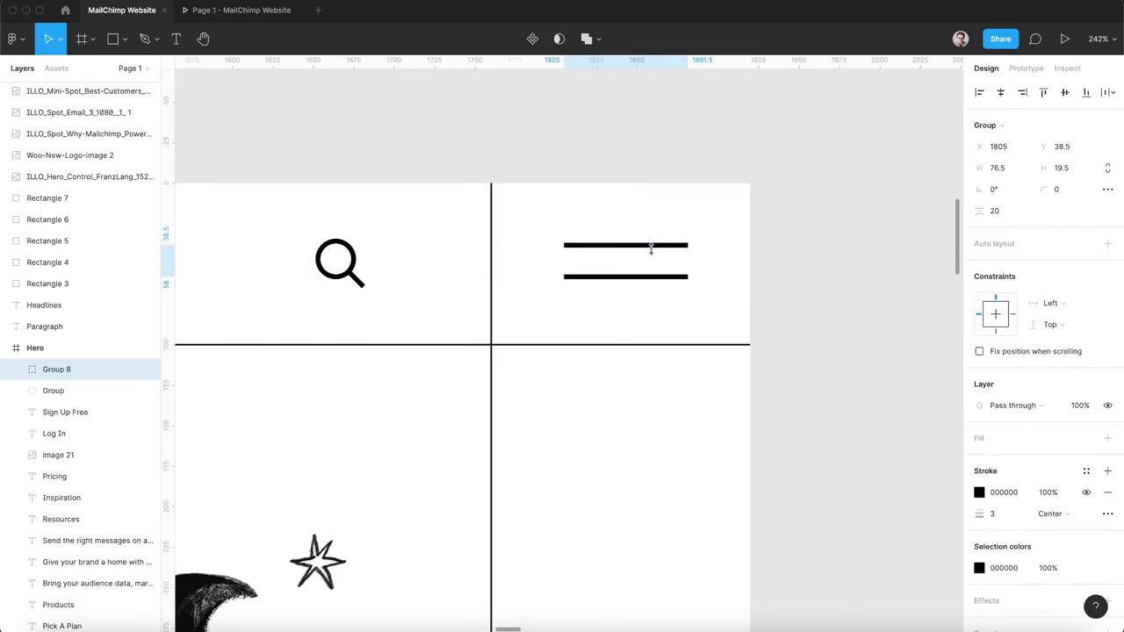
pyautogui.moveTo(640, 266); pyautogui.dragTo(636, 271)
pyautogui.click(241, 9)
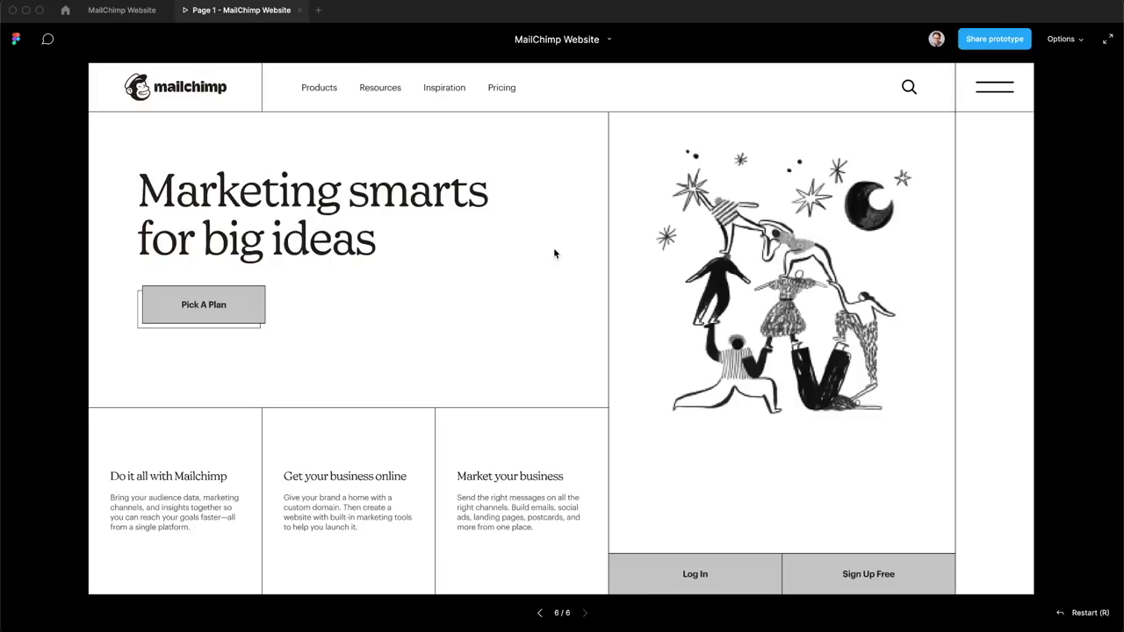
pyautogui.click(121, 9)
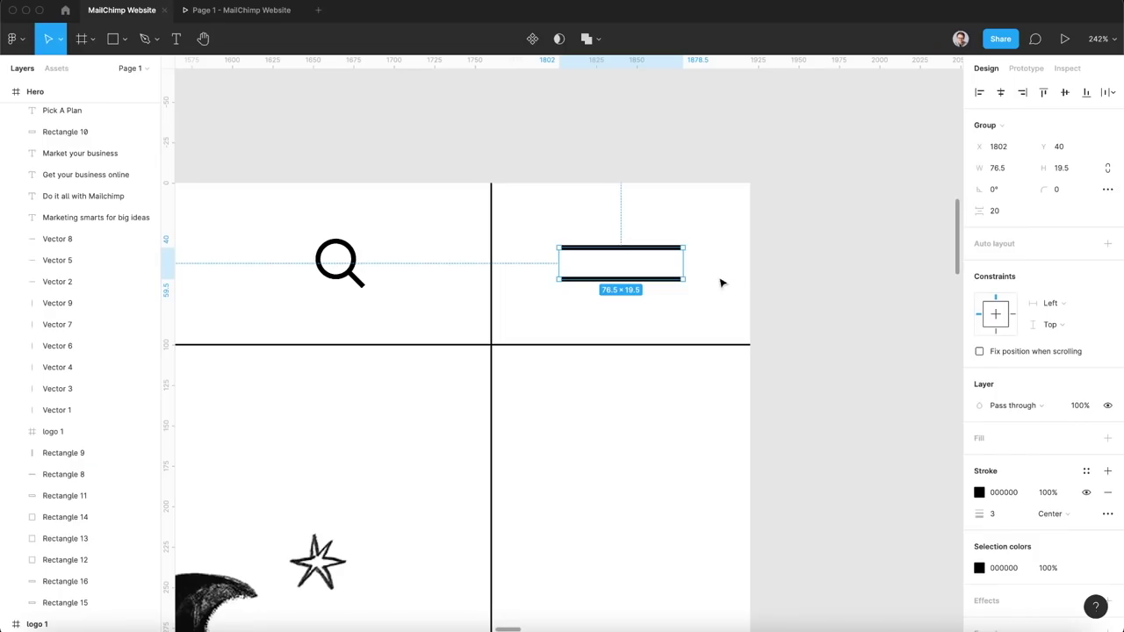
# Tighten the gap between the two menu lines and check it in the prototype preview.
pyautogui.press('alt')
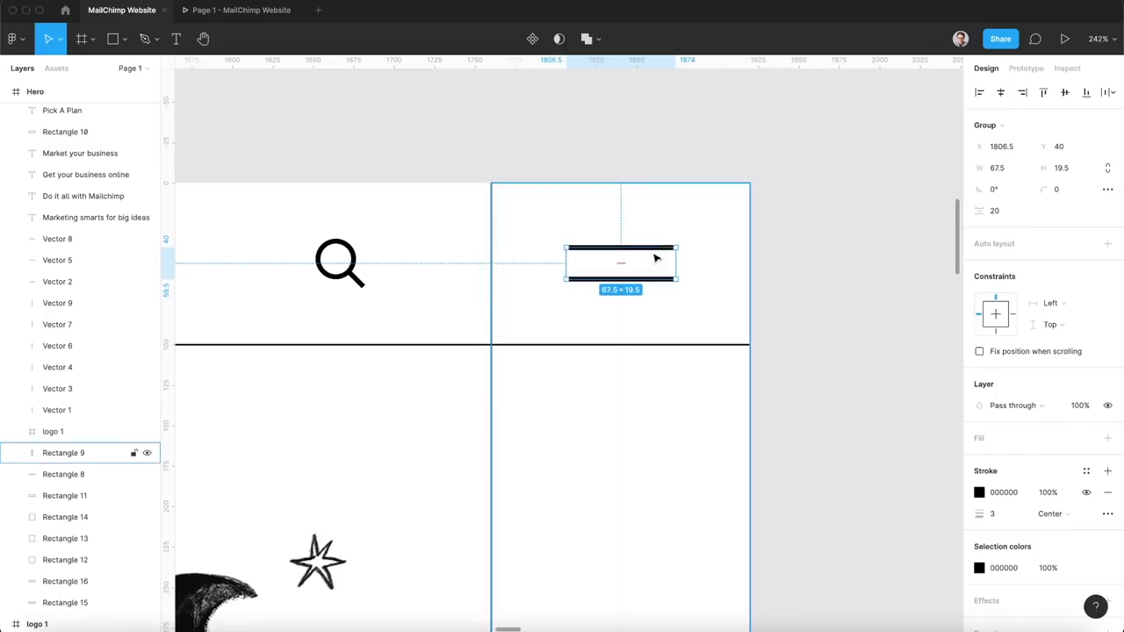
pyautogui.moveTo(637, 247); pyautogui.dragTo(638, 251)
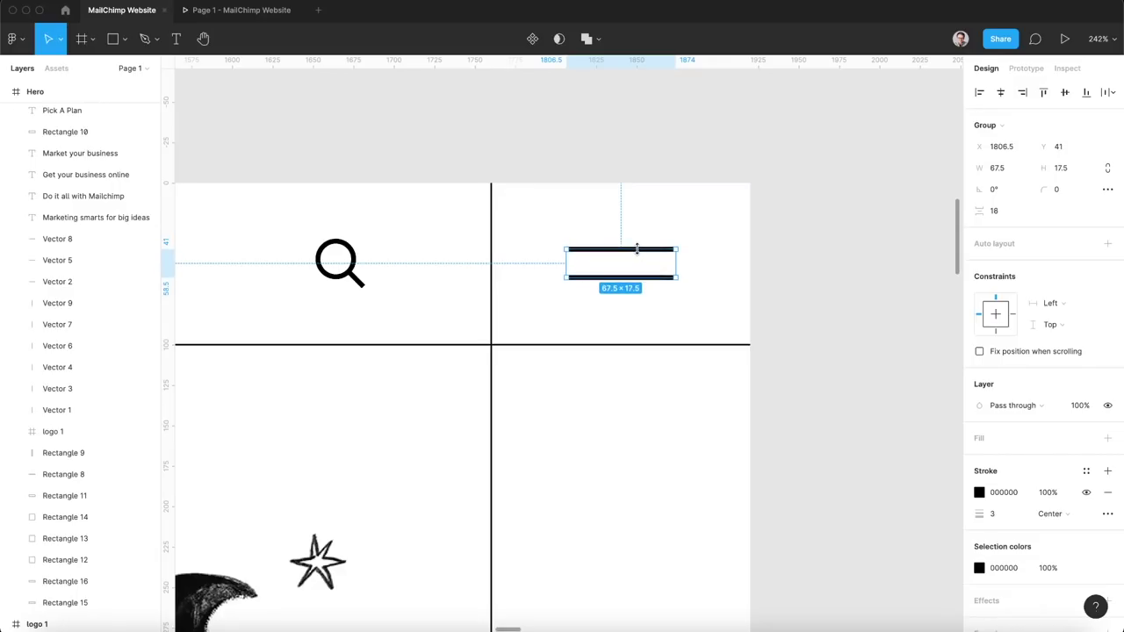
pyautogui.click(246, 11)
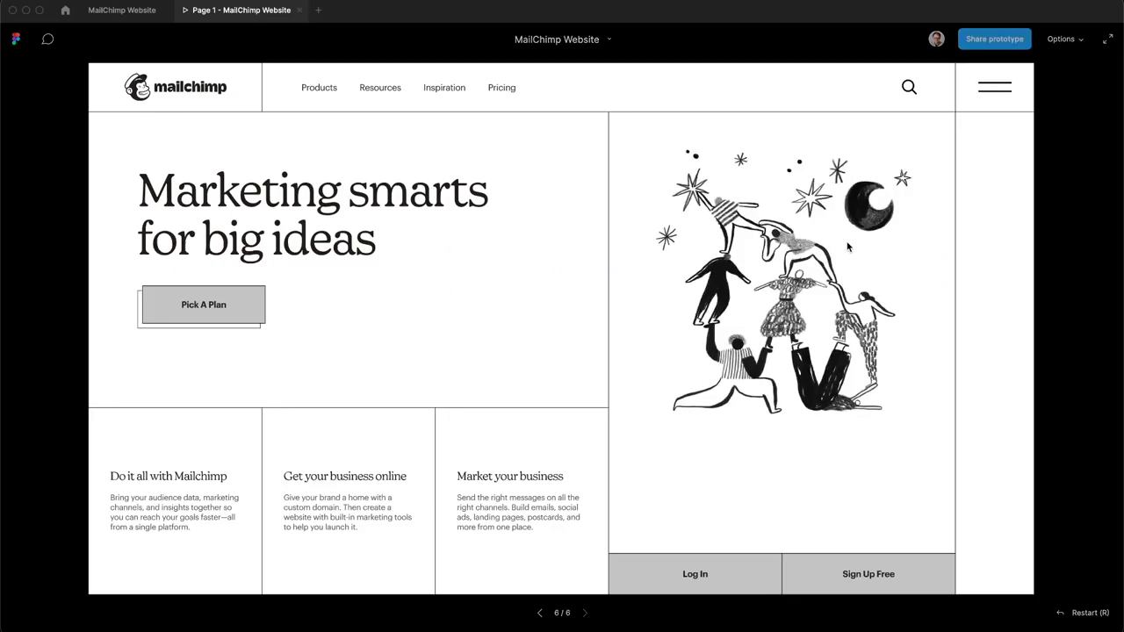
pyautogui.click(120, 10)
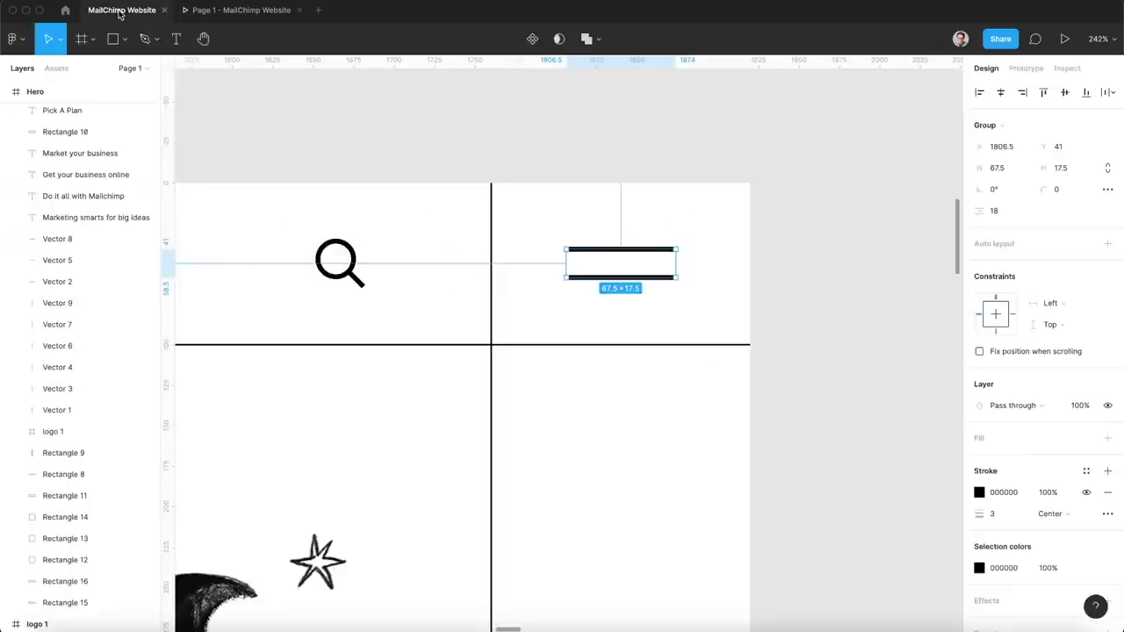
# Shorten the menu icon's lower line to 50 wide and preview the result.
pyautogui.scroll(5, 642, 274)
pyautogui.doubleClick(621, 275)
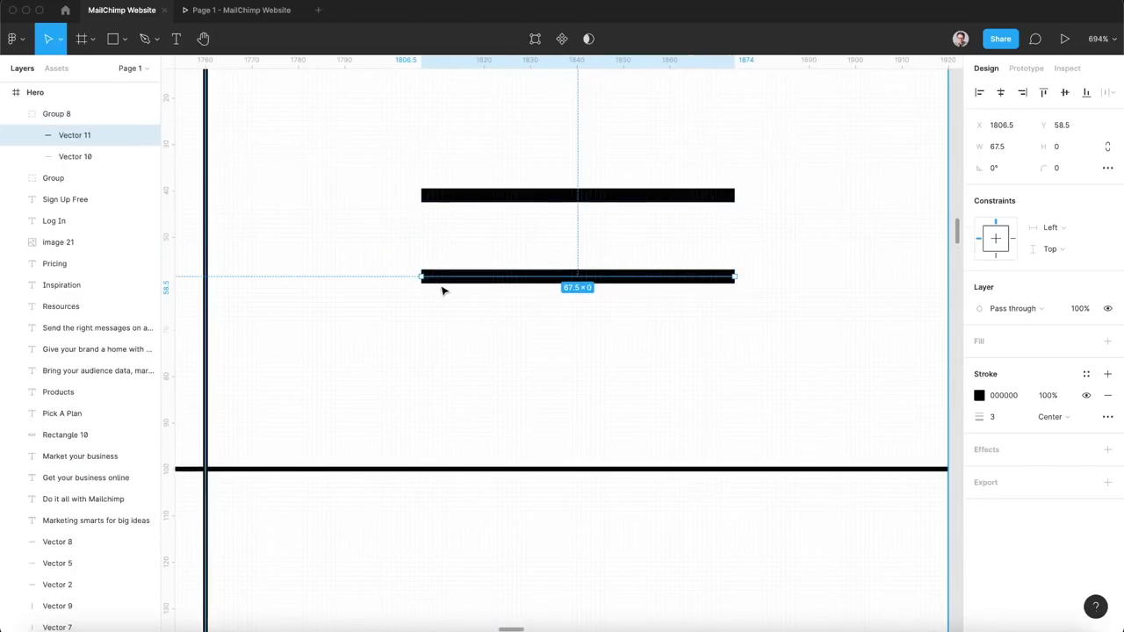
pyautogui.moveTo(420, 276); pyautogui.dragTo(502, 282)
pyautogui.scroll(-8, 665, 259)
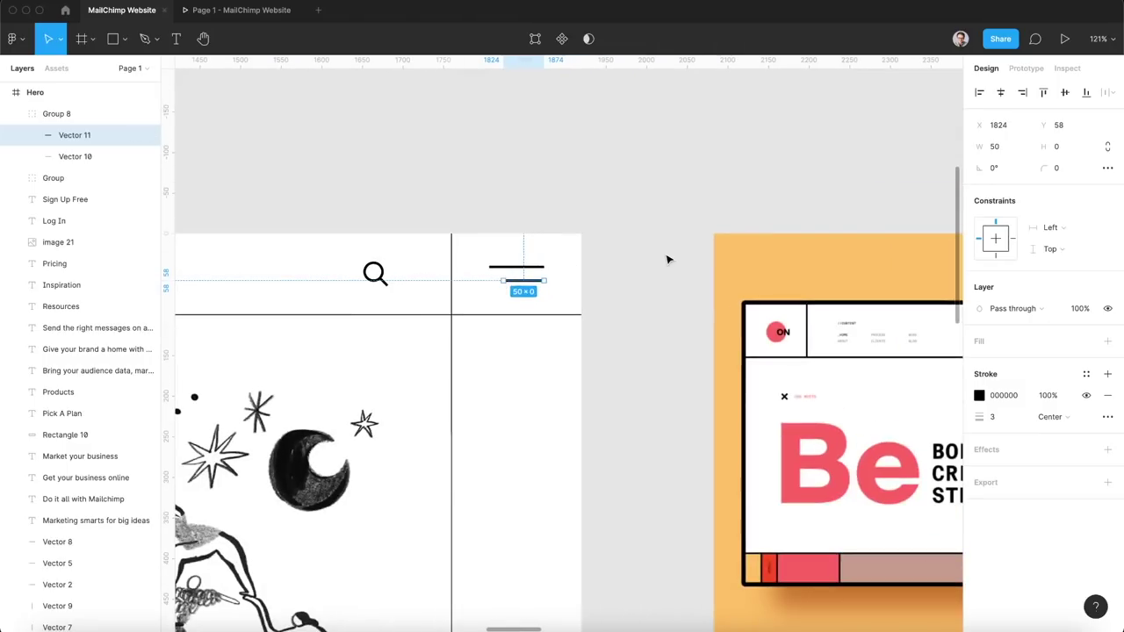
pyautogui.click(622, 239)
pyautogui.click(242, 11)
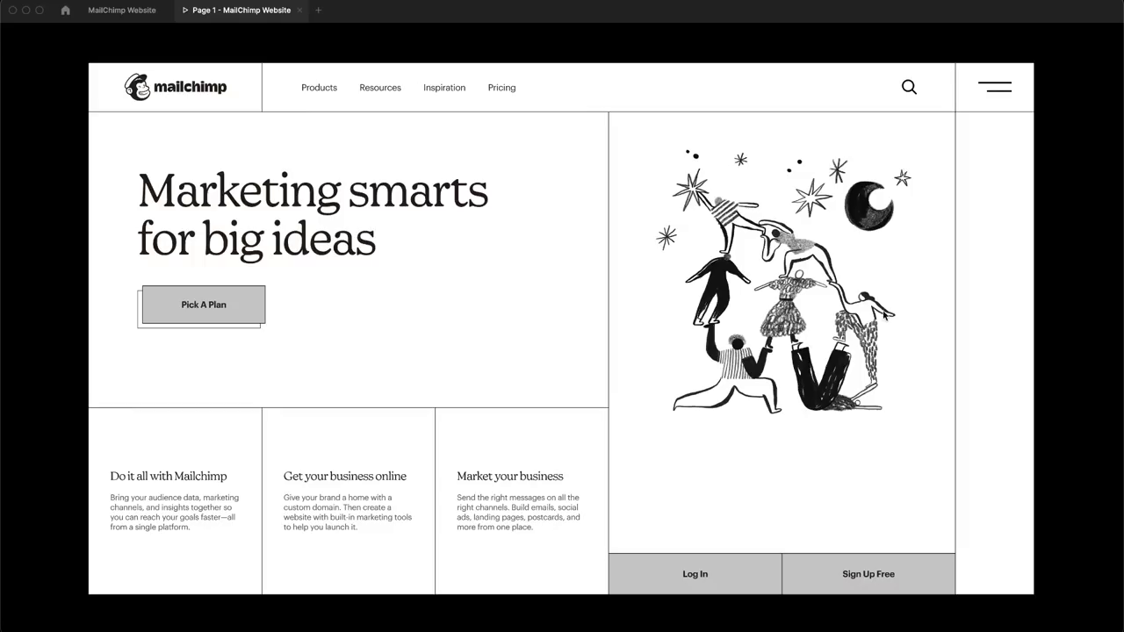
pyautogui.click(123, 11)
# Draw a tall thin rectangle in the hero's right column and give it a black outline.
pyautogui.scroll(-2, 792, 289)
pyautogui.hscroll(3, 793, 289)
pyautogui.hscroll(-2, 793, 289)
pyautogui.scroll(-3, 795, 288)
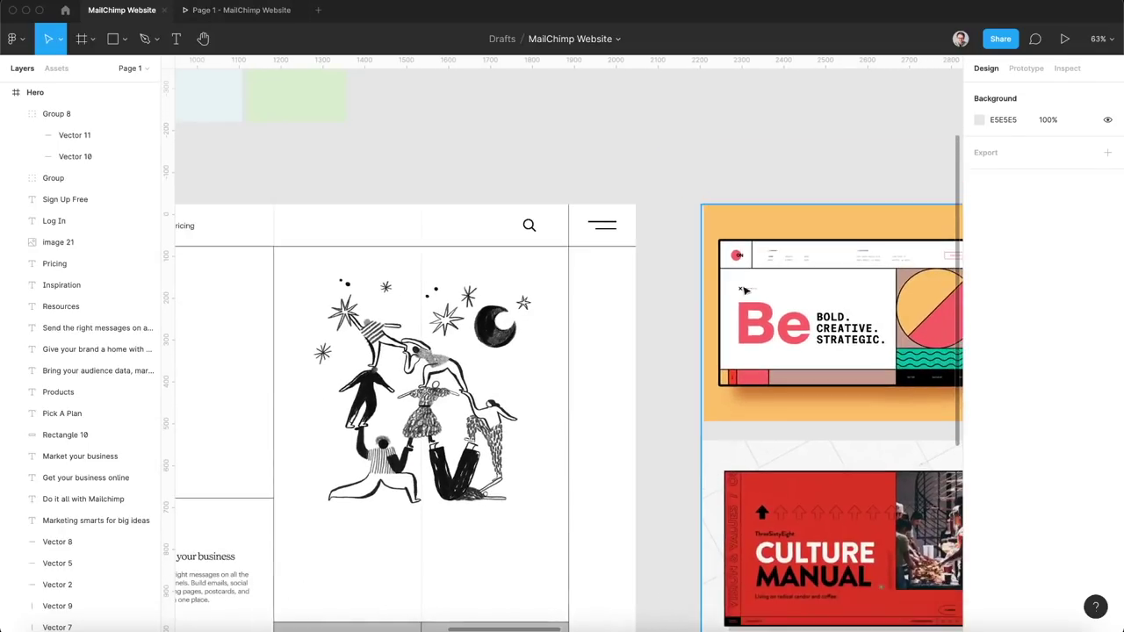
pyautogui.scroll(3, 615, 319)
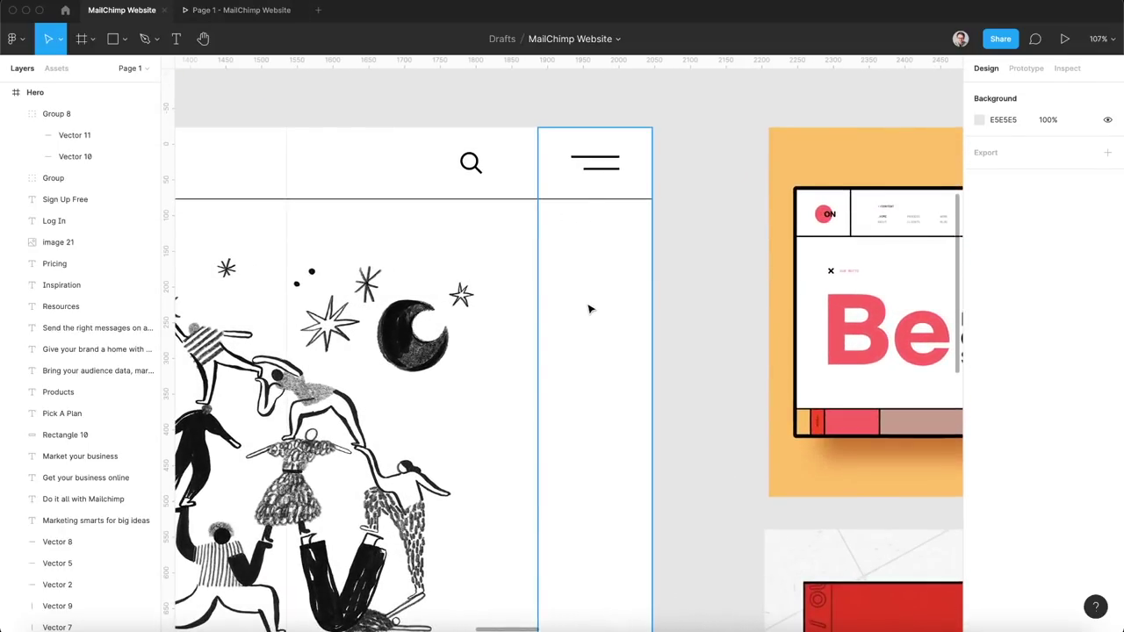
pyautogui.scroll(-1, 590, 309)
pyautogui.press('r')
pyautogui.moveTo(592, 236)
pyautogui.mouseDown()
pyautogui.moveTo(627, 395)
pyautogui.moveTo(613, 407)
pyautogui.mouseUp()
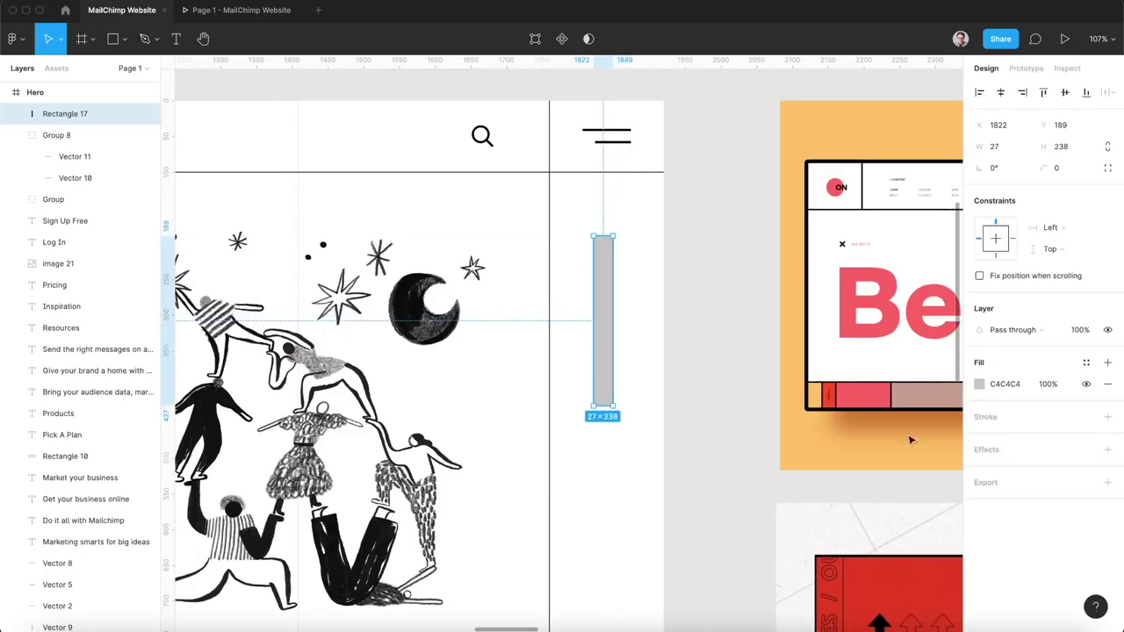
pyautogui.click(1108, 418)
pyautogui.click(637, 354)
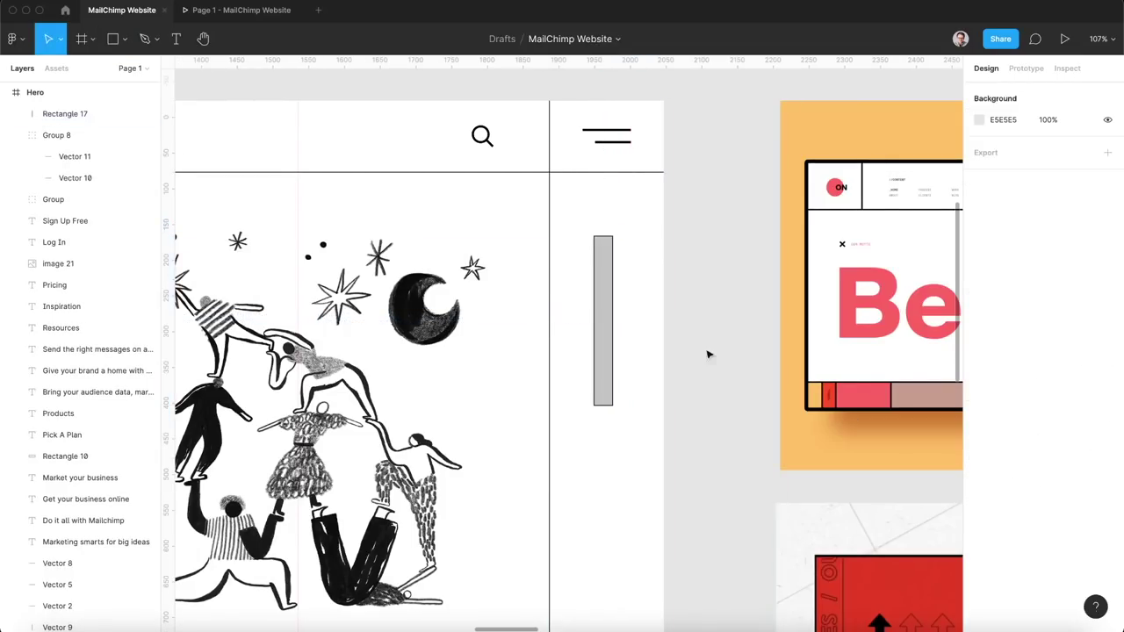
# Duplicate the bar as a short grey thumb and fill the taller track white.
pyautogui.scroll(5, 615, 316)
pyautogui.moveTo(614, 316); pyautogui.dragTo(610, 239)
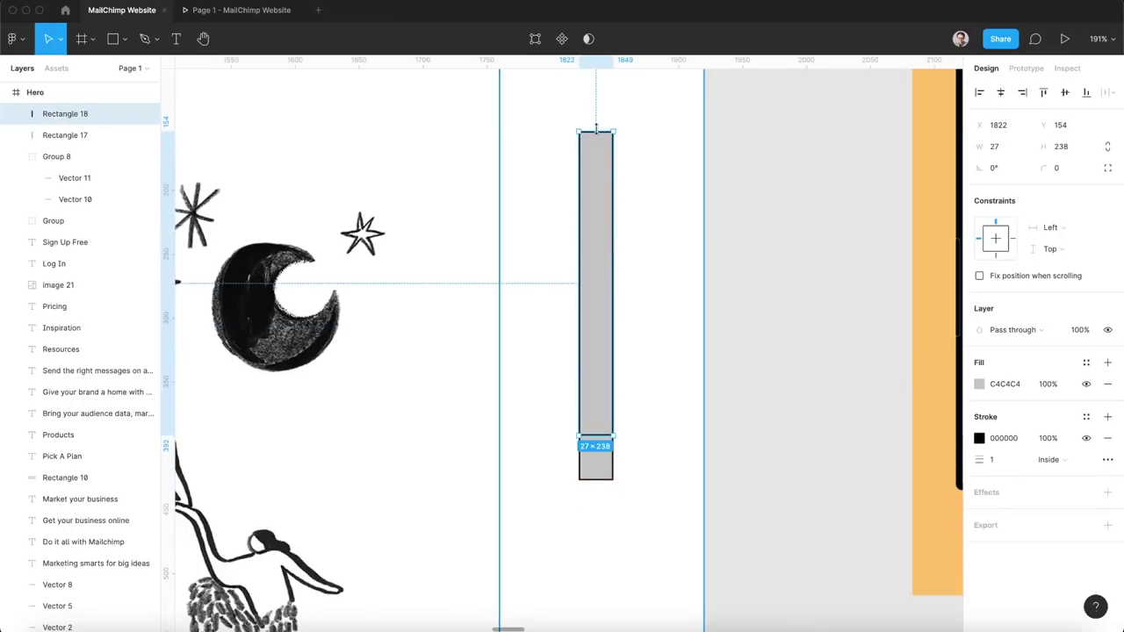
pyautogui.moveTo(598, 132); pyautogui.dragTo(599, 181)
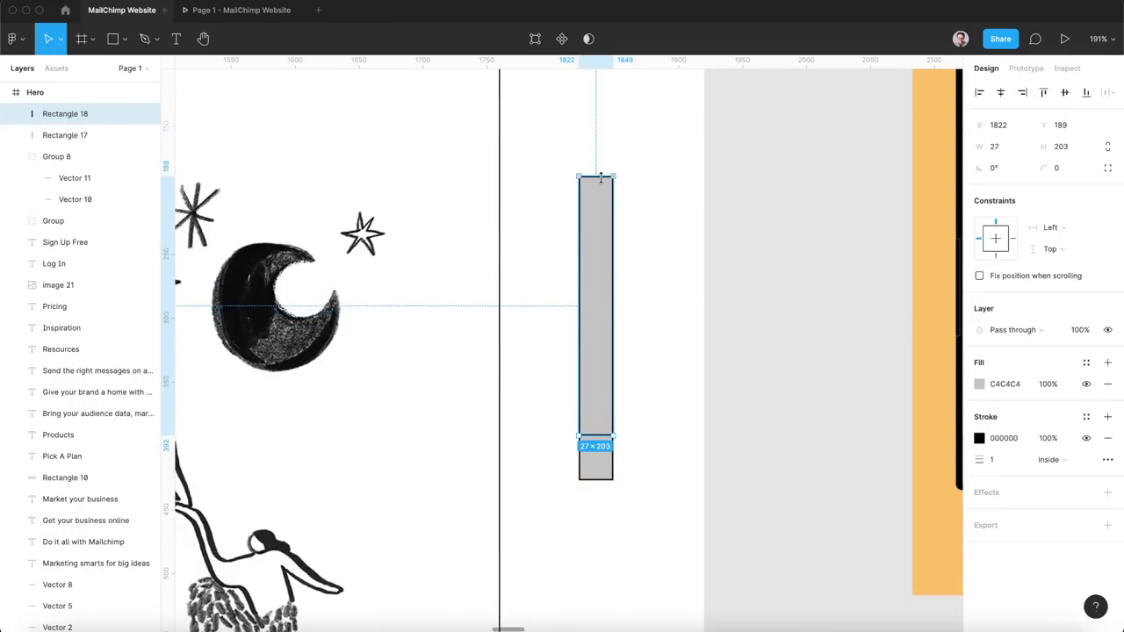
pyautogui.moveTo(597, 434); pyautogui.dragTo(605, 256)
pyautogui.click(608, 318)
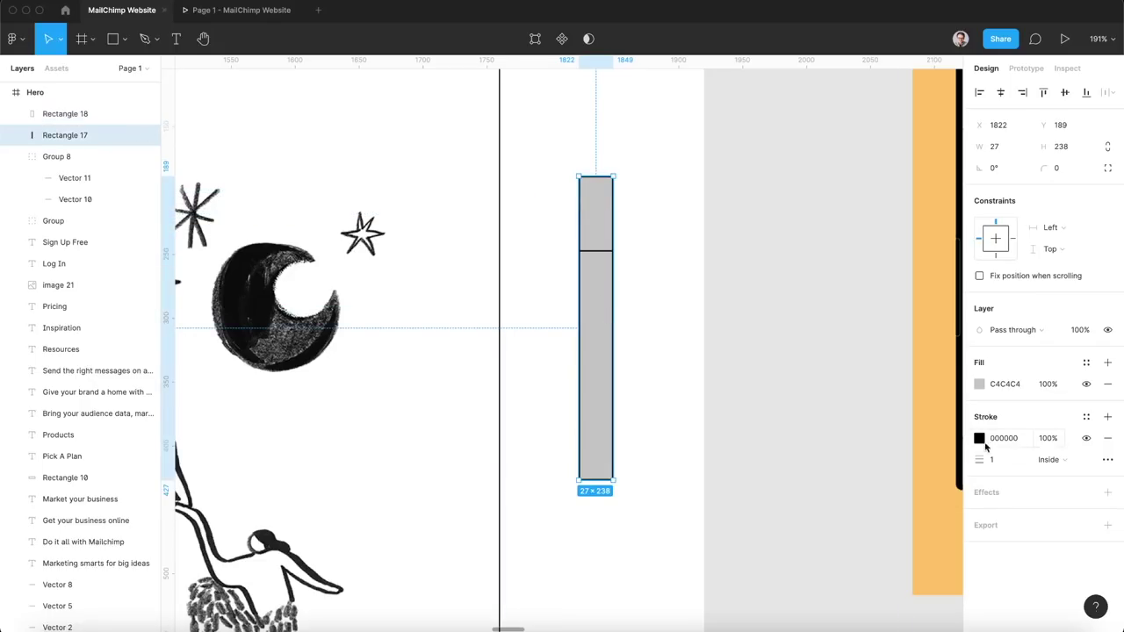
pyautogui.click(980, 383)
pyautogui.moveTo(883, 346); pyautogui.dragTo(809, 297)
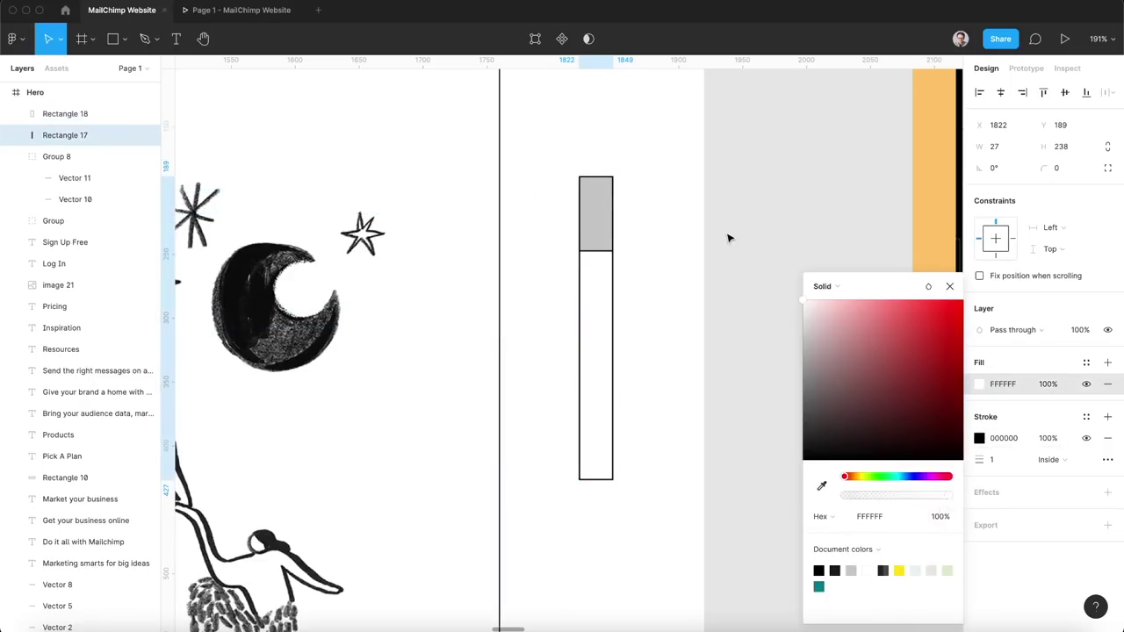
pyautogui.click(820, 170)
# Narrow track and thumb to 13 wide and move the 13×238 indicator up and right.
pyautogui.click(580, 228)
pyautogui.keyDown('shift'); pyautogui.click(607, 304); pyautogui.keyUp('shift')
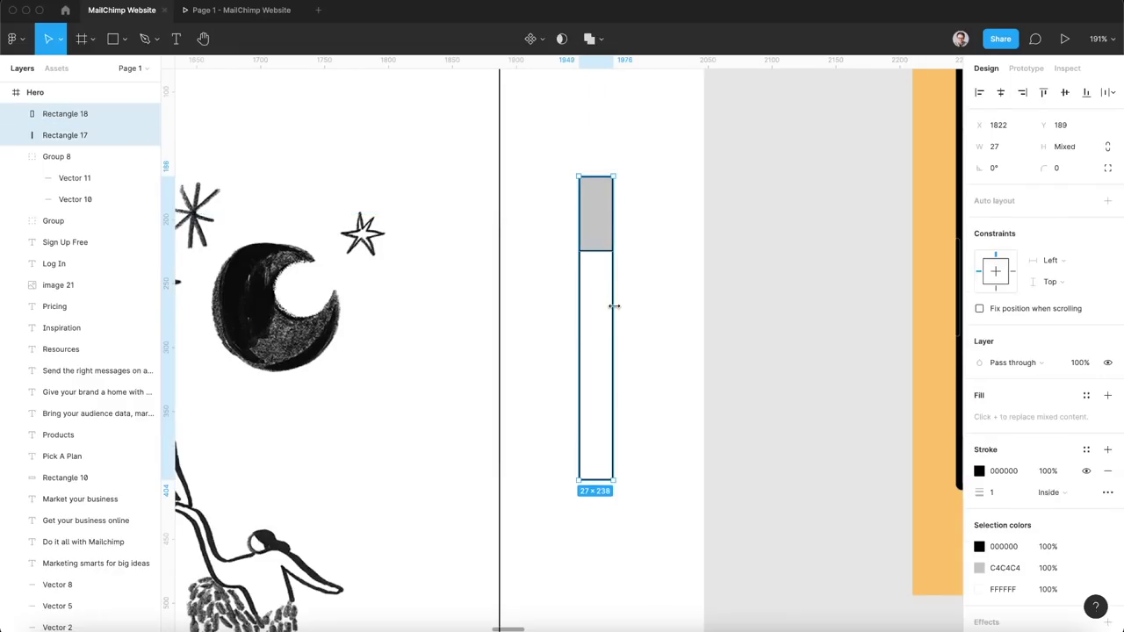
pyautogui.moveTo(614, 305); pyautogui.dragTo(604, 306)
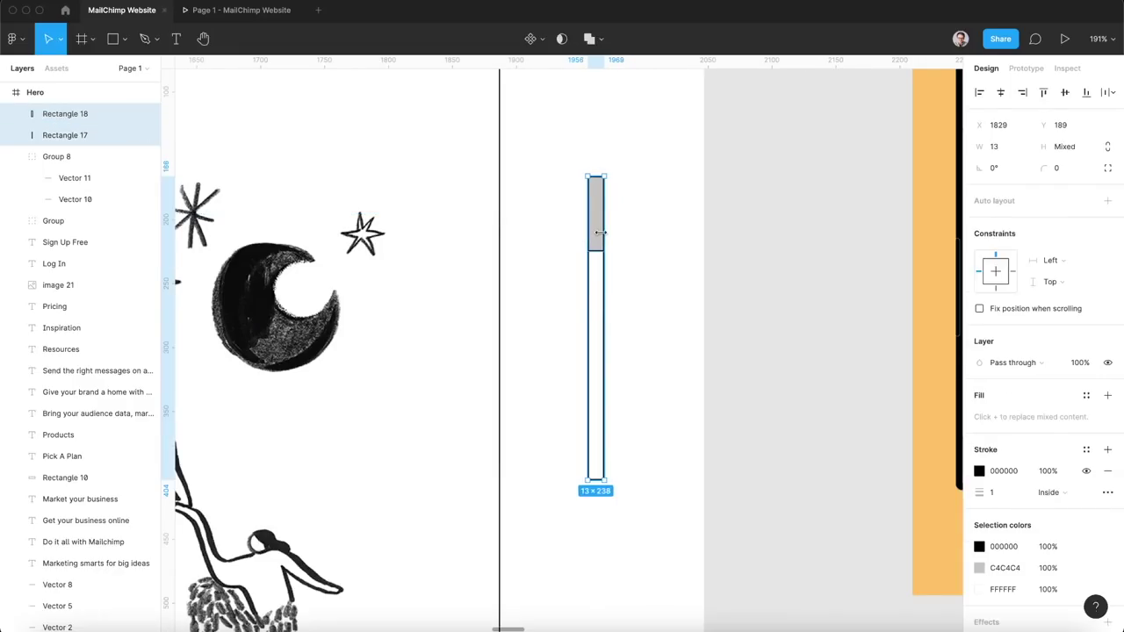
pyautogui.scroll(-3, 598, 232)
pyautogui.moveTo(594, 224)
pyautogui.mouseDown()
pyautogui.moveTo(607, 202)
pyautogui.moveTo(604, 215)
pyautogui.mouseUp()
pyautogui.scroll(5, 605, 203)
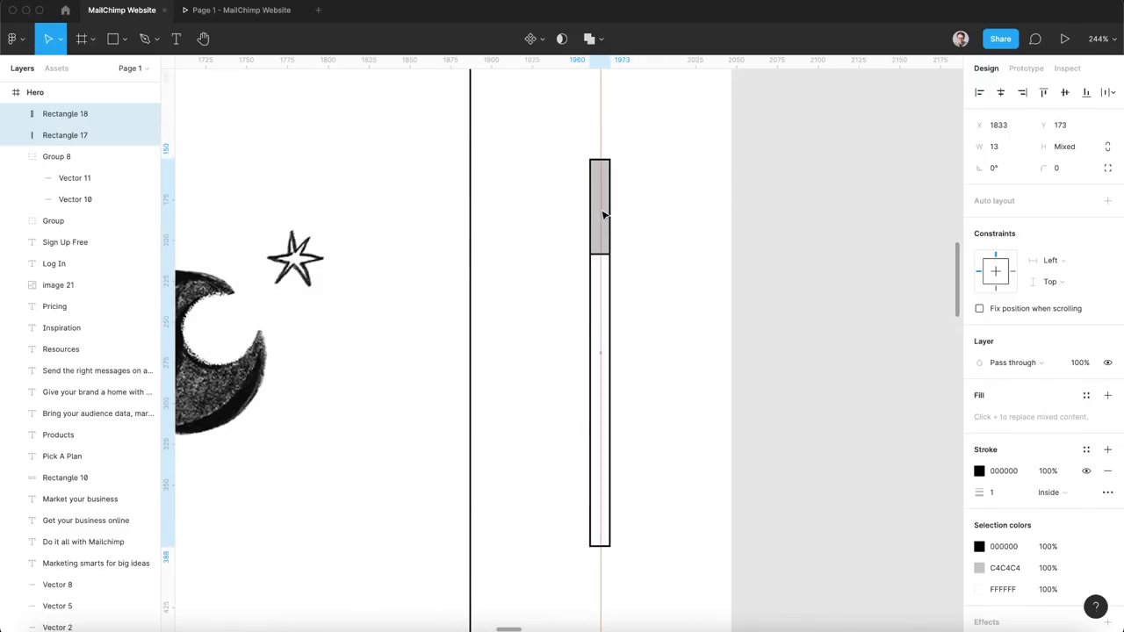
pyautogui.scroll(-10, 770, 181)
pyautogui.click(800, 193)
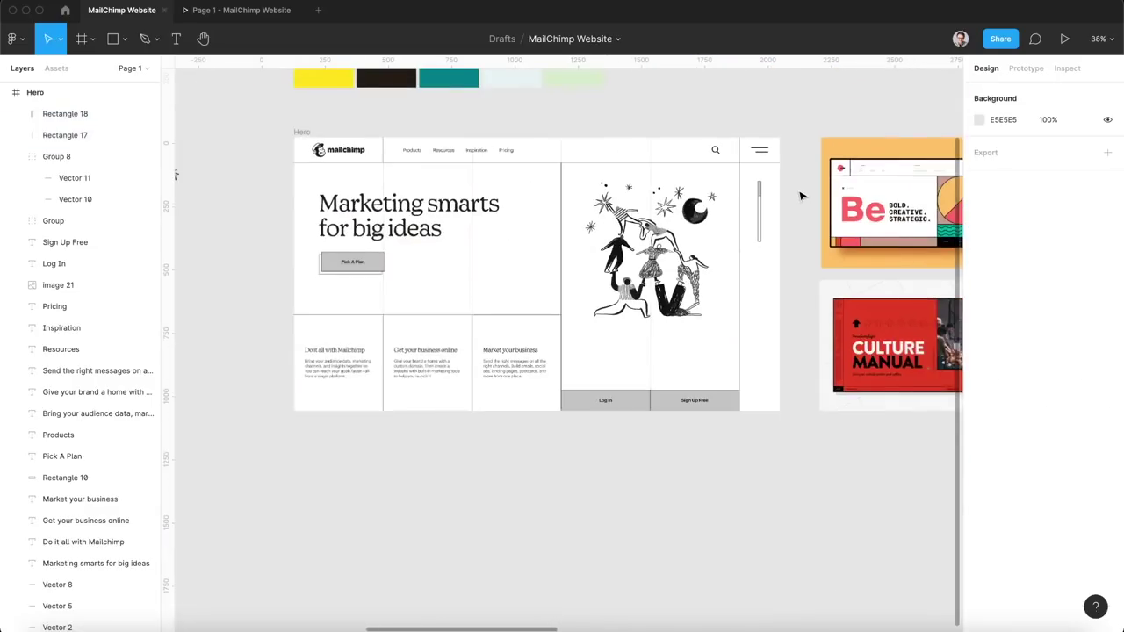
pyautogui.scroll(2, 795, 216)
# Draw a circle beside the hero's bottom row with white FFFFFF fill and a black outline.
pyautogui.scroll(8, 764, 328)
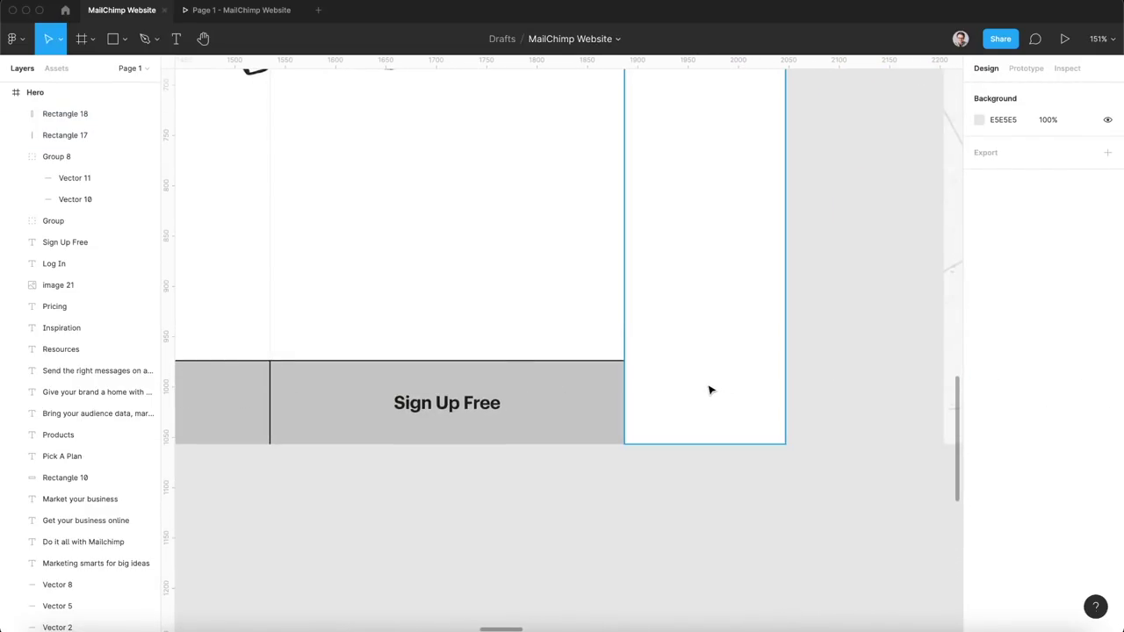
pyautogui.press('o')
pyautogui.moveTo(711, 384)
pyautogui.mouseDown()
pyautogui.moveTo(746, 419)
pyautogui.moveTo(741, 412)
pyautogui.mouseUp()
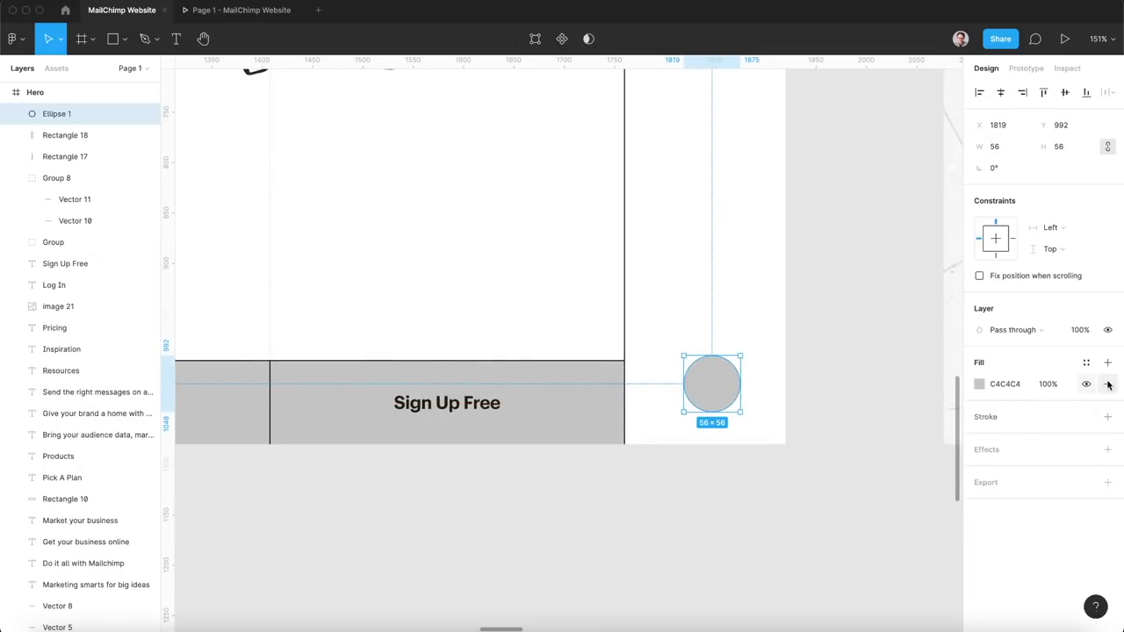
pyautogui.click(980, 385)
pyautogui.write('fff')
pyautogui.press('Return')
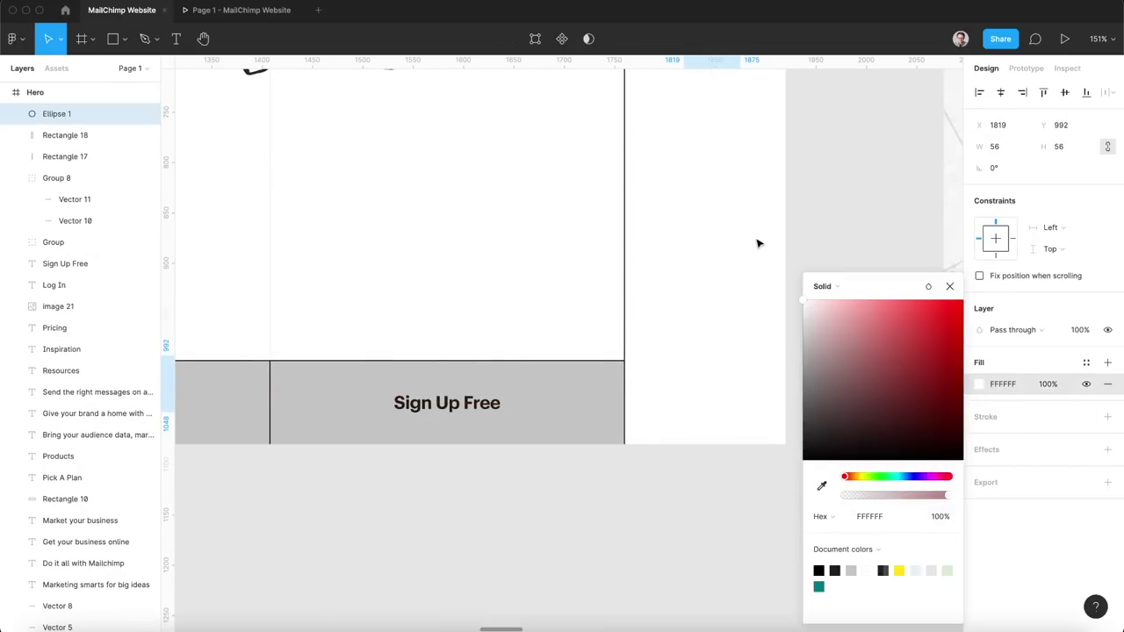
pyautogui.click(1108, 417)
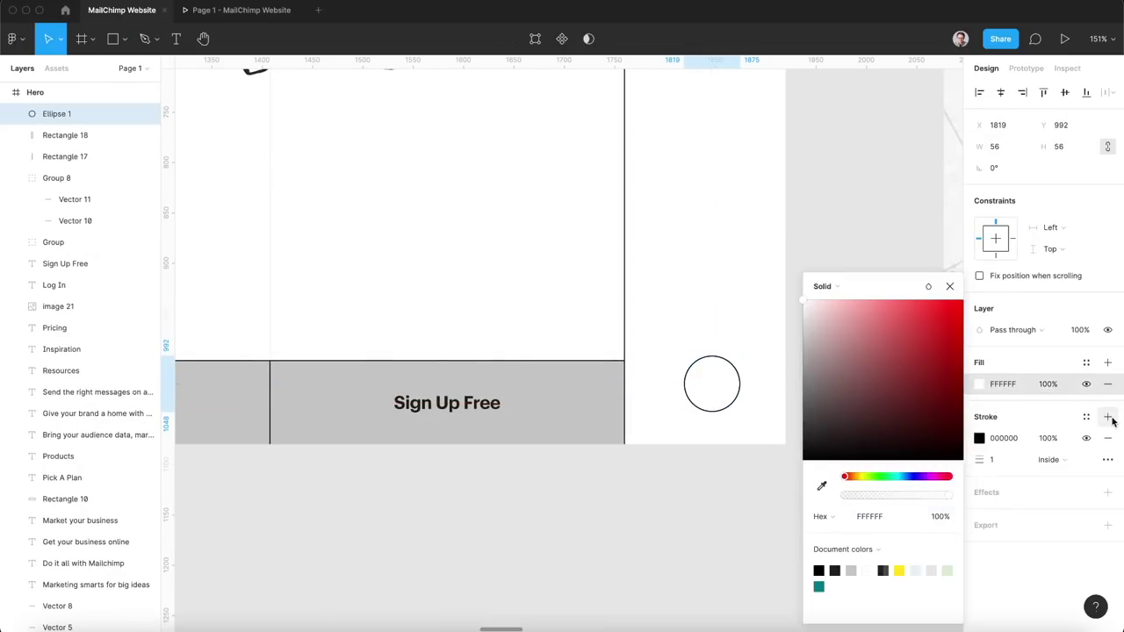
pyautogui.click(1022, 389)
# Duplicate the circle directly above the original to form the column.
pyautogui.scroll(2, 703, 374)
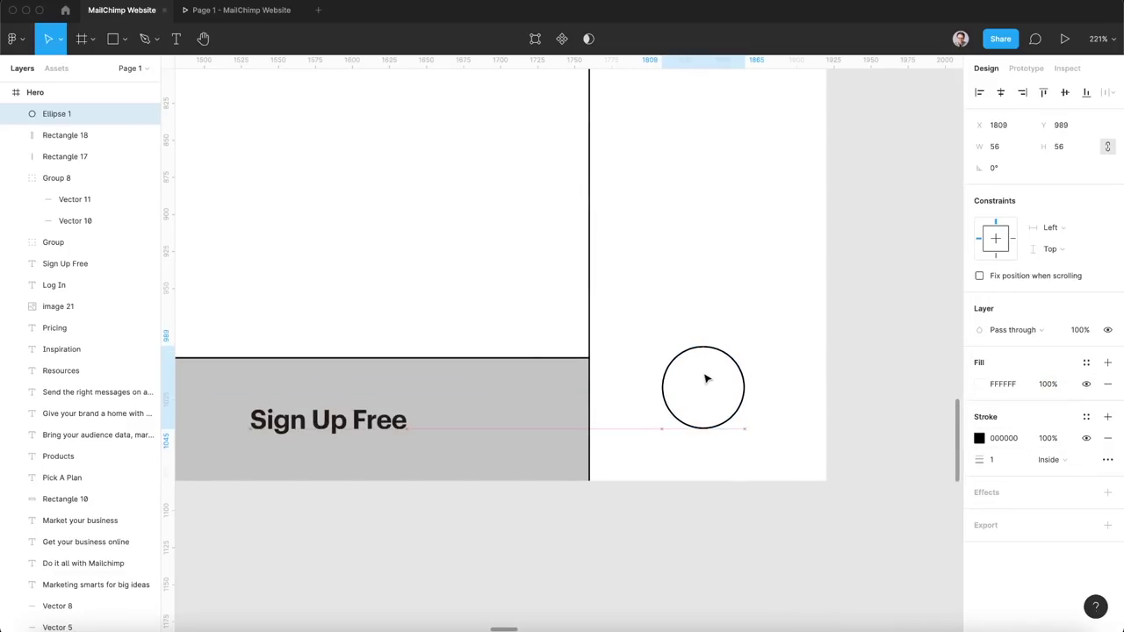
pyautogui.moveTo(705, 379); pyautogui.dragTo(703, 132)
pyautogui.scroll(-10, 703, 133)
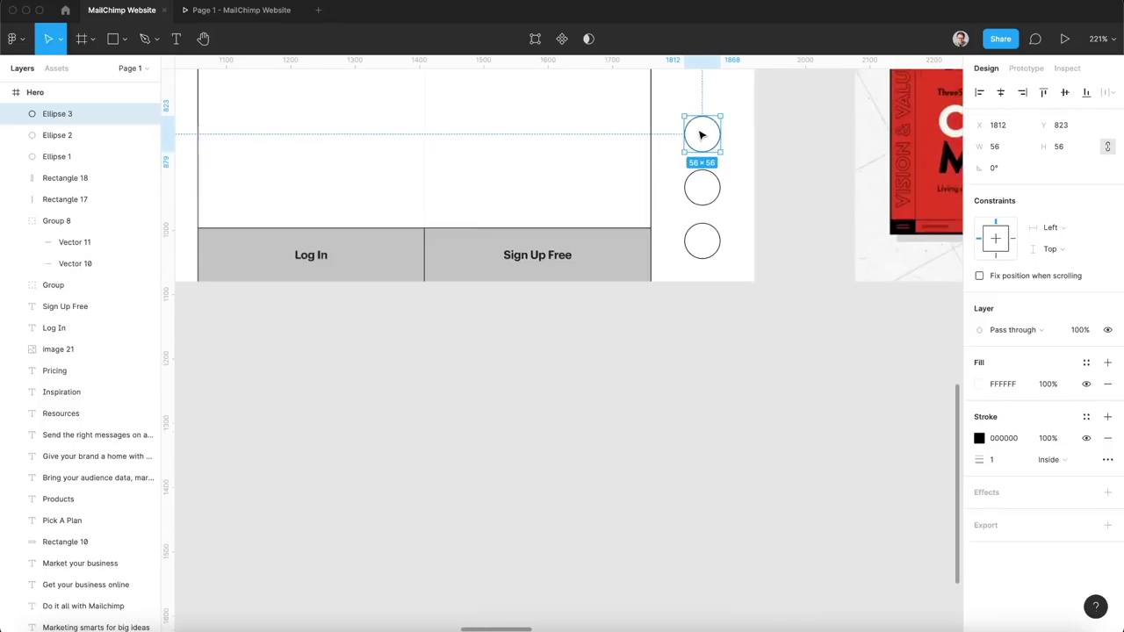
pyautogui.scroll(5, 701, 135)
pyautogui.hscroll(-3, 701, 135)
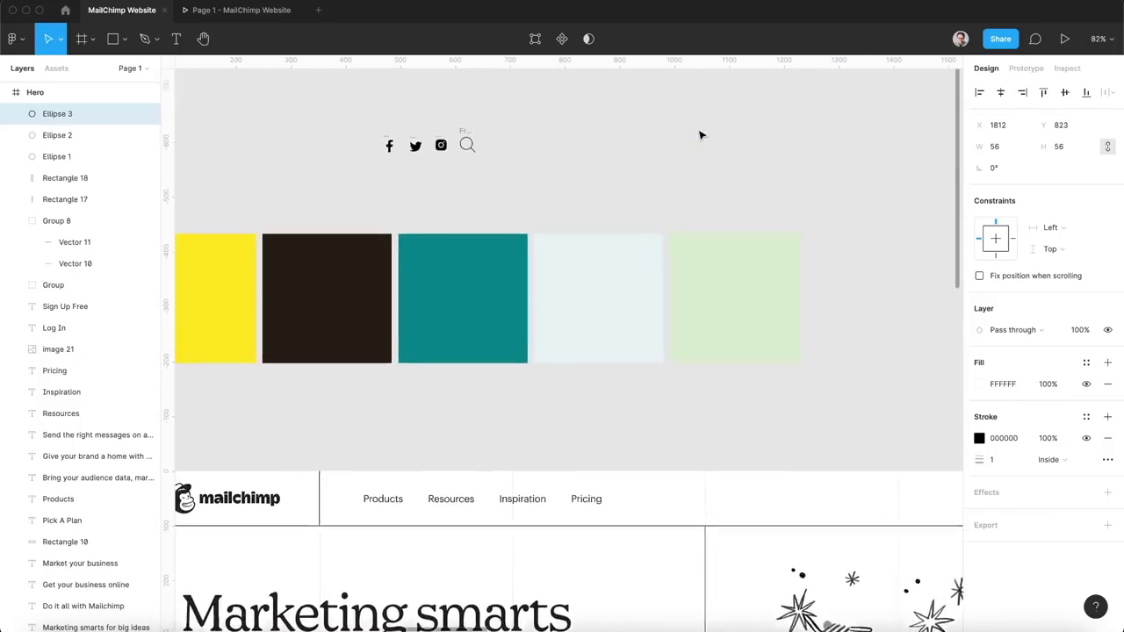
# Copy the Facebook icon and centre it inside the top circle.
pyautogui.click(396, 162)
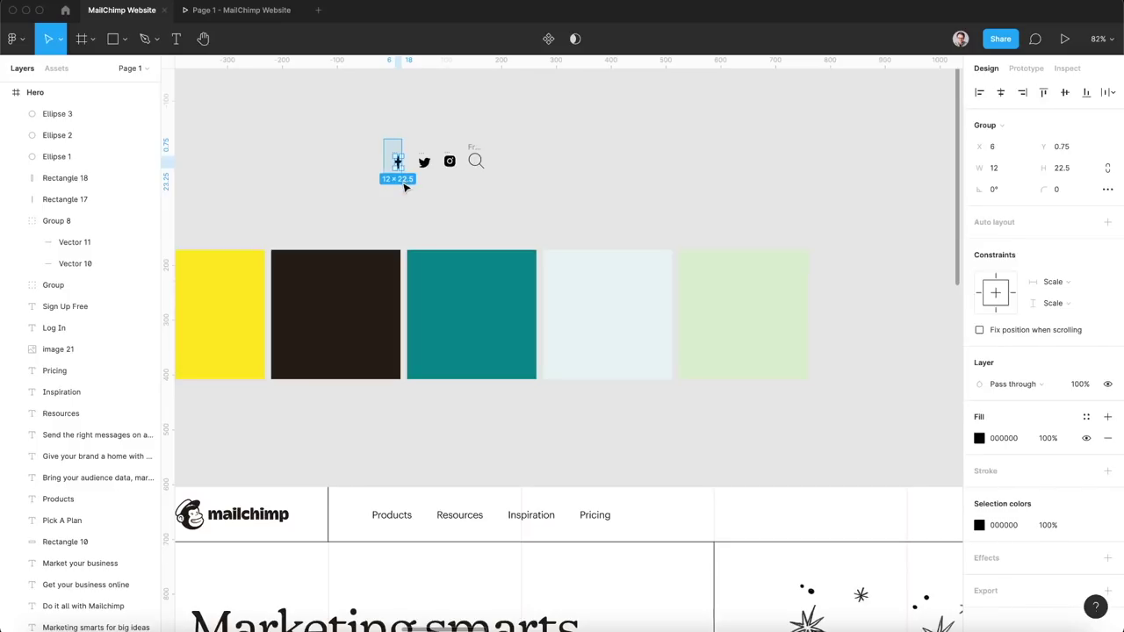
pyautogui.click(550, 247)
pyautogui.hscroll(10, 549, 246)
pyautogui.scroll(-5, 549, 247)
pyautogui.scroll(-2, 550, 248)
pyautogui.scroll(10, 497, 431)
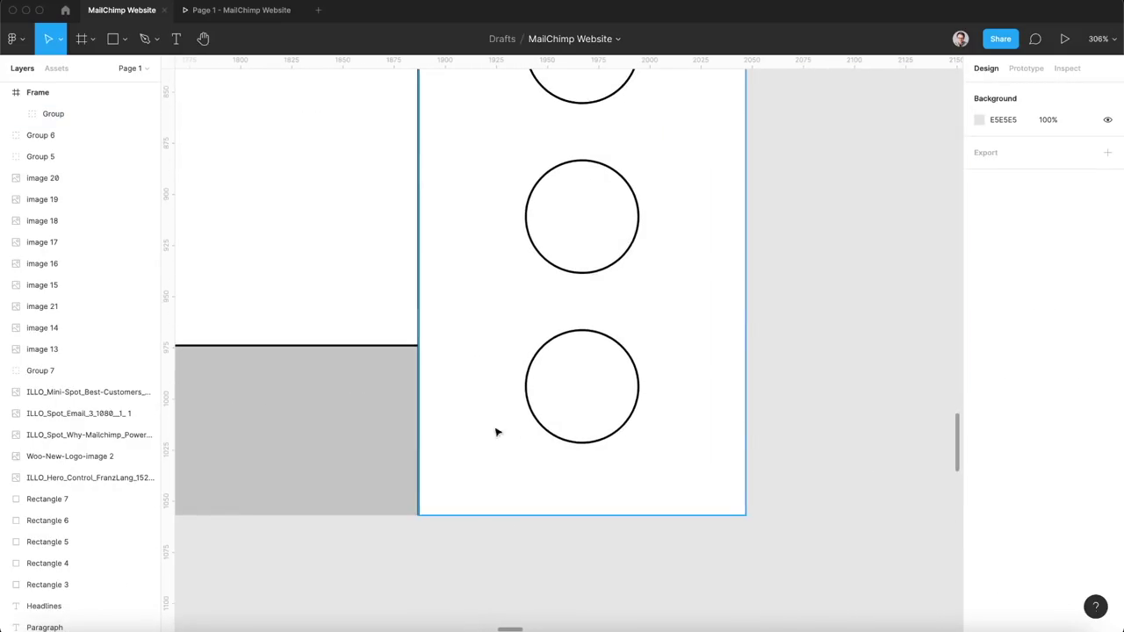
pyautogui.scroll(-2, 591, 411)
pyautogui.hotkey('ctrl', 'v')
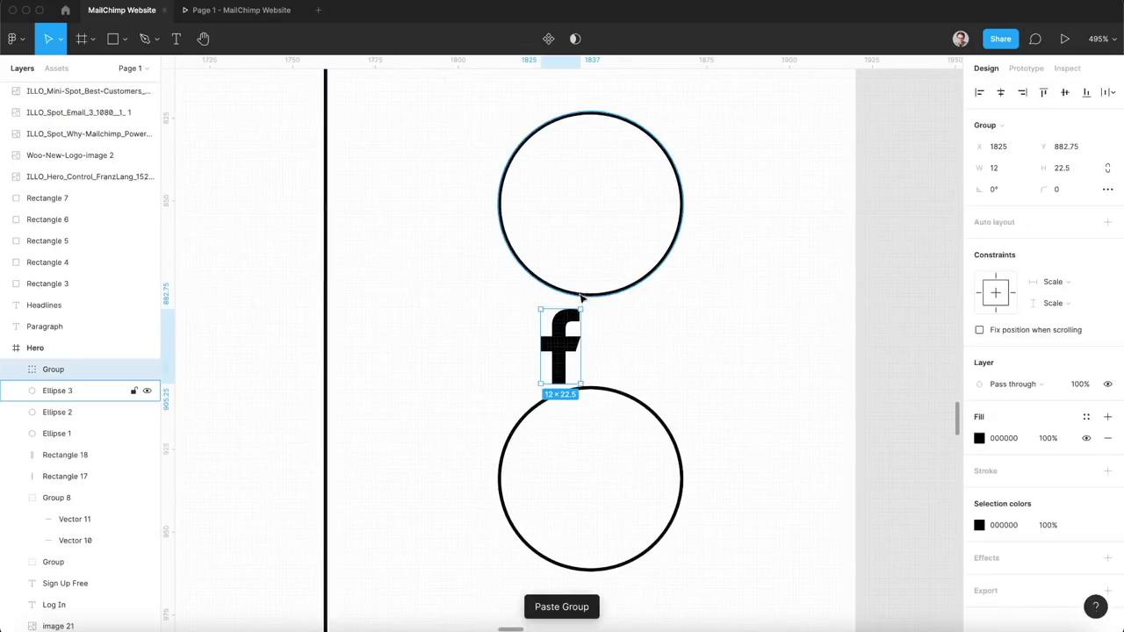
pyautogui.moveTo(566, 343); pyautogui.dragTo(595, 200)
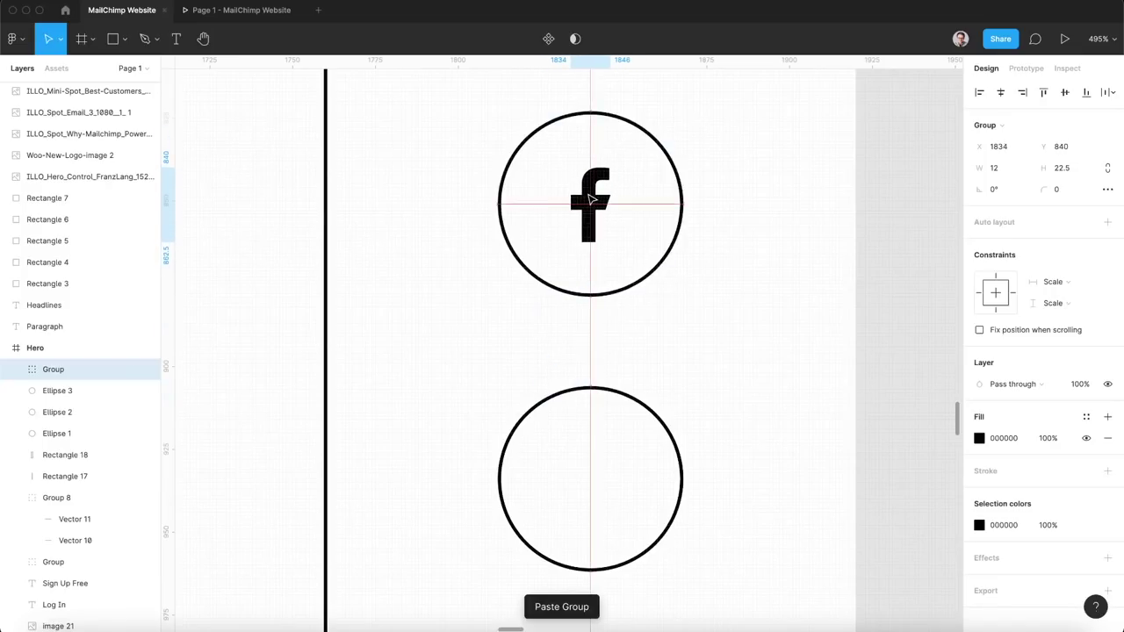
# Copy the Twitter icon into the middle circle.
pyautogui.scroll(-10, 591, 201)
pyautogui.scroll(-5, 588, 198)
pyautogui.scroll(10, 589, 196)
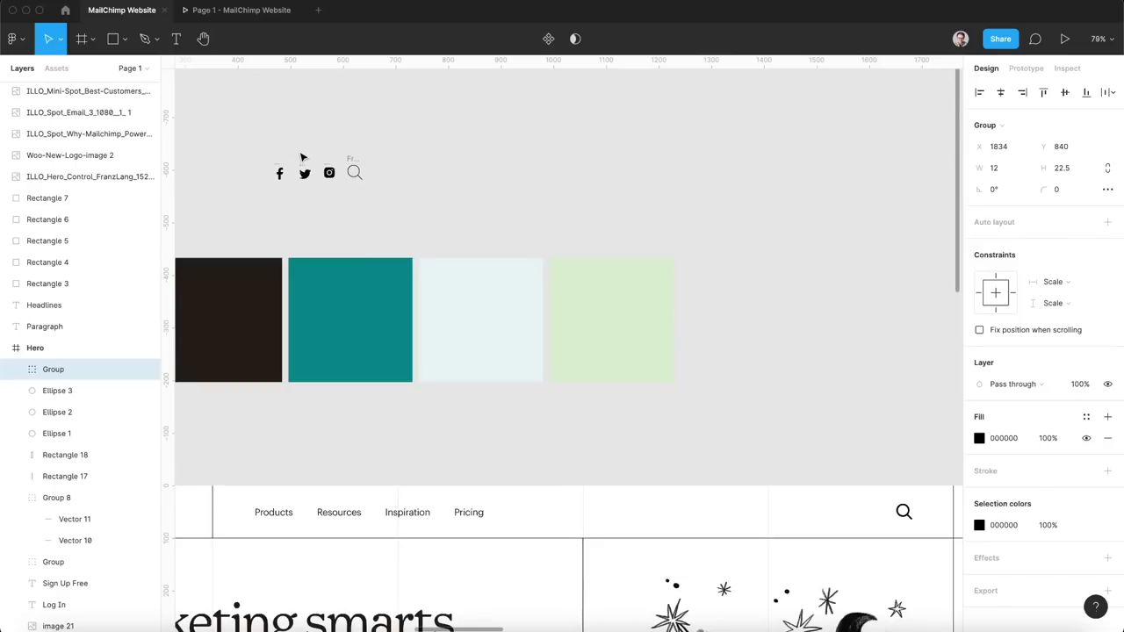
pyautogui.click(305, 173)
pyautogui.scroll(-10, 612, 258)
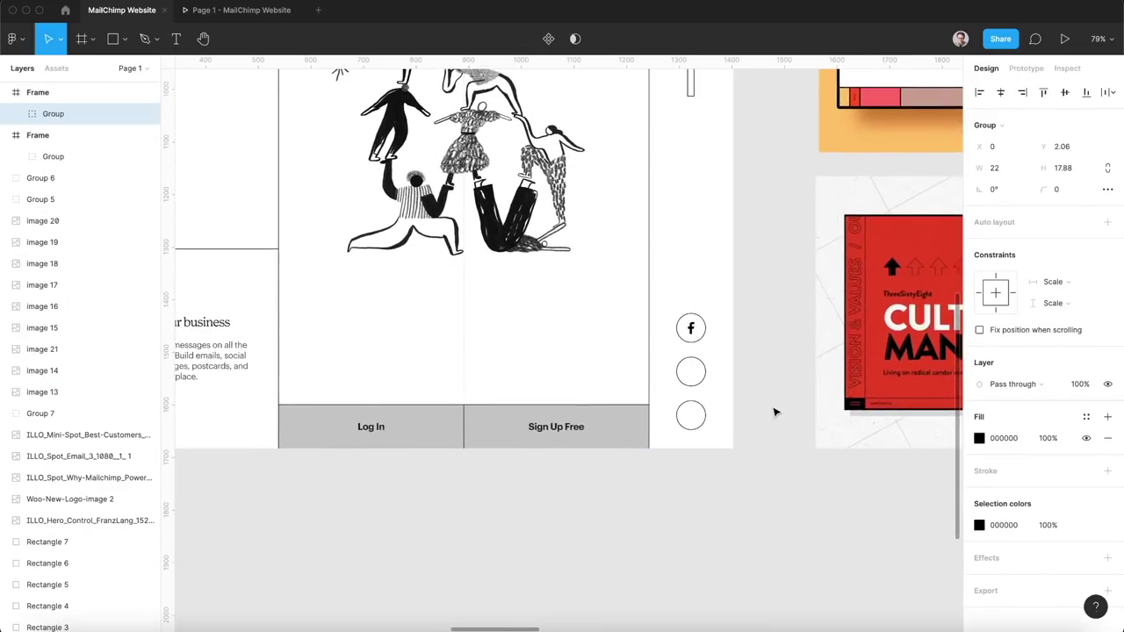
pyautogui.scroll(5, 774, 412)
pyautogui.press('super+v')
pyautogui.moveTo(565, 339); pyautogui.dragTo(558, 321)
pyautogui.press('Escape')
# Place a copy of the Instagram icon in the bottom circle and preview the hero as a prototype.
pyautogui.scroll(-10, 695, 301)
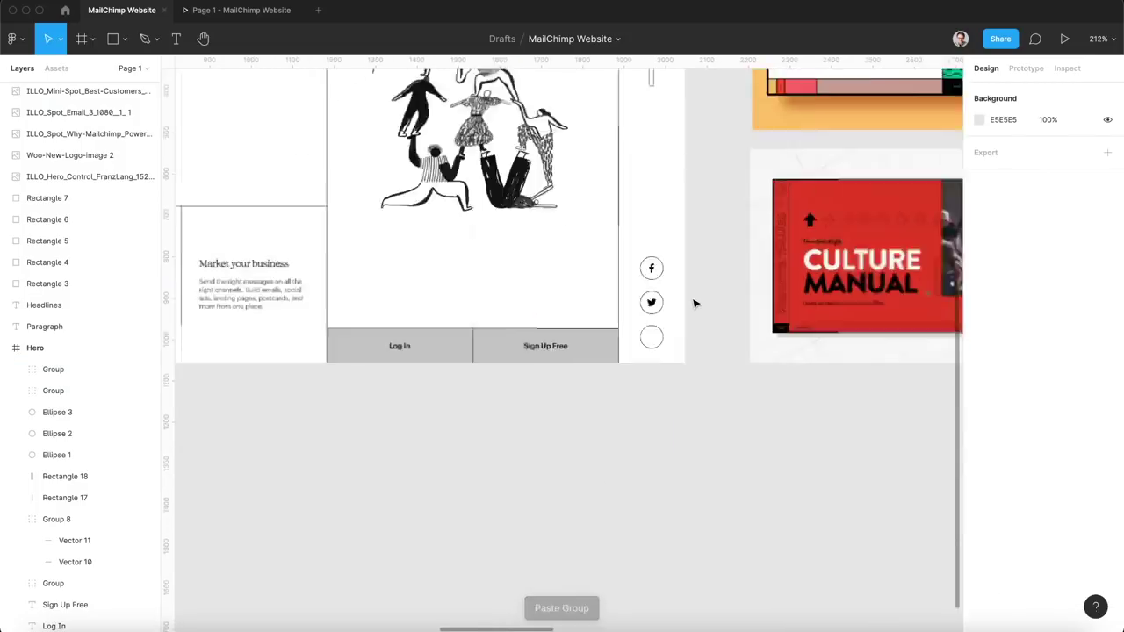
pyautogui.scroll(5, 615, 264)
pyautogui.scroll(2, 479, 144)
pyautogui.hscroll(-1, 478, 145)
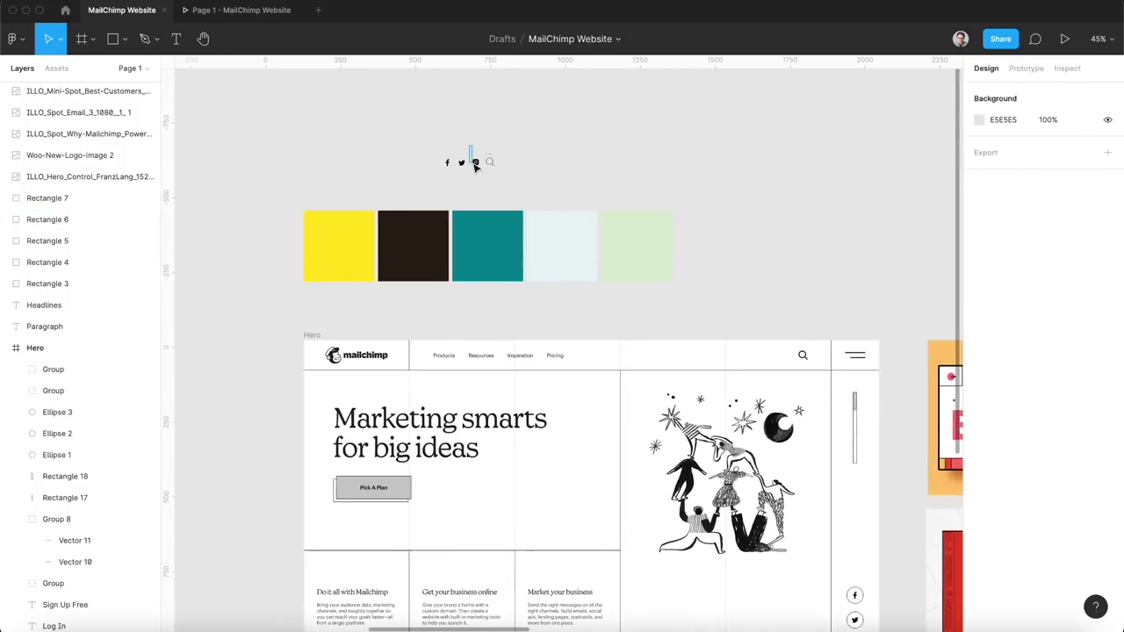
pyautogui.click(475, 167)
pyautogui.scroll(-10, 700, 234)
pyautogui.scroll(5, 672, 180)
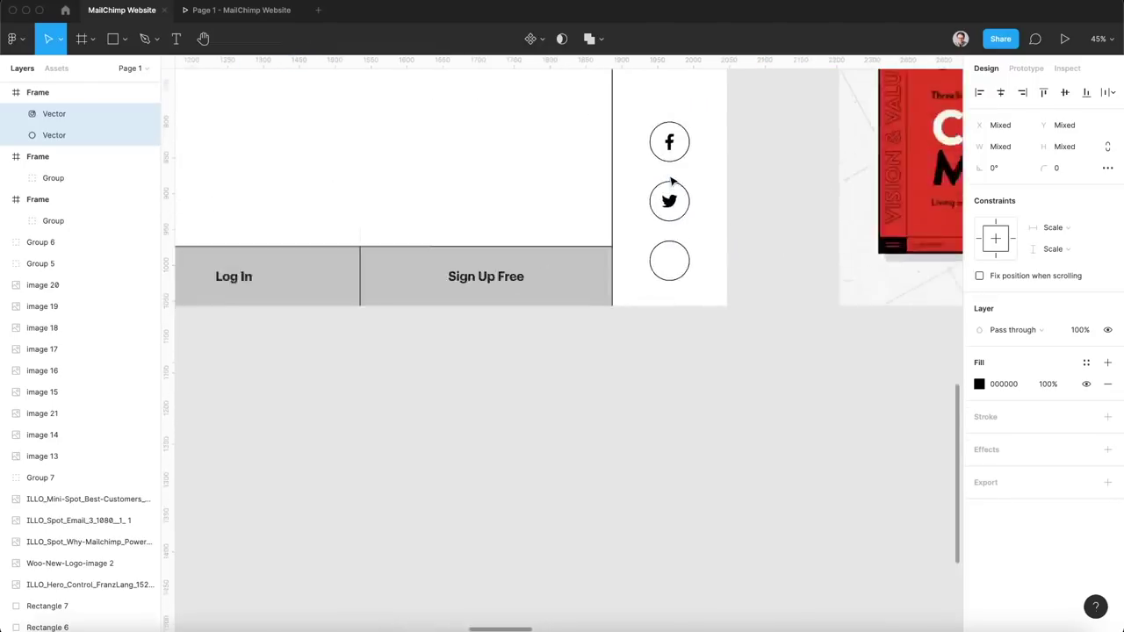
pyautogui.scroll(10, 667, 329)
pyautogui.press('super+v')
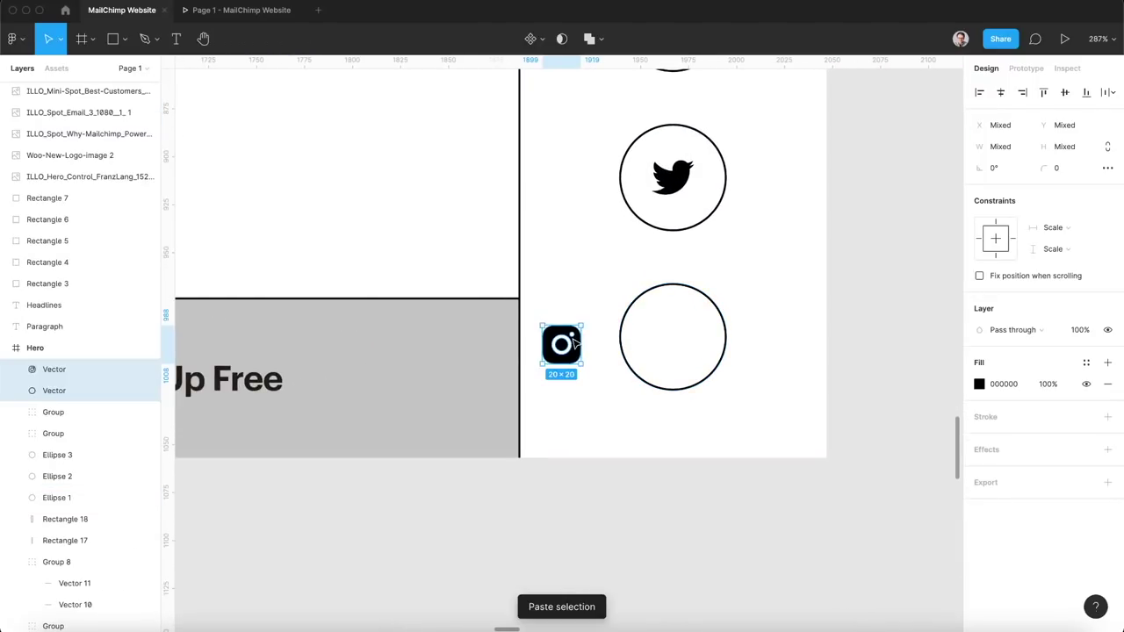
pyautogui.moveTo(574, 342); pyautogui.dragTo(685, 334)
pyautogui.scroll(-15, 687, 332)
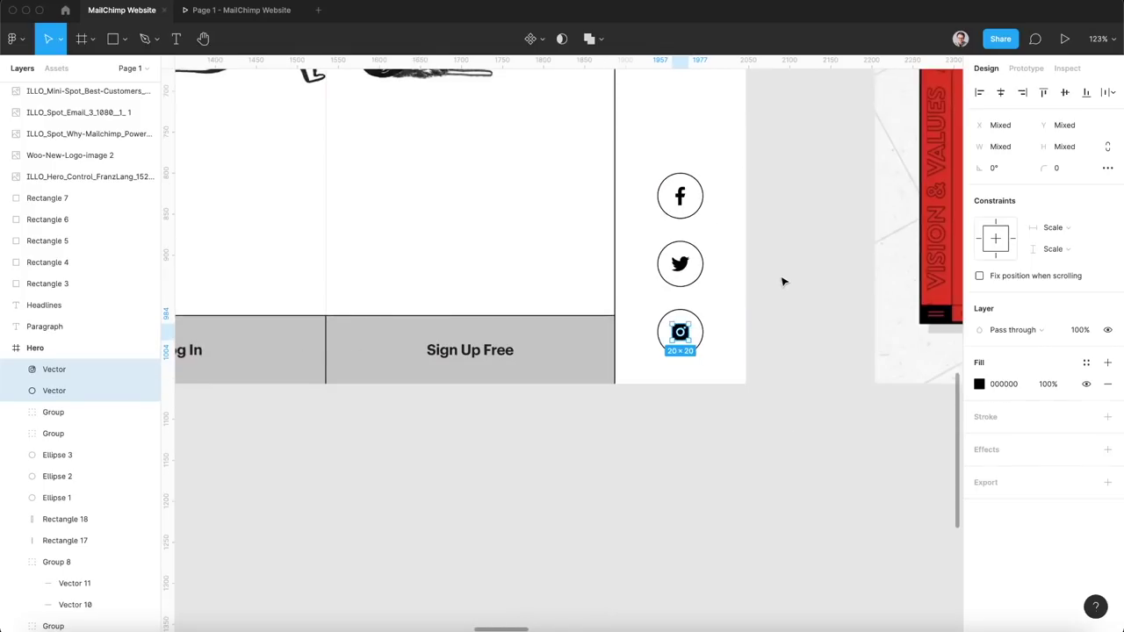
pyautogui.click(782, 281)
pyautogui.scroll(-5, 782, 281)
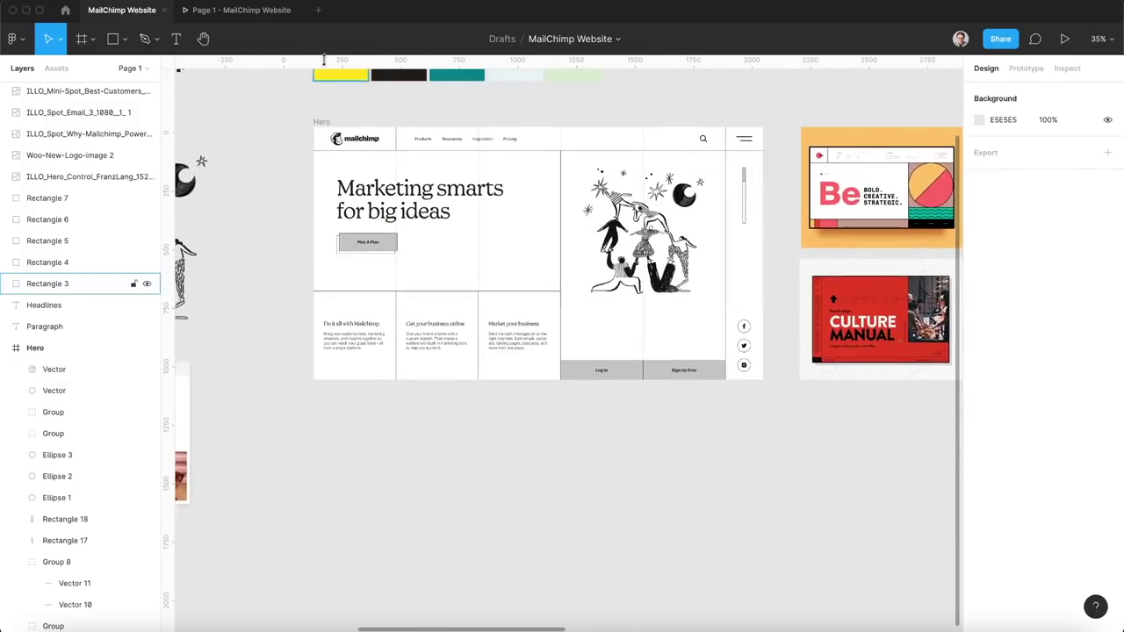
pyautogui.click(252, 13)
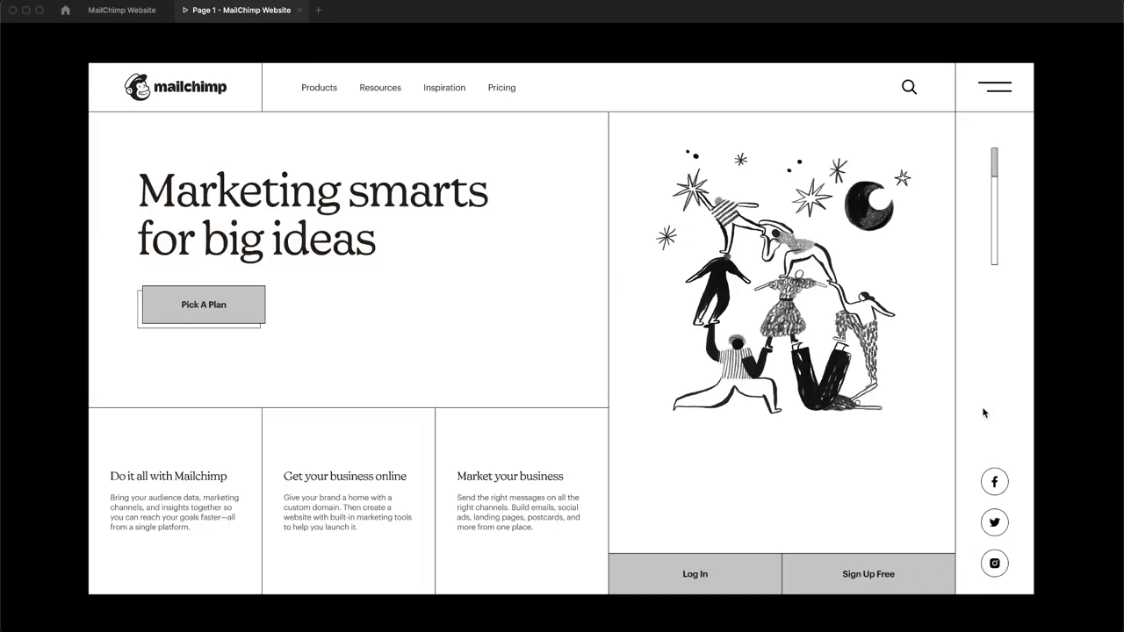
# Group the social circles and icons and move the group just under the scroll bar.
pyautogui.click(122, 10)
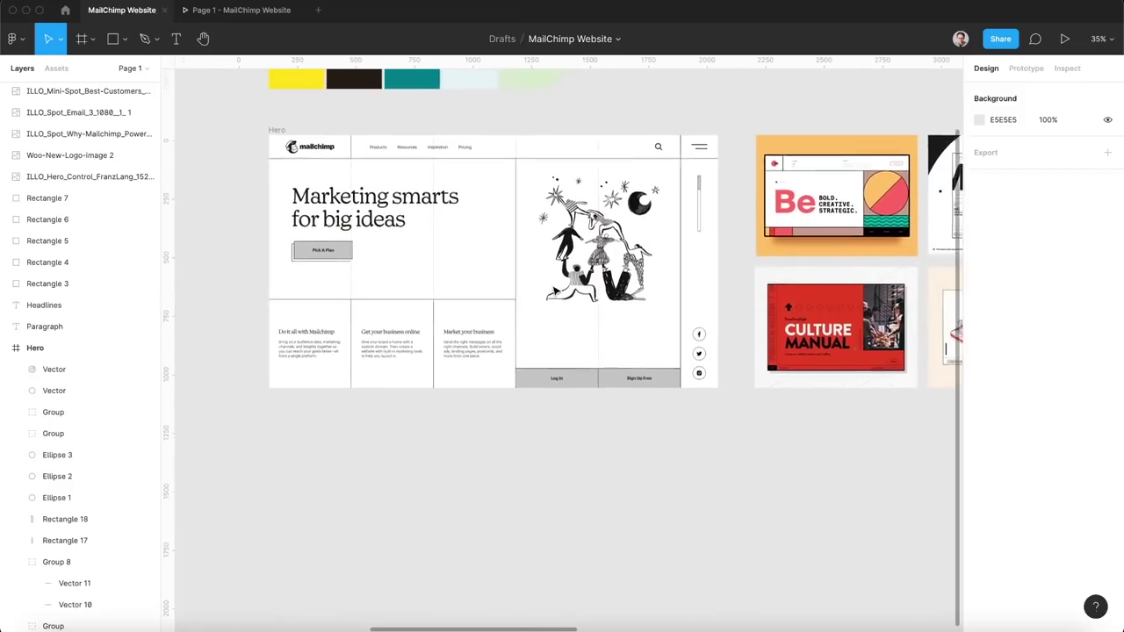
pyautogui.moveTo(734, 333); pyautogui.dragTo(682, 391)
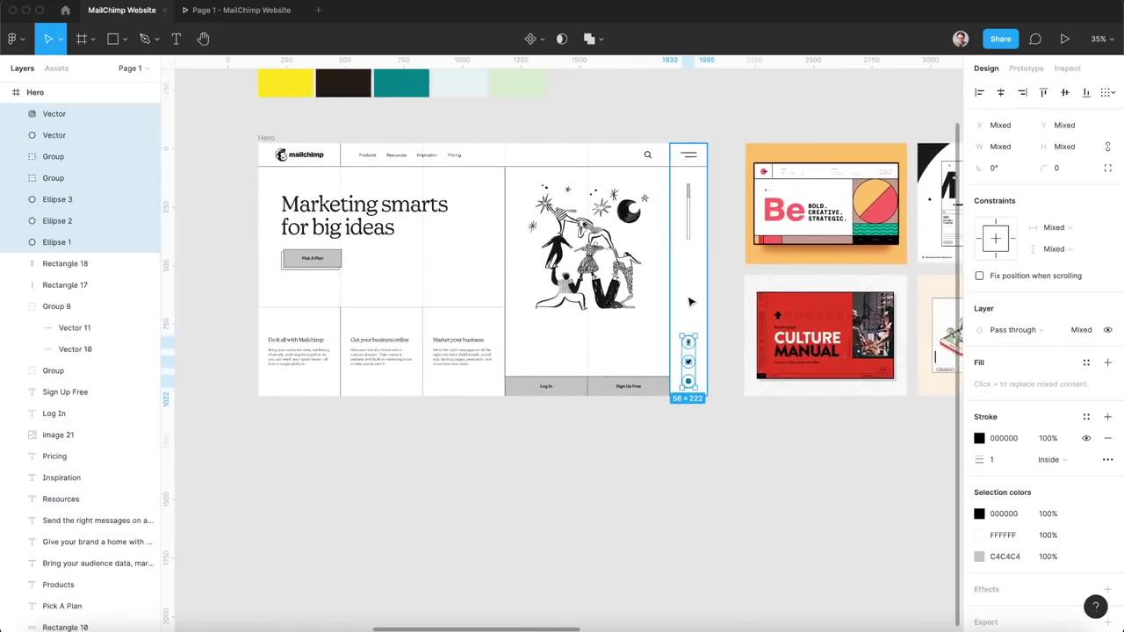
pyautogui.press('super+g')
pyautogui.scroll(5, 689, 302)
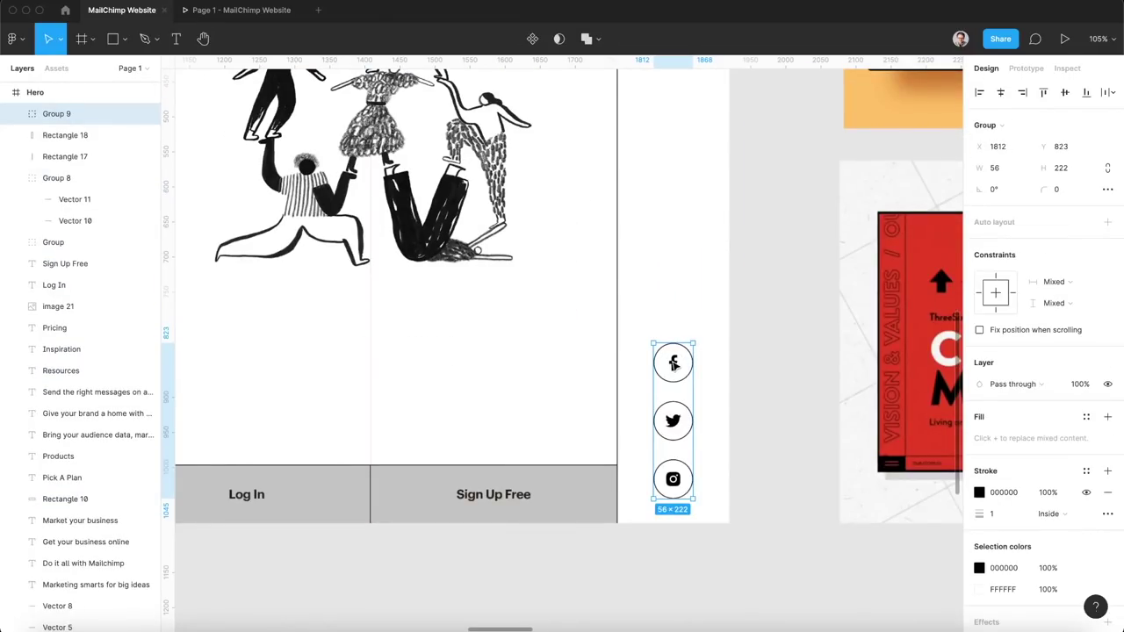
pyautogui.moveTo(674, 363); pyautogui.dragTo(673, 100)
pyautogui.scroll(5, 672, 100)
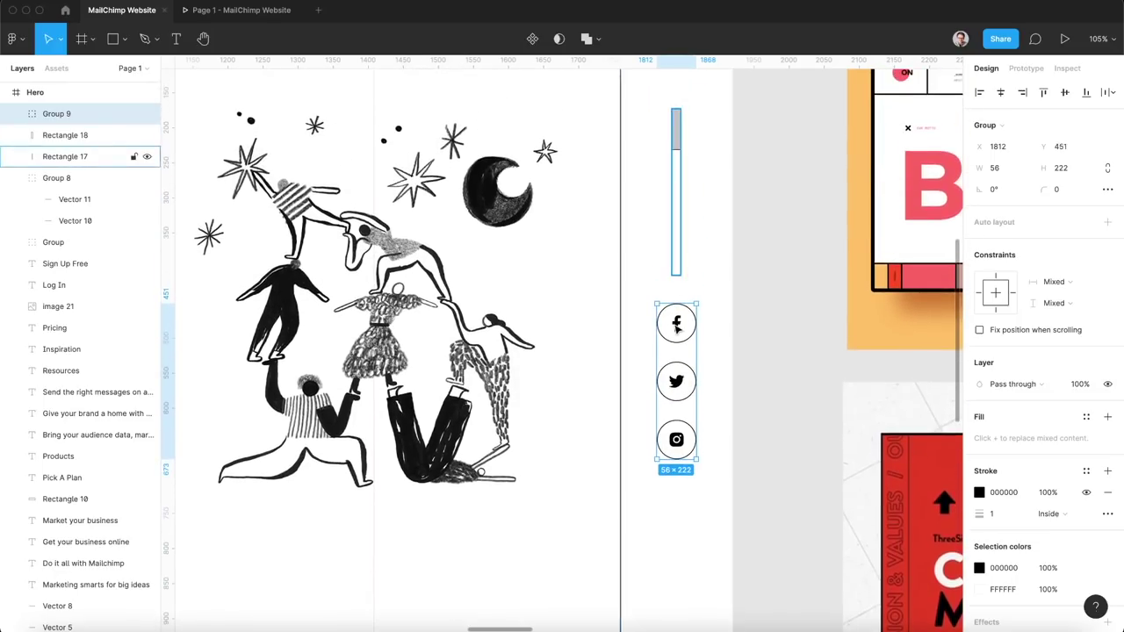
pyautogui.moveTo(676, 325); pyautogui.dragTo(676, 334)
# Group the social icons with the scroll bar and its grey thumb, then preview the prototype.
pyautogui.keyDown('shift'); pyautogui.click(672, 106); pyautogui.keyUp('shift')
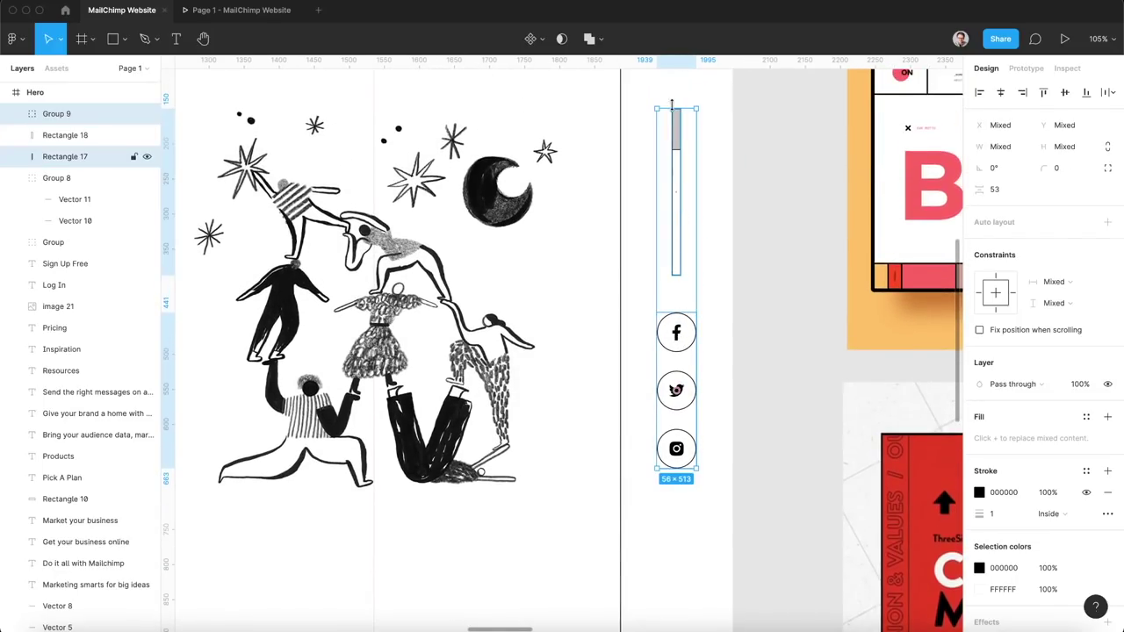
pyautogui.keyDown('shift'); pyautogui.click(677, 130); pyautogui.keyUp('shift')
pyautogui.press('super+g')
pyautogui.scroll(-3, 678, 130)
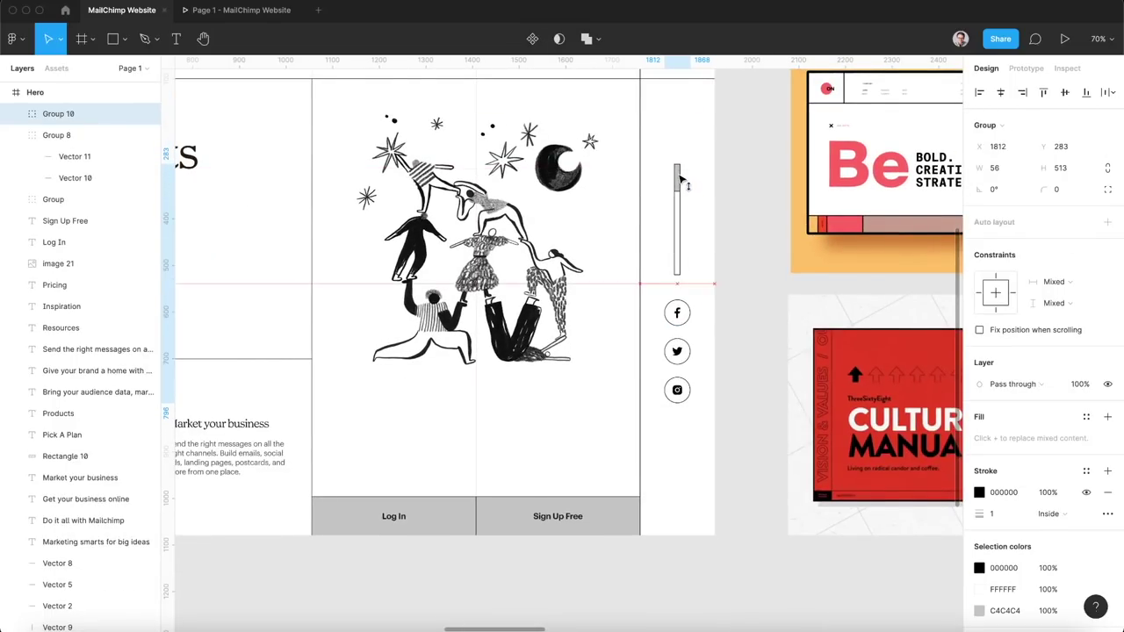
pyautogui.press('super+alt+Return')
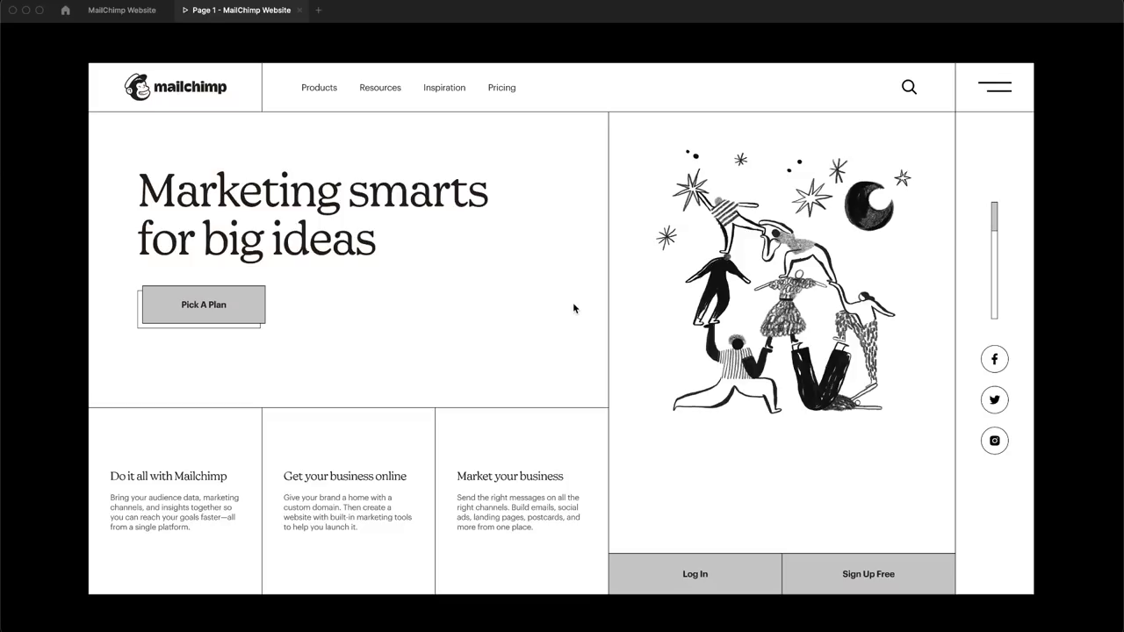
# Swap the pink reference image into the red image's position.
pyautogui.click(140, 9)
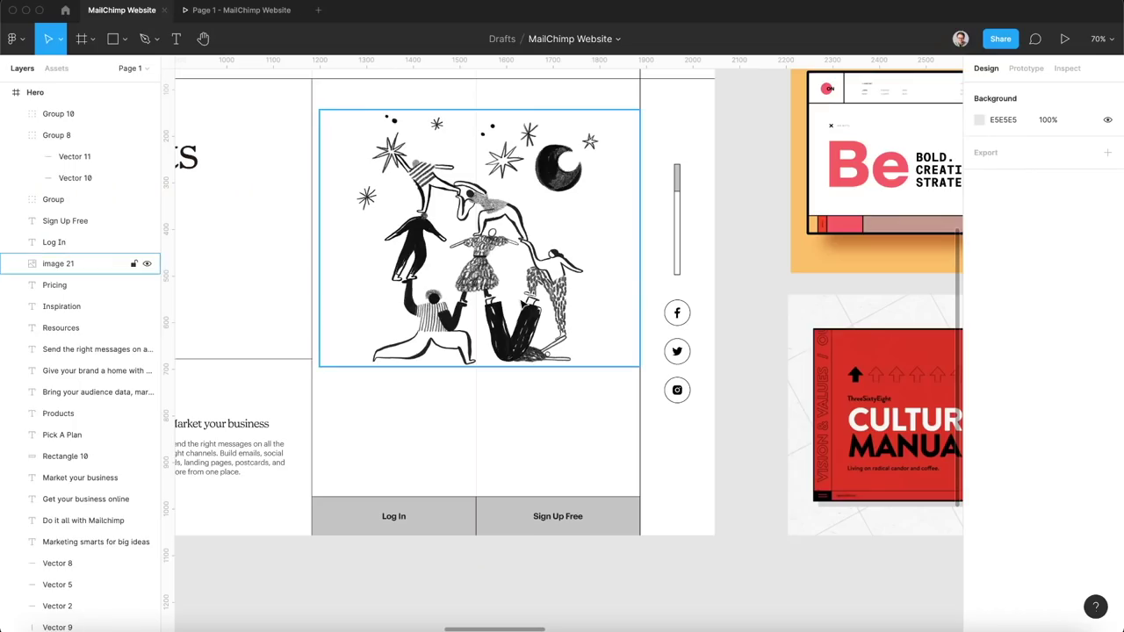
pyautogui.scroll(-10, 588, 236)
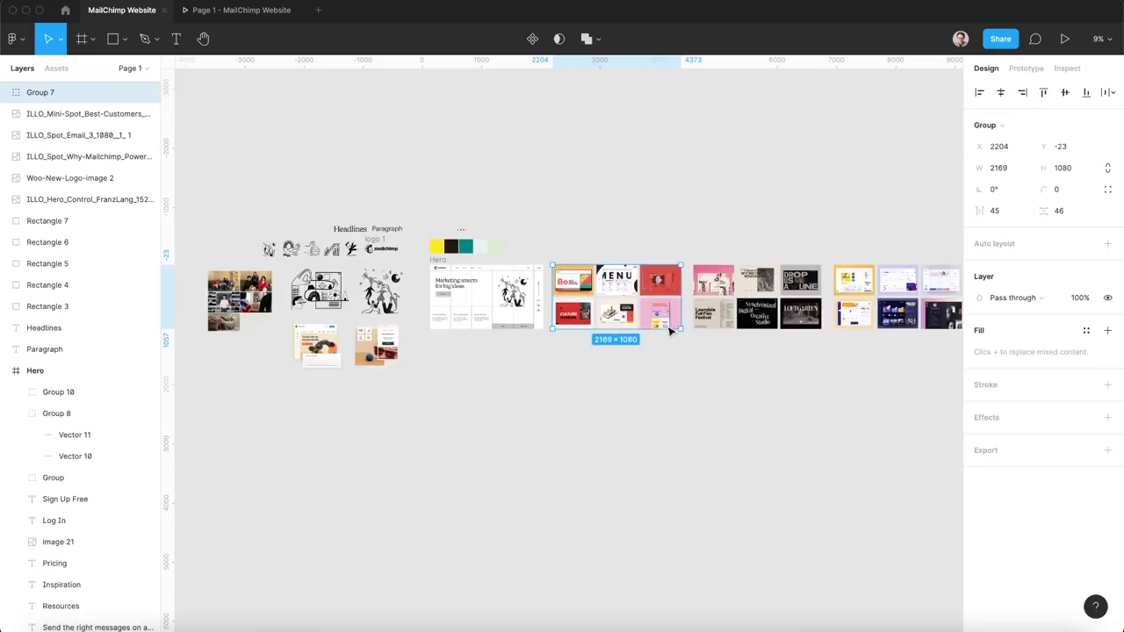
pyautogui.moveTo(661, 318); pyautogui.dragTo(625, 198)
# Move the reference image group above the hero row and duplicate the Hero frame to its right.
pyautogui.moveTo(559, 217); pyautogui.dragTo(667, 342)
pyautogui.moveTo(680, 303); pyautogui.dragTo(681, 231)
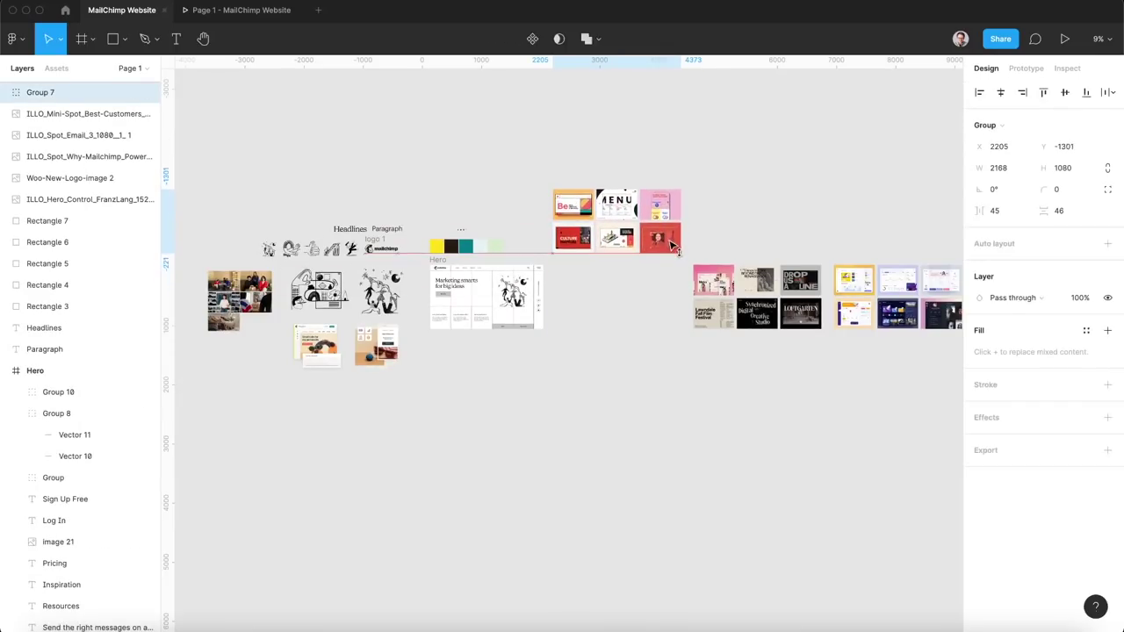
pyautogui.click(594, 301)
pyautogui.moveTo(436, 263); pyautogui.dragTo(555, 272)
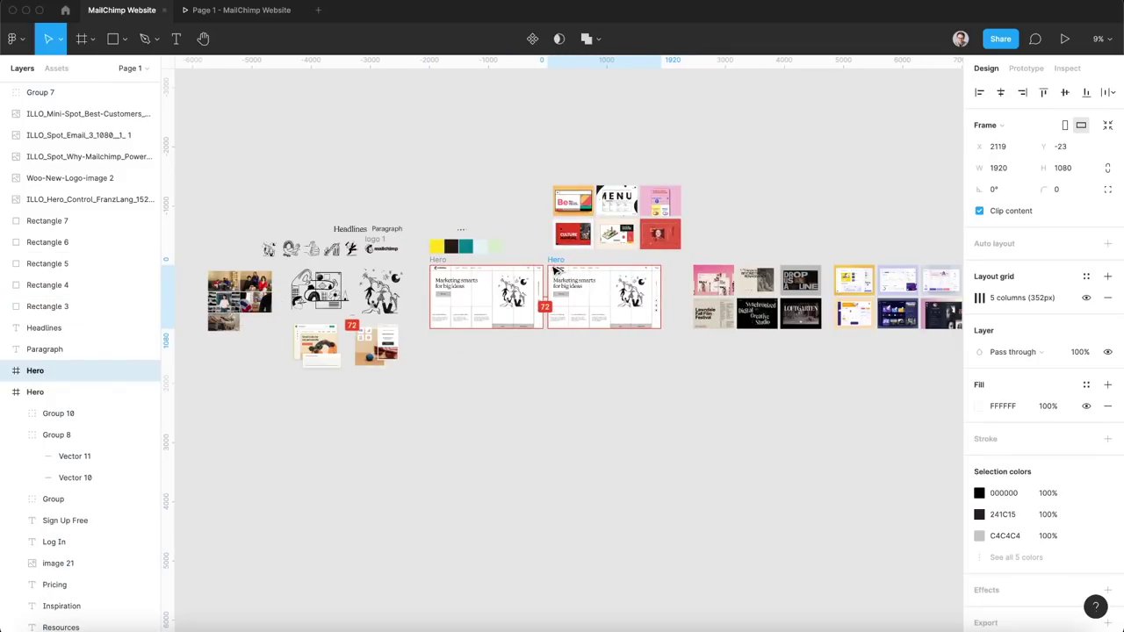
pyautogui.click(632, 410)
pyautogui.scroll(5, 580, 289)
pyautogui.scroll(-1, 563, 282)
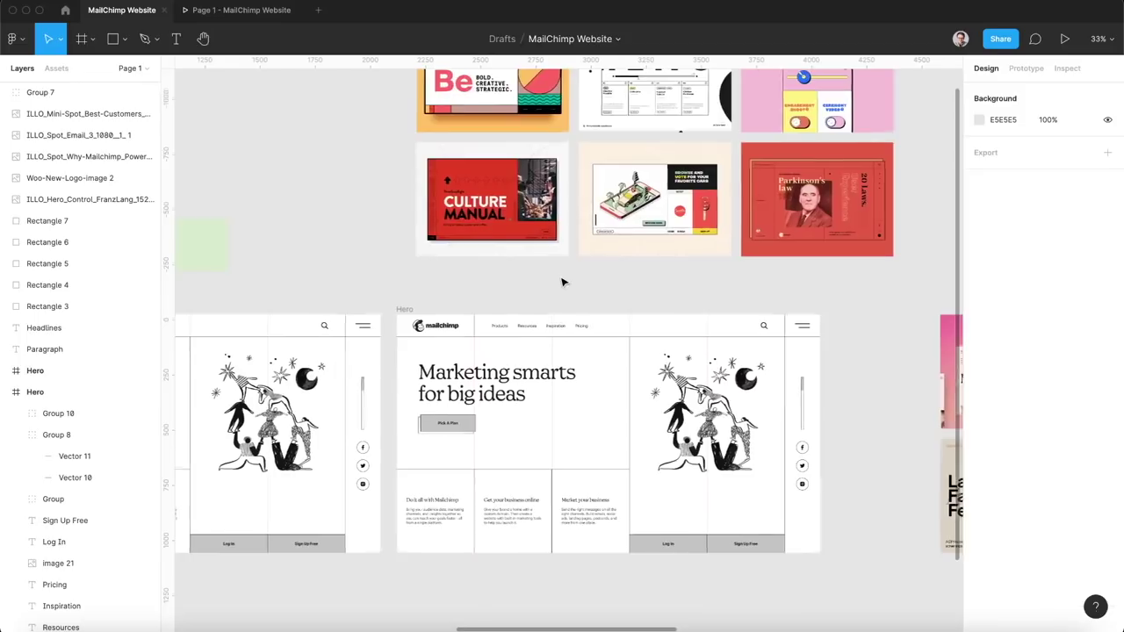
pyautogui.scroll(-3, 563, 282)
pyautogui.hscroll(-3, 563, 282)
pyautogui.scroll(-1, 565, 381)
pyautogui.scroll(3, 564, 382)
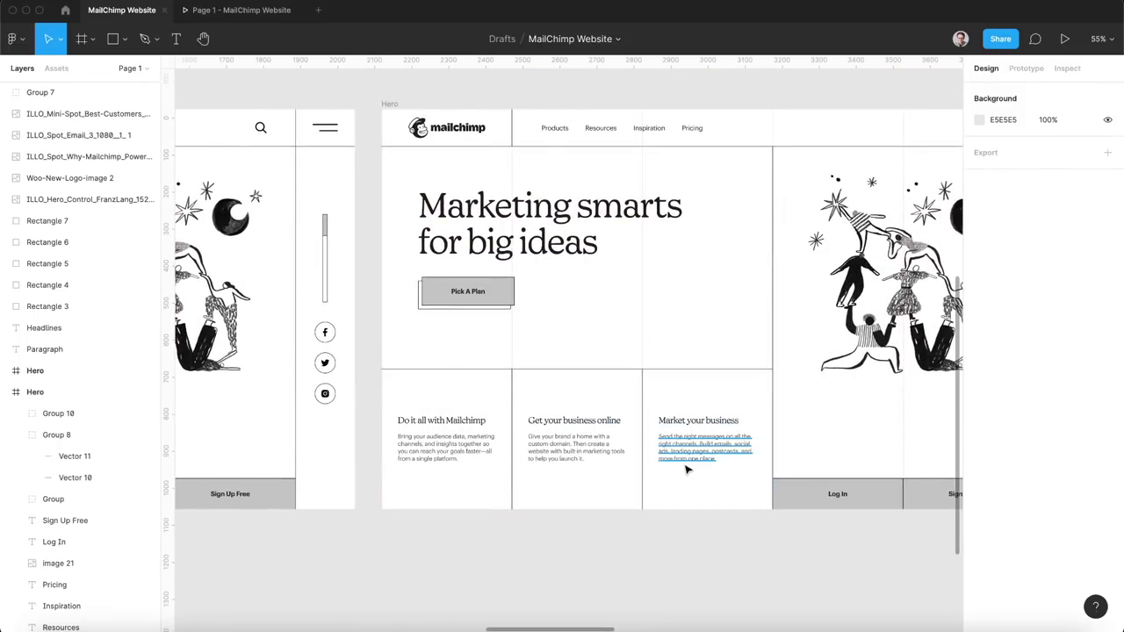
pyautogui.scroll(-3, 574, 401)
pyautogui.scroll(3, 575, 401)
pyautogui.scroll(3, 571, 203)
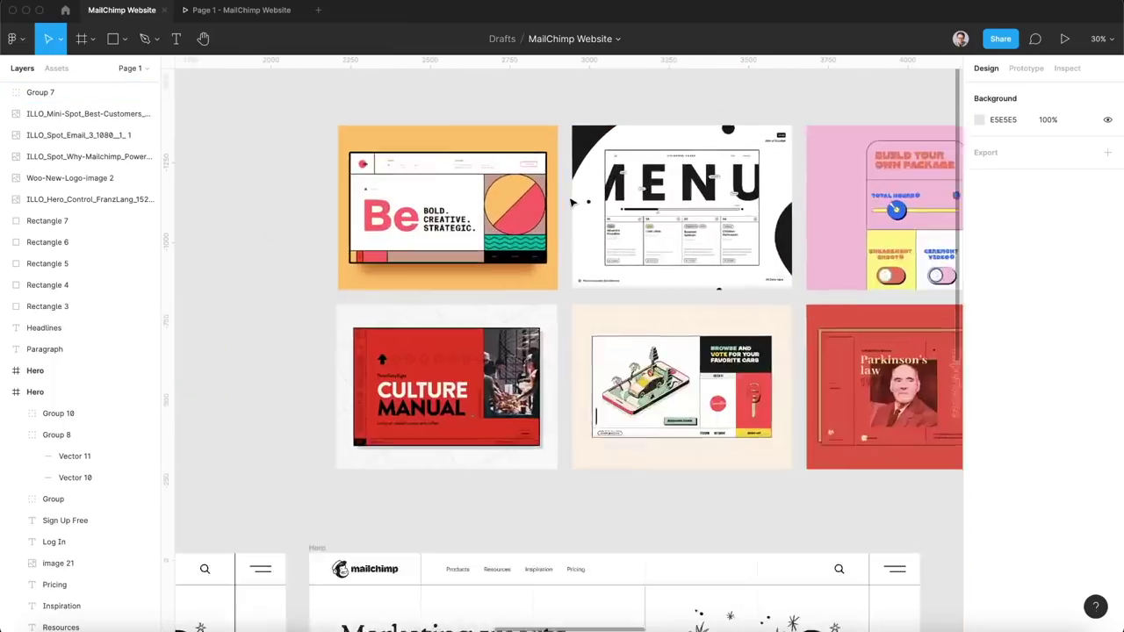
pyautogui.click(571, 203)
pyautogui.scroll(8, 572, 202)
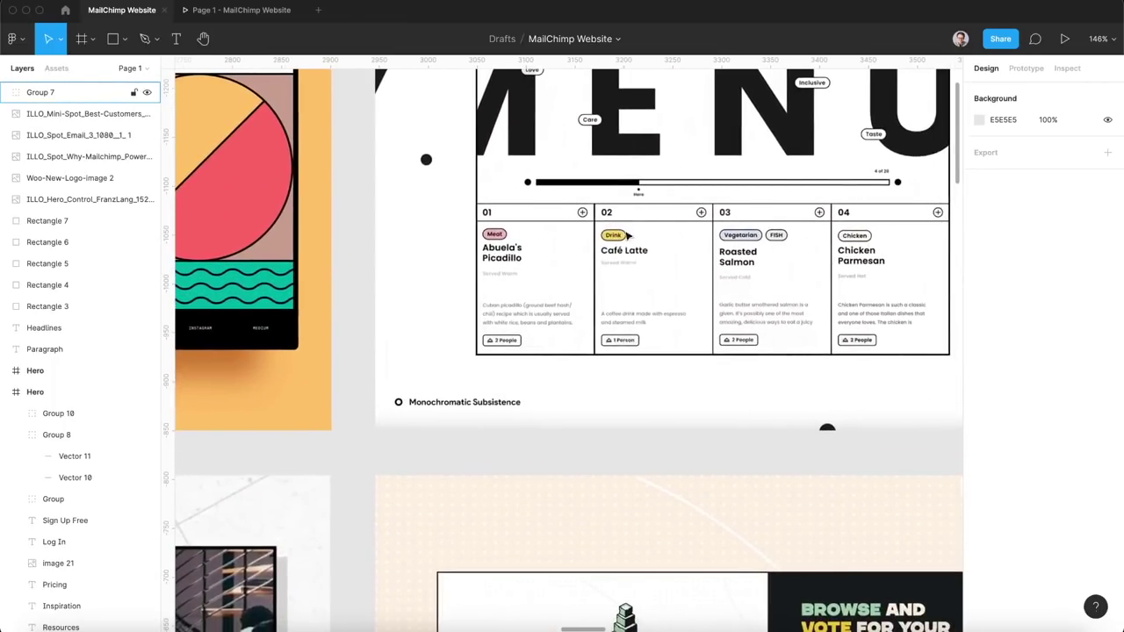
pyautogui.scroll(-6, 766, 260)
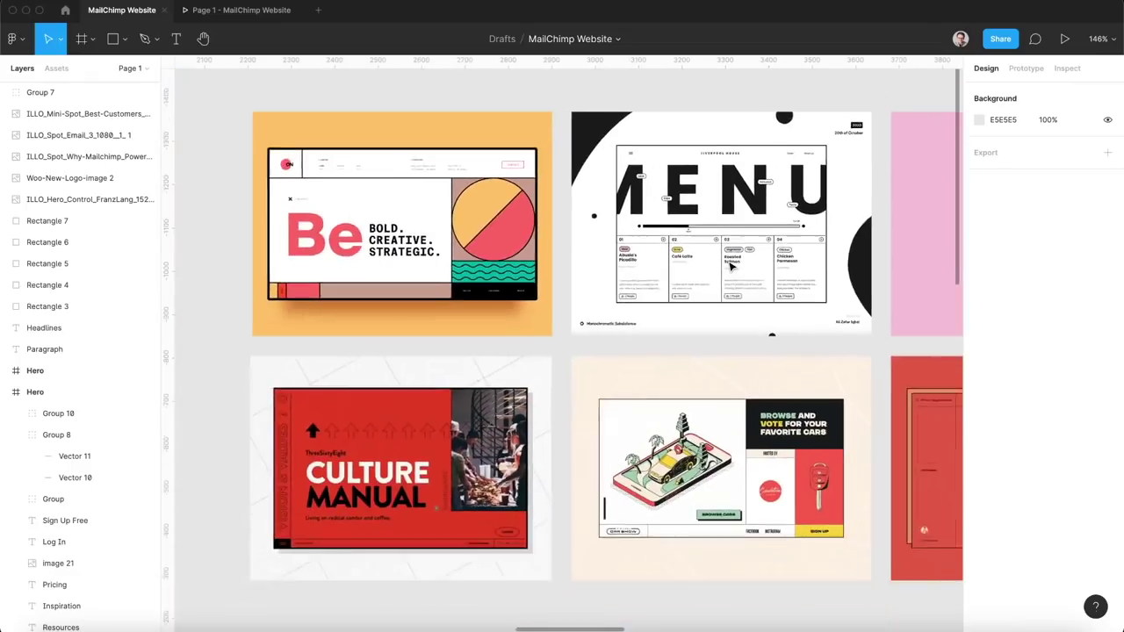
pyautogui.scroll(-5, 730, 266)
pyautogui.scroll(-2, 686, 357)
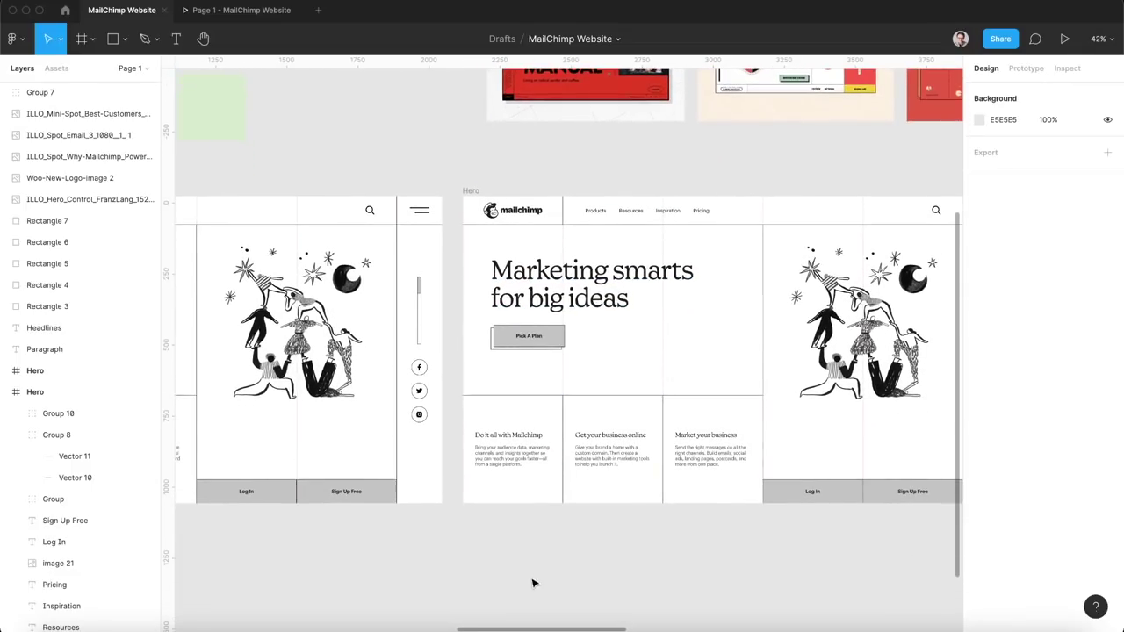
# Move the three feature columns' headings and paragraphs further down.
pyautogui.moveTo(565, 504); pyautogui.dragTo(710, 414)
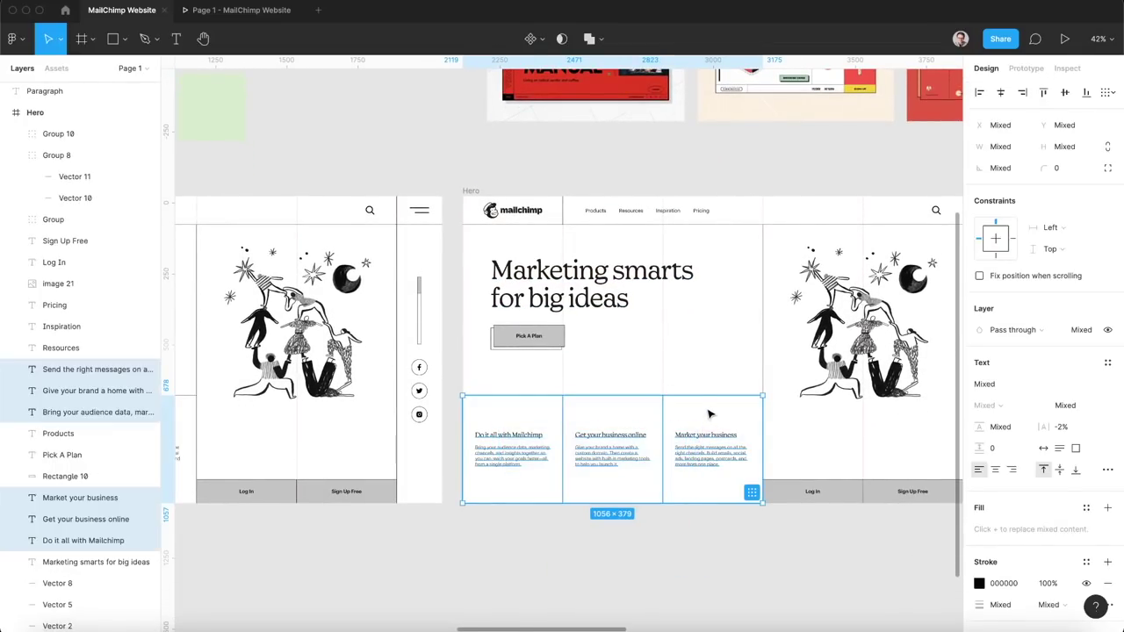
pyautogui.click(587, 618)
pyautogui.click(524, 437)
pyautogui.keyDown('shift'); pyautogui.click(507, 456); pyautogui.keyUp('shift')
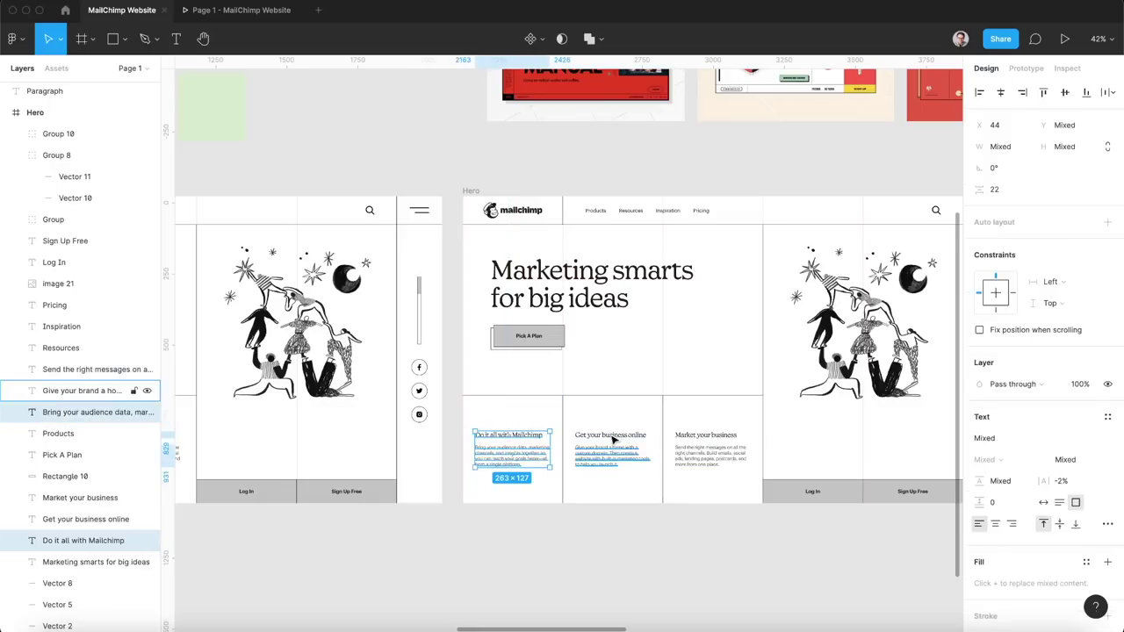
pyautogui.keyDown('shift'); pyautogui.click(612, 436); pyautogui.keyUp('shift')
pyautogui.keyDown('shift'); pyautogui.click(597, 455); pyautogui.keyUp('shift')
pyautogui.keyDown('shift'); pyautogui.click(710, 436); pyautogui.keyUp('shift')
pyautogui.keyDown('shift'); pyautogui.click(694, 454); pyautogui.keyUp('shift')
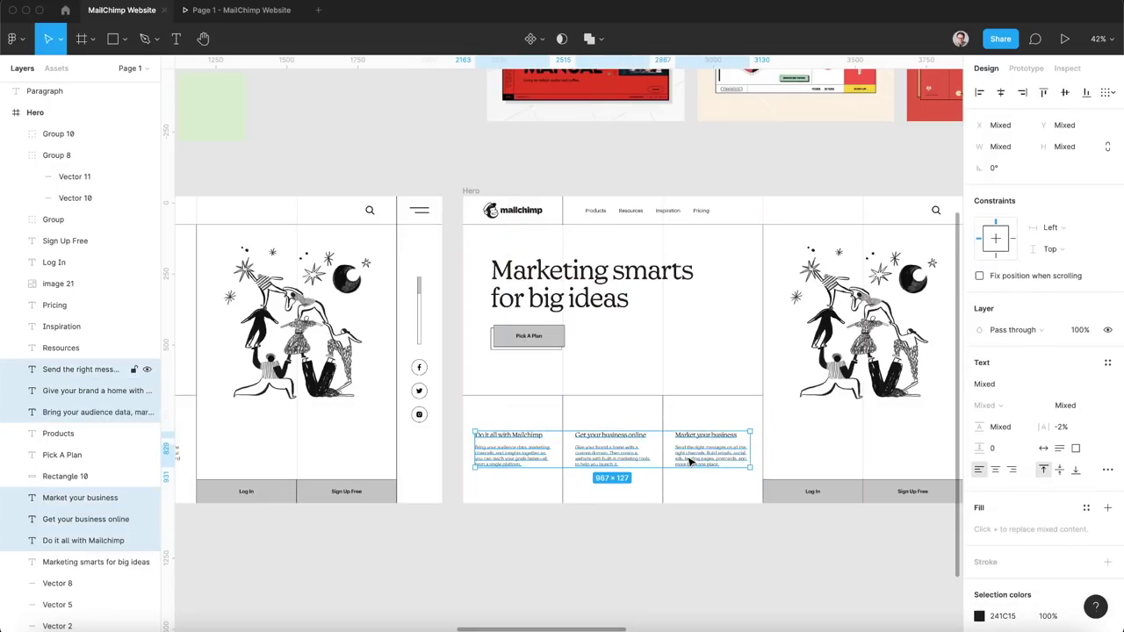
pyautogui.moveTo(692, 456); pyautogui.dragTo(697, 484)
pyautogui.click(673, 554)
# Draw a 77×77 grey circle with a black outline above the first column's heading.
pyautogui.scroll(-2, 675, 558)
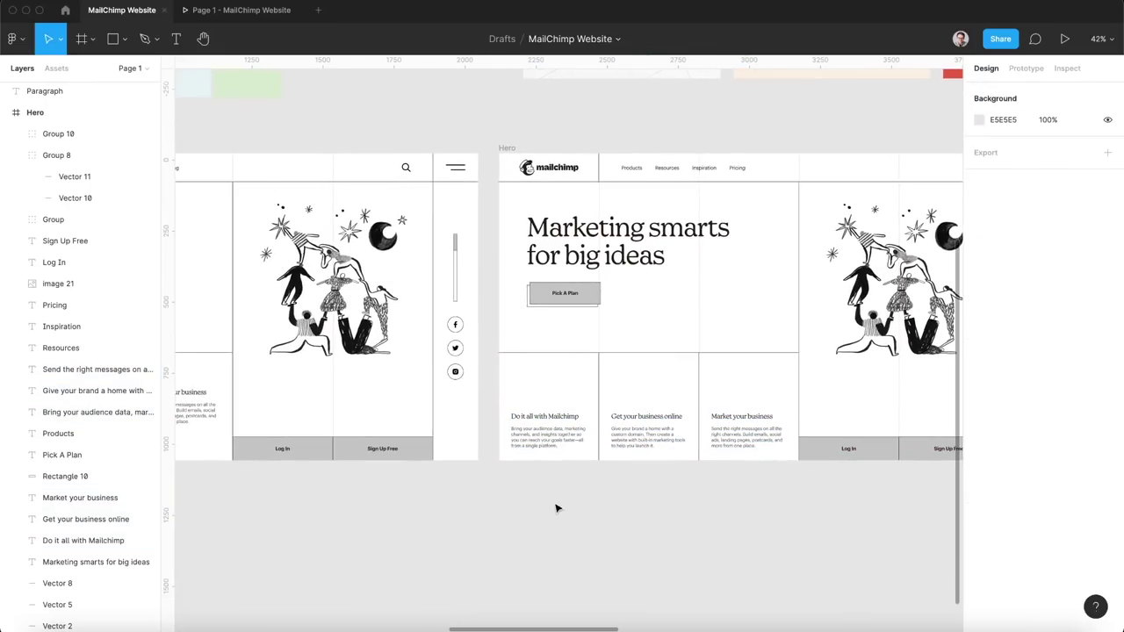
pyautogui.scroll(5, 555, 508)
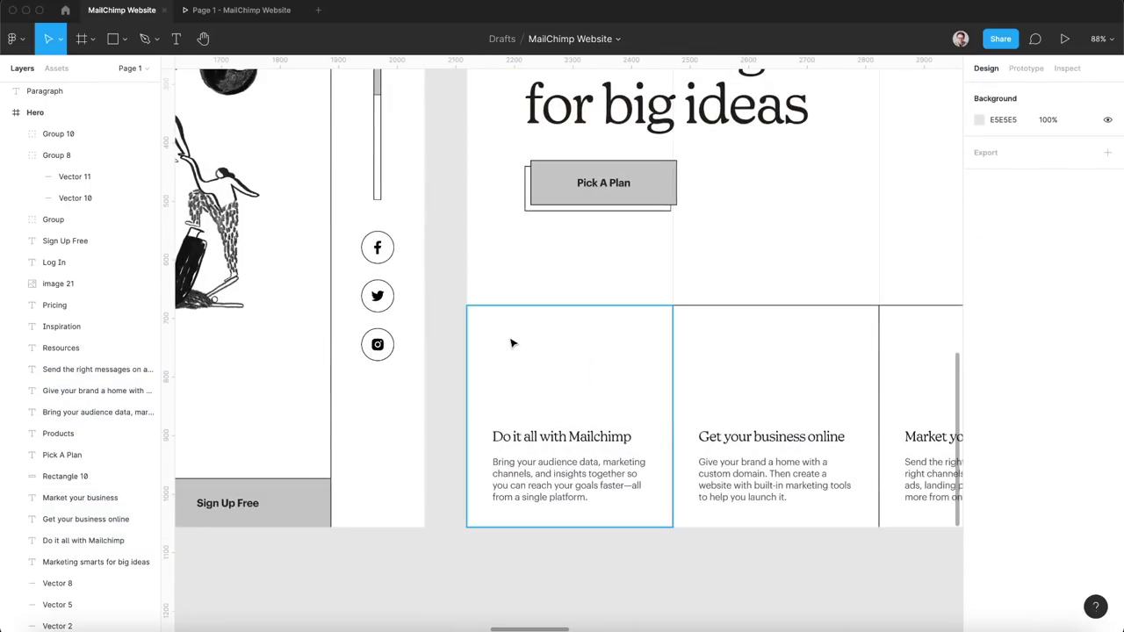
pyautogui.press('o')
pyautogui.moveTo(480, 309)
pyautogui.mouseDown()
pyautogui.moveTo(537, 365)
pyautogui.moveTo(518, 353)
pyautogui.moveTo(531, 371)
pyautogui.mouseUp()
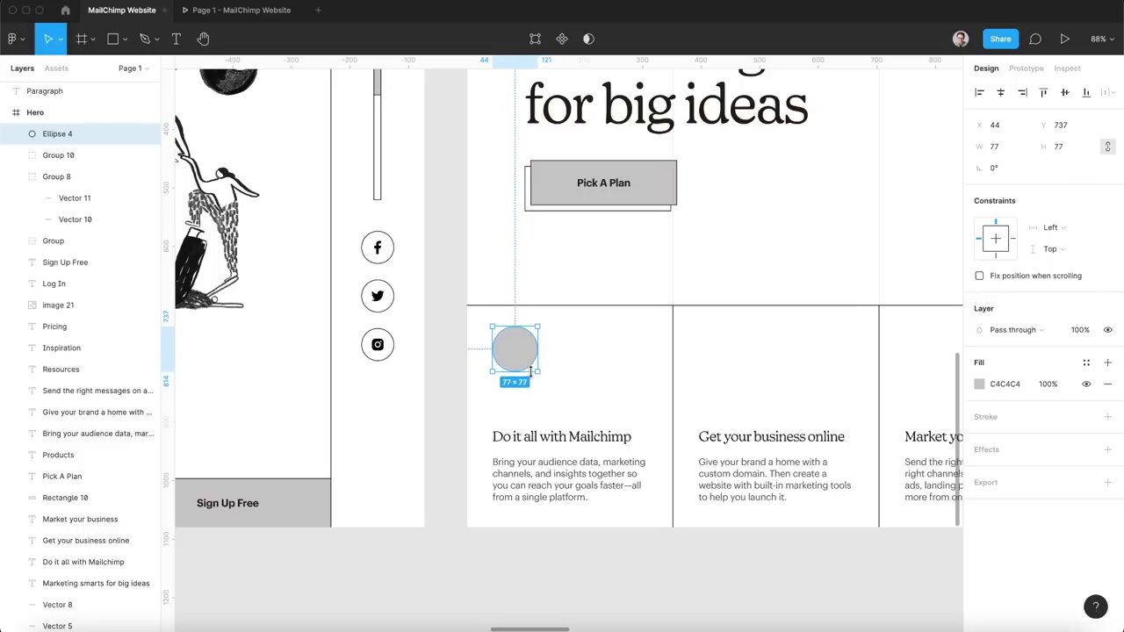
pyautogui.click(1107, 418)
pyautogui.click(627, 547)
pyautogui.scroll(-2, 627, 548)
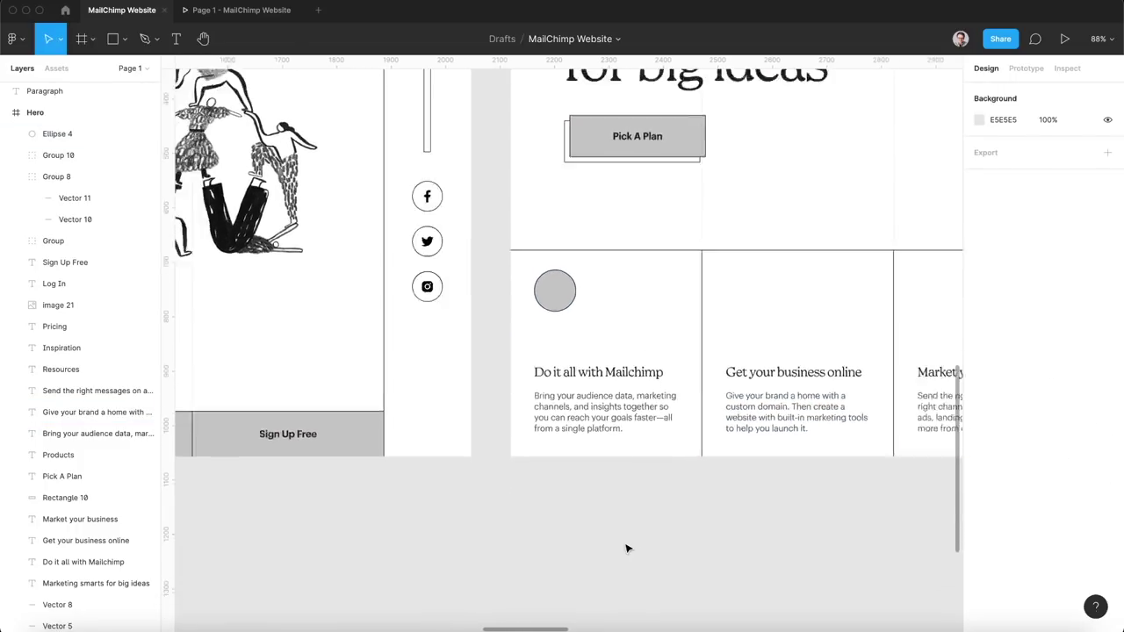
pyautogui.scroll(-1, 627, 548)
pyautogui.scroll(3, 627, 548)
# Draw a short vertical line with the Pen as the arrow's stem.
pyautogui.press('p')
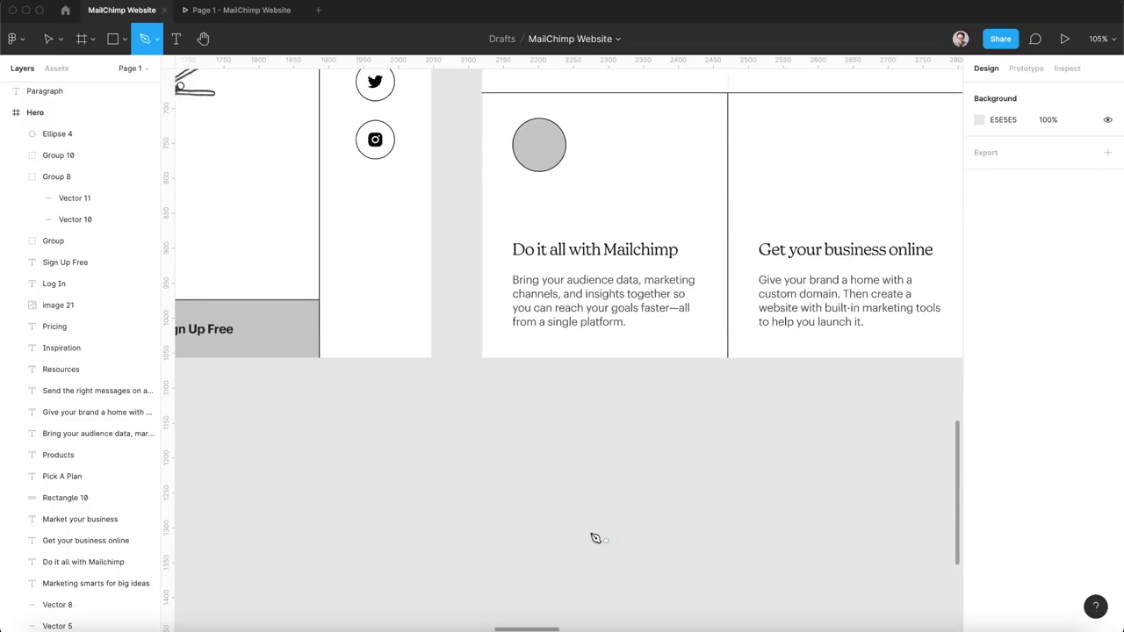
pyautogui.click(582, 527)
pyautogui.click(582, 477)
# Draw a curve at the stem's top and add a horizontally flipped copy beside it.
pyautogui.scroll(10, 582, 477)
pyautogui.press('Escape')
pyautogui.press('Escape')
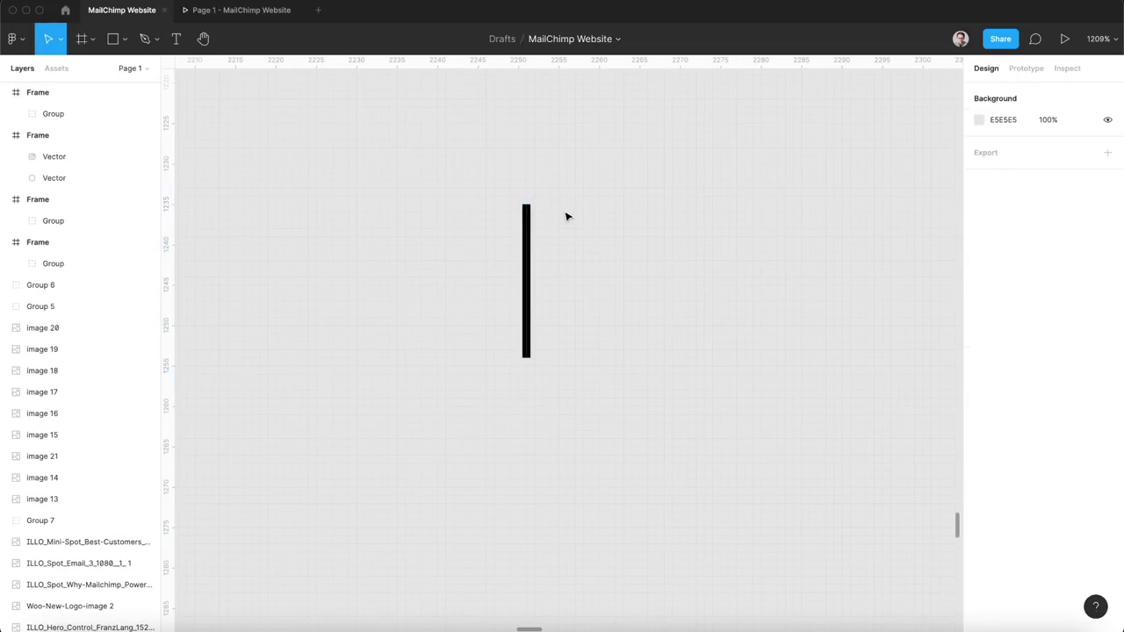
pyautogui.press('p')
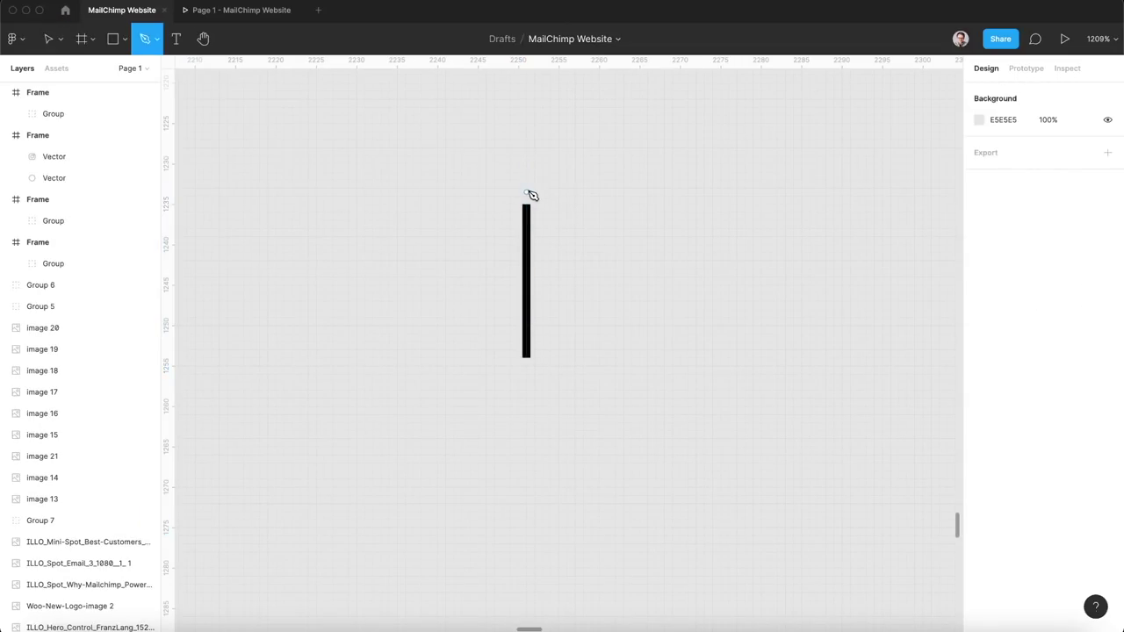
pyautogui.click(526, 191)
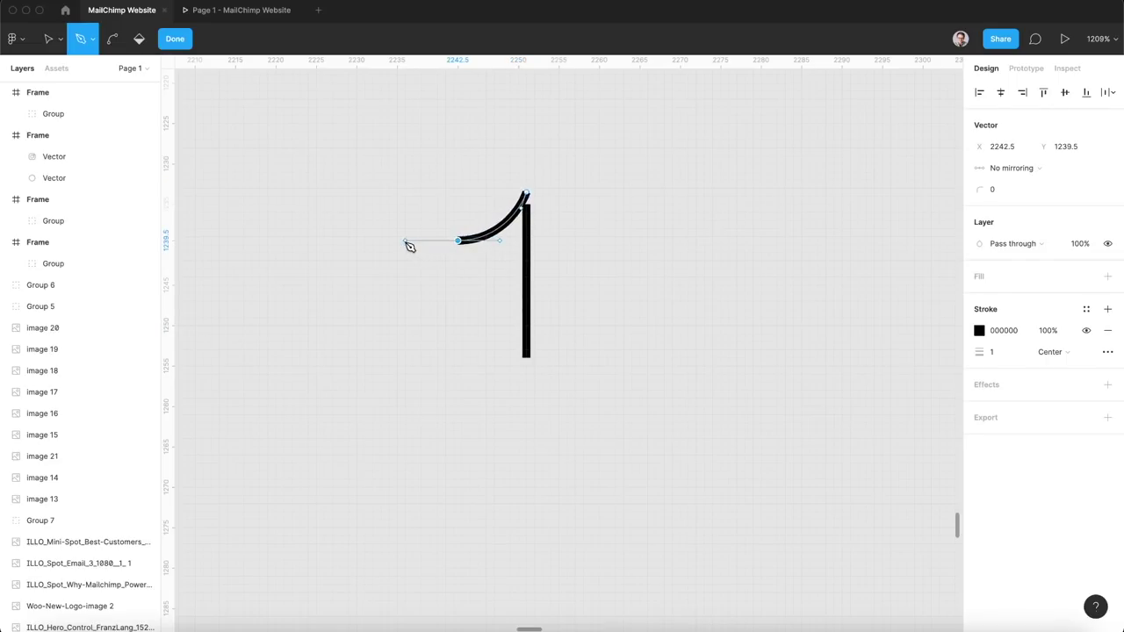
pyautogui.press('Escape')
pyautogui.press('Escape')
pyautogui.press('Escape')
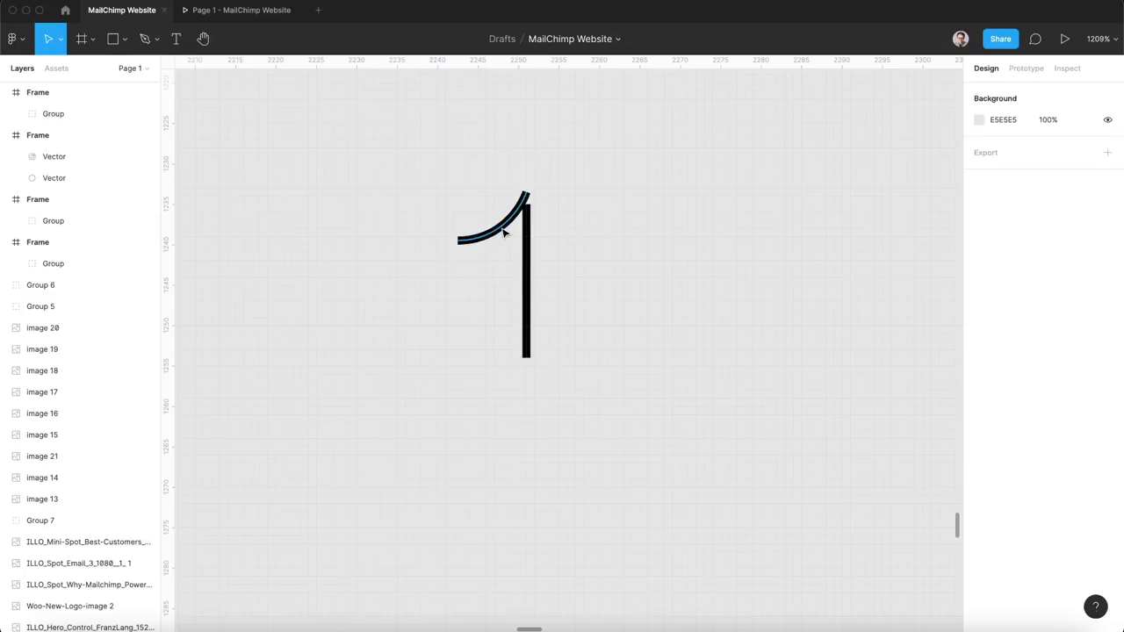
pyautogui.moveTo(504, 231); pyautogui.dragTo(572, 228)
pyautogui.rightClick(572, 228)
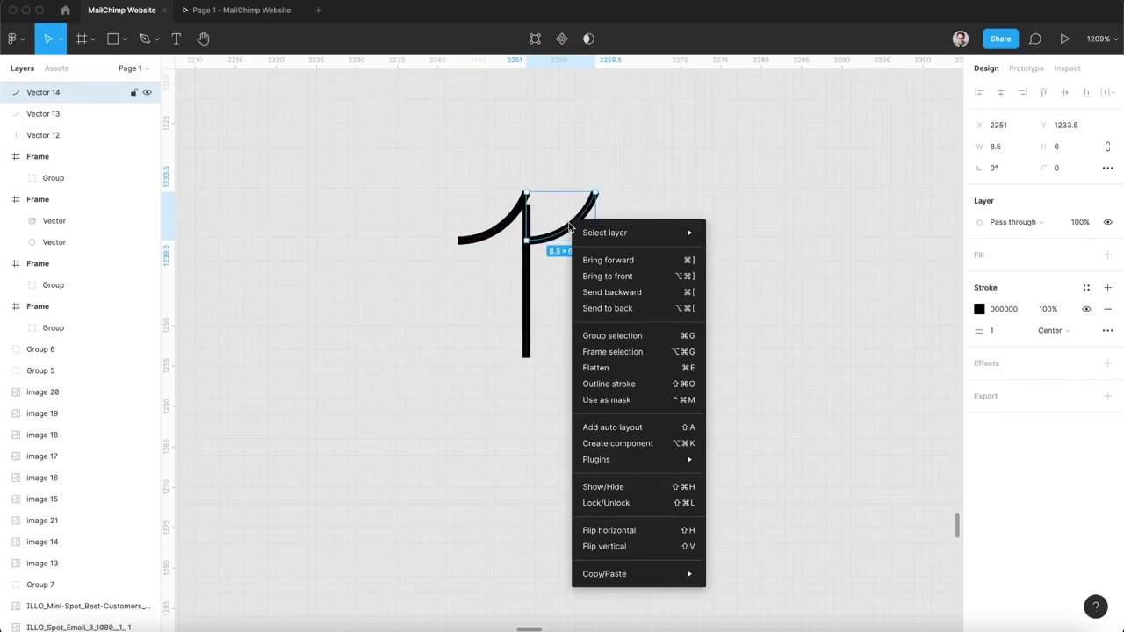
pyautogui.click(633, 529)
pyautogui.click(649, 248)
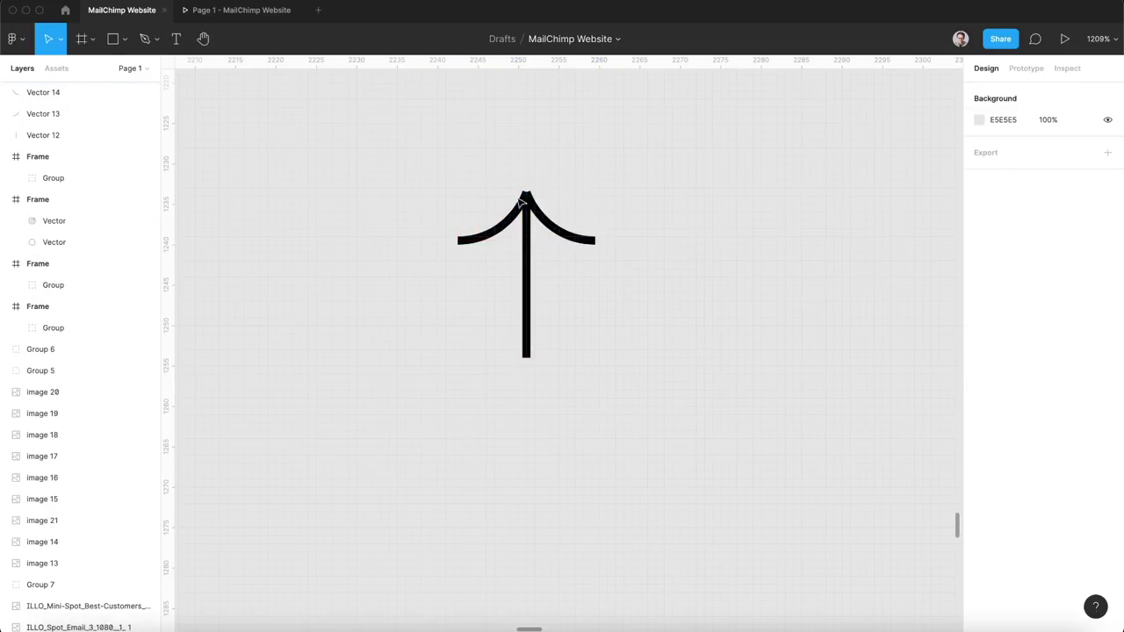
# Select the stem and both curves and rotate them 45° into a diagonal.
pyautogui.click(531, 252)
pyautogui.click(639, 301)
pyautogui.scroll(-5, 653, 337)
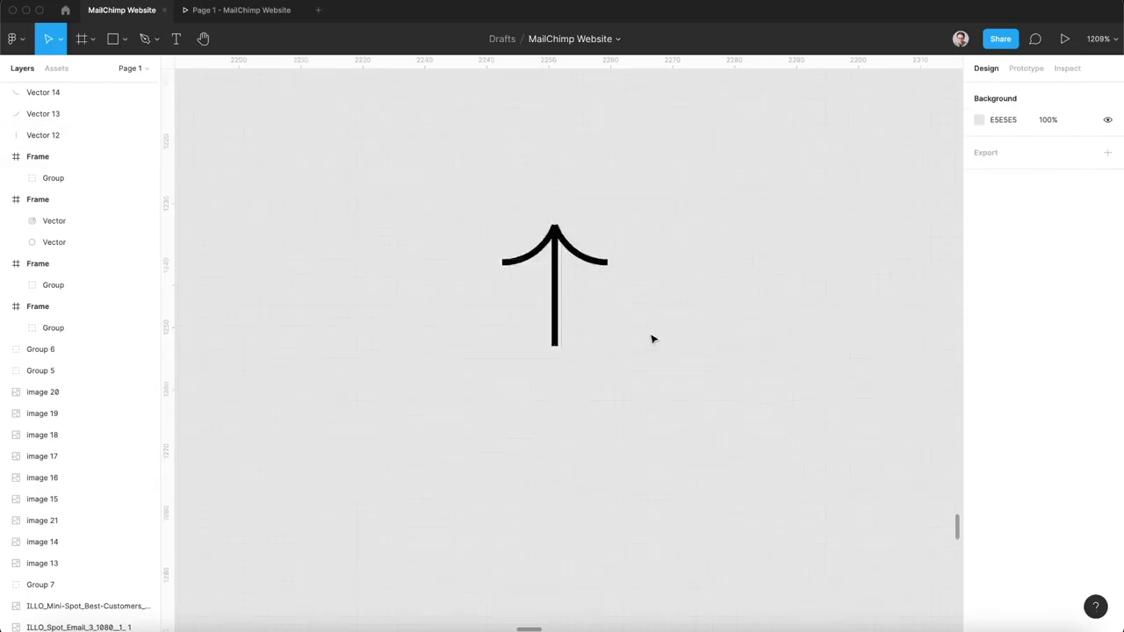
pyautogui.moveTo(657, 251); pyautogui.dragTo(545, 347)
pyautogui.moveTo(629, 258); pyautogui.dragTo(652, 303)
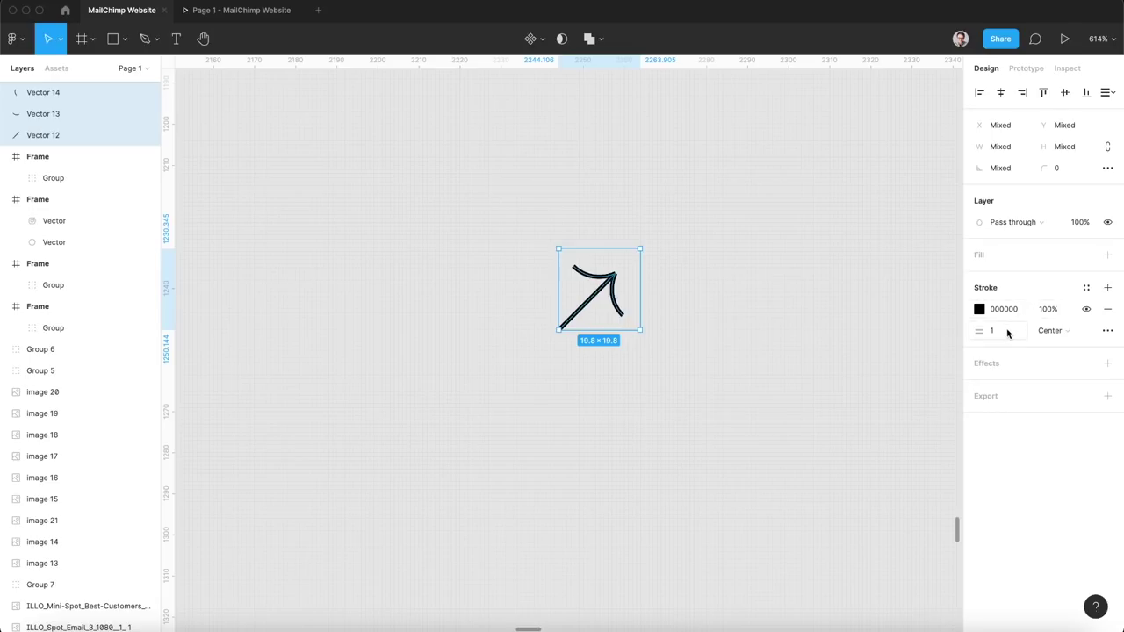
# Set the arrow strokes to 3, group the parts, and move the group up.
pyautogui.write('3')
pyautogui.press('Return')
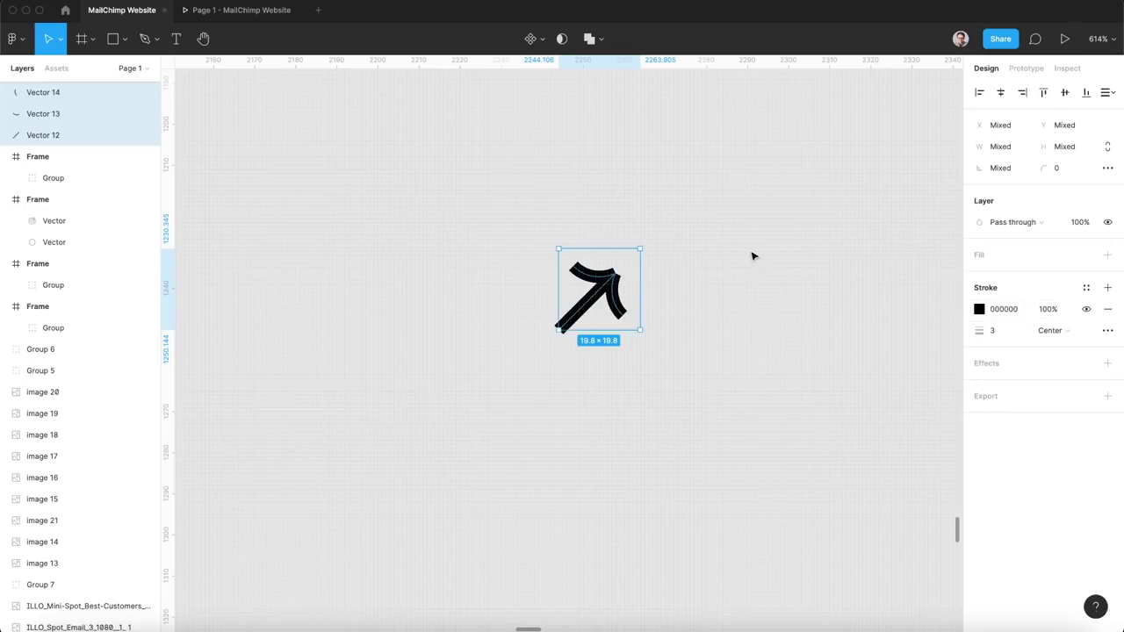
pyautogui.press('super+g')
pyautogui.scroll(-5, 606, 298)
pyautogui.moveTo(606, 298); pyautogui.dragTo(702, 120)
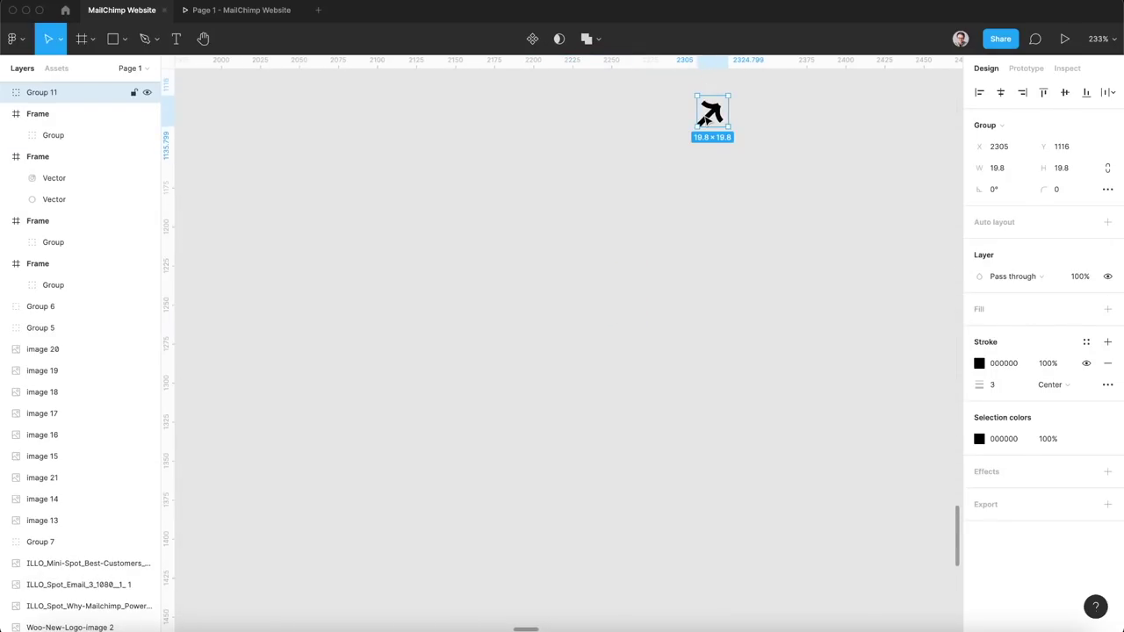
pyautogui.scroll(-6, 702, 120)
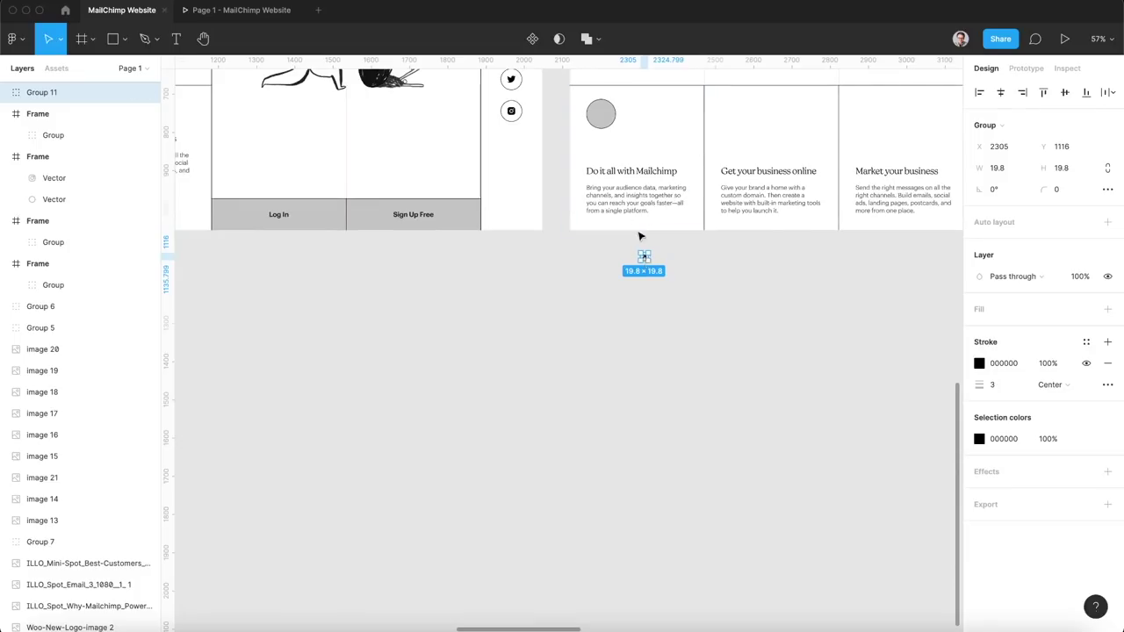
# Centre the arrow group inside the grey circle and enlarge it to 23×23.
pyautogui.moveTo(645, 257); pyautogui.dragTo(608, 116)
pyautogui.scroll(10, 602, 115)
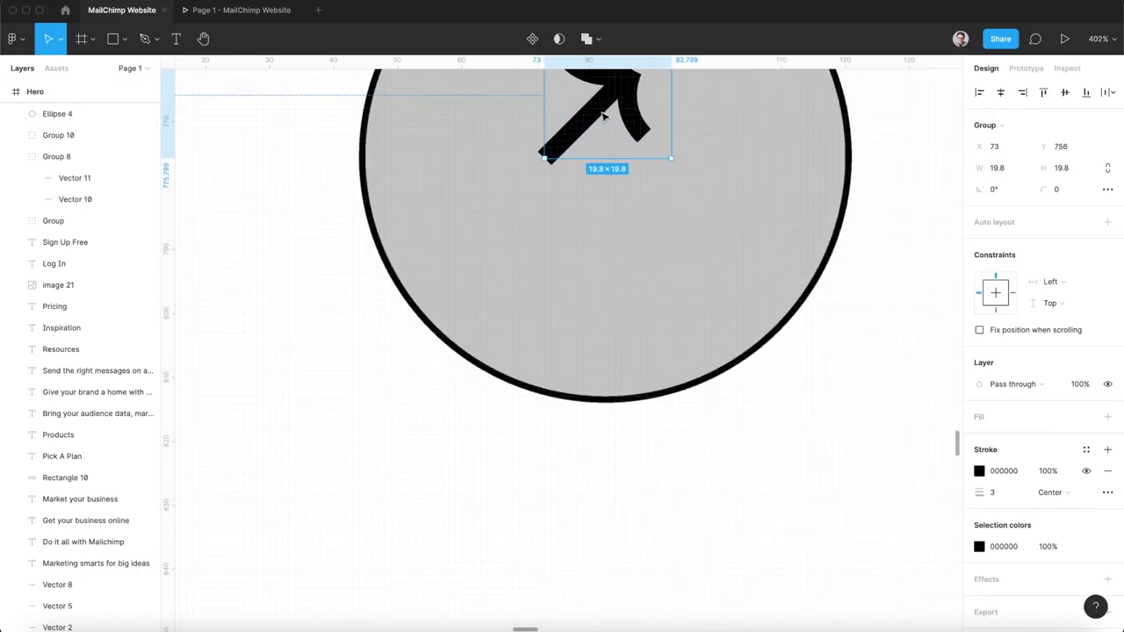
pyautogui.moveTo(612, 194); pyautogui.dragTo(614, 230)
pyautogui.scroll(-4, 612, 230)
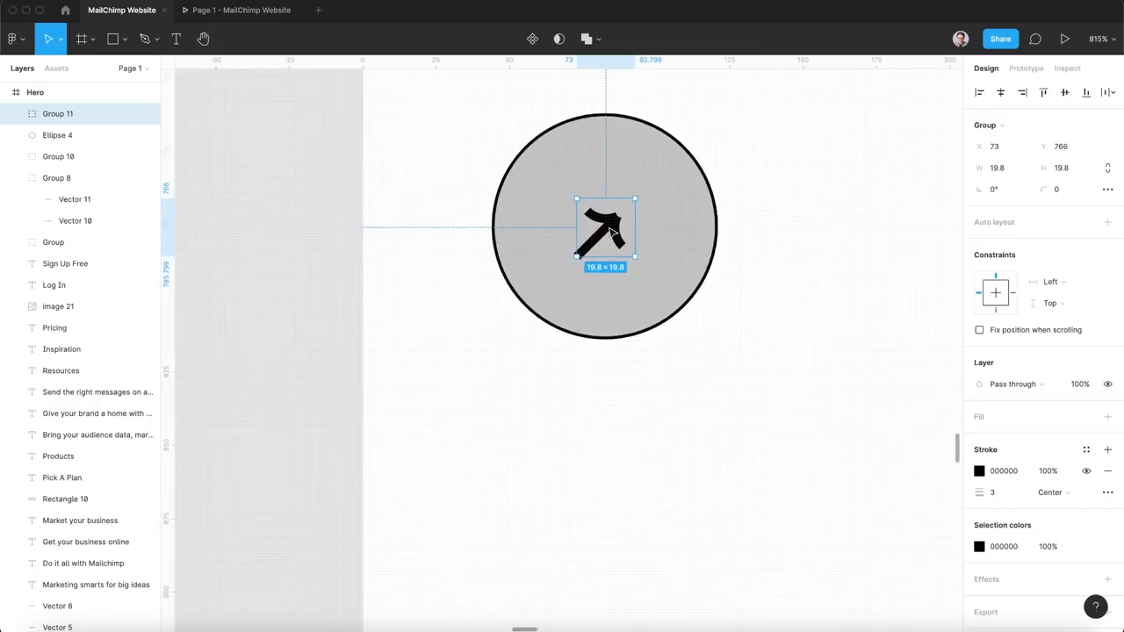
pyautogui.moveTo(634, 200); pyautogui.dragTo(645, 191)
pyautogui.scroll(-5, 663, 225)
pyautogui.click(532, 231)
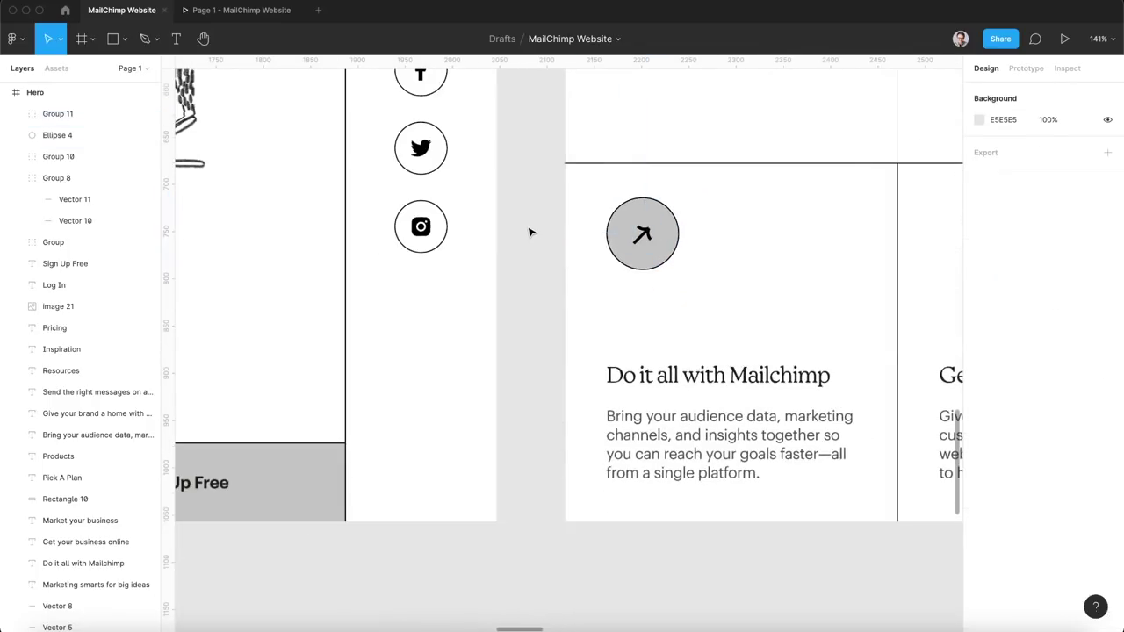
pyautogui.scroll(5, 532, 231)
# Copy the circle and arrow into the second and third feature columns.
pyautogui.click(495, 254)
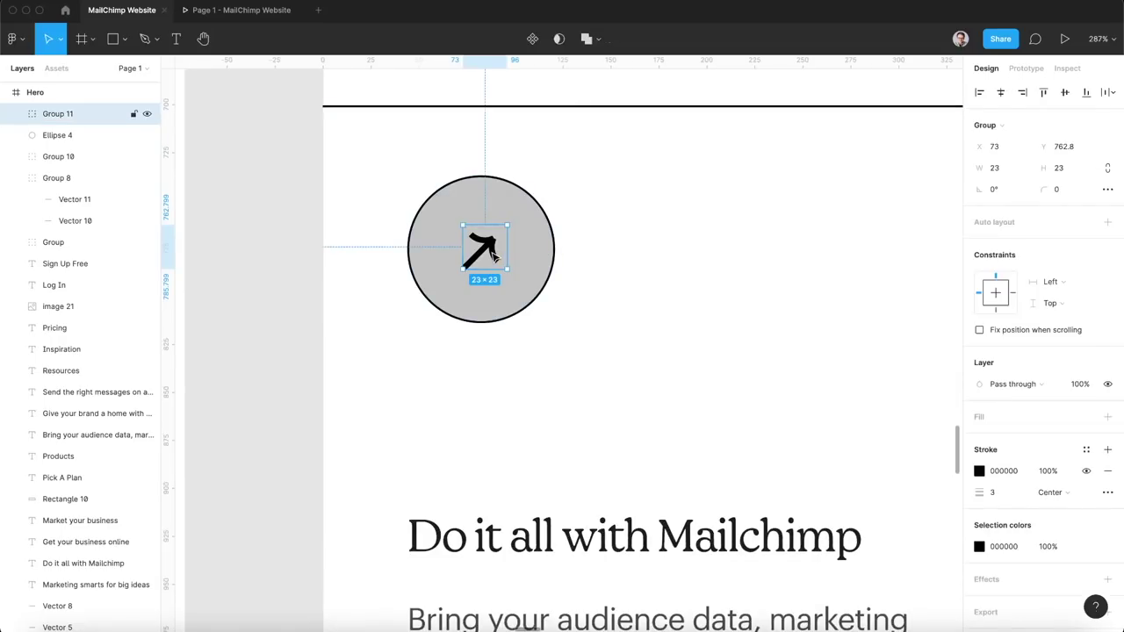
pyautogui.scroll(-5, 665, 394)
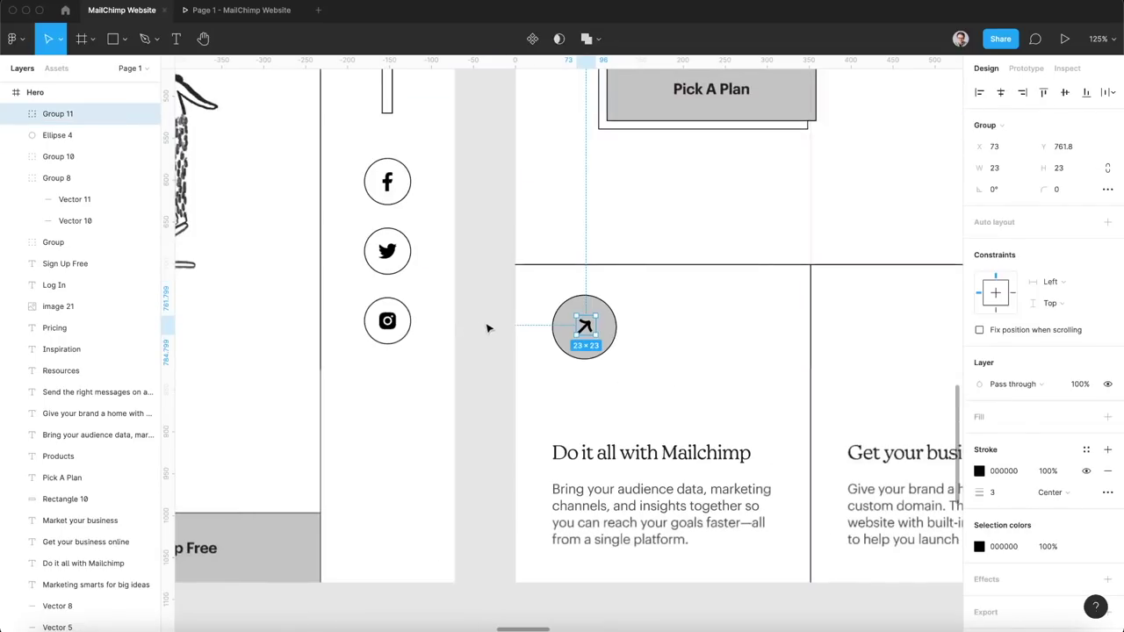
pyautogui.click(503, 330)
pyautogui.hscroll(2, 503, 330)
pyautogui.scroll(-1, 503, 330)
pyautogui.click(542, 307)
pyautogui.keyDown('shift'); pyautogui.click(535, 318); pyautogui.keyUp('shift')
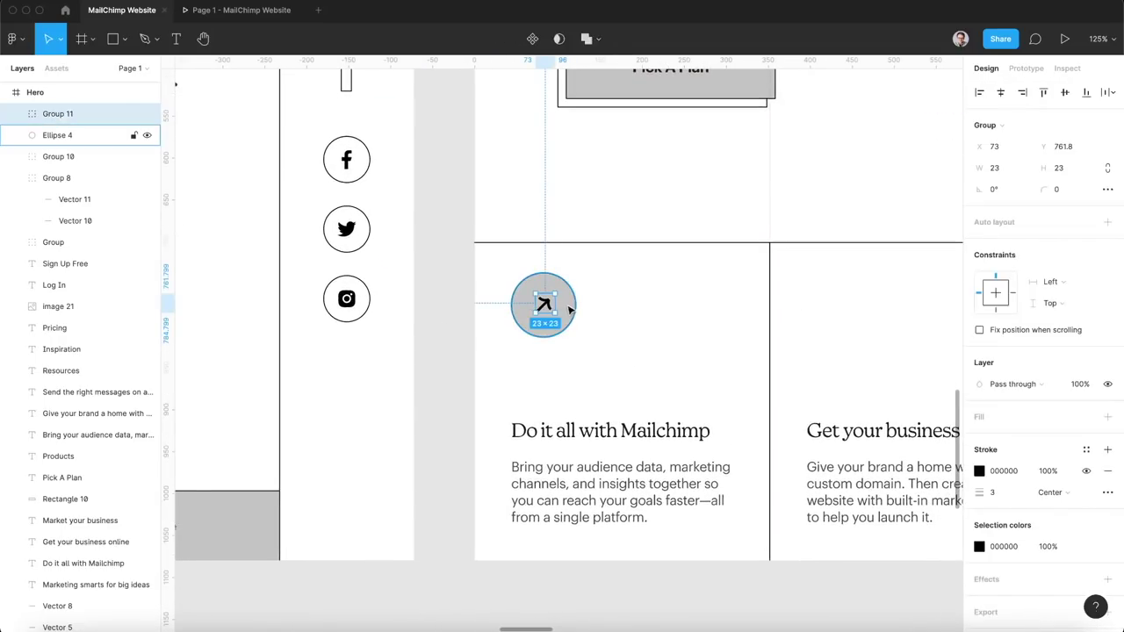
pyautogui.keyDown('alt'); pyautogui.moveTo(537, 312); pyautogui.dragTo(825, 324); pyautogui.keyUp('alt')
pyautogui.hscroll(2, 824, 326)
pyautogui.hscroll(3, 823, 326)
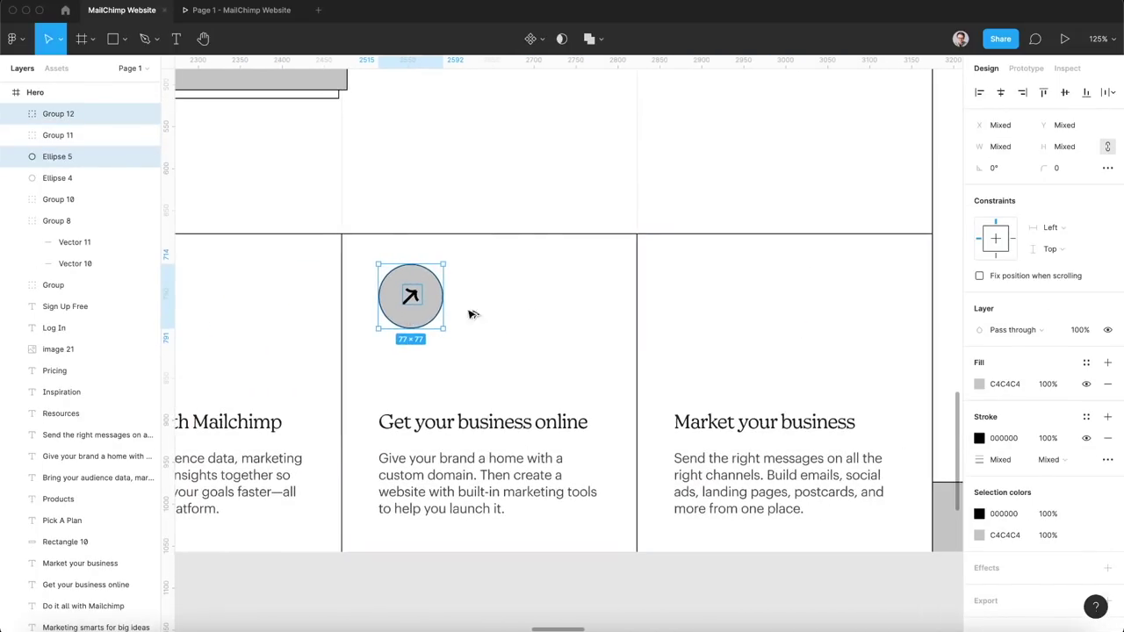
pyautogui.keyDown('alt'); pyautogui.moveTo(412, 321); pyautogui.dragTo(704, 327); pyautogui.keyUp('alt')
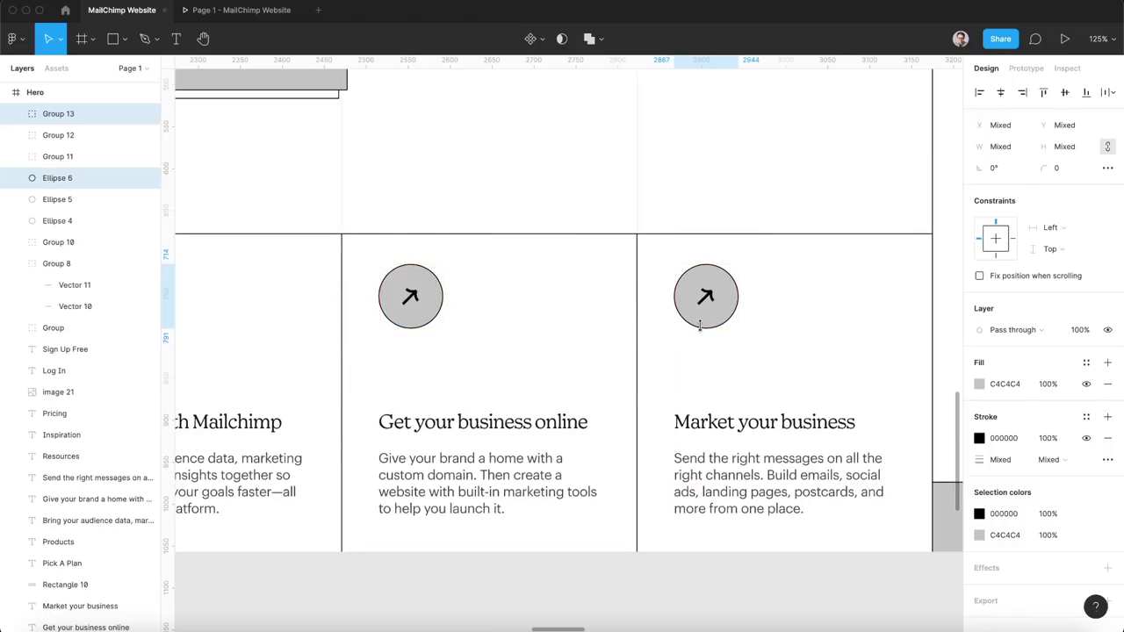
pyautogui.scroll(-6, 704, 327)
pyautogui.press('Escape')
# Fill the Pick A Plan button with the palette's yellow using the eyedropper.
pyautogui.click(565, 240)
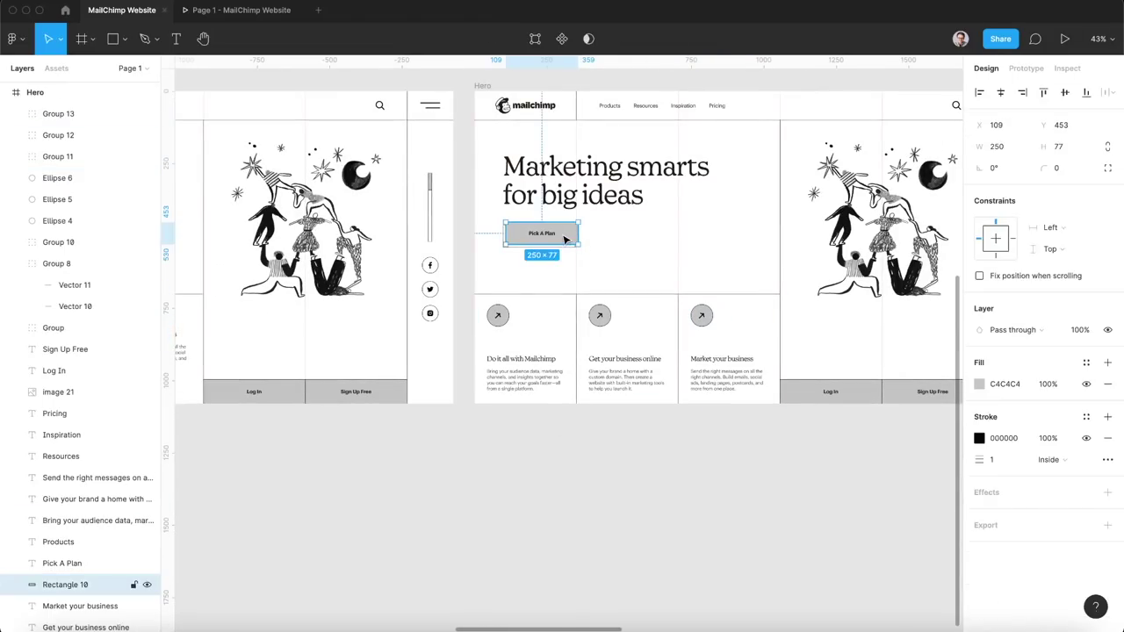
pyautogui.scroll(5, 564, 240)
pyautogui.hscroll(-5, 565, 240)
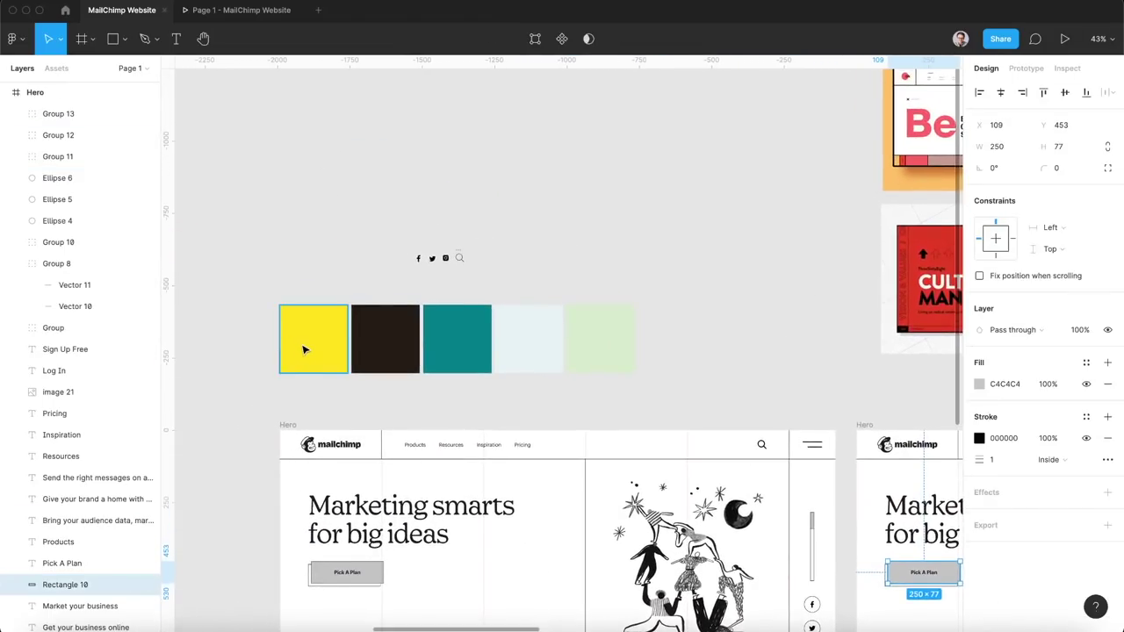
pyautogui.press('i')
pyautogui.click(304, 343)
pyautogui.scroll(-5, 303, 348)
pyautogui.hscroll(5, 304, 349)
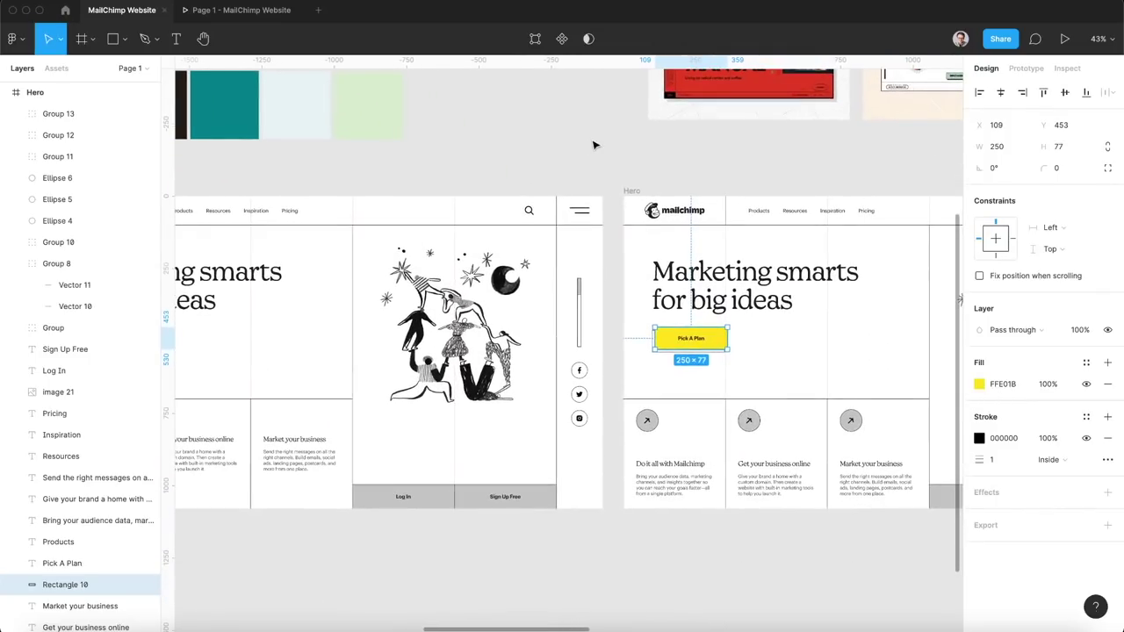
pyautogui.click(593, 145)
# Lighten the button's yellow fill to FFEB69 in the fill colour picker.
pyautogui.scroll(5, 594, 145)
pyautogui.hscroll(8, 594, 145)
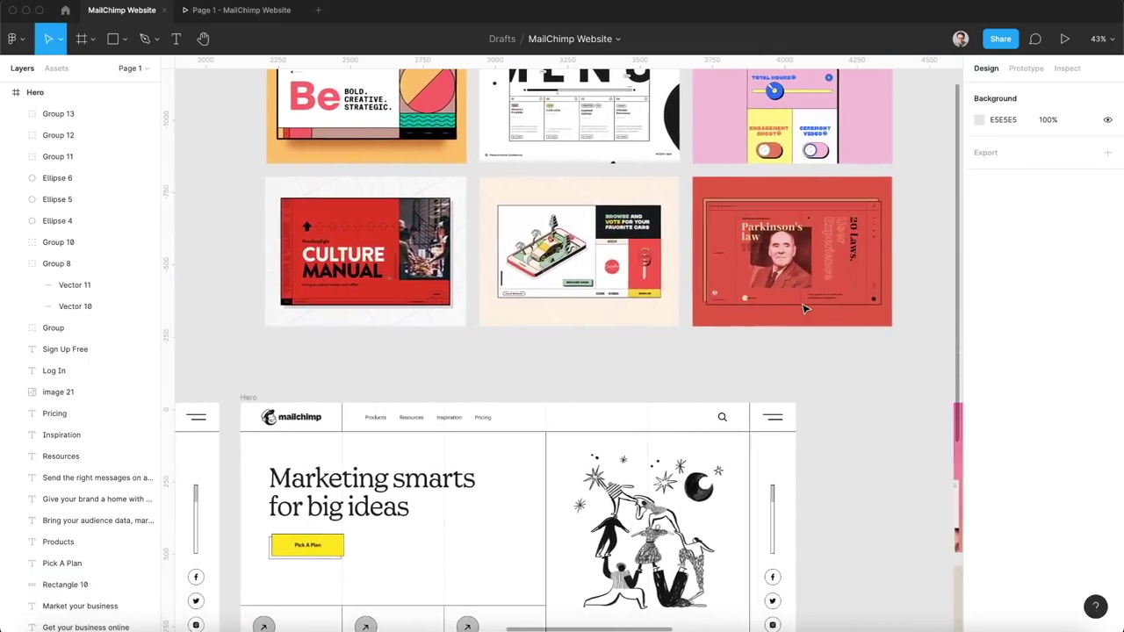
pyautogui.scroll(-5, 761, 321)
pyautogui.hscroll(-5, 761, 321)
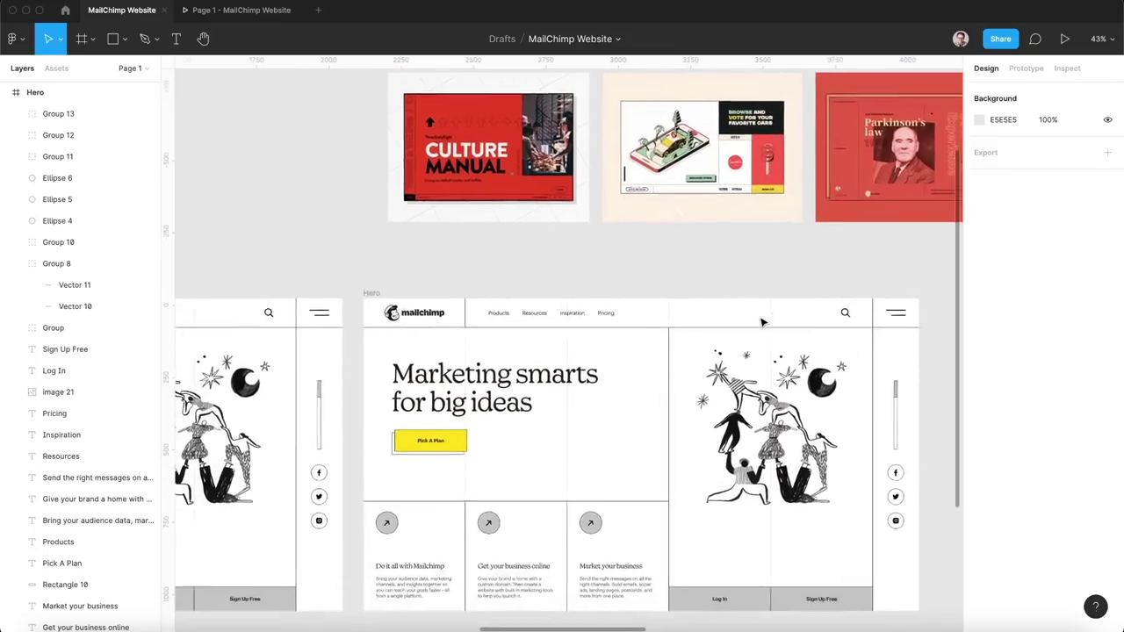
pyautogui.scroll(5, 502, 359)
pyautogui.click(508, 321)
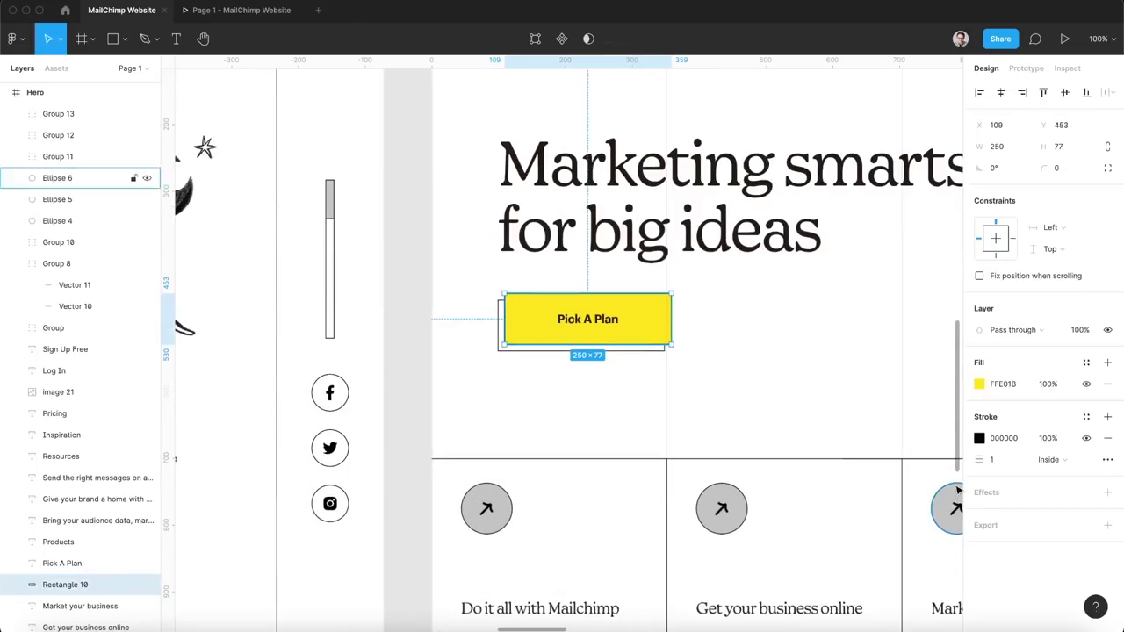
pyautogui.click(979, 385)
pyautogui.moveTo(874, 305); pyautogui.dragTo(895, 295)
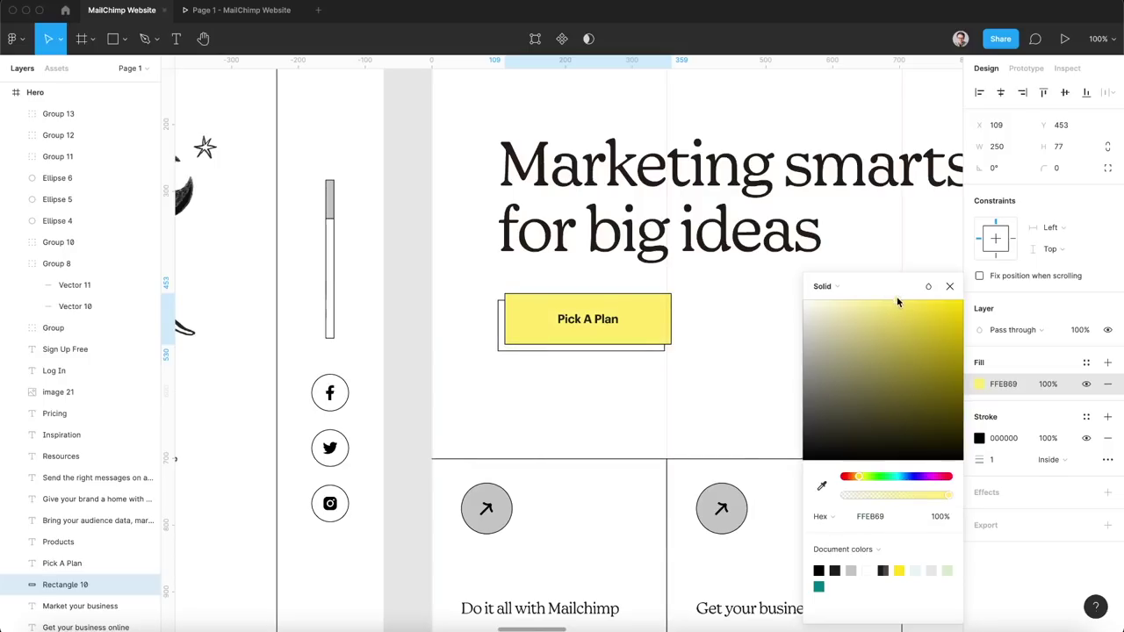
pyautogui.click(540, 400)
pyautogui.keyDown('ctrl'); pyautogui.scroll(-5, 539, 401); pyautogui.keyUp('ctrl')
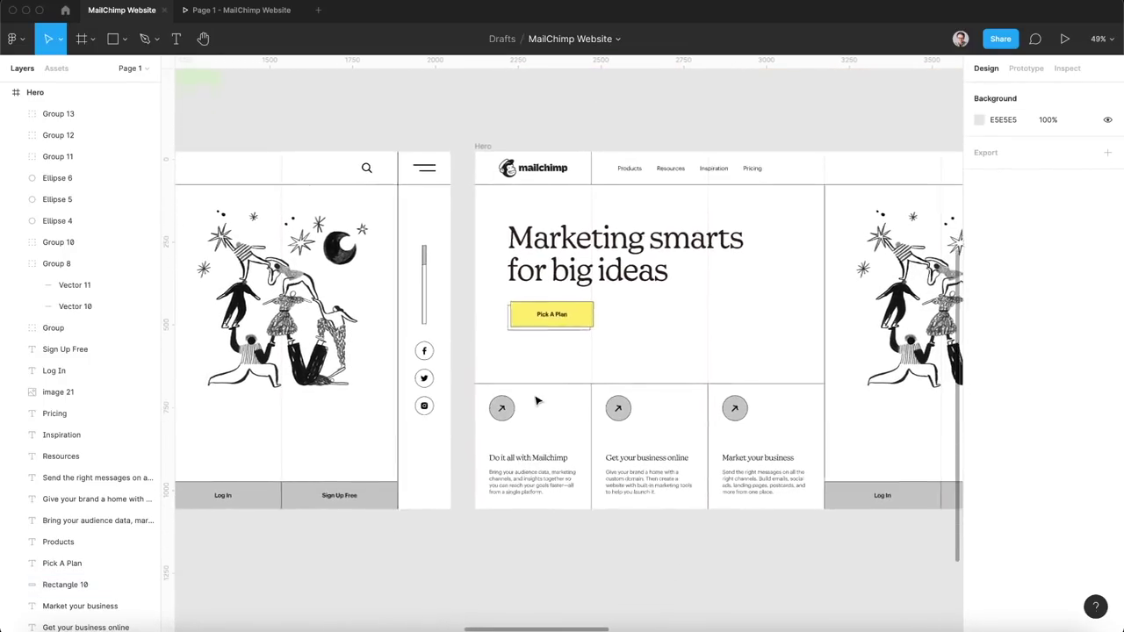
# Eyedrop the button's yellow onto the first feature icon circle.
pyautogui.keyDown('ctrl'); pyautogui.scroll(2, 527, 402); pyautogui.keyUp('ctrl')
pyautogui.keyDown('ctrl'); pyautogui.scroll(3, 510, 404); pyautogui.keyUp('ctrl')
pyautogui.click(493, 380)
pyautogui.press('i')
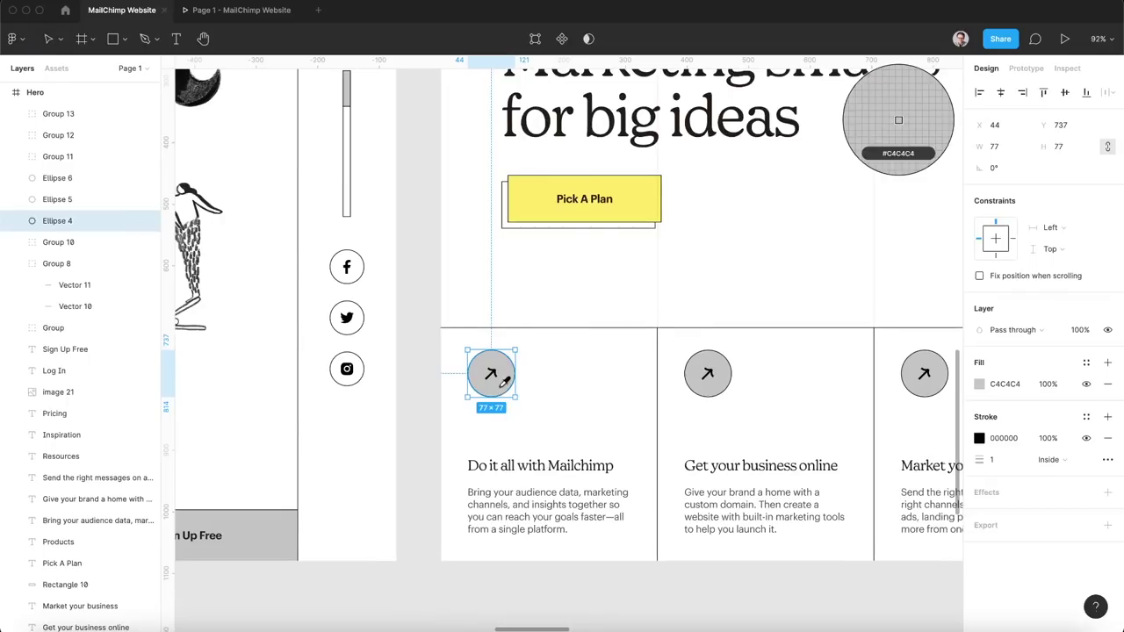
pyautogui.click(632, 194)
pyautogui.click(723, 255)
pyautogui.keyDown('ctrl'); pyautogui.scroll(-5, 723, 256); pyautogui.keyUp('ctrl')
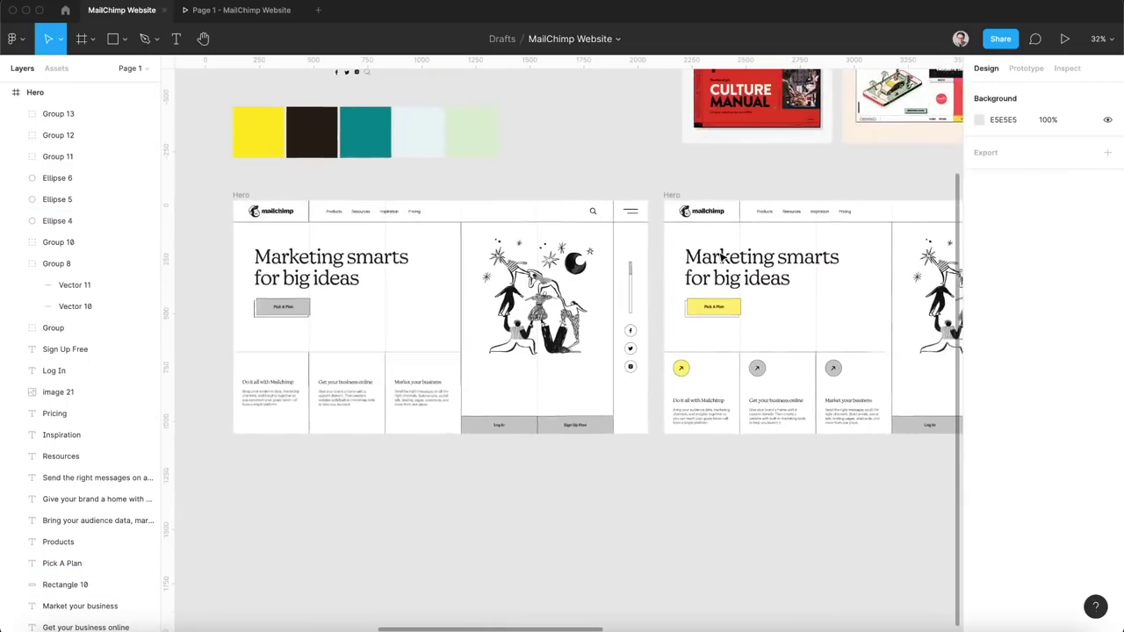
pyautogui.keyDown('ctrl'); pyautogui.scroll(3, 744, 373); pyautogui.keyUp('ctrl')
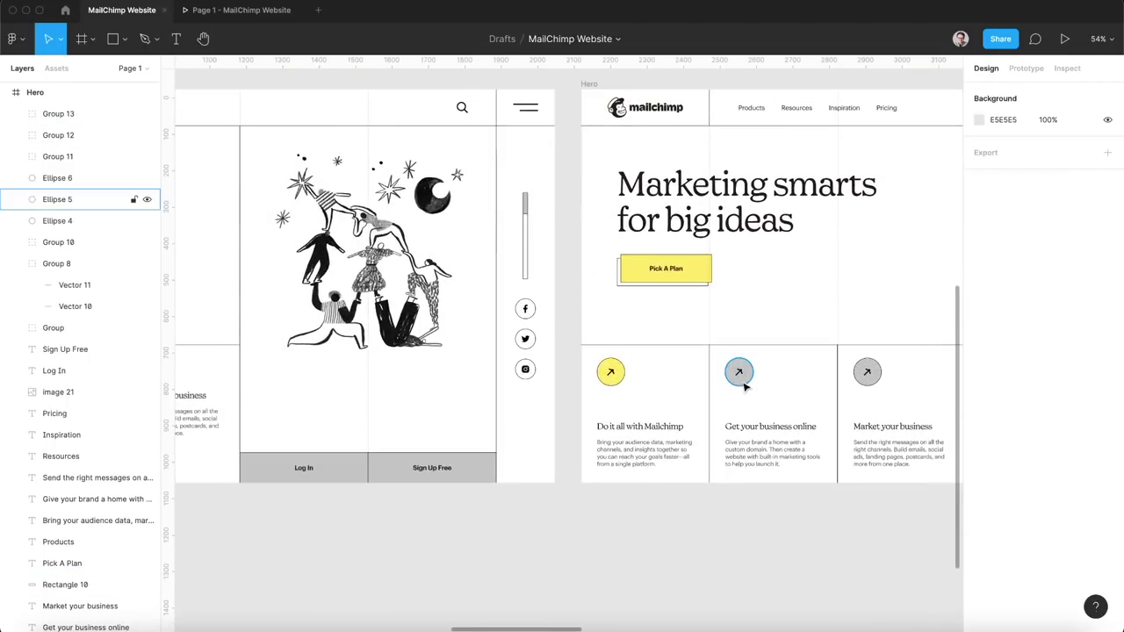
# Fill the second feature icon circle with the palette's pale blue E6F2F3.
pyautogui.click(744, 376)
pyautogui.scroll(3, 379, 161)
pyautogui.hscroll(-5, 379, 161)
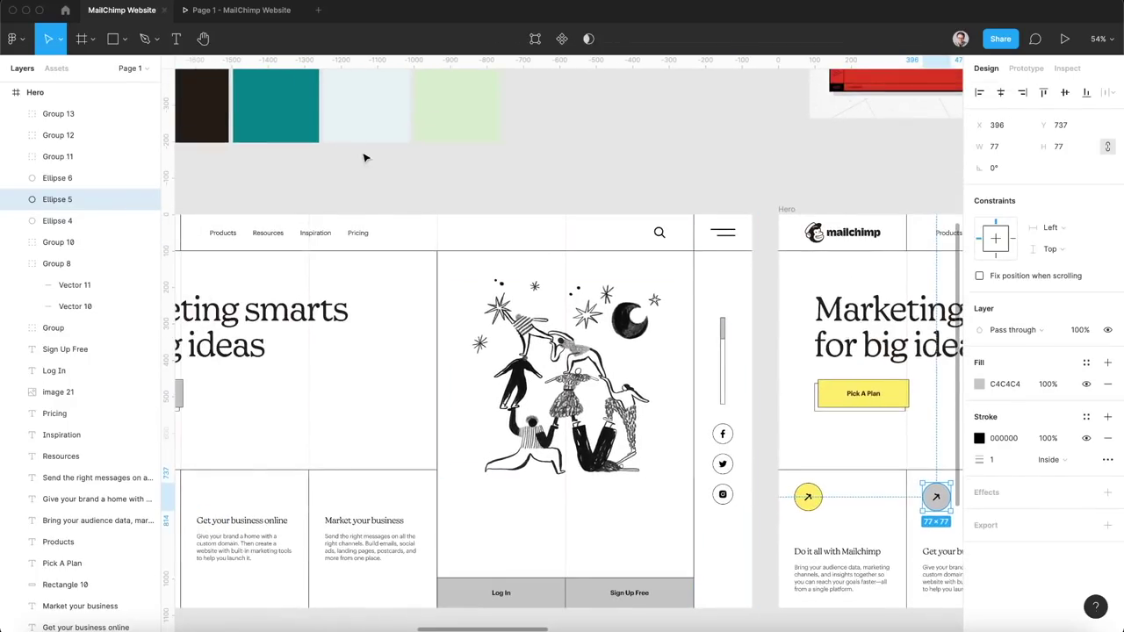
pyautogui.press('i')
pyautogui.click(369, 131)
pyautogui.hscroll(5, 384, 163)
pyautogui.scroll(-2, 384, 163)
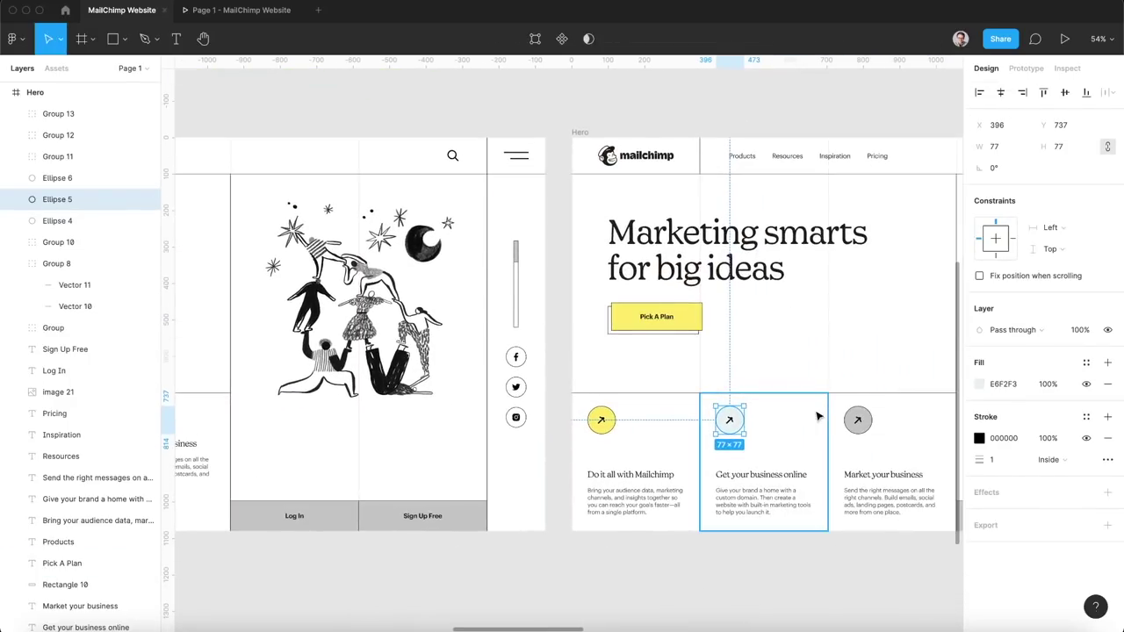
# Fill the third feature icon circle with the palette's pale green D8EACC.
pyautogui.click(863, 435)
pyautogui.scroll(2, 863, 434)
pyautogui.hscroll(-5, 862, 435)
pyautogui.press('i')
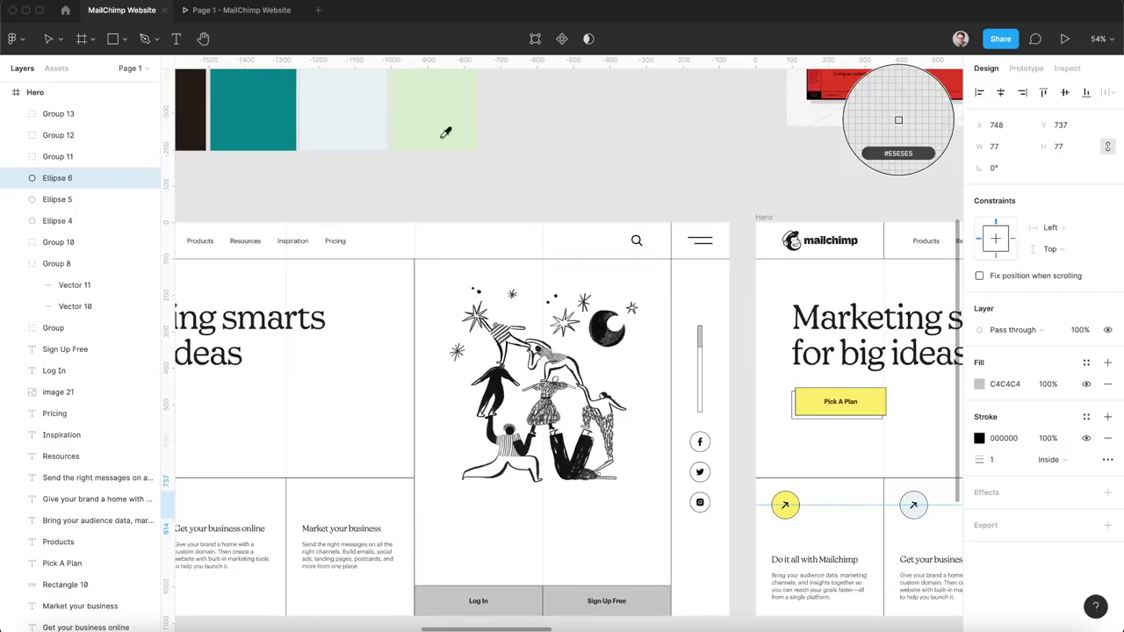
pyautogui.click(446, 130)
pyautogui.hscroll(5, 553, 243)
pyautogui.scroll(-1, 552, 244)
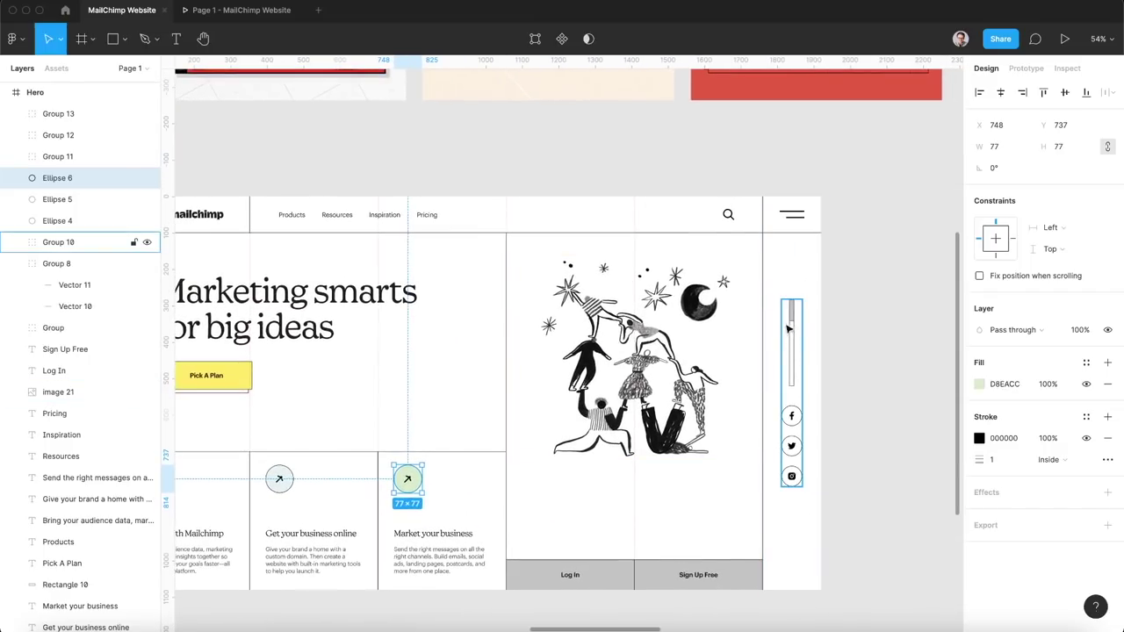
# Tint the social sidebar's scroll bar with the green circle's colour.
pyautogui.doubleClick(793, 311)
pyautogui.hscroll(-4, 627, 494)
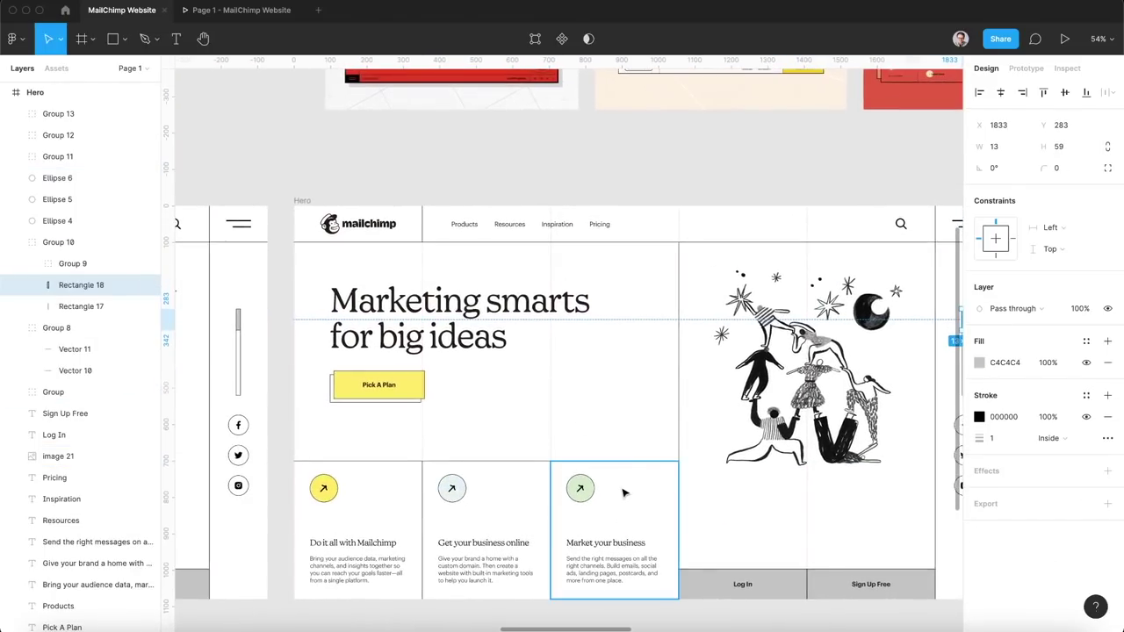
pyautogui.scroll(5, 624, 494)
pyautogui.press('i')
pyautogui.click(553, 489)
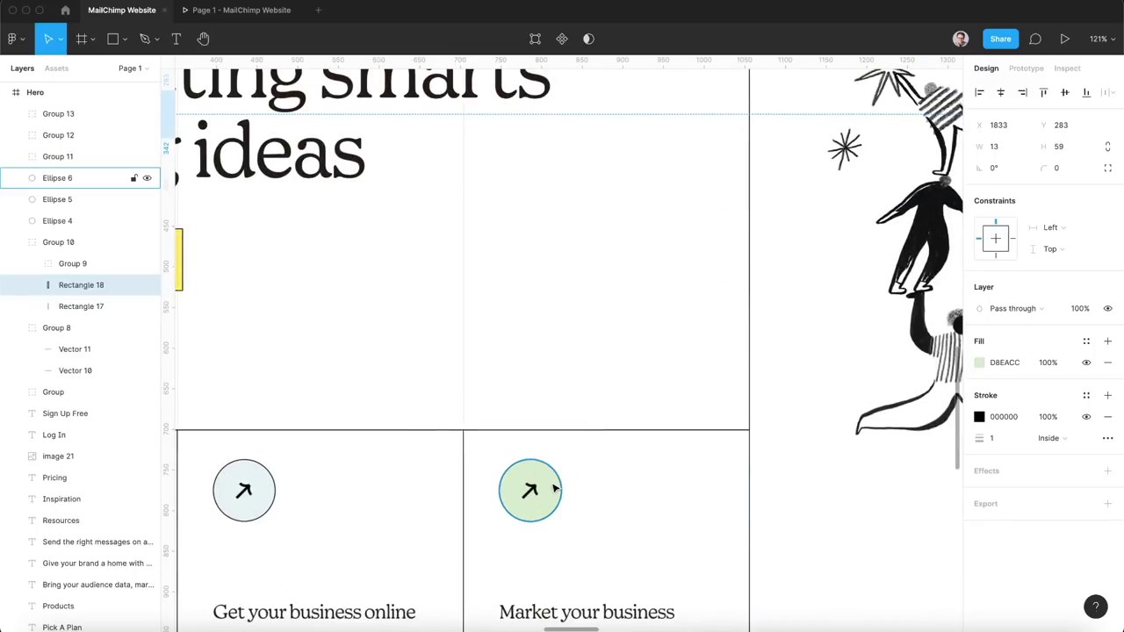
pyautogui.scroll(-3, 554, 489)
pyautogui.hscroll(2, 795, 409)
pyautogui.click(770, 409)
pyautogui.hscroll(-3, 770, 410)
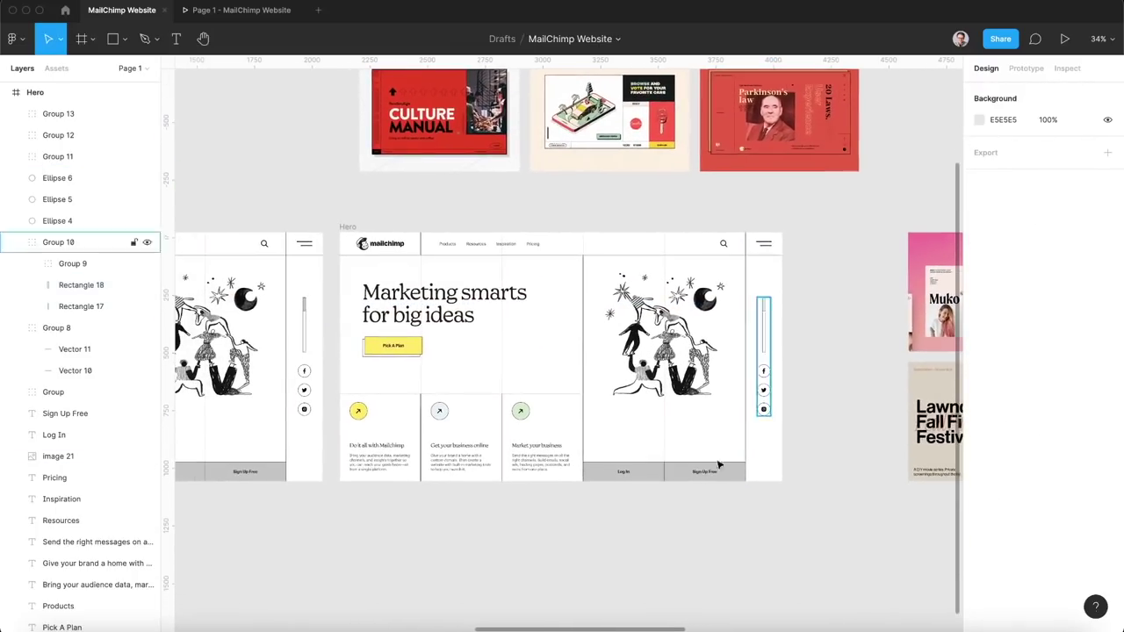
# Delete the Log In box, fill Sign Up Free pale green D8EACC, then duplicate it upward.
pyautogui.click(654, 480)
pyautogui.press('Delete')
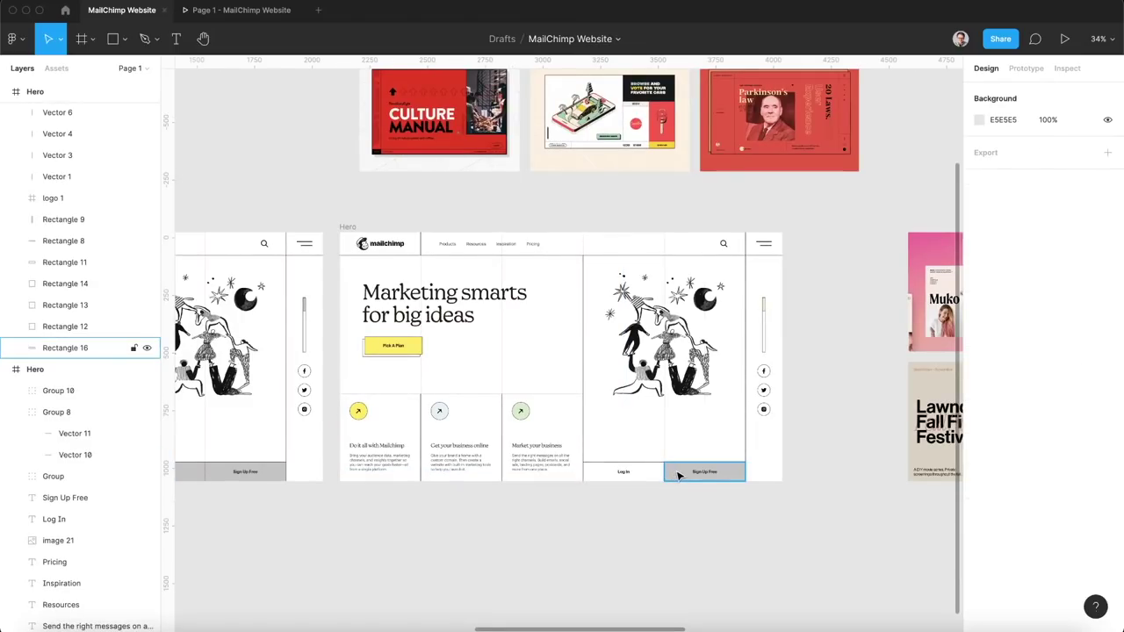
pyautogui.click(677, 476)
pyautogui.scroll(2, 509, 473)
pyautogui.press('i')
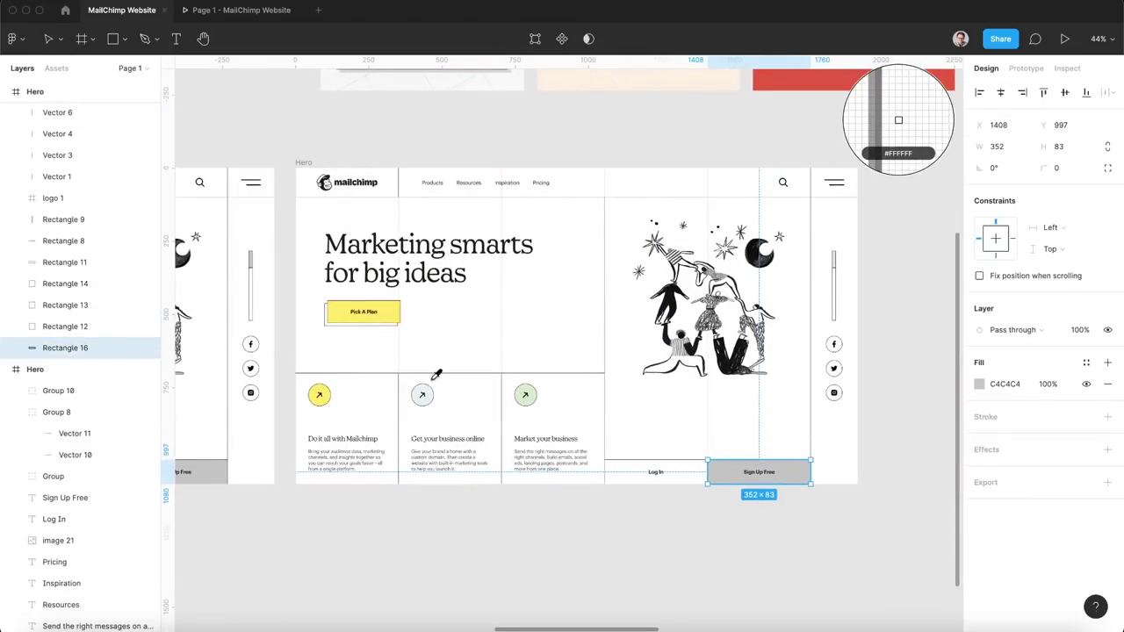
pyautogui.click(428, 393)
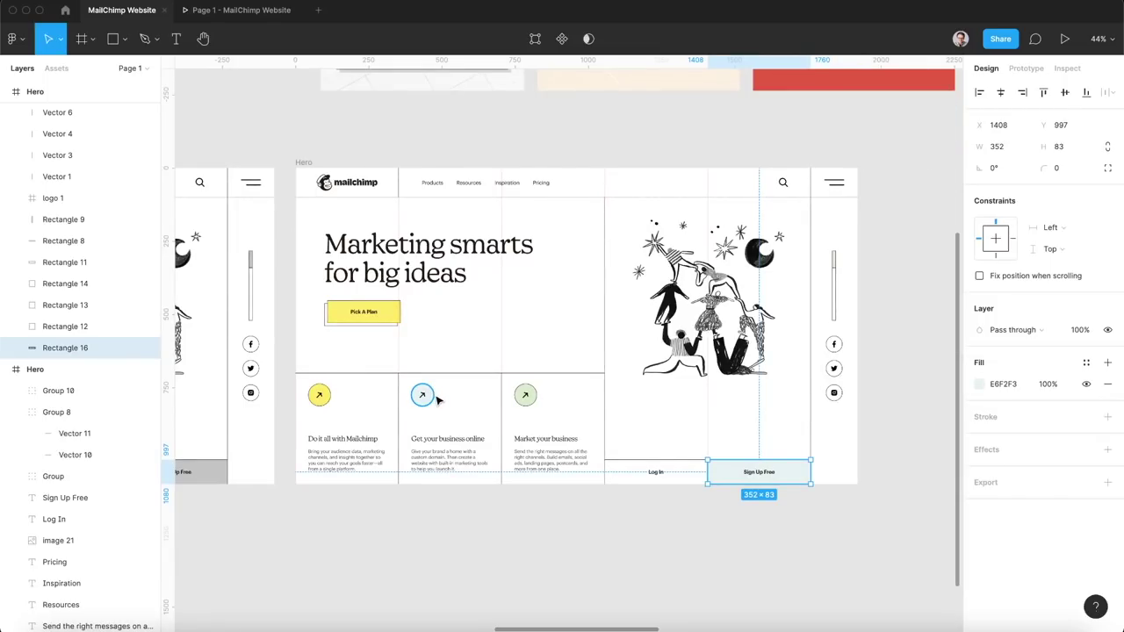
pyautogui.press('i')
pyautogui.click(524, 395)
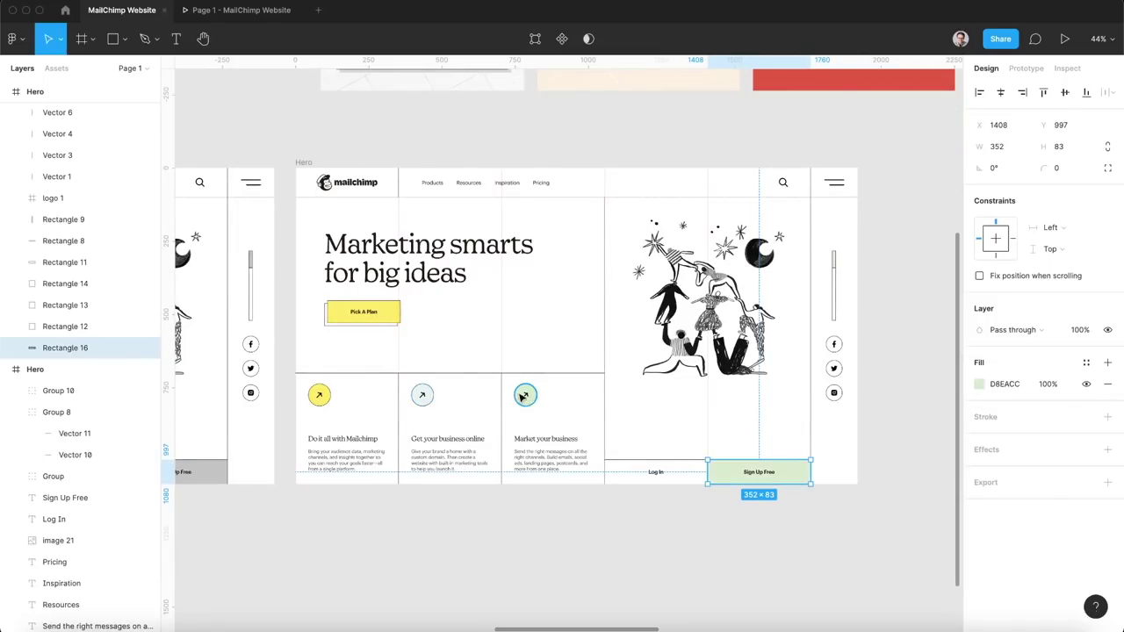
pyautogui.click(701, 574)
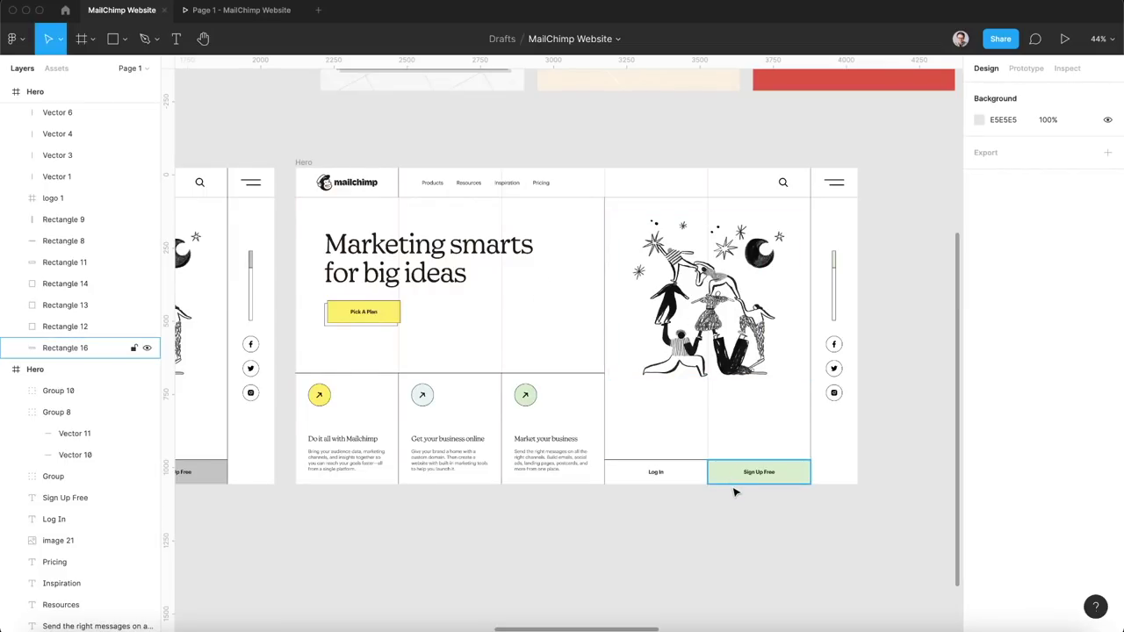
pyautogui.moveTo(736, 492); pyautogui.dragTo(779, 197)
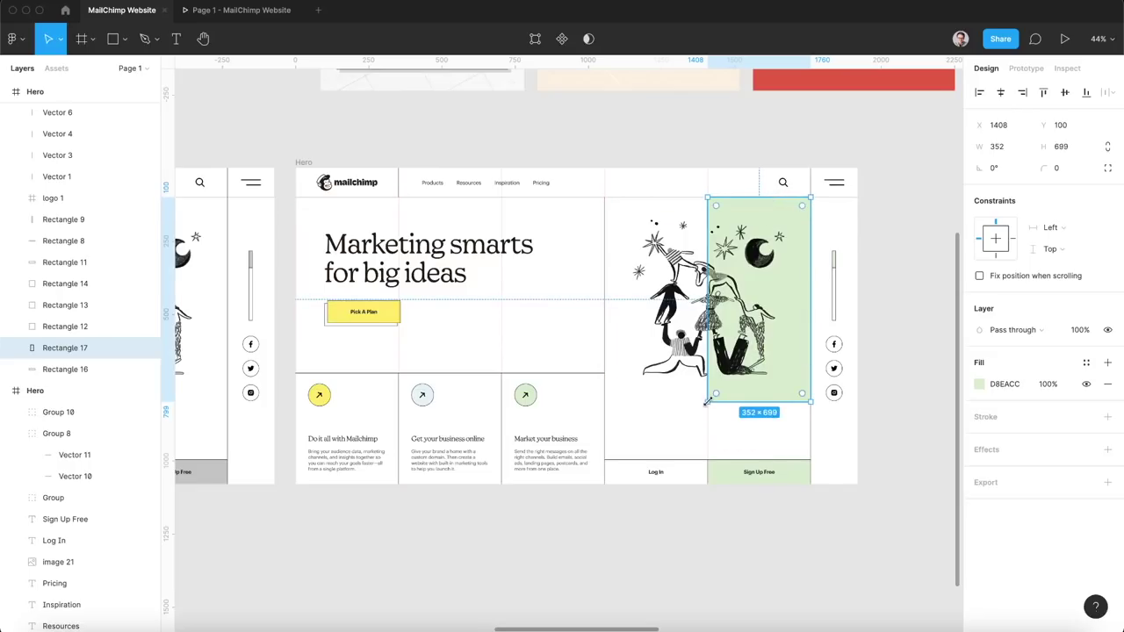
# Stretch the green panel copy over the illustration column to 704×899.
pyautogui.moveTo(706, 402); pyautogui.dragTo(605, 460)
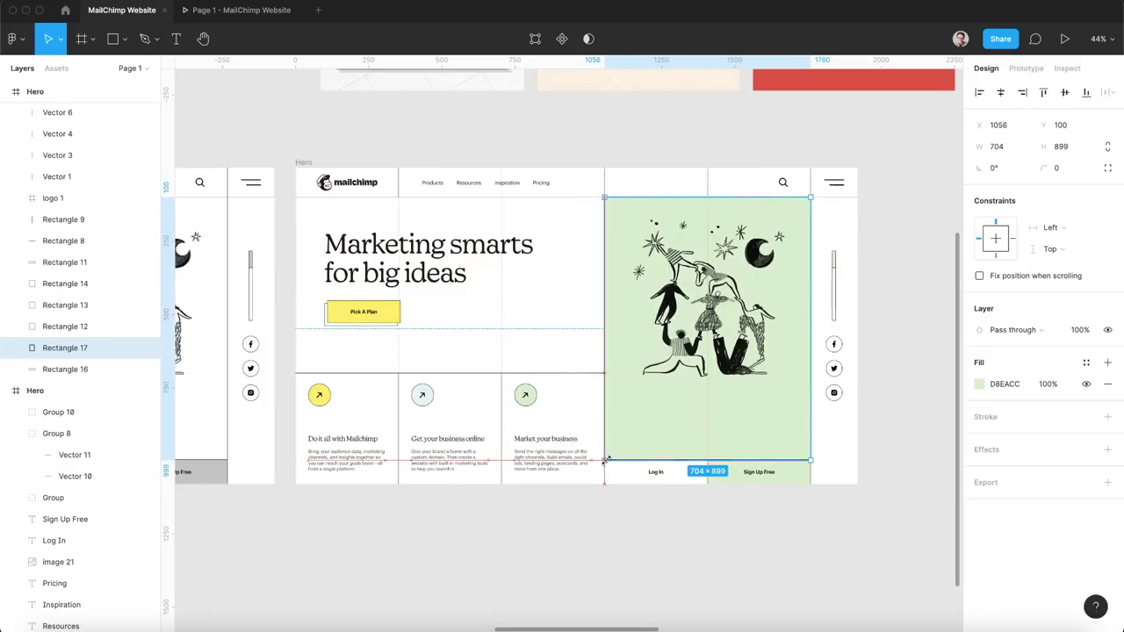
pyautogui.click(638, 538)
pyautogui.scroll(-3, 637, 538)
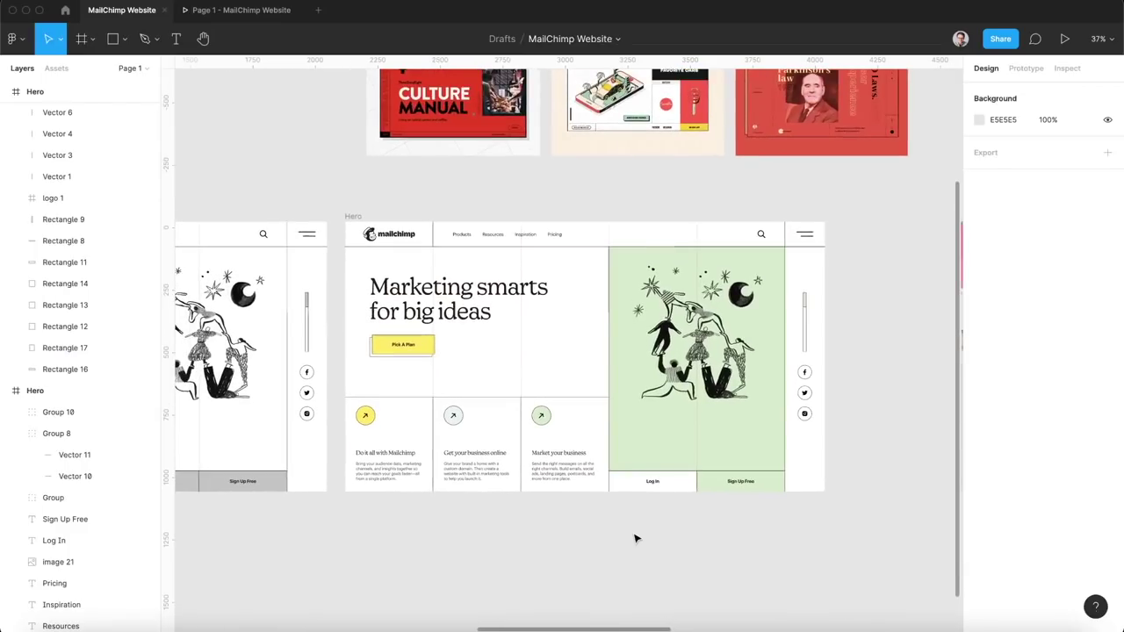
# Delete the illustration from the green panel.
pyautogui.moveTo(720, 354); pyautogui.dragTo(718, 375)
pyautogui.scroll(-1, 718, 375)
pyautogui.click(883, 479)
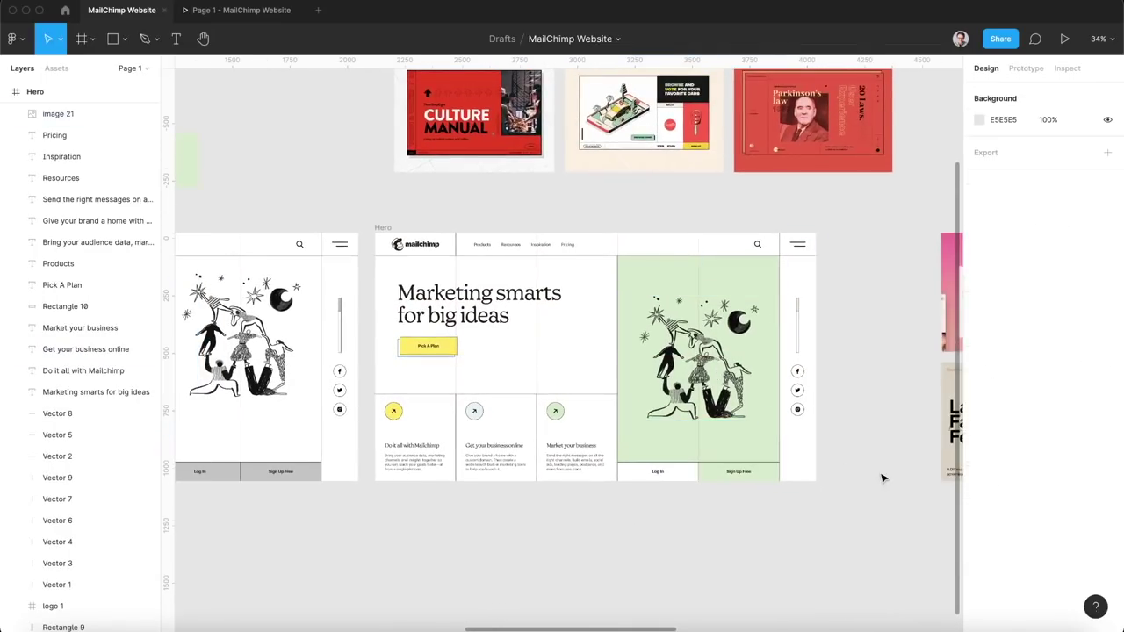
pyautogui.hscroll(-3, 702, 568)
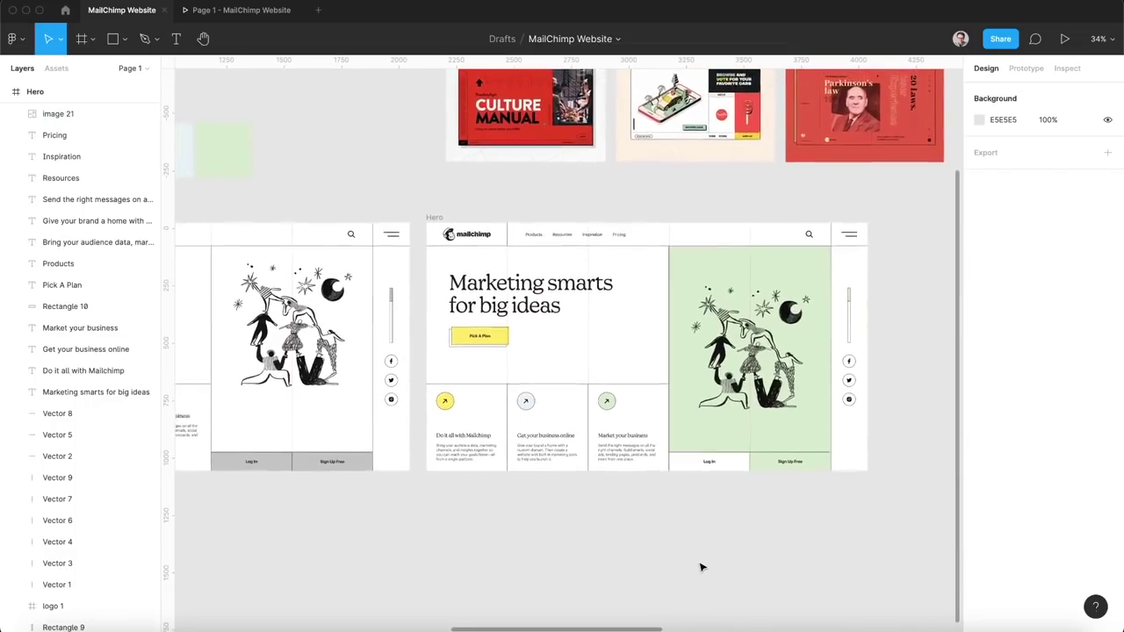
pyautogui.hscroll(-5, 702, 567)
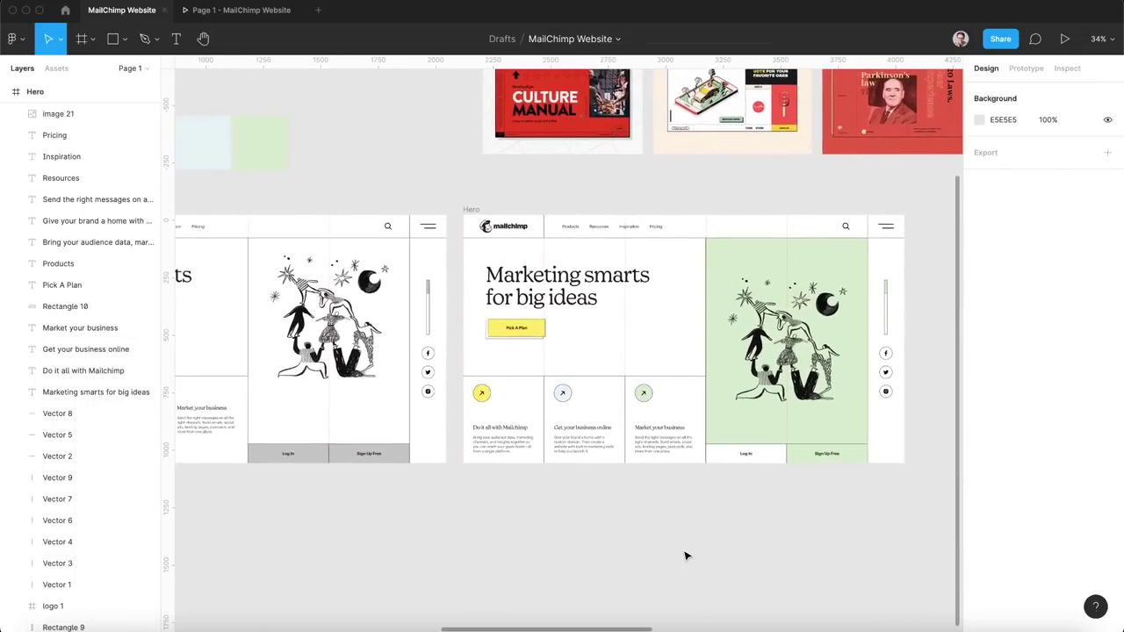
pyautogui.click(798, 350)
pyautogui.press('Delete')
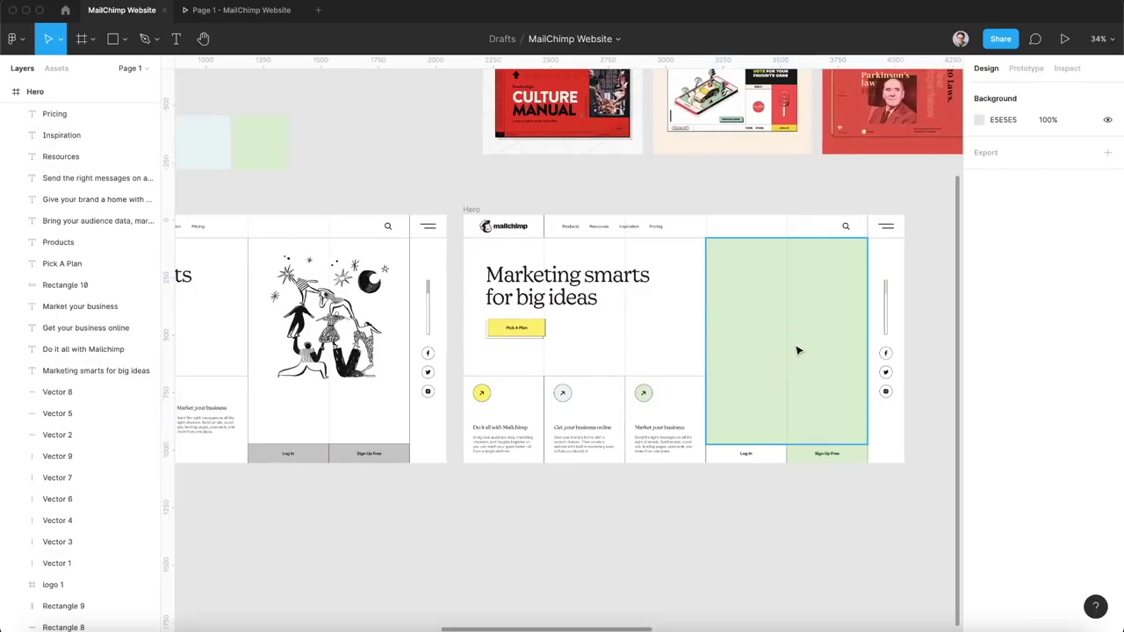
pyautogui.hscroll(-3, 798, 349)
pyautogui.scroll(-2, 797, 349)
# Duplicate the eyewear email image and move the copy into the Hero frame.
pyautogui.scroll(-3, 613, 477)
pyautogui.hscroll(-10, 427, 371)
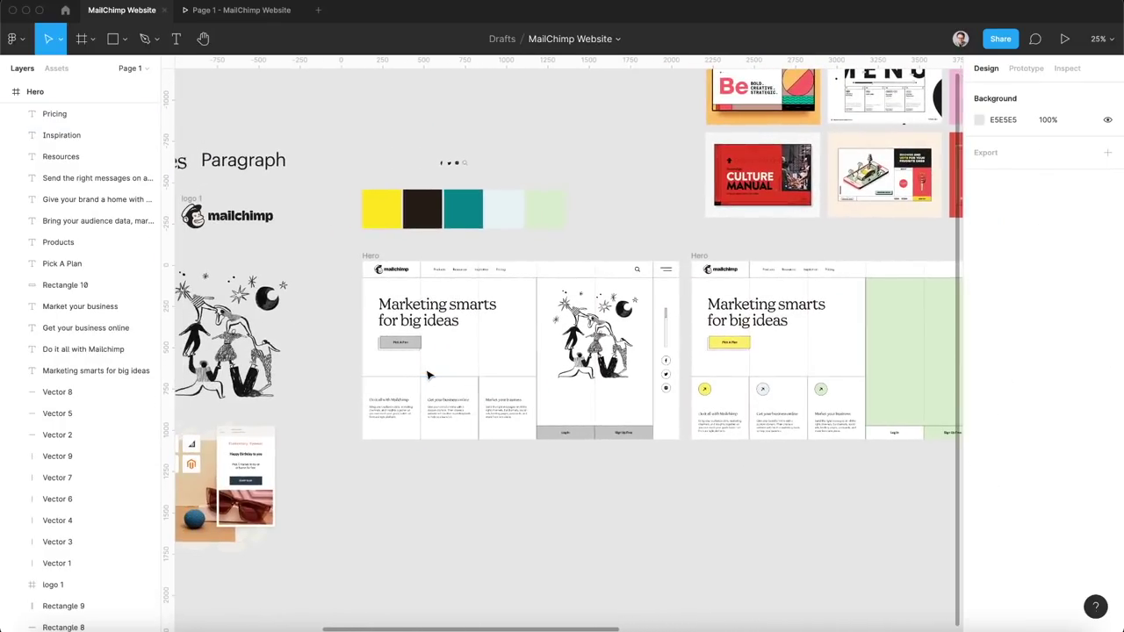
pyautogui.scroll(-2, 428, 374)
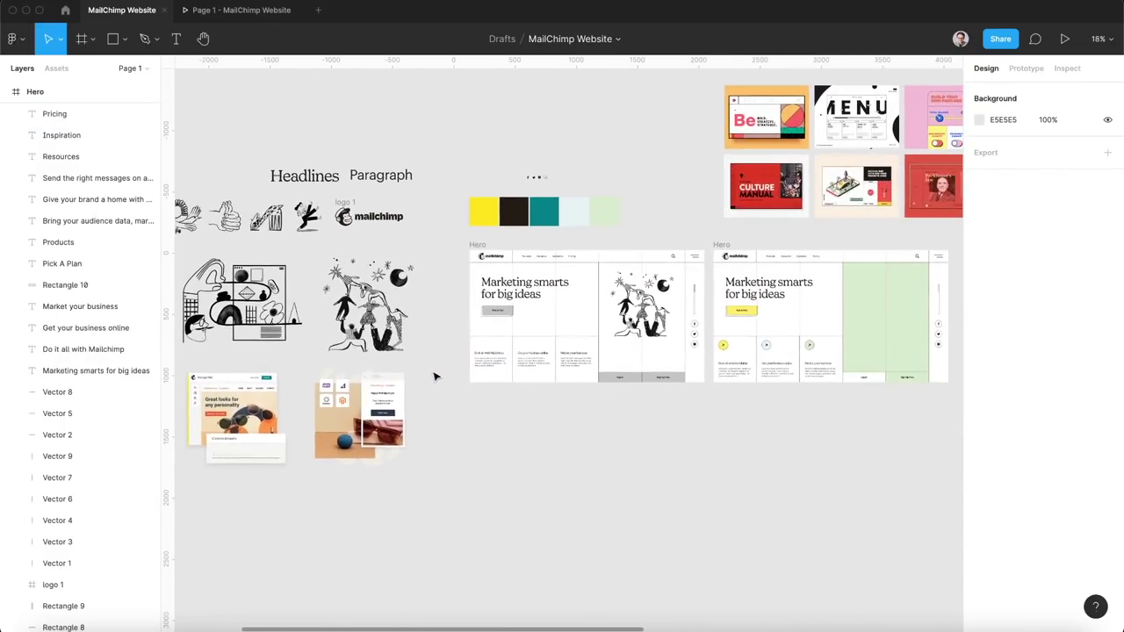
pyautogui.hscroll(-8, 289, 394)
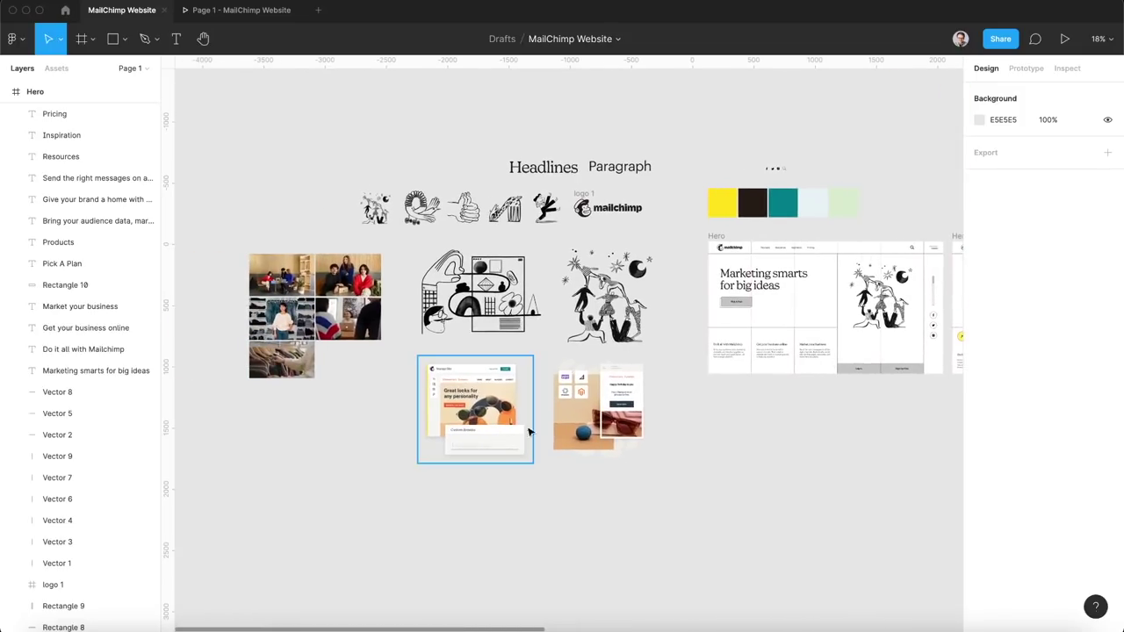
pyautogui.hscroll(7, 530, 431)
pyautogui.moveTo(383, 405); pyautogui.dragTo(916, 315)
pyautogui.scroll(5, 916, 314)
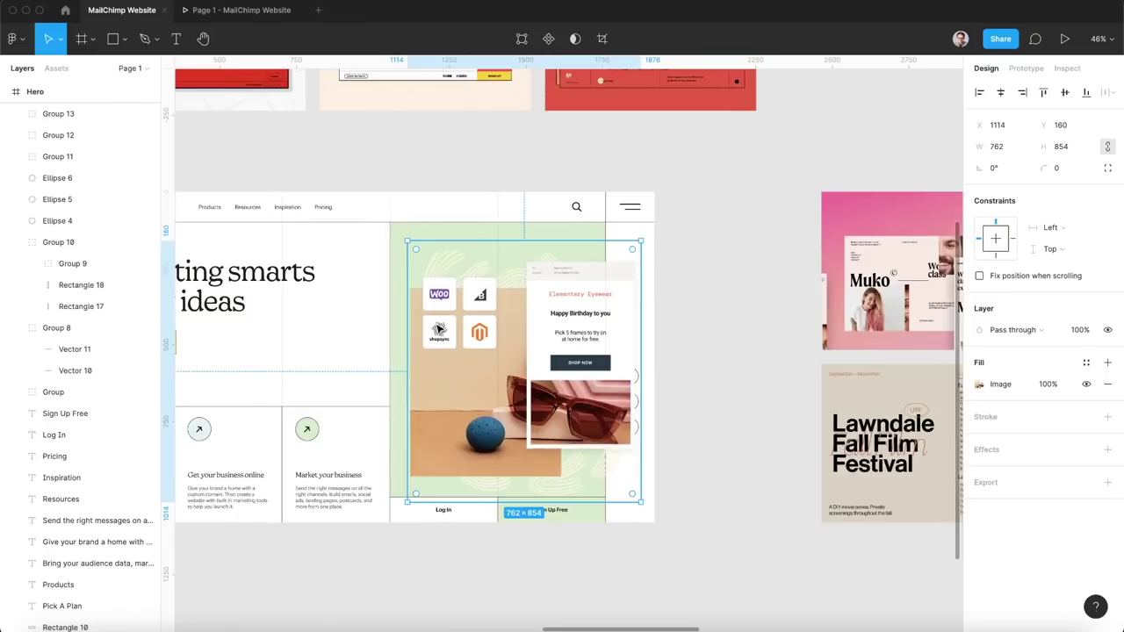
pyautogui.scroll(3, 439, 330)
pyautogui.moveTo(582, 352); pyautogui.dragTo(498, 337)
# Resize the eyewear image to 668×748 and position it on the green panel.
pyautogui.moveTo(654, 179); pyautogui.dragTo(577, 242)
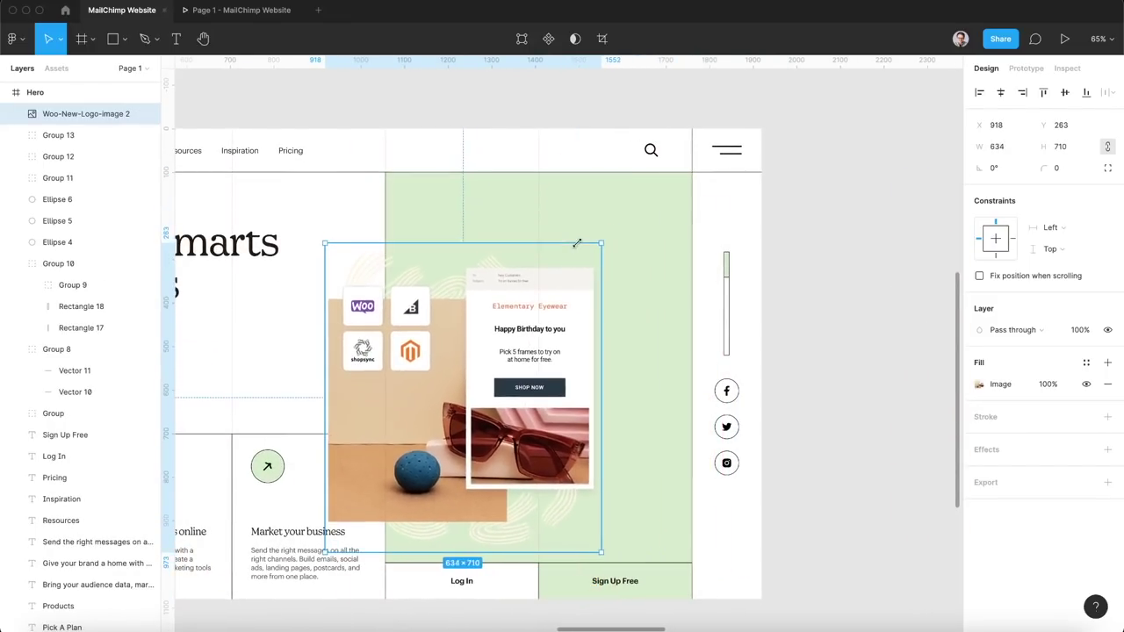
pyautogui.moveTo(530, 345); pyautogui.dragTo(537, 310)
pyautogui.moveTo(604, 515); pyautogui.dragTo(622, 519)
pyautogui.moveTo(567, 384); pyautogui.dragTo(581, 379)
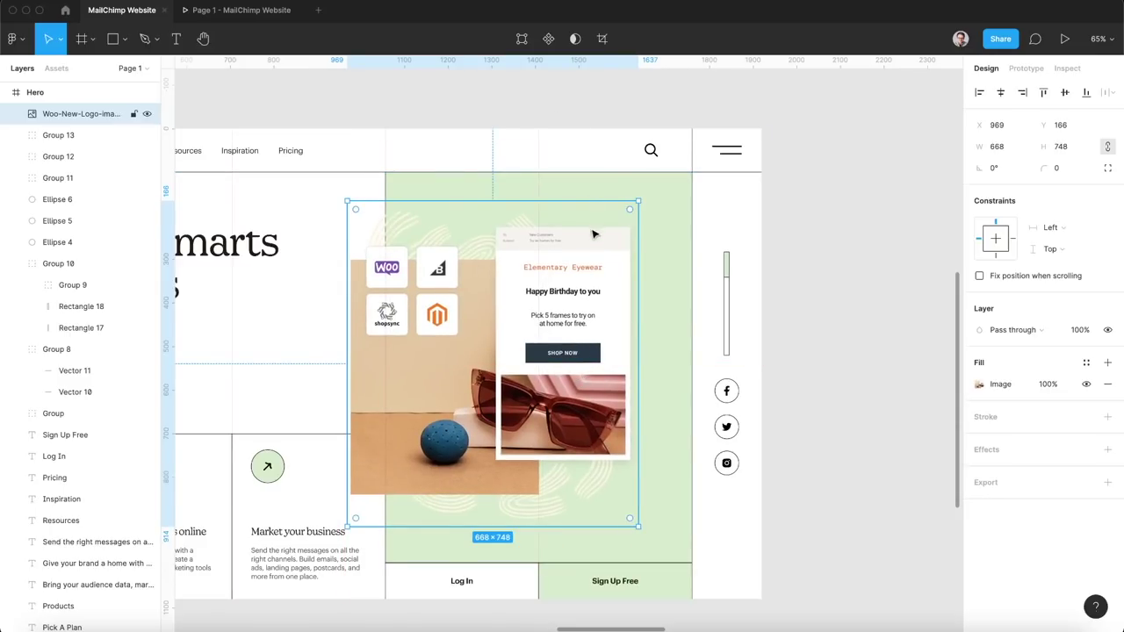
pyautogui.click(822, 464)
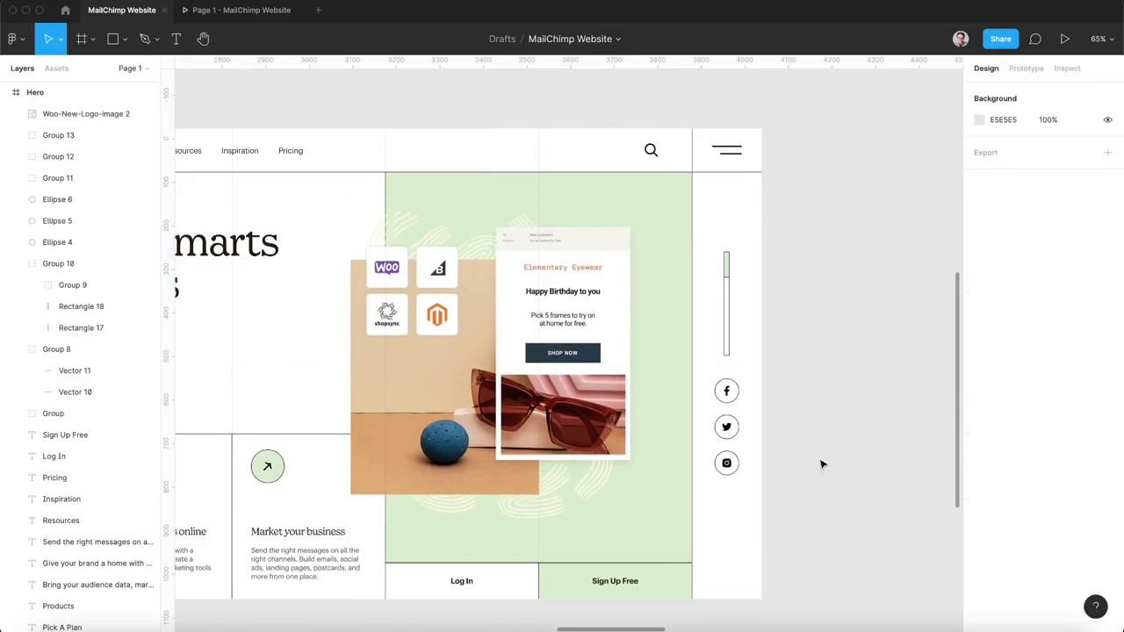
pyautogui.scroll(-5, 813, 465)
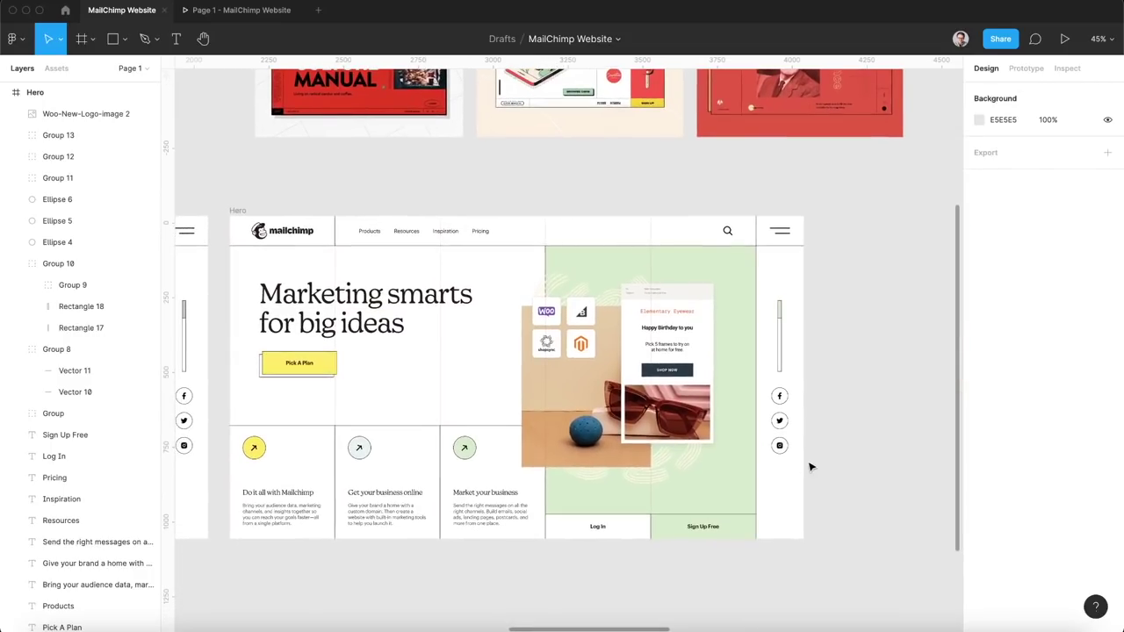
# Fill the green panel with the sampled cream colour, darkened to DCD8BF.
pyautogui.click(732, 467)
pyautogui.scroll(8, 632, 295)
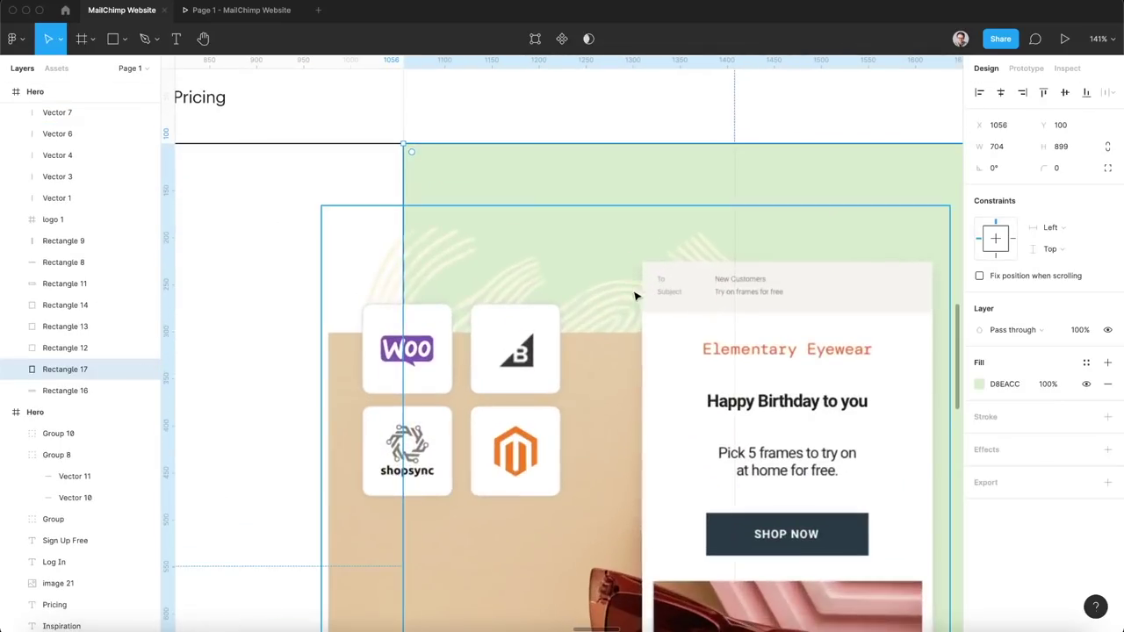
pyautogui.scroll(5, 617, 297)
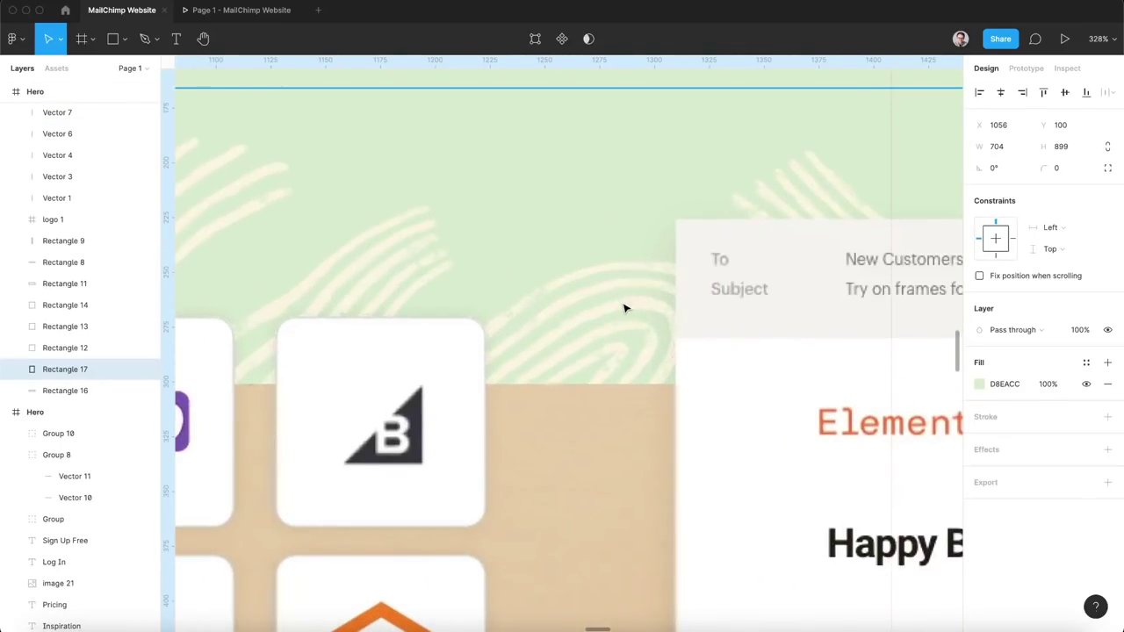
pyautogui.press('i')
pyautogui.click(627, 301)
pyautogui.scroll(-10, 627, 303)
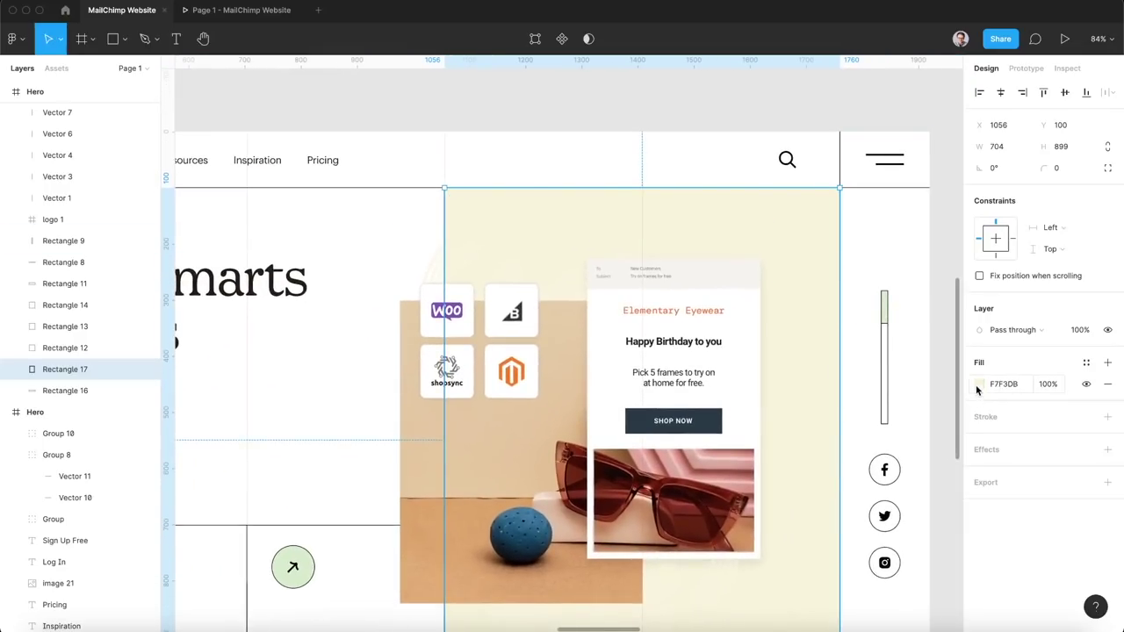
pyautogui.click(978, 384)
pyautogui.moveTo(823, 309); pyautogui.dragTo(823, 318)
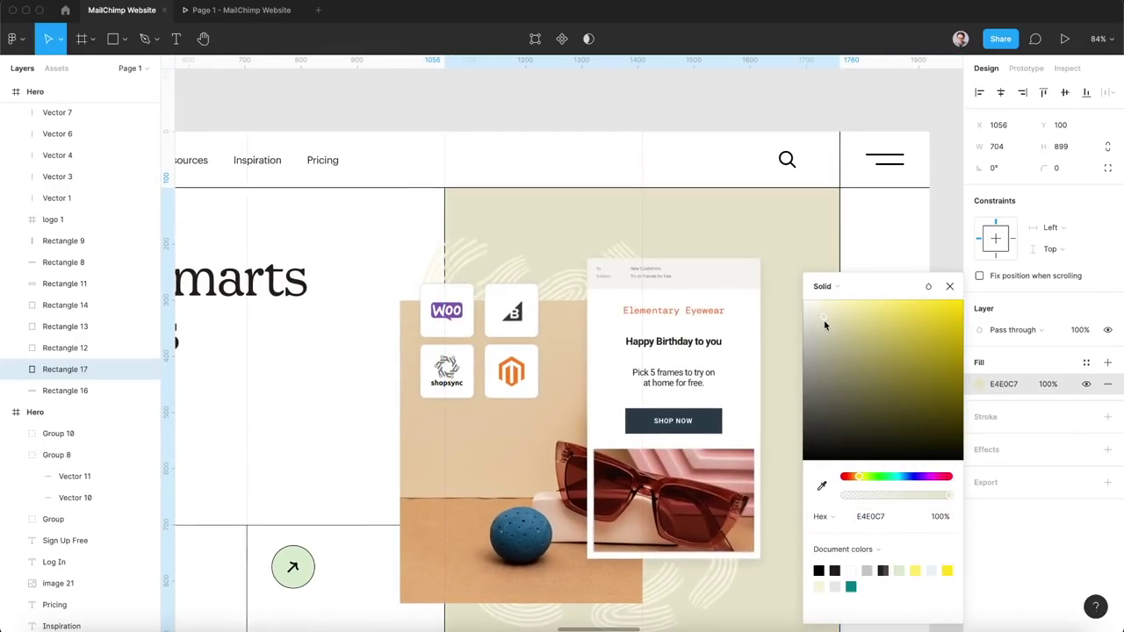
pyautogui.click(823, 323)
pyautogui.scroll(-5, 541, 297)
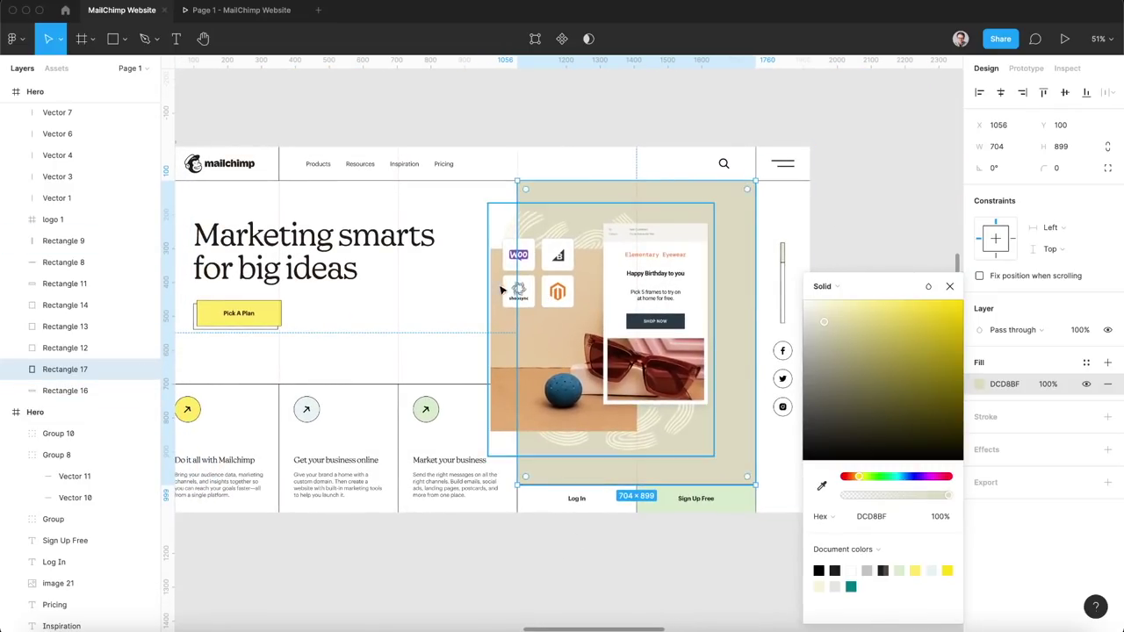
# Resample white for the panel and tone it down to light grey EFEFEF.
pyautogui.press('i')
pyautogui.click(456, 296)
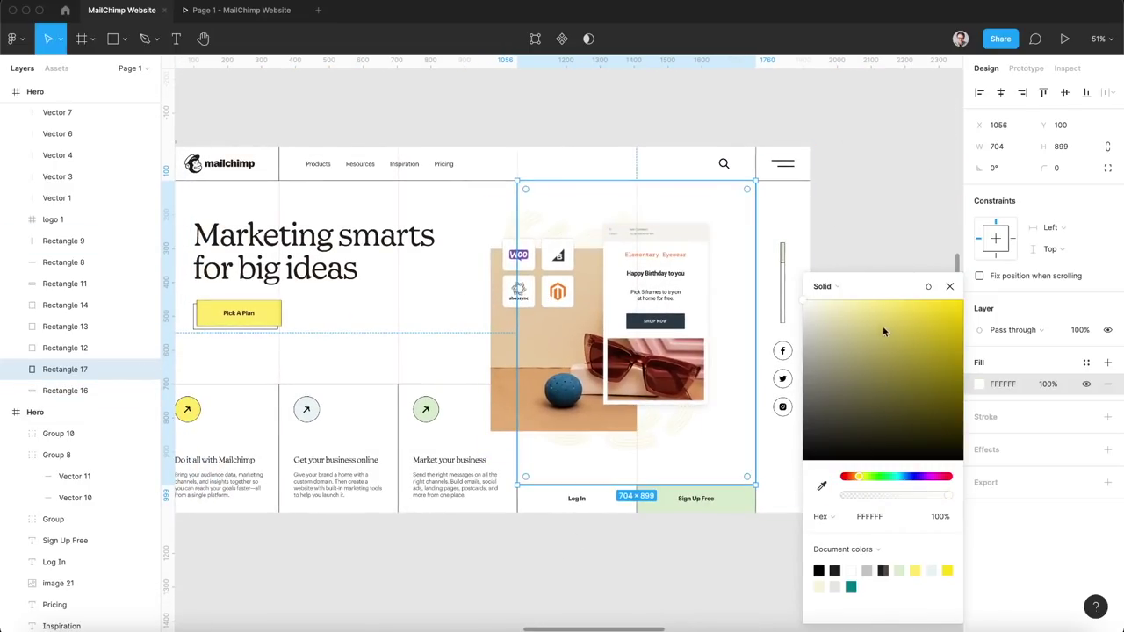
pyautogui.moveTo(803, 300); pyautogui.dragTo(801, 314)
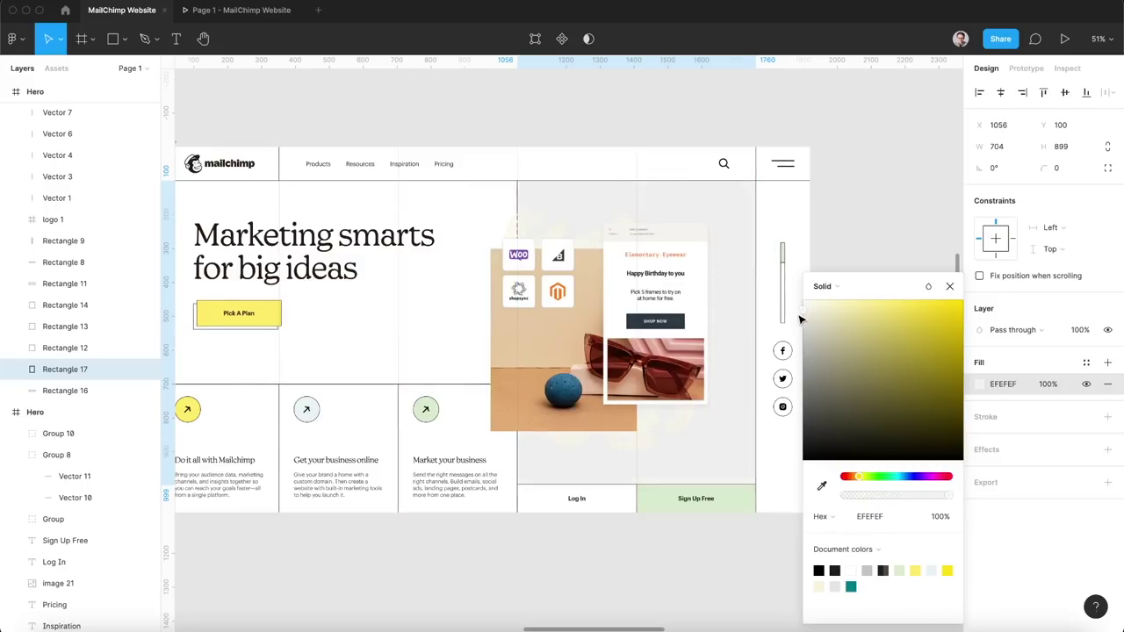
pyautogui.click(866, 196)
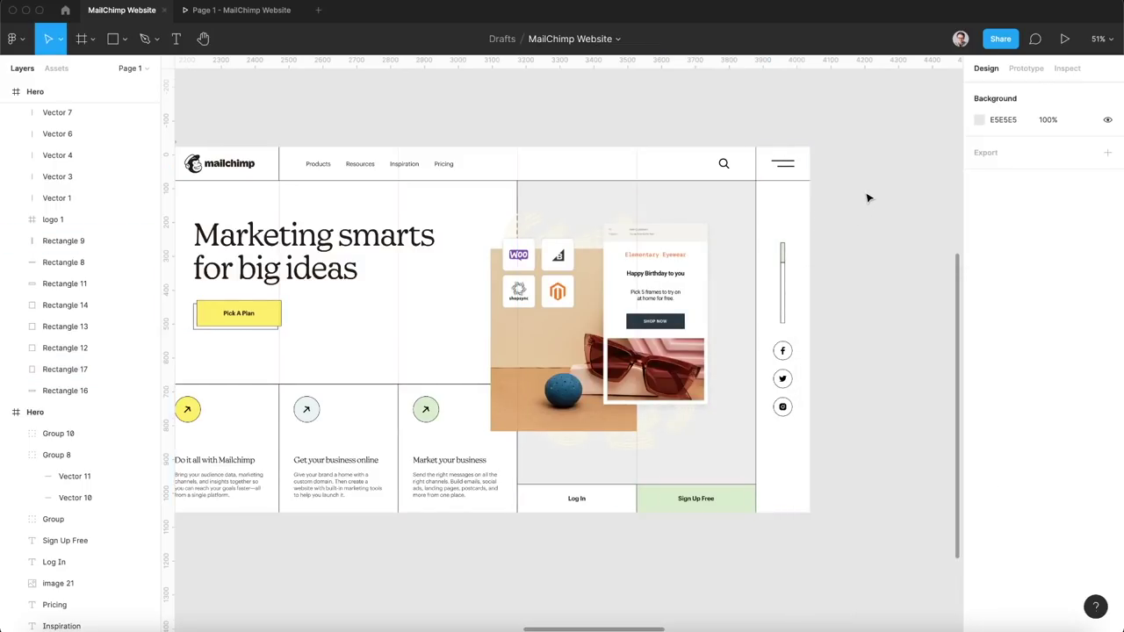
pyautogui.hscroll(10, 867, 194)
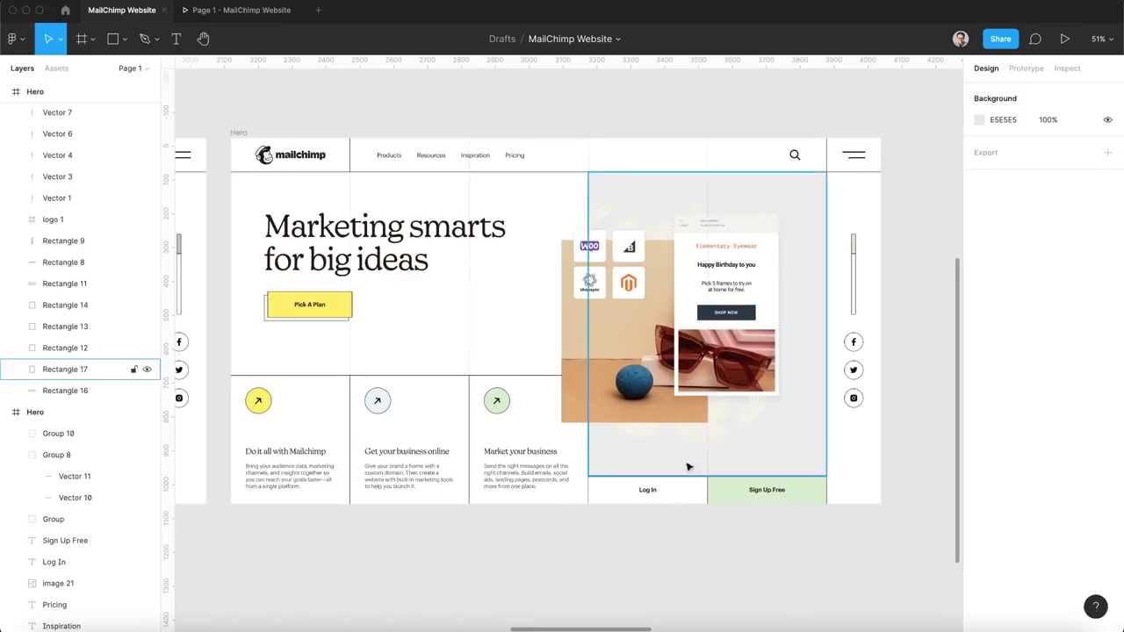
pyautogui.scroll(-2, 613, 511)
pyautogui.hscroll(-1, 613, 511)
pyautogui.scroll(2, 572, 578)
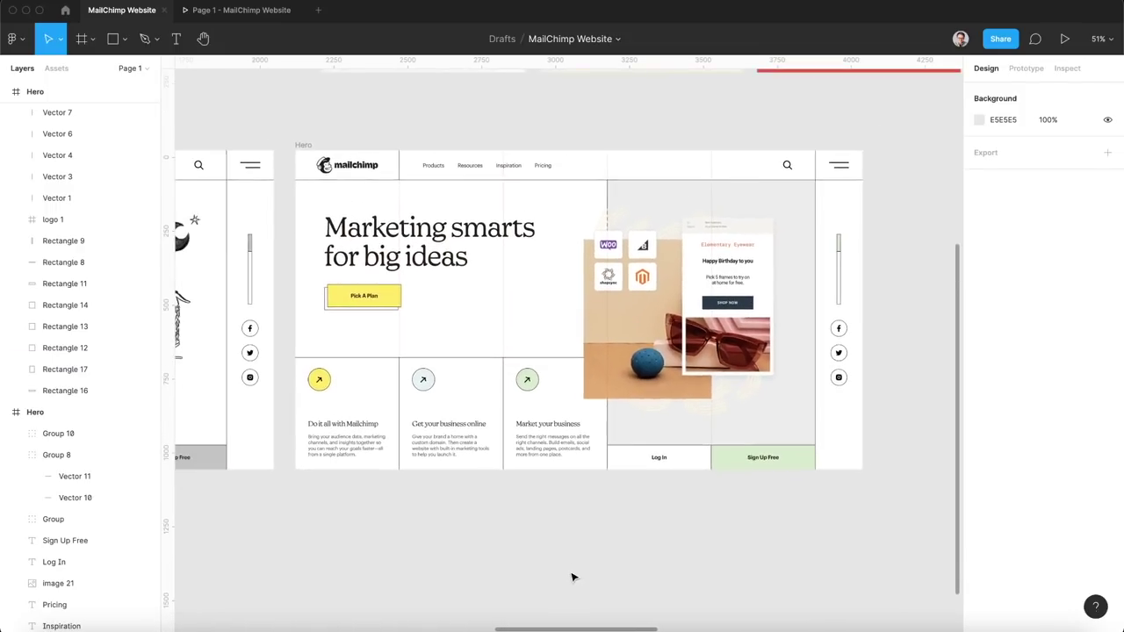
pyautogui.scroll(-2, 572, 578)
pyautogui.scroll(-2, 572, 577)
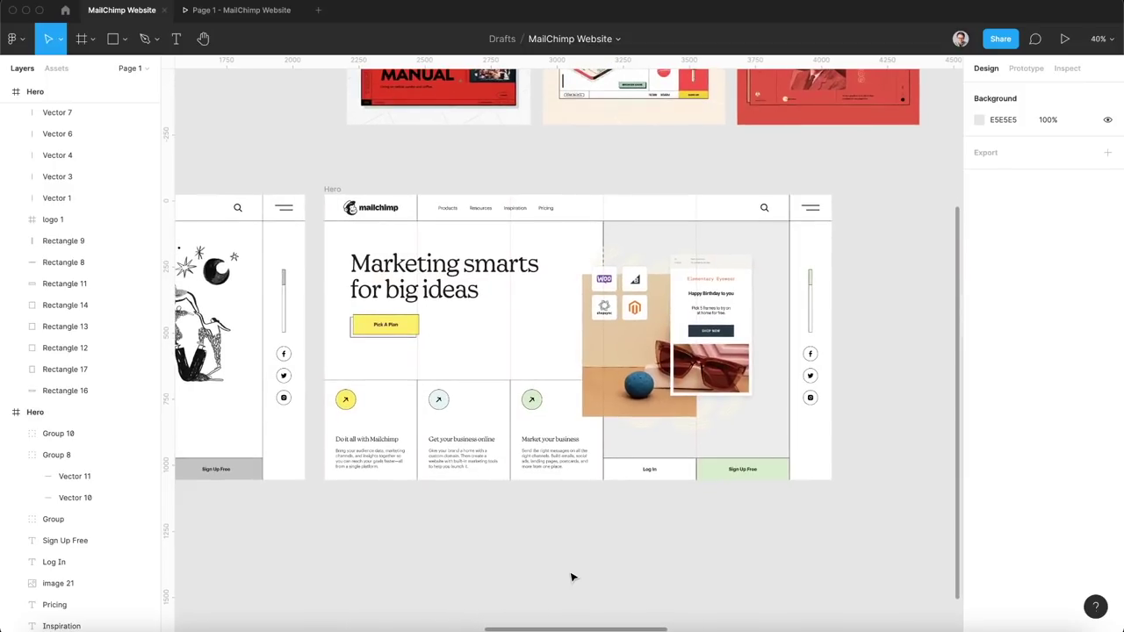
pyautogui.scroll(3, 572, 577)
# Zoom and pan around the canvas to bring the Hero frame's headline into view.
pyautogui.scroll(2, 474, 203)
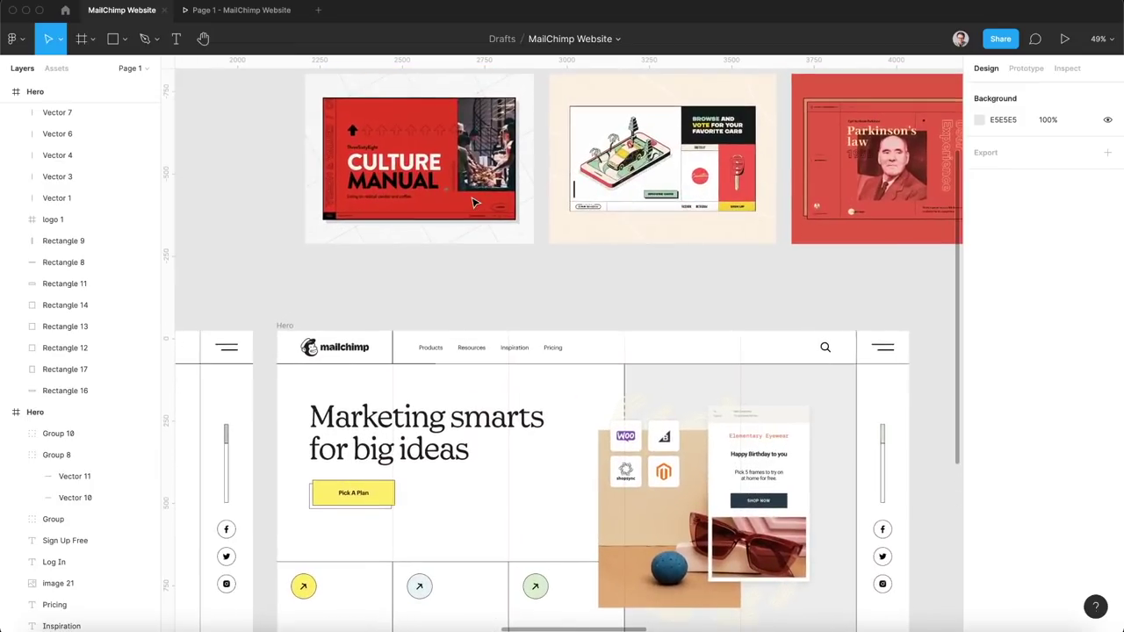
pyautogui.scroll(5, 474, 202)
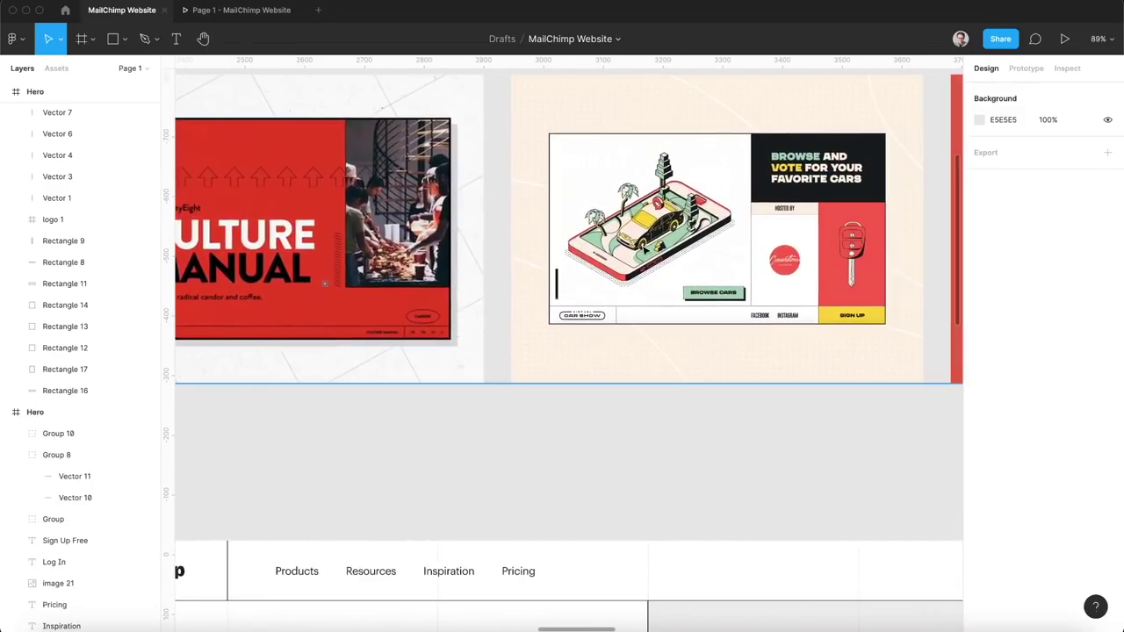
pyautogui.scroll(8, 646, 250)
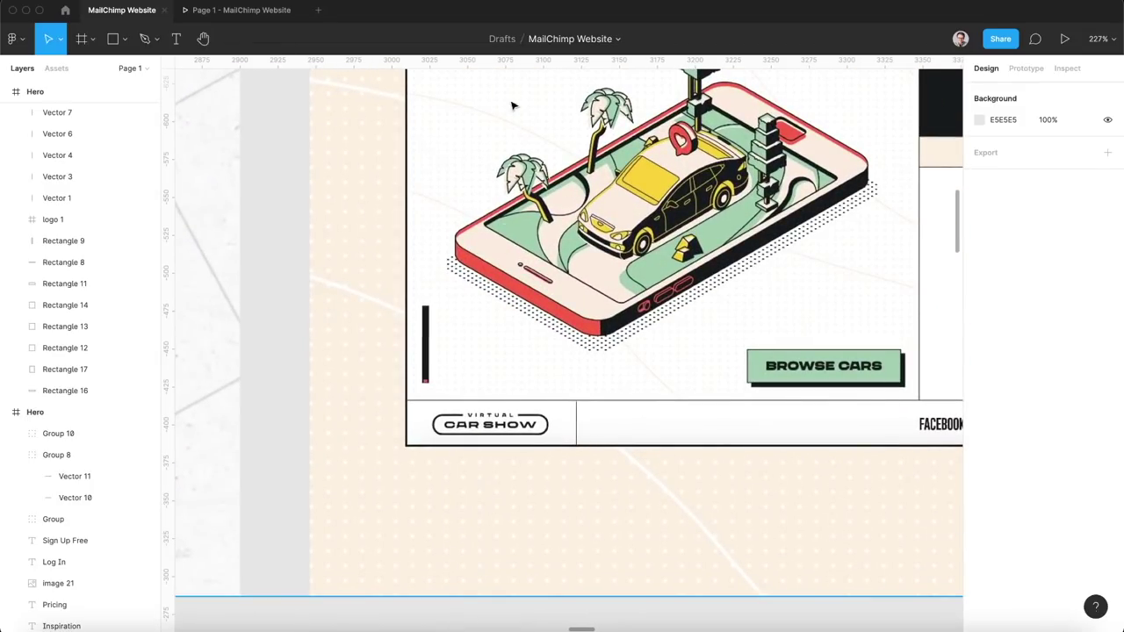
pyautogui.scroll(-8, 459, 117)
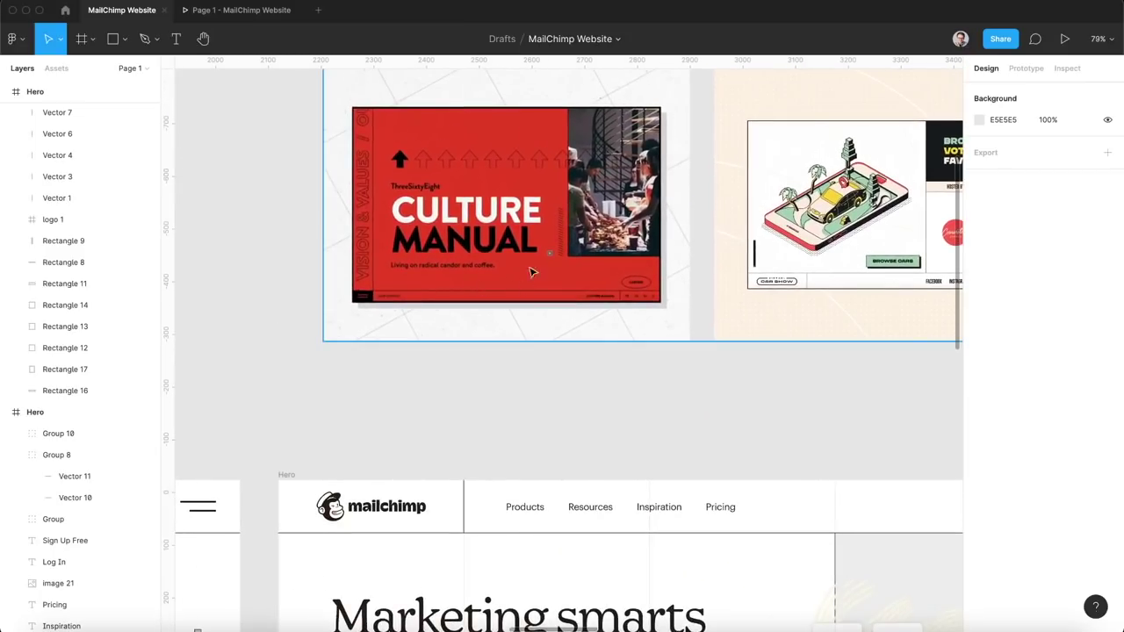
pyautogui.scroll(-5, 531, 273)
pyautogui.scroll(-2, 505, 269)
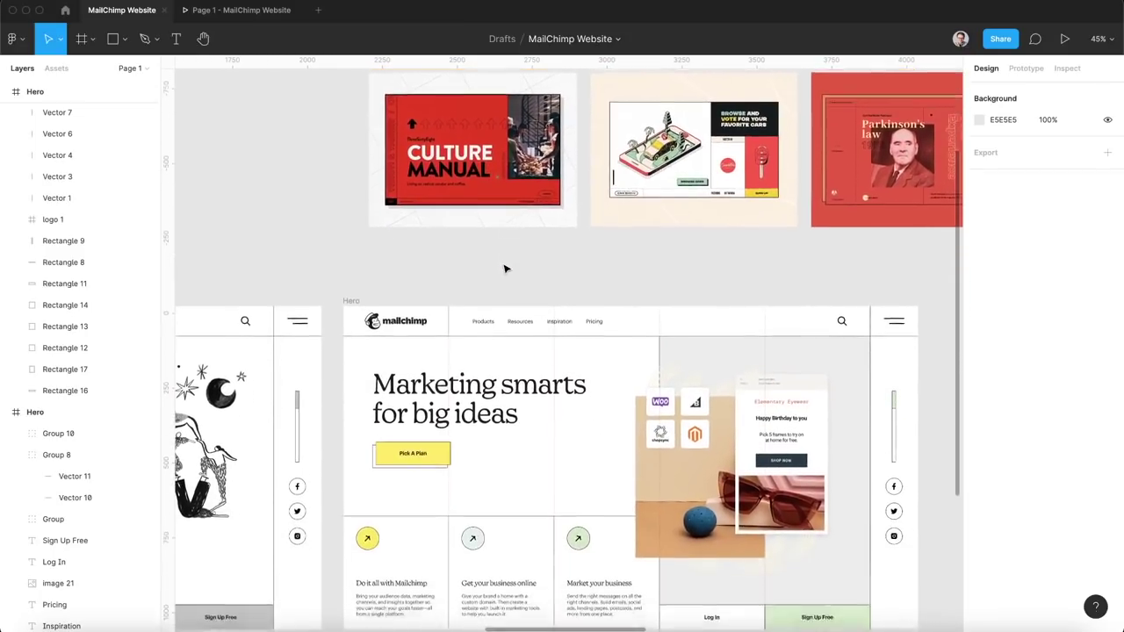
pyautogui.scroll(-3, 505, 269)
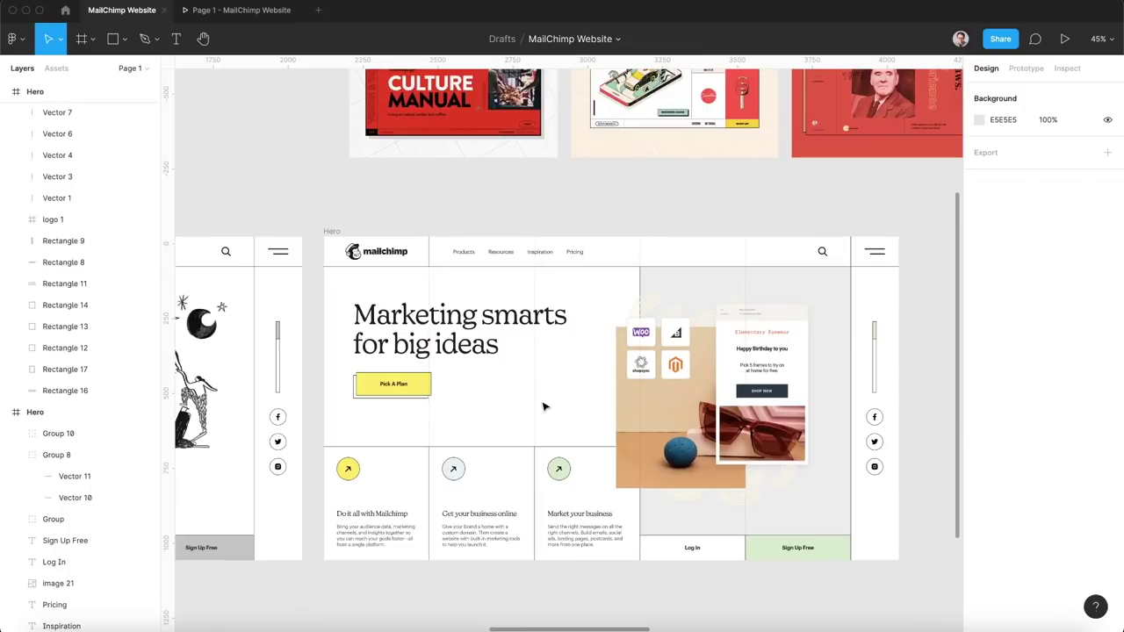
pyautogui.scroll(-3, 544, 407)
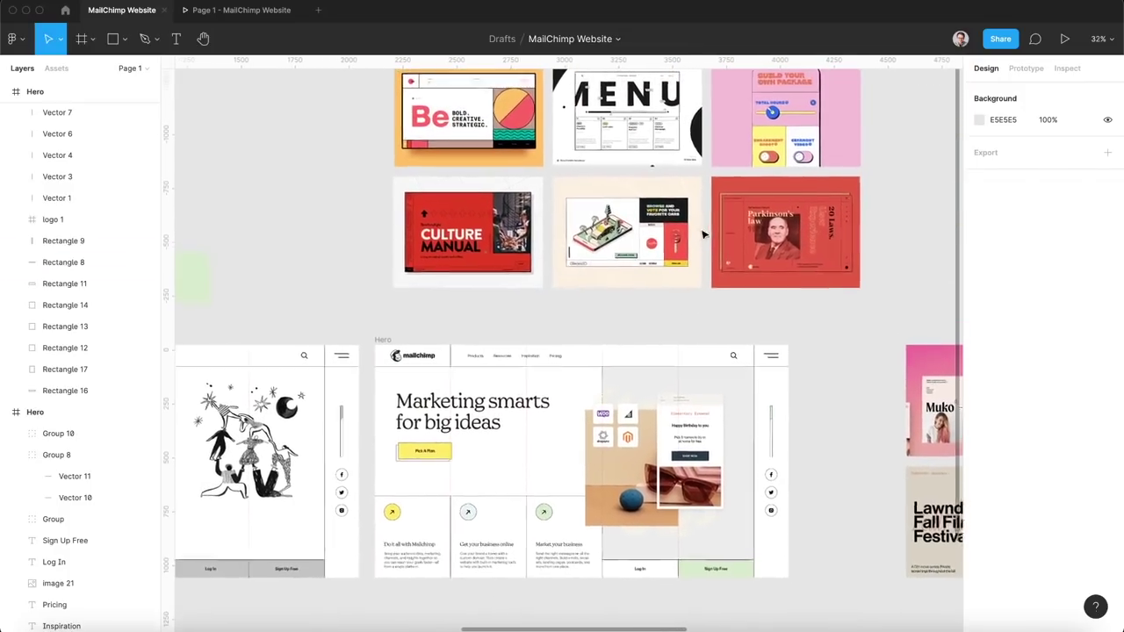
pyautogui.scroll(2, 702, 234)
pyautogui.scroll(-2, 794, 275)
pyautogui.hscroll(-2, 795, 276)
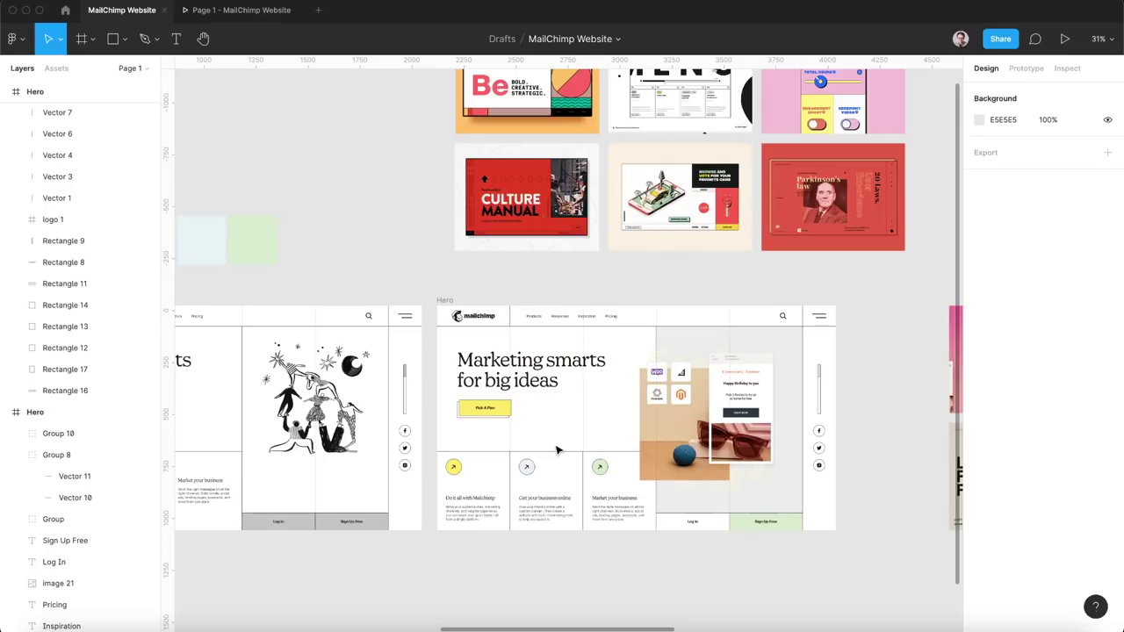
pyautogui.scroll(3, 556, 450)
# Marquee-select the headline, Pick A Plan button and rectangle, then clear the selection.
pyautogui.moveTo(424, 412); pyautogui.dragTo(551, 349)
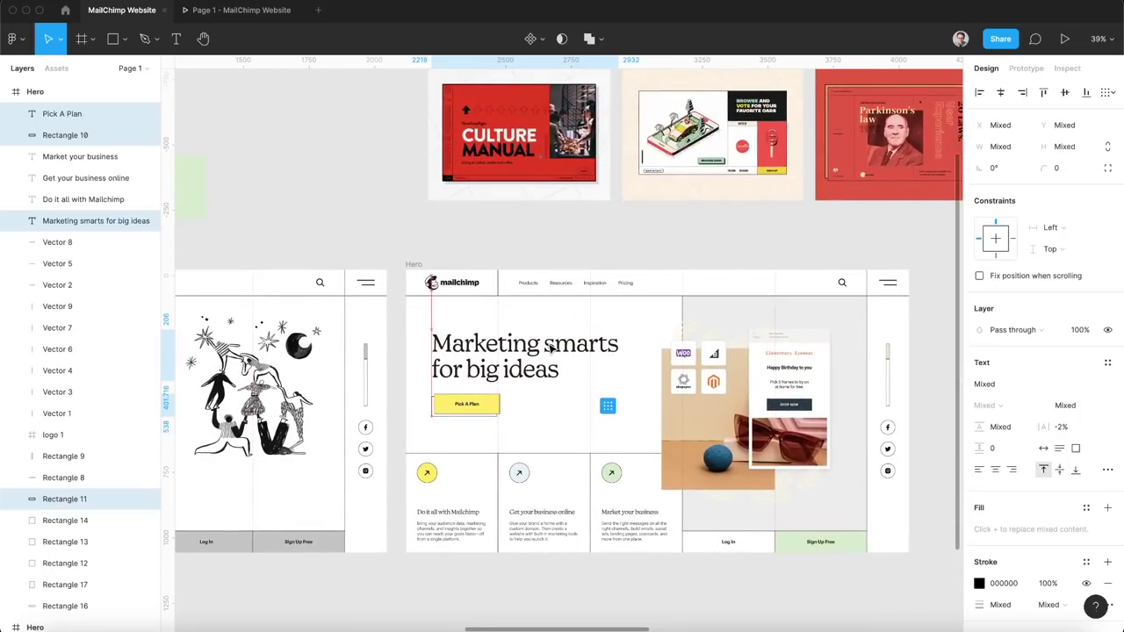
pyautogui.click(572, 244)
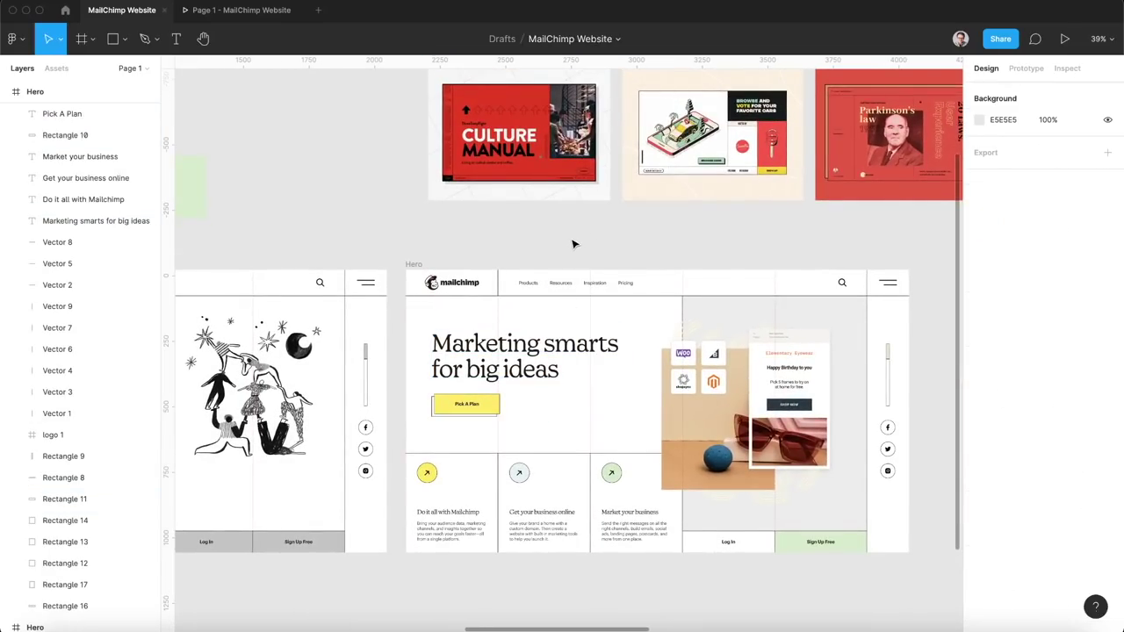
pyautogui.scroll(-1, 605, 410)
pyautogui.hscroll(1, 605, 410)
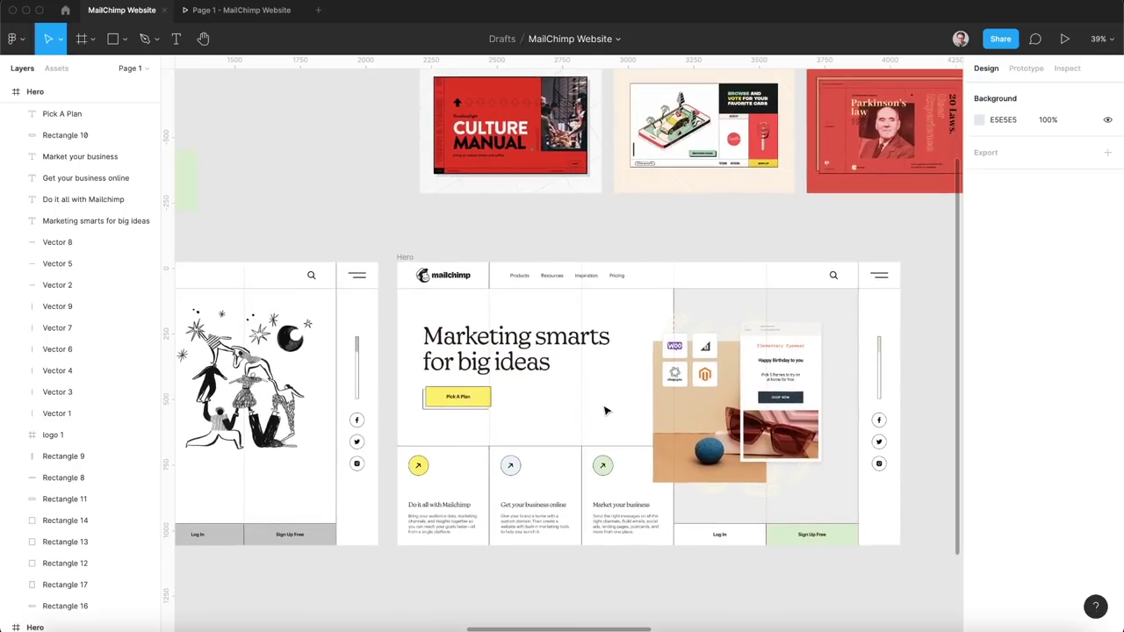
# Draw a circle over the hero headline and fill it with the Sign Up green D8EACC.
pyautogui.press('o')
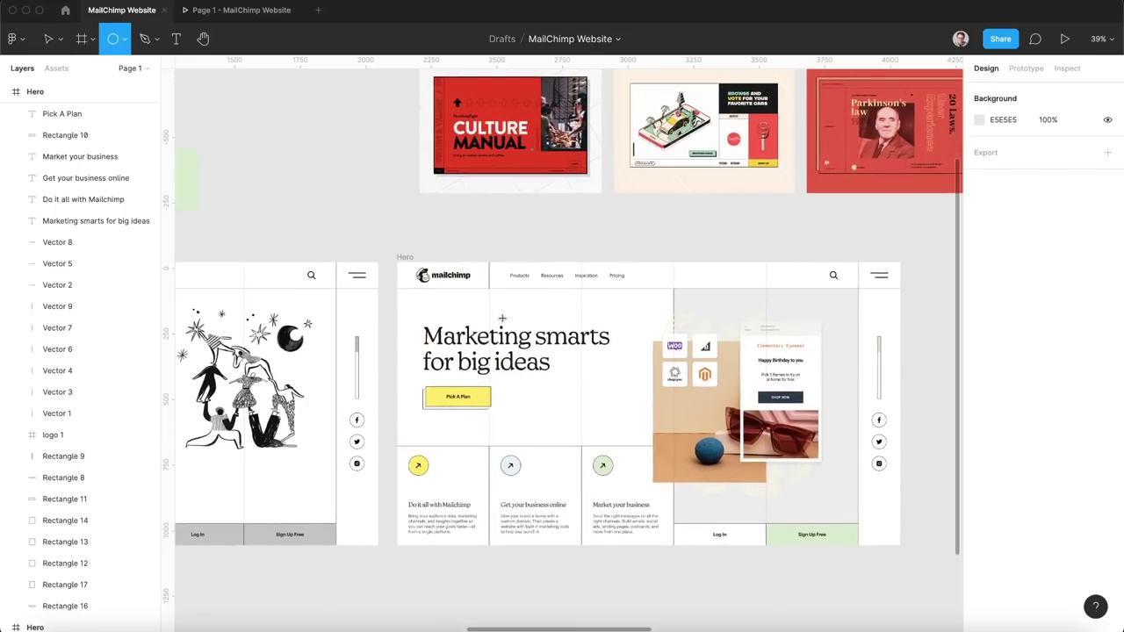
pyautogui.moveTo(500, 320); pyautogui.dragTo(586, 377)
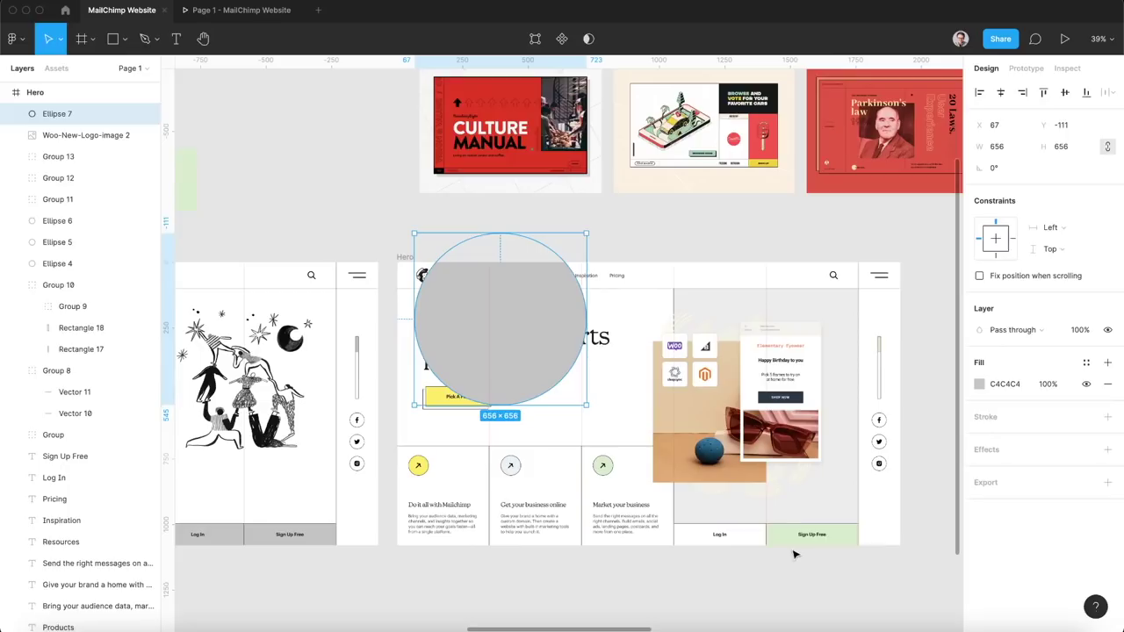
pyautogui.press('i')
pyautogui.click(784, 540)
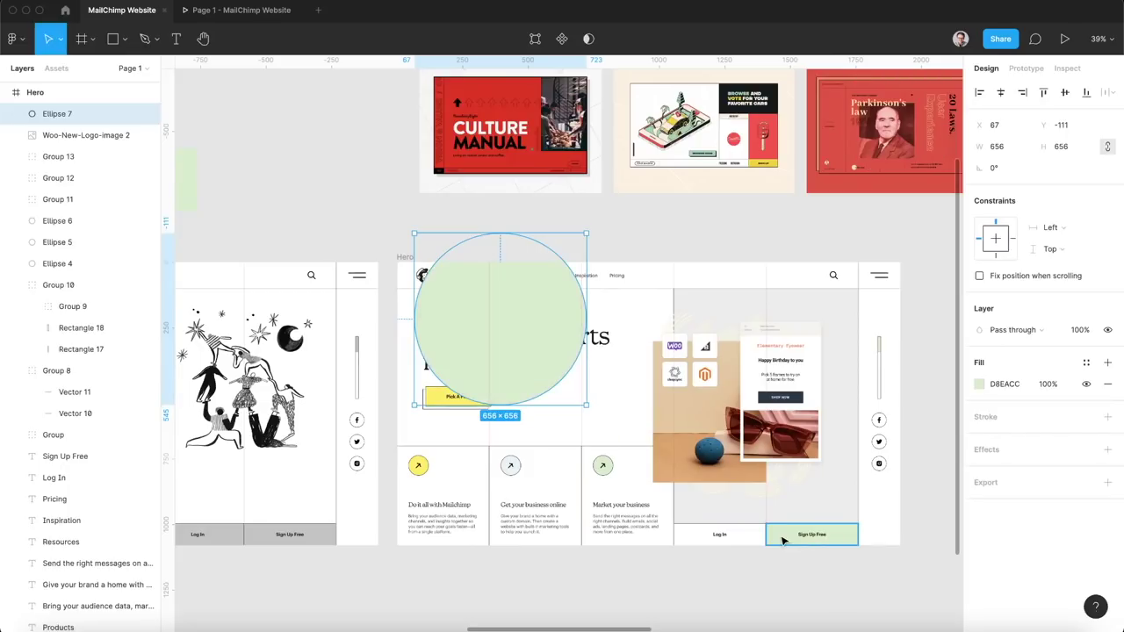
# Give the circle a Layer blur effect of 34.
pyautogui.click(1108, 450)
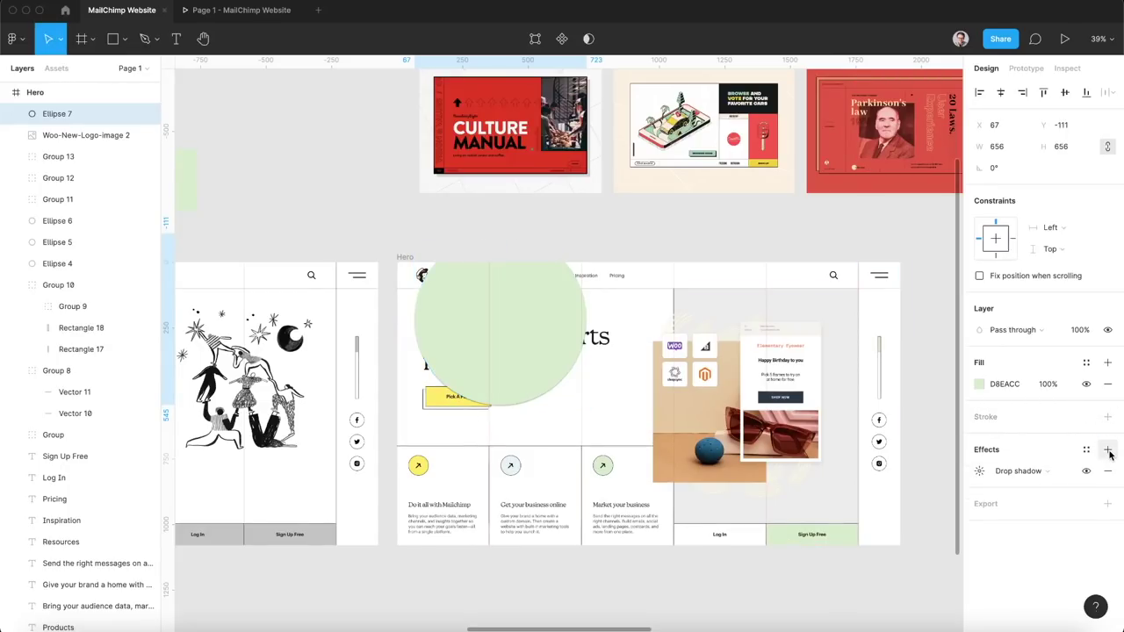
pyautogui.click(1014, 472)
pyautogui.click(1026, 486)
pyautogui.click(979, 472)
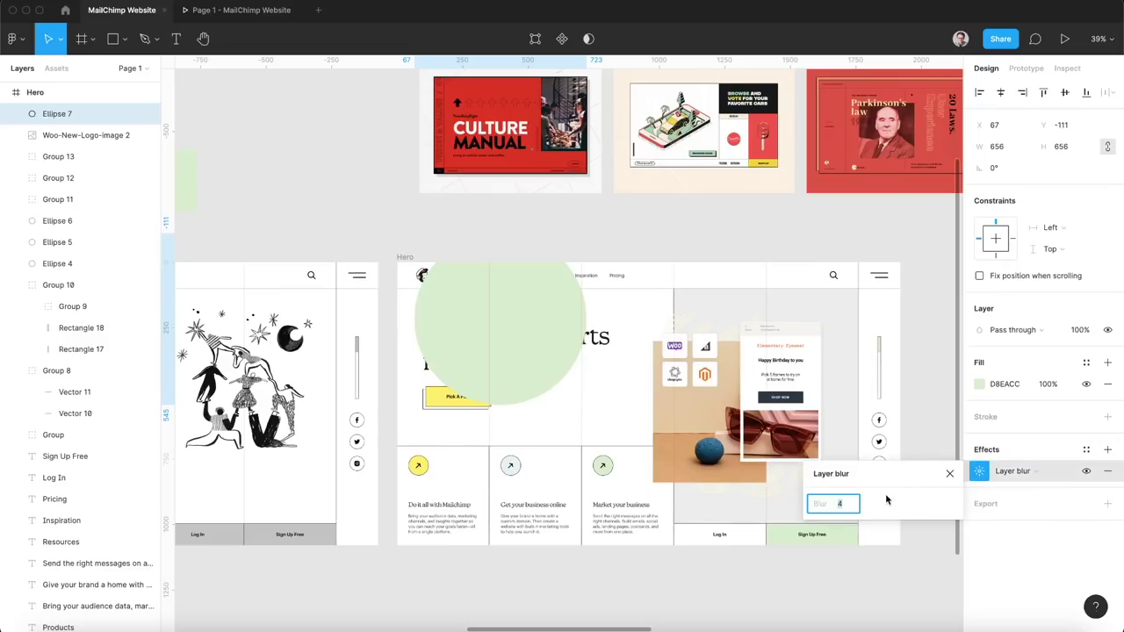
pyautogui.write('34')
pyautogui.press('Return')
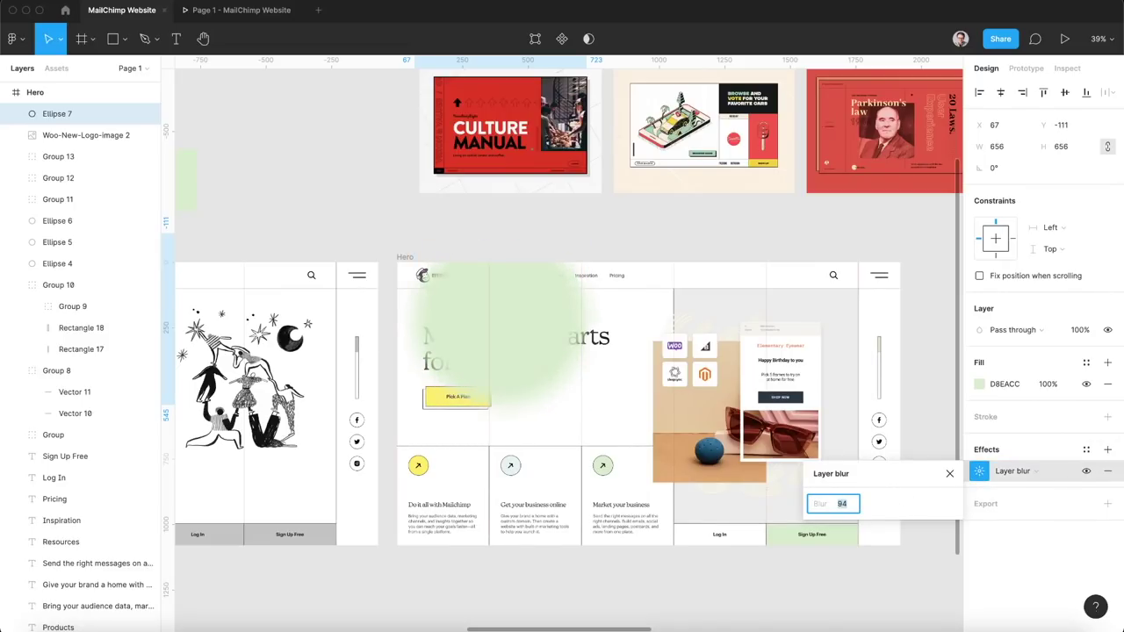
pyautogui.click(670, 236)
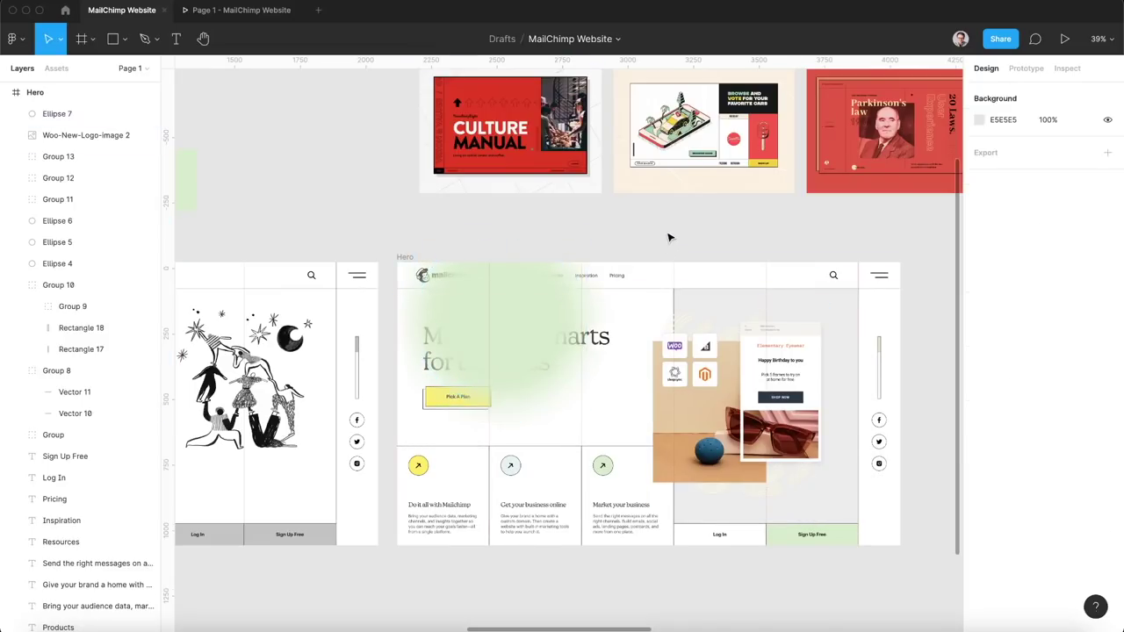
# Enlarge the blurred circle to 746×746, send it to back and move it up-left past the frame edge.
pyautogui.click(560, 310)
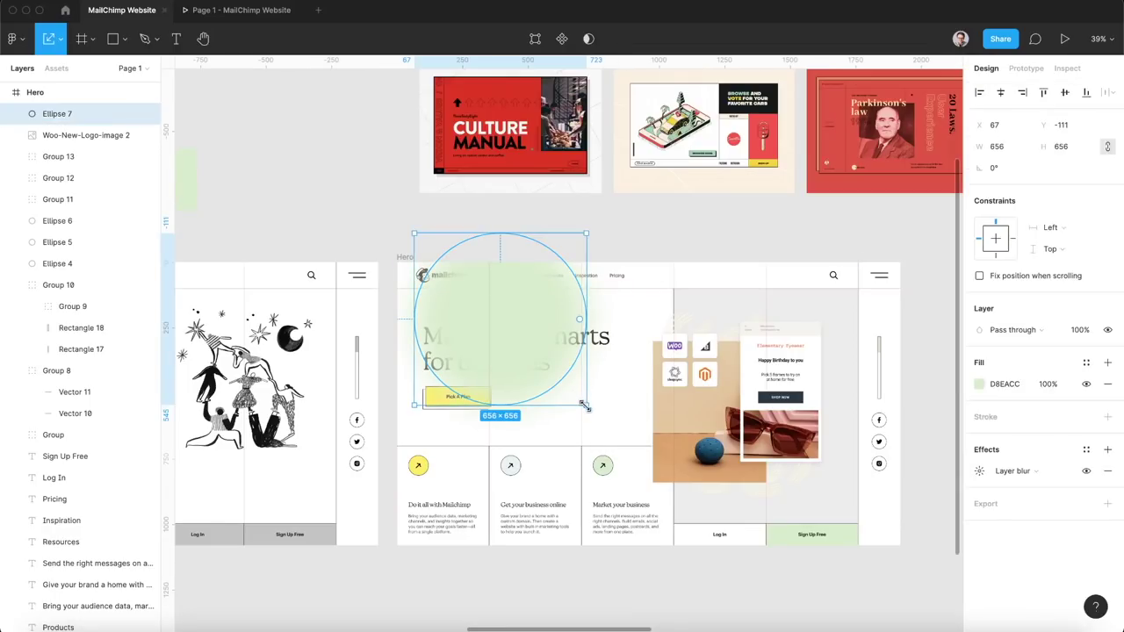
pyautogui.moveTo(585, 407); pyautogui.dragTo(612, 431)
pyautogui.moveTo(539, 369); pyautogui.dragTo(479, 342)
pyautogui.press('[')
pyautogui.click(606, 194)
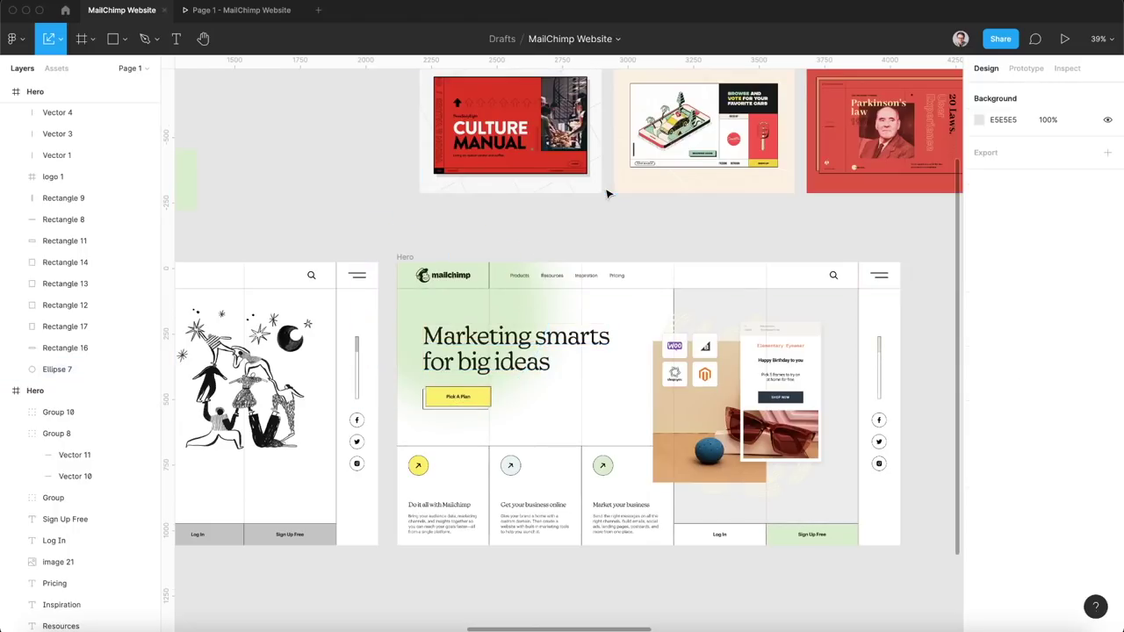
pyautogui.moveTo(514, 306); pyautogui.dragTo(490, 287)
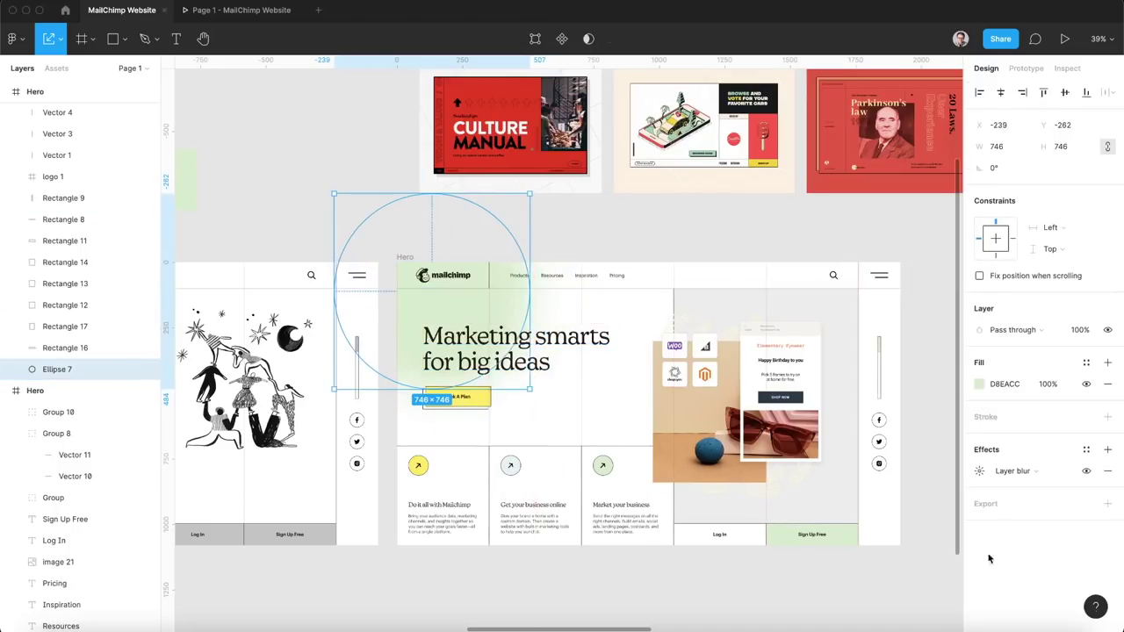
pyautogui.click(979, 471)
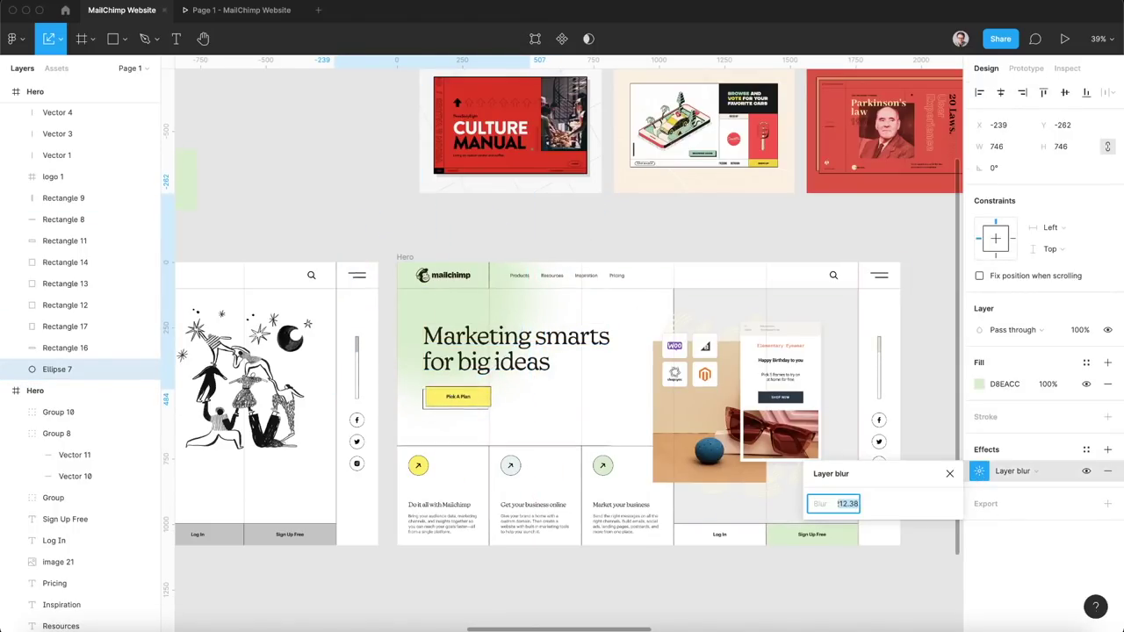
pyautogui.click(569, 259)
# Change the glow's fill to a linear gradient ending in yellow FFEB69.
pyautogui.scroll(-1, 569, 258)
pyautogui.click(492, 293)
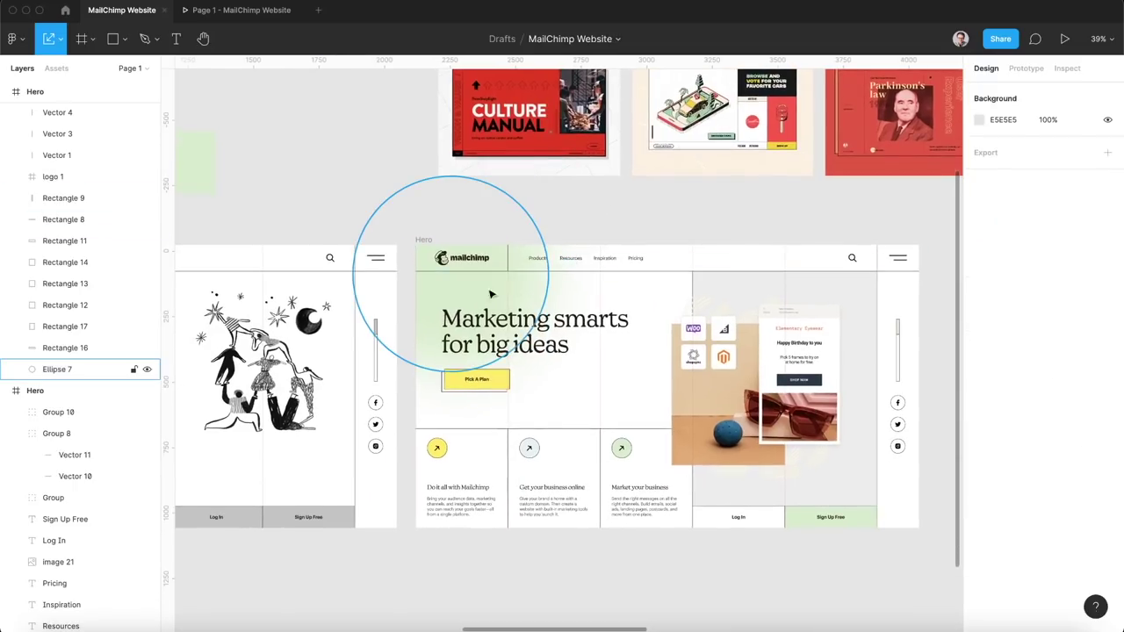
pyautogui.click(979, 386)
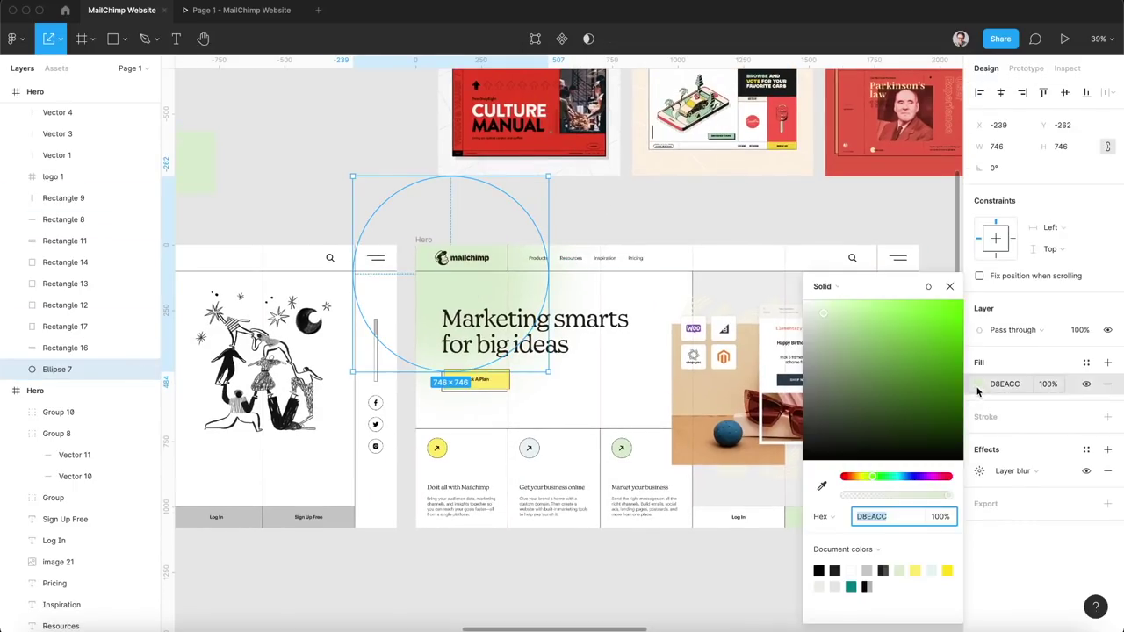
pyautogui.click(832, 290)
pyautogui.click(835, 302)
pyautogui.click(947, 272)
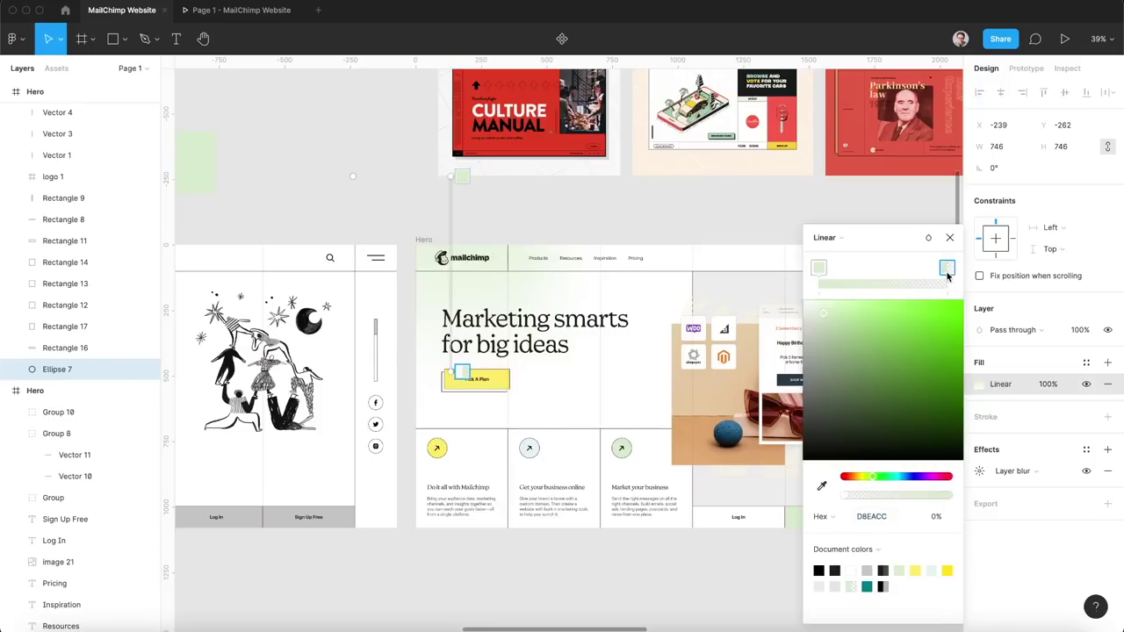
pyautogui.click(822, 486)
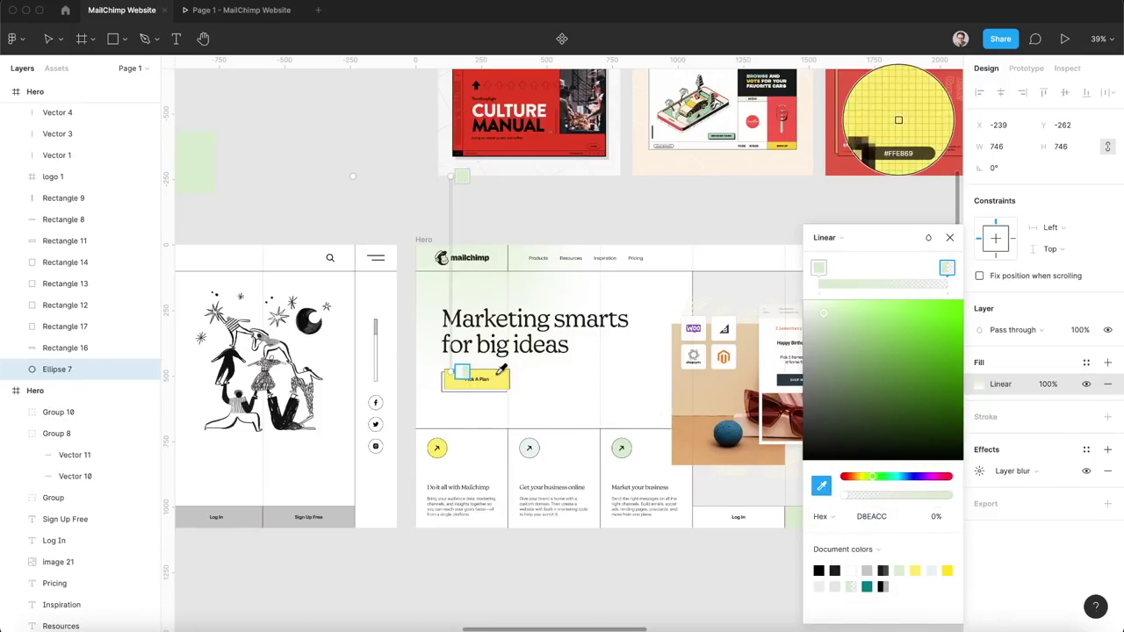
pyautogui.click(899, 121)
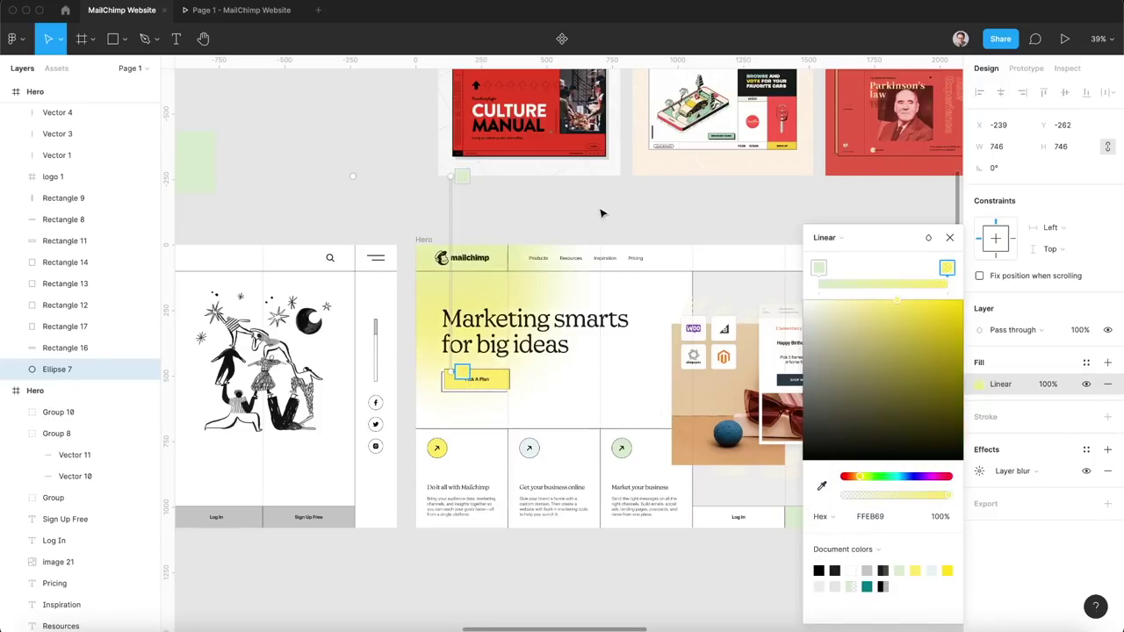
pyautogui.click(948, 238)
# Rotate the glow circle to angle the green-to-yellow gradient behind the headline.
pyautogui.click(627, 219)
pyautogui.click(537, 200)
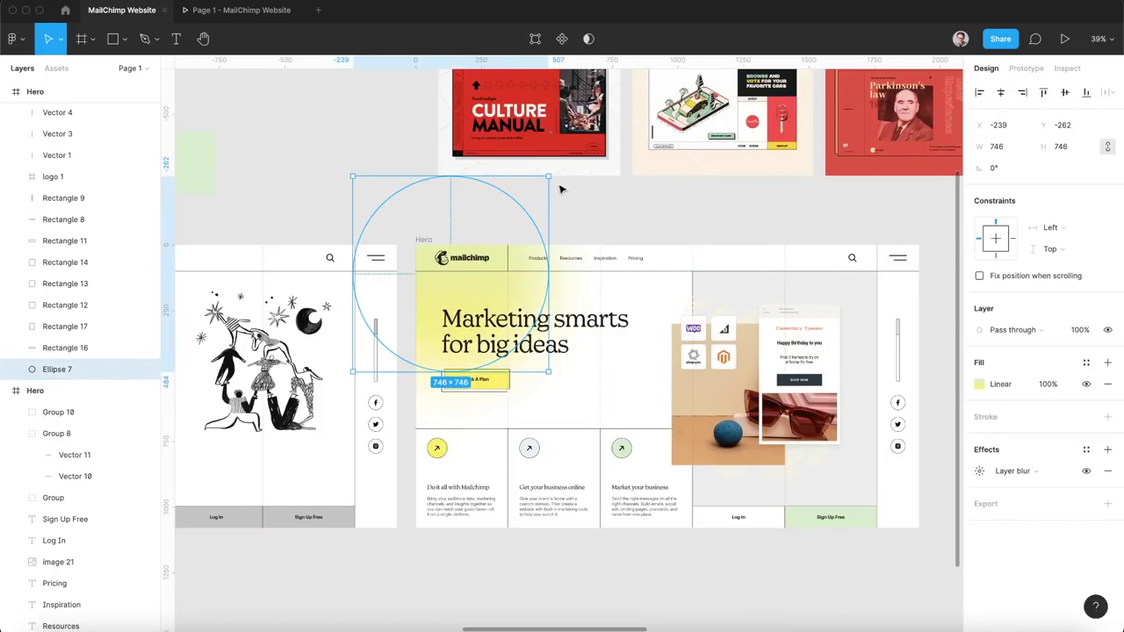
pyautogui.moveTo(550, 173); pyautogui.dragTo(323, 360)
pyautogui.moveTo(565, 195); pyautogui.dragTo(562, 193)
pyautogui.scroll(-1, 566, 197)
pyautogui.click(647, 198)
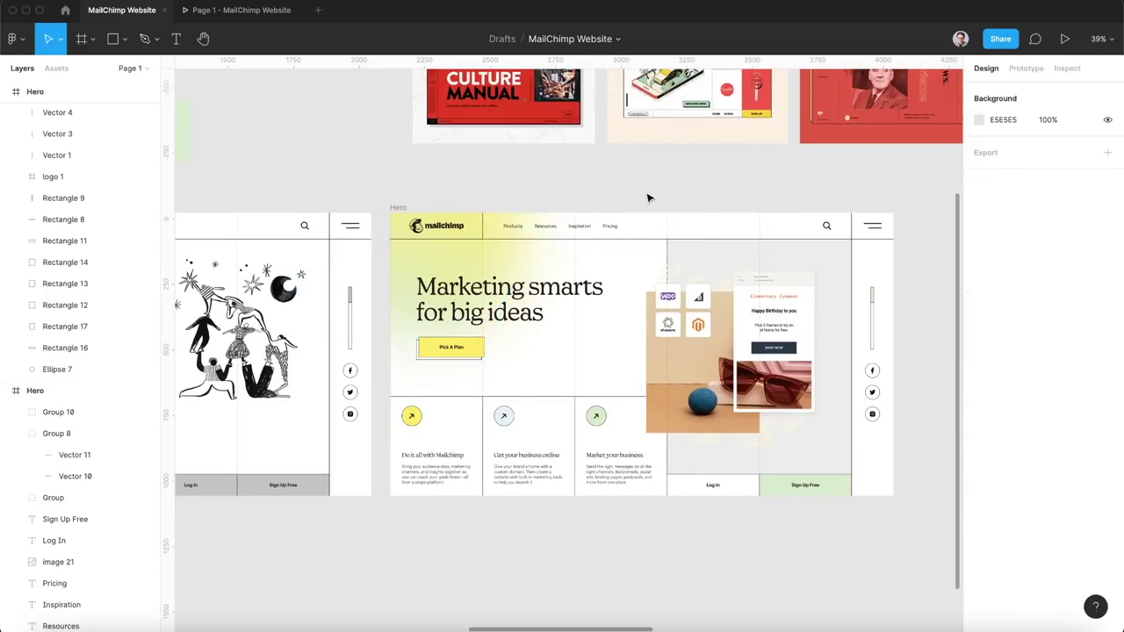
# Inspect the rectangle behind Pick A Plan in the hero mock-up.
pyautogui.hscroll(1, 647, 197)
pyautogui.scroll(5, 289, 394)
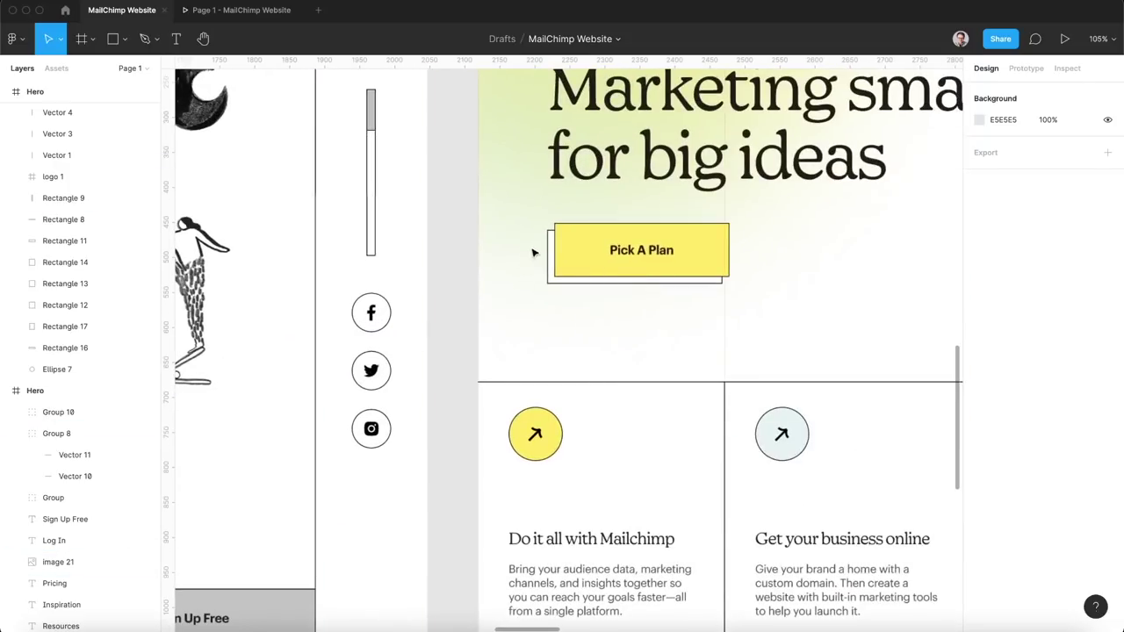
pyautogui.click(547, 251)
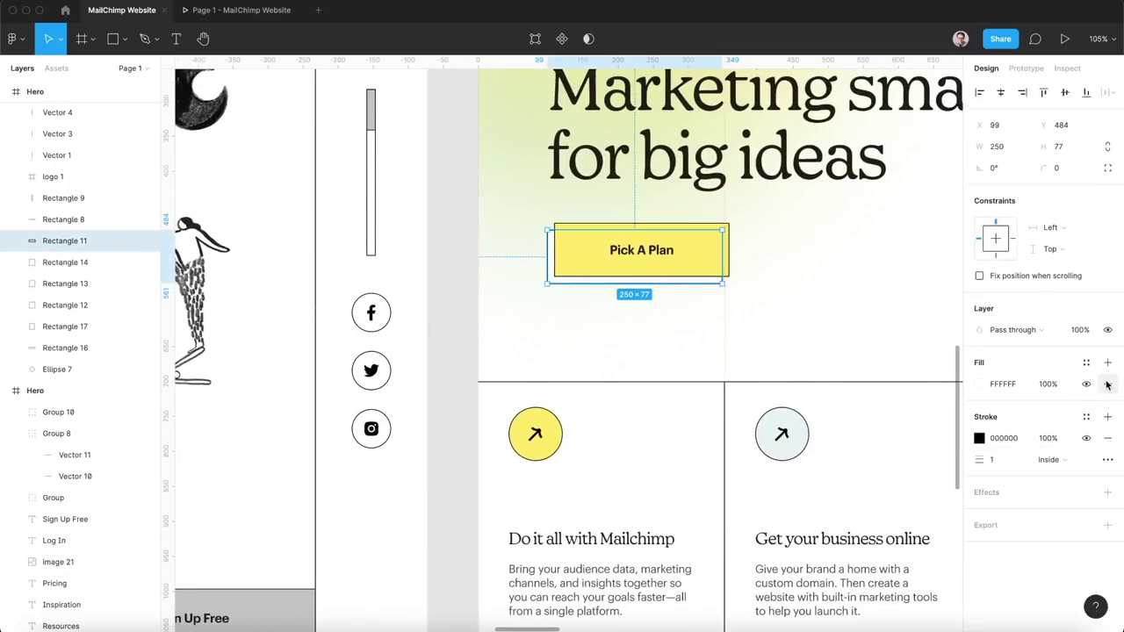
pyautogui.click(793, 309)
pyautogui.scroll(-5, 793, 308)
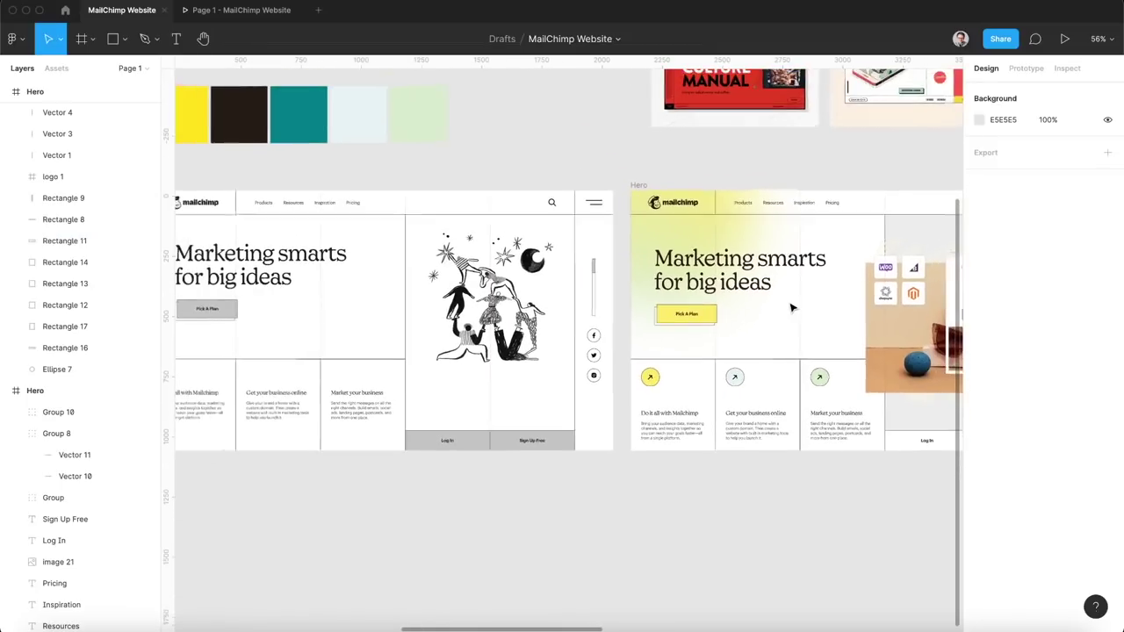
pyautogui.hscroll(5, 793, 309)
pyautogui.click(269, 10)
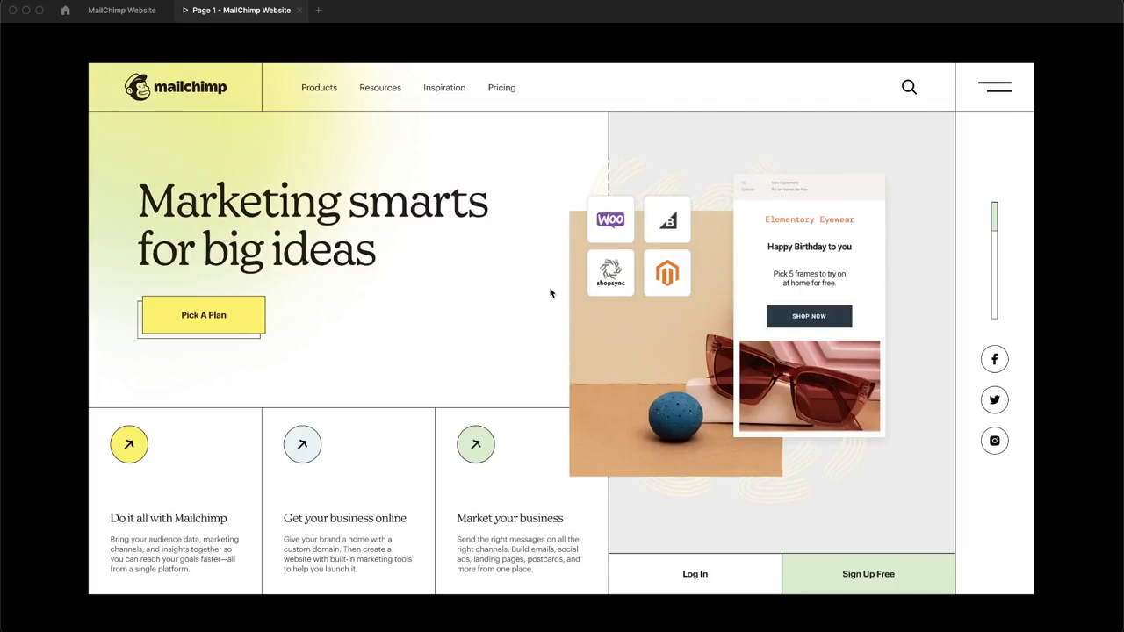
pyautogui.click(116, 10)
pyautogui.scroll(-3, 665, 350)
pyautogui.scroll(5, 665, 351)
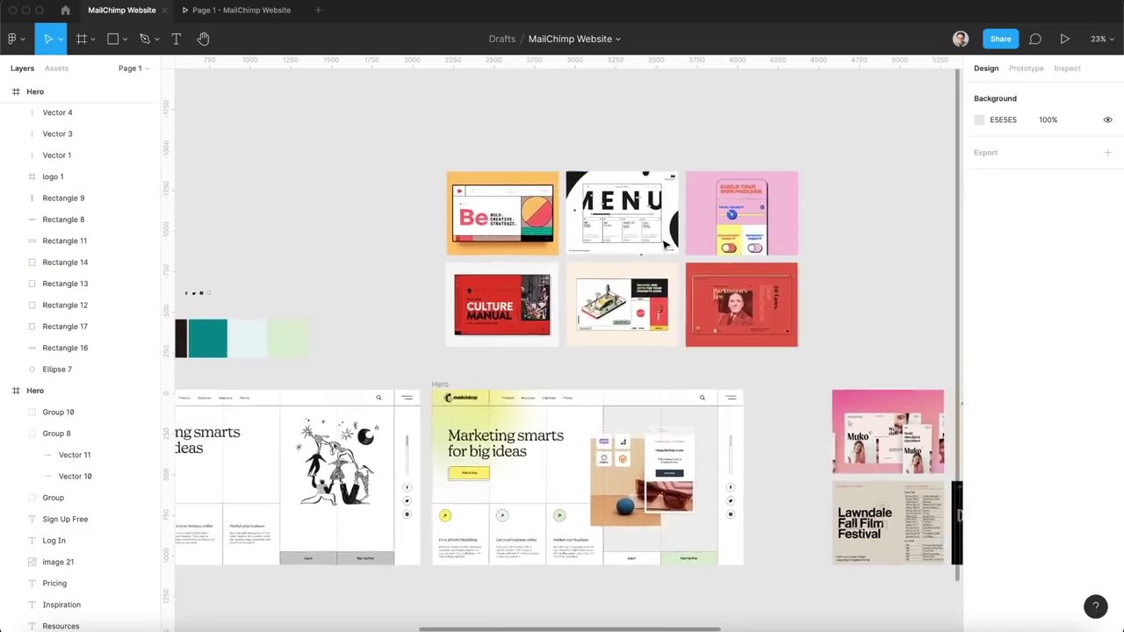
pyautogui.scroll(3, 654, 249)
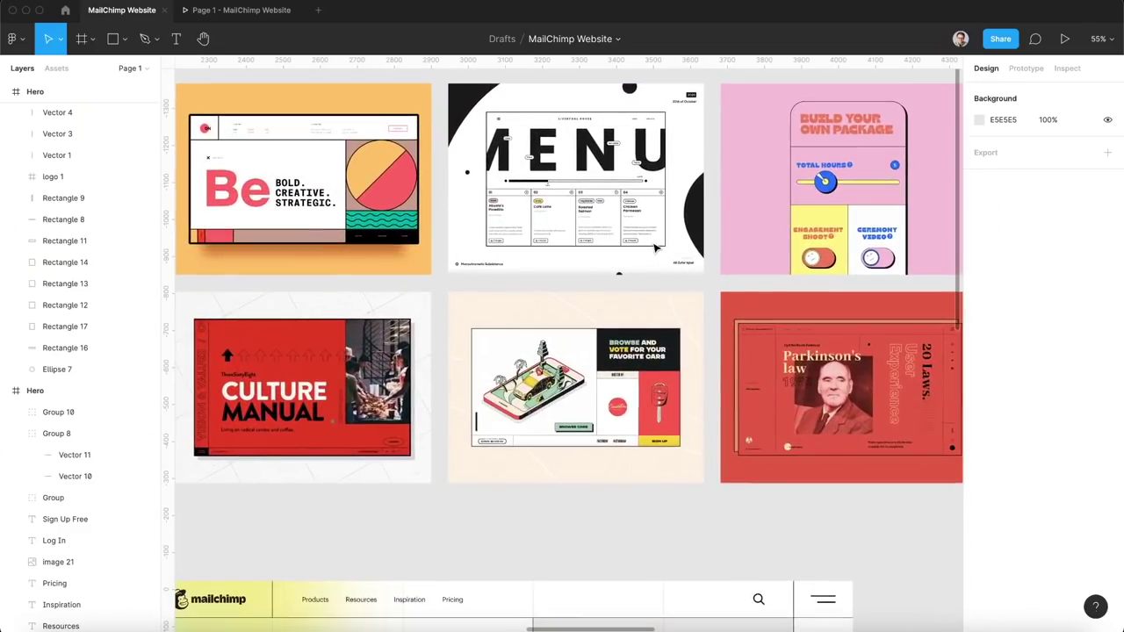
pyautogui.scroll(-3, 654, 249)
pyautogui.scroll(-3, 654, 249)
pyautogui.scroll(-2, 654, 248)
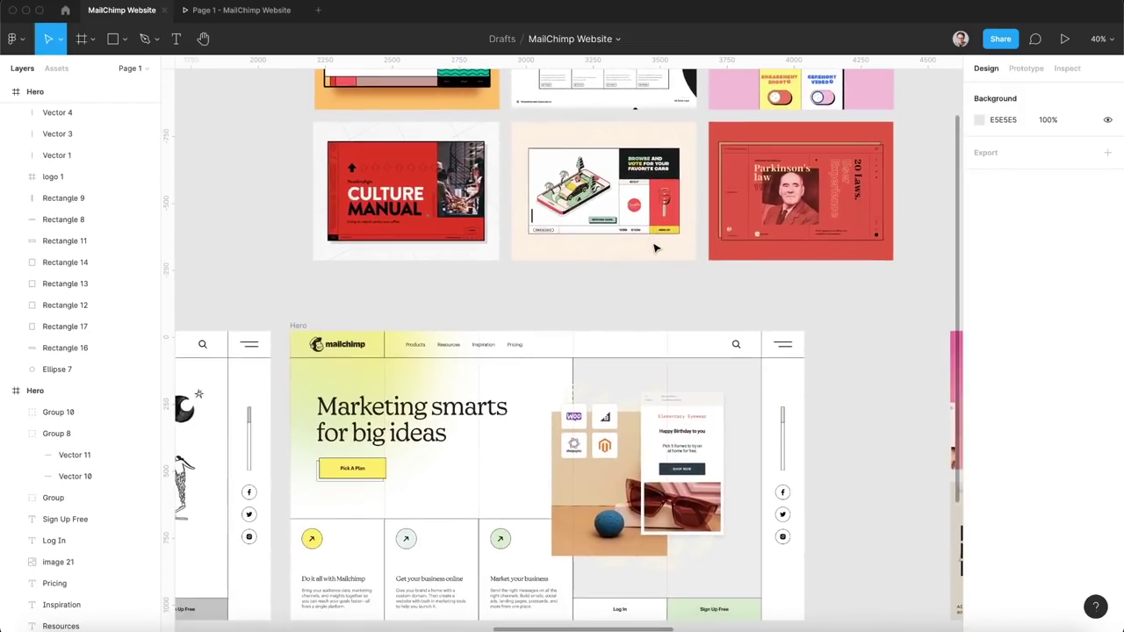
pyautogui.scroll(-2, 605, 550)
pyautogui.scroll(4, 668, 369)
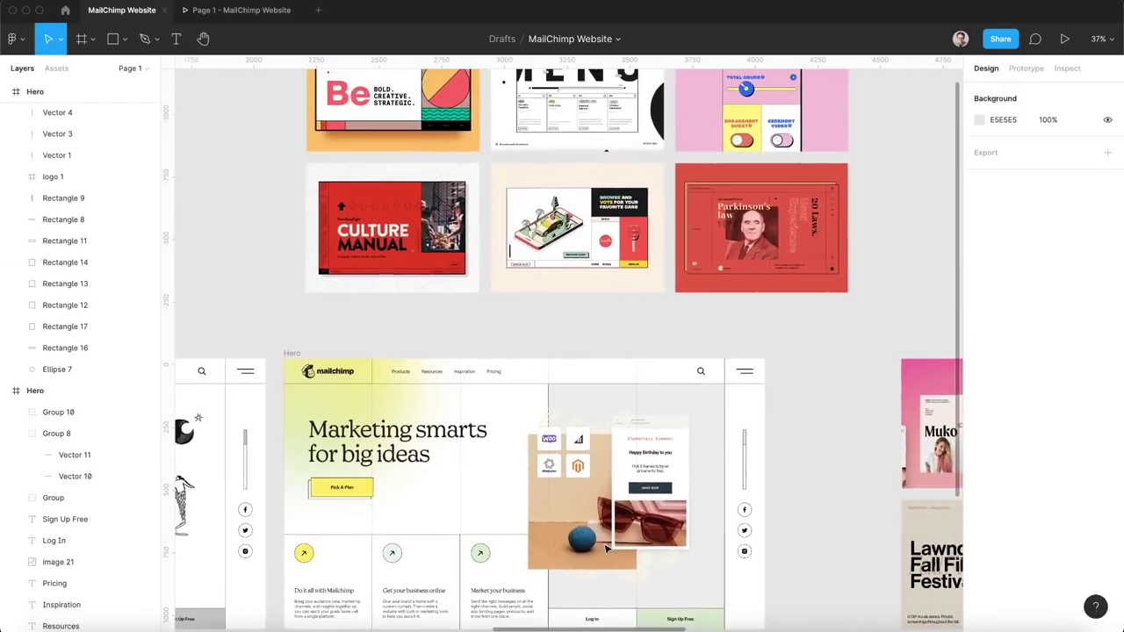
pyautogui.scroll(-1, 737, 228)
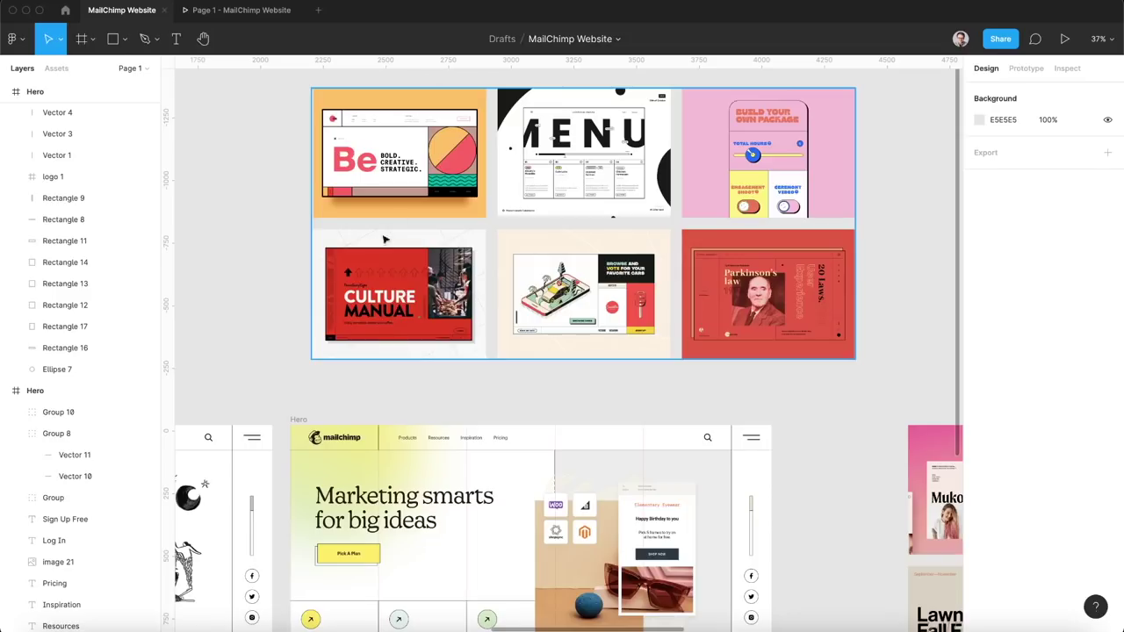
pyautogui.scroll(-3, 451, 284)
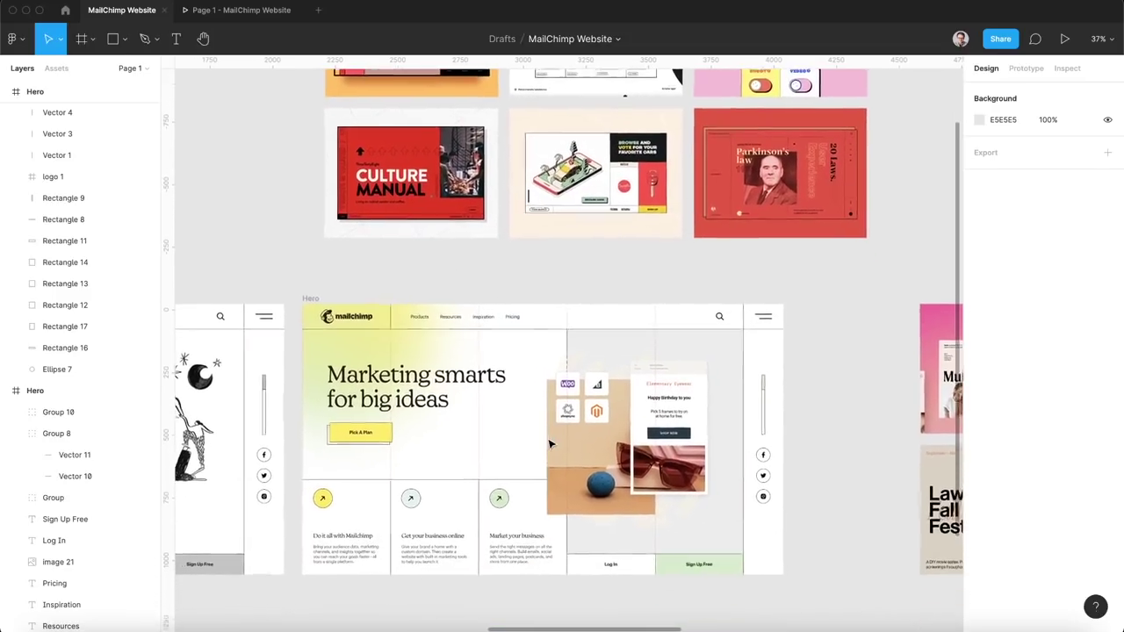
pyautogui.scroll(-1, 409, 318)
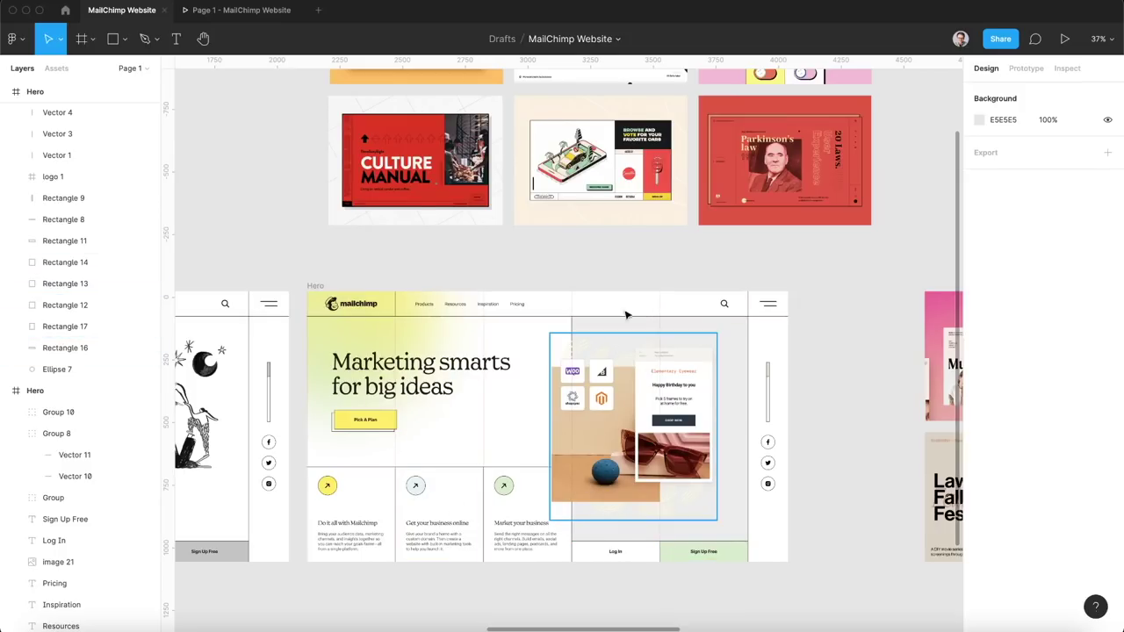
pyautogui.scroll(5, 489, 407)
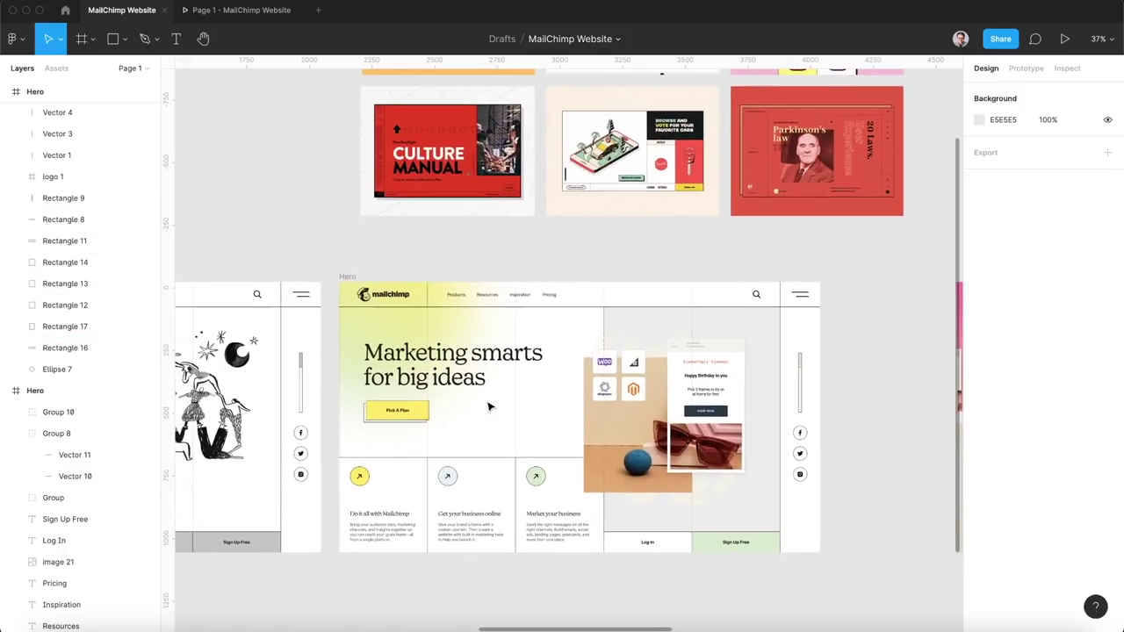
pyautogui.scroll(3, 489, 407)
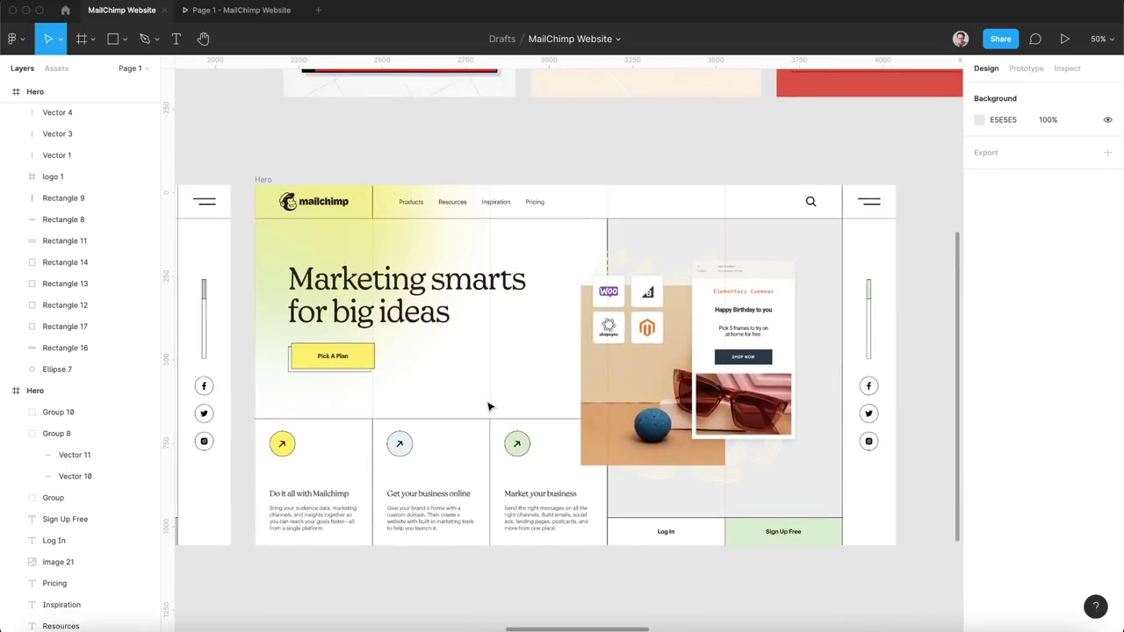